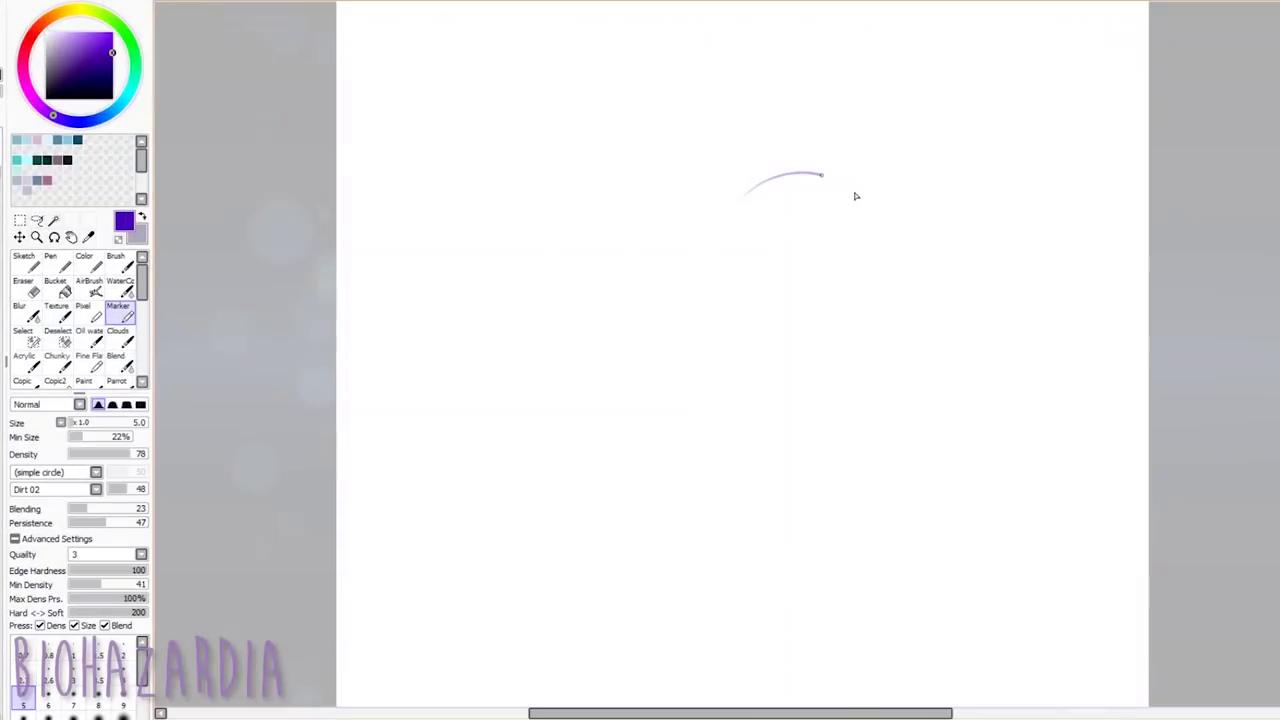
Sketch the dragon's head in purple with the Marker as a circle with a tapering blunt snout facing left
{"action": "mouse_move", "coordinate": [855, 196]}
{"action": "left_mouse_down"}
{"action": "mouse_move", "coordinate": [806, 172]}
{"action": "mouse_move", "coordinate": [720, 255]}
{"action": "left_mouse_up"}
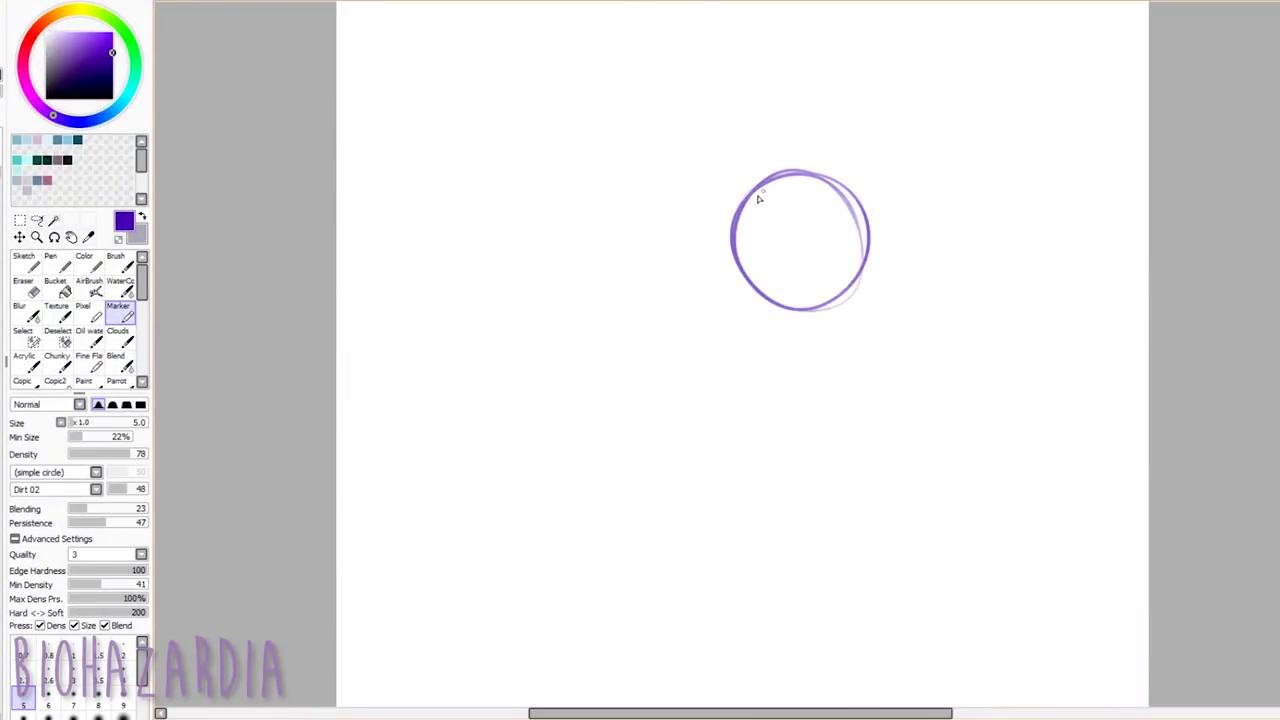
{"action": "mouse_move", "coordinate": [758, 199]}
{"action": "left_mouse_down"}
{"action": "mouse_move", "coordinate": [734, 228]}
{"action": "mouse_move", "coordinate": [647, 260]}
{"action": "mouse_move", "coordinate": [738, 223]}
{"action": "mouse_move", "coordinate": [654, 260]}
{"action": "mouse_move", "coordinate": [646, 288]}
{"action": "mouse_move", "coordinate": [694, 312]}
{"action": "left_mouse_up"}
{"action": "key", "text": "ctrl+z"}
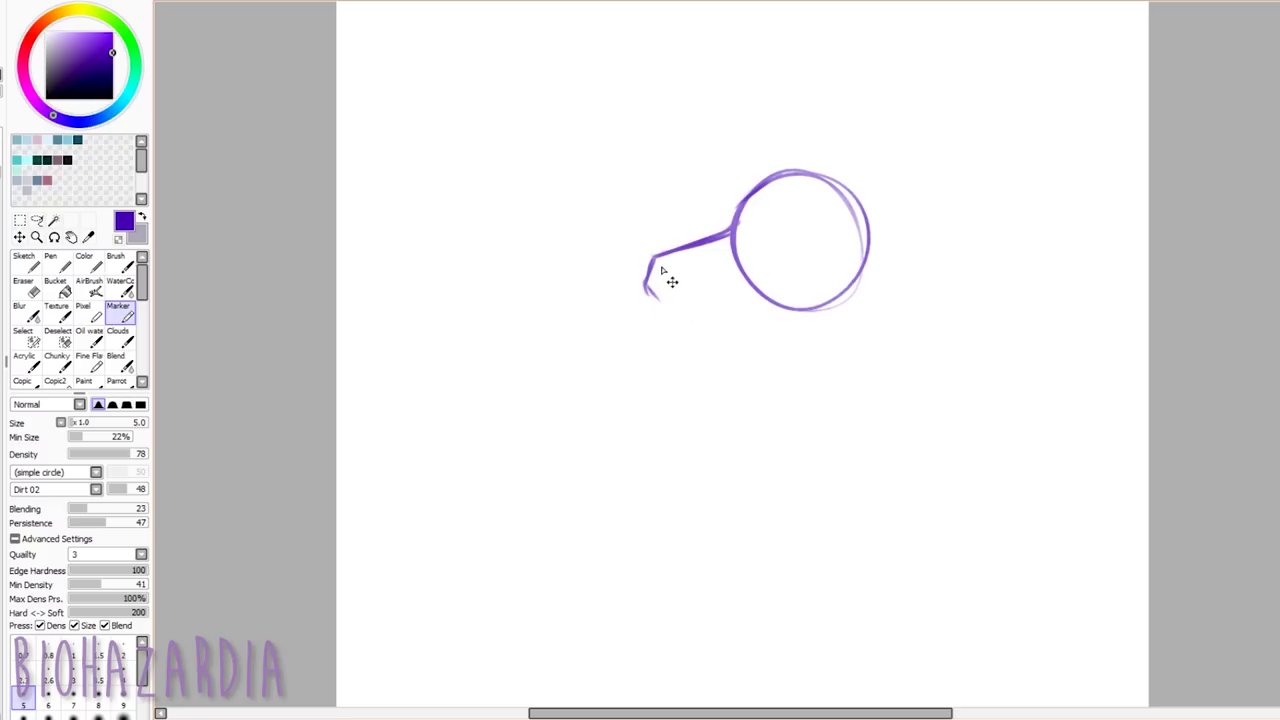
{"action": "key", "text": "ctrl+z"}
{"action": "mouse_move", "coordinate": [652, 272]}
{"action": "left_mouse_down"}
{"action": "mouse_move", "coordinate": [750, 309]}
{"action": "mouse_move", "coordinate": [723, 309]}
{"action": "mouse_move", "coordinate": [853, 290]}
{"action": "left_mouse_up"}
{"action": "mouse_move", "coordinate": [746, 204]}
{"action": "left_mouse_down"}
{"action": "mouse_move", "coordinate": [802, 180]}
{"action": "mouse_move", "coordinate": [869, 227]}
{"action": "left_mouse_up"}
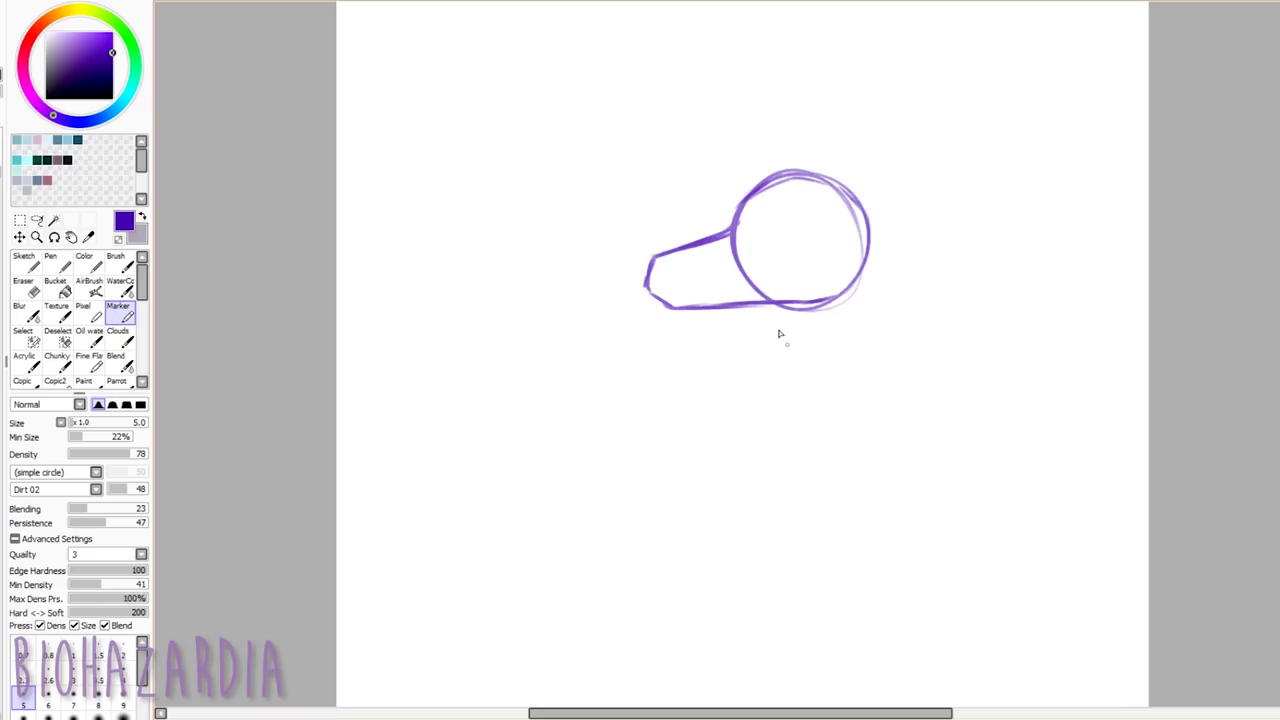
{"action": "mouse_move", "coordinate": [764, 304]}
{"action": "left_mouse_down"}
{"action": "mouse_move", "coordinate": [786, 339]}
{"action": "mouse_move", "coordinate": [799, 400]}
{"action": "mouse_move", "coordinate": [777, 440]}
{"action": "left_mouse_up"}
{"action": "left_click_drag", "start_coordinate": [802, 362], "coordinate": [775, 447]}
{"action": "key", "text": "ctrl+z"}
{"action": "key", "text": "ctrl+z"}
Draw the S-curved front and back outlines of the neck descending from the head circle, flaring at the base
{"action": "mouse_move", "coordinate": [772, 309]}
{"action": "left_mouse_down"}
{"action": "mouse_move", "coordinate": [797, 369]}
{"action": "mouse_move", "coordinate": [749, 503]}
{"action": "left_mouse_up"}
{"action": "mouse_move", "coordinate": [765, 185]}
{"action": "left_mouse_down"}
{"action": "mouse_move", "coordinate": [833, 191]}
{"action": "mouse_move", "coordinate": [737, 213]}
{"action": "mouse_move", "coordinate": [841, 185]}
{"action": "mouse_move", "coordinate": [803, 183]}
{"action": "mouse_move", "coordinate": [819, 180]}
{"action": "mouse_move", "coordinate": [932, 320]}
{"action": "mouse_move", "coordinate": [894, 220]}
{"action": "mouse_move", "coordinate": [922, 340]}
{"action": "mouse_move", "coordinate": [905, 450]}
{"action": "left_mouse_up"}
{"action": "left_click_drag", "start_coordinate": [942, 346], "coordinate": [903, 483]}
{"action": "left_click_drag", "start_coordinate": [928, 420], "coordinate": [920, 515]}
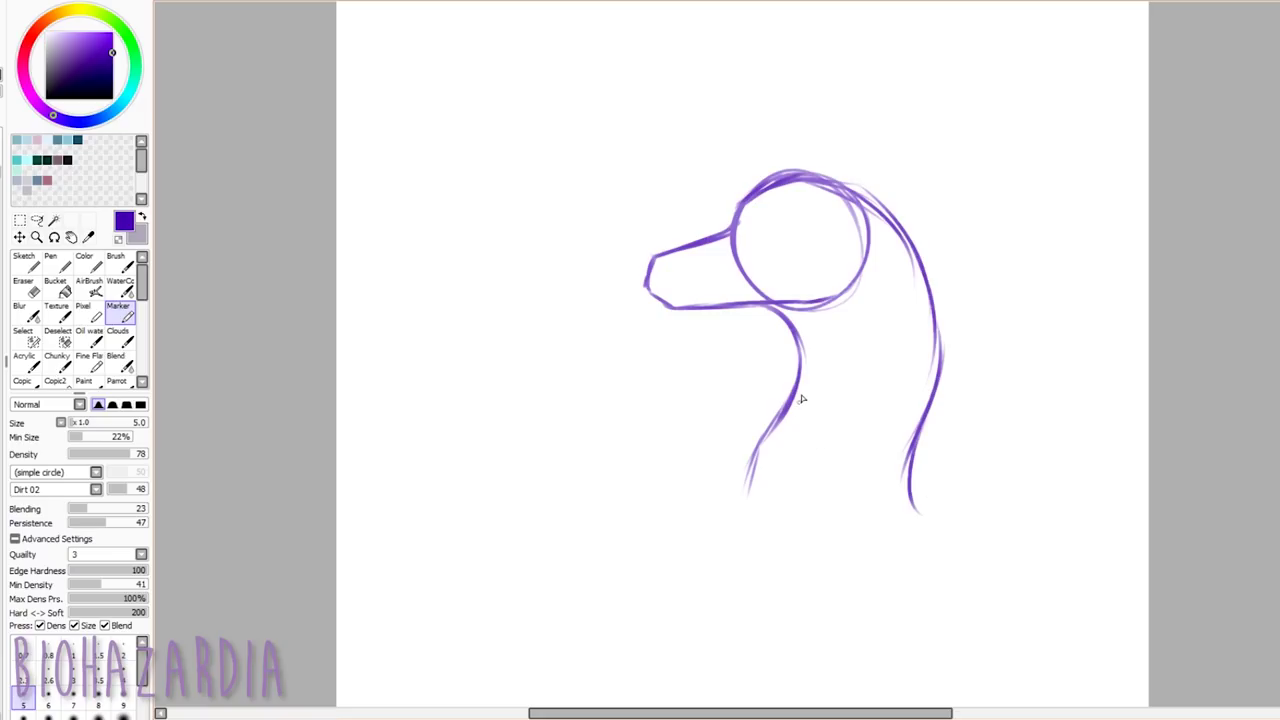
{"action": "left_click_drag", "start_coordinate": [799, 355], "coordinate": [757, 520]}
{"action": "mouse_move", "coordinate": [930, 405]}
{"action": "left_mouse_down"}
{"action": "mouse_move", "coordinate": [923, 494]}
{"action": "mouse_move", "coordinate": [932, 404]}
{"action": "left_mouse_up"}
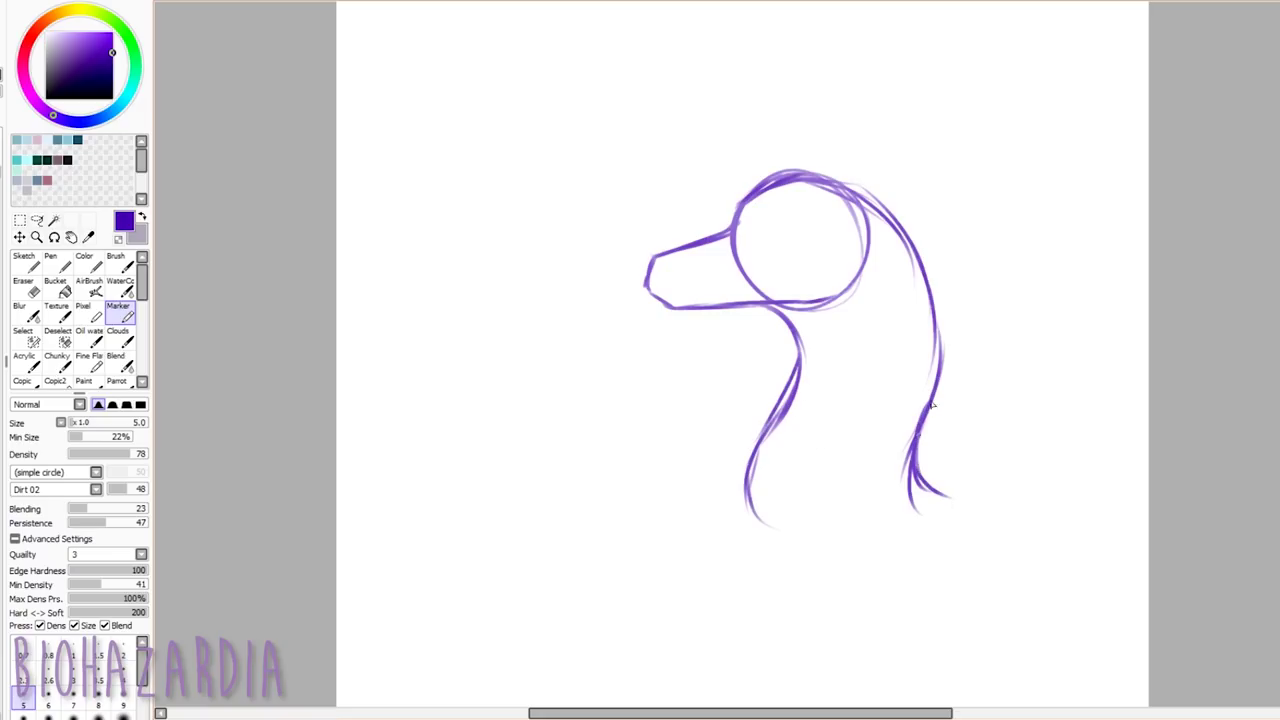
Erase the doubled strokes on the front neck outline and redraw it as a cleaner curve down to the base
{"action": "key", "text": "e"}
{"action": "left_click_drag", "start_coordinate": [796, 362], "coordinate": [765, 418]}
{"action": "key", "text": "e"}
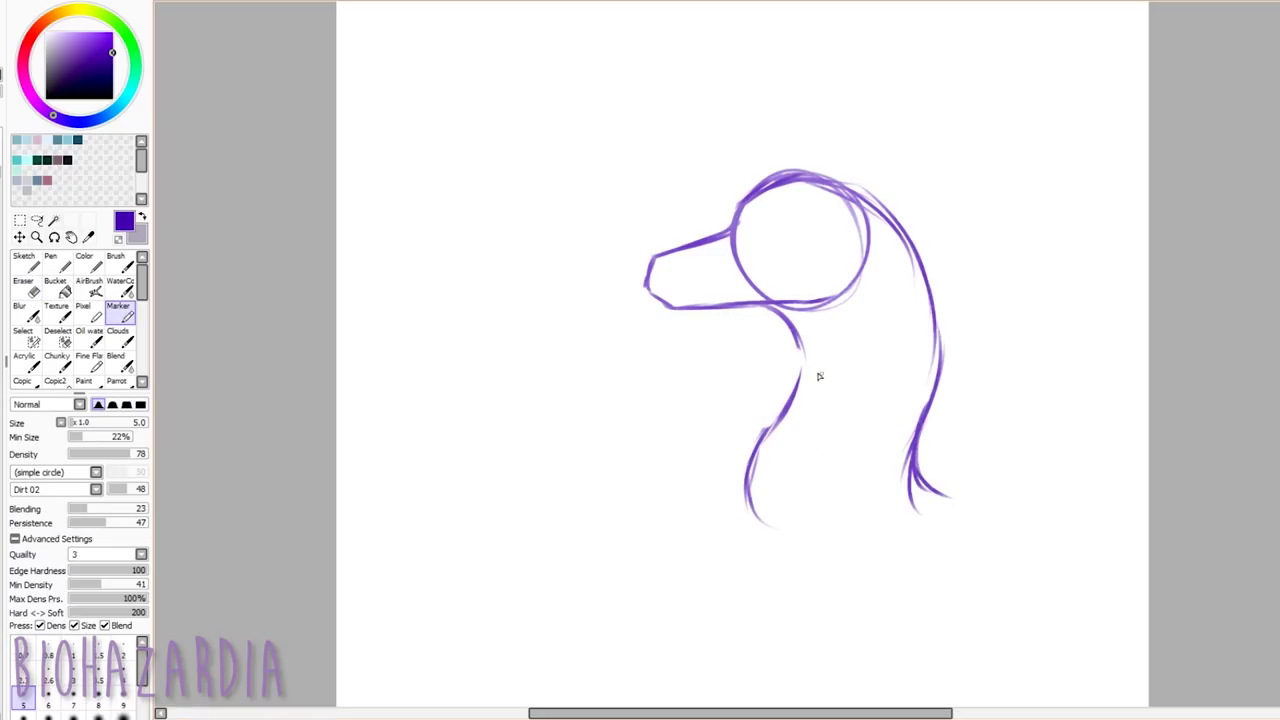
{"action": "mouse_move", "coordinate": [798, 332]}
{"action": "left_mouse_down"}
{"action": "mouse_move", "coordinate": [744, 505]}
{"action": "mouse_move", "coordinate": [763, 531]}
{"action": "left_mouse_up"}
{"action": "mouse_move", "coordinate": [791, 388]}
{"action": "left_mouse_down"}
{"action": "mouse_move", "coordinate": [756, 524]}
{"action": "mouse_move", "coordinate": [756, 504]}
{"action": "mouse_move", "coordinate": [766, 537]}
{"action": "left_mouse_up"}
{"action": "mouse_move", "coordinate": [919, 452]}
{"action": "left_mouse_down"}
{"action": "mouse_move", "coordinate": [954, 505]}
{"action": "mouse_move", "coordinate": [966, 500]}
{"action": "left_mouse_up"}
{"action": "left_click_drag", "start_coordinate": [755, 500], "coordinate": [789, 568]}
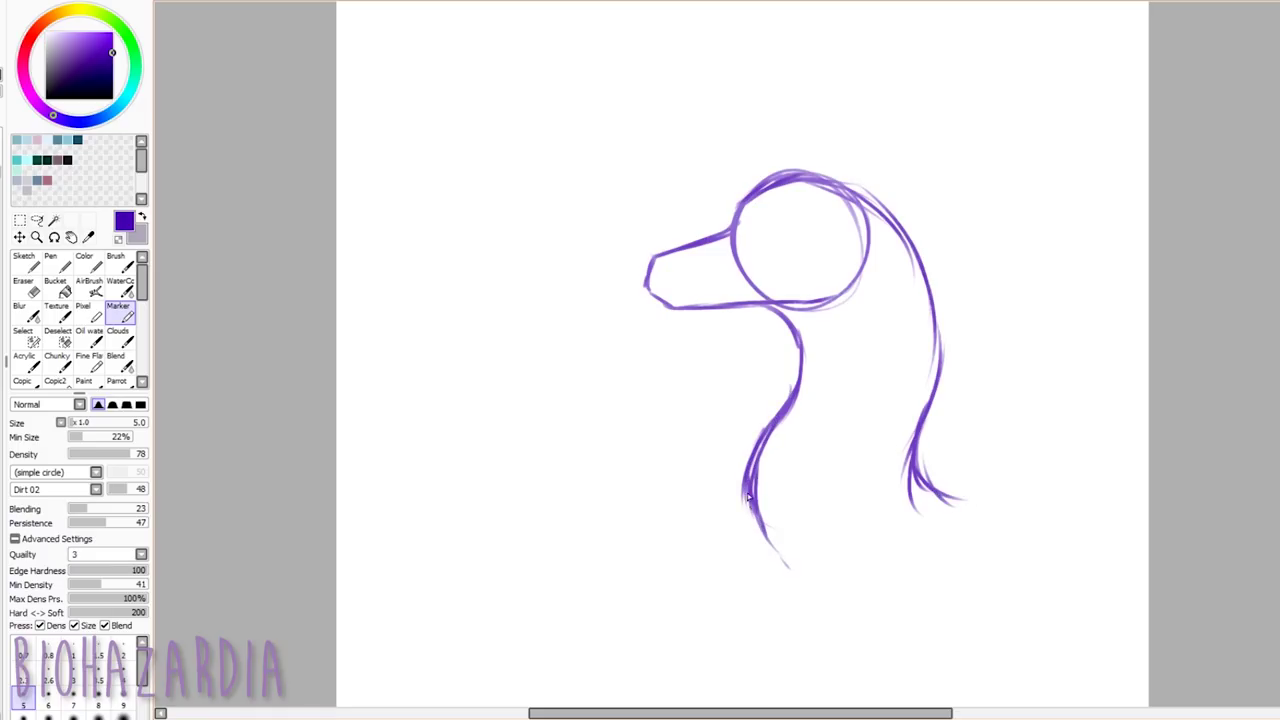
Erase the lower half of the front neck outline and redraw it closer to the back of the neck
{"action": "key", "text": "e"}
{"action": "left_click_drag", "start_coordinate": [771, 394], "coordinate": [757, 477]}
{"action": "key", "text": "e"}
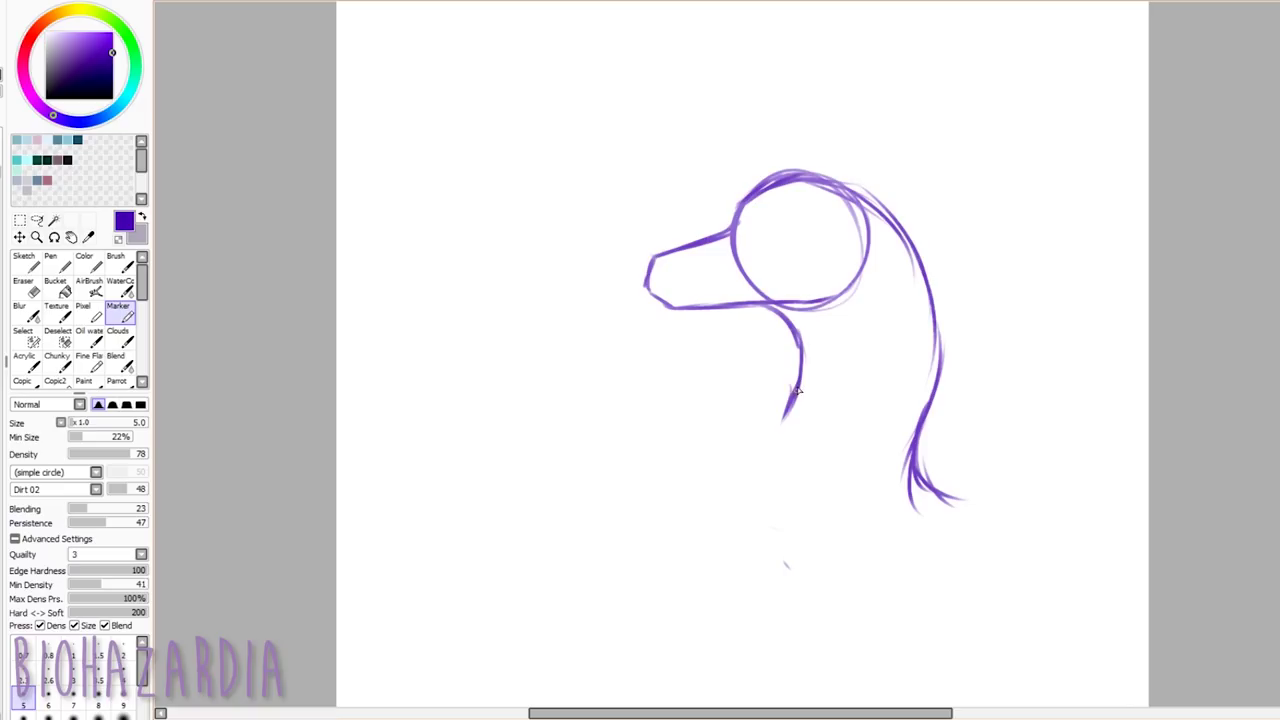
{"action": "left_click_drag", "start_coordinate": [792, 398], "coordinate": [764, 470]}
{"action": "mouse_move", "coordinate": [790, 402]}
{"action": "left_mouse_down"}
{"action": "mouse_move", "coordinate": [761, 496]}
{"action": "mouse_move", "coordinate": [766, 545]}
{"action": "left_mouse_up"}
{"action": "left_click_drag", "start_coordinate": [784, 426], "coordinate": [766, 506]}
{"action": "left_click_drag", "start_coordinate": [776, 456], "coordinate": [765, 506]}
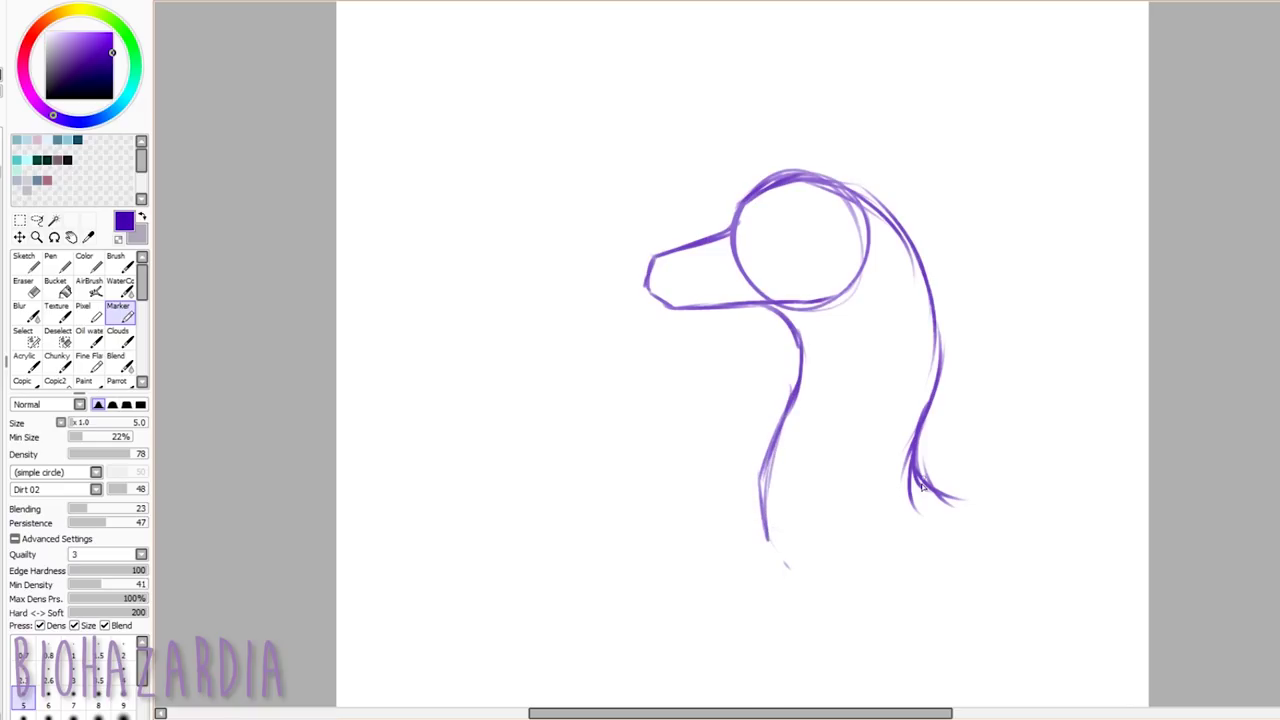
Move the whole sketch left and slightly up on the canvas, then return to the Marker
{"action": "left_click", "coordinate": [20, 238]}
{"action": "left_click_drag", "start_coordinate": [875, 341], "coordinate": [774, 327]}
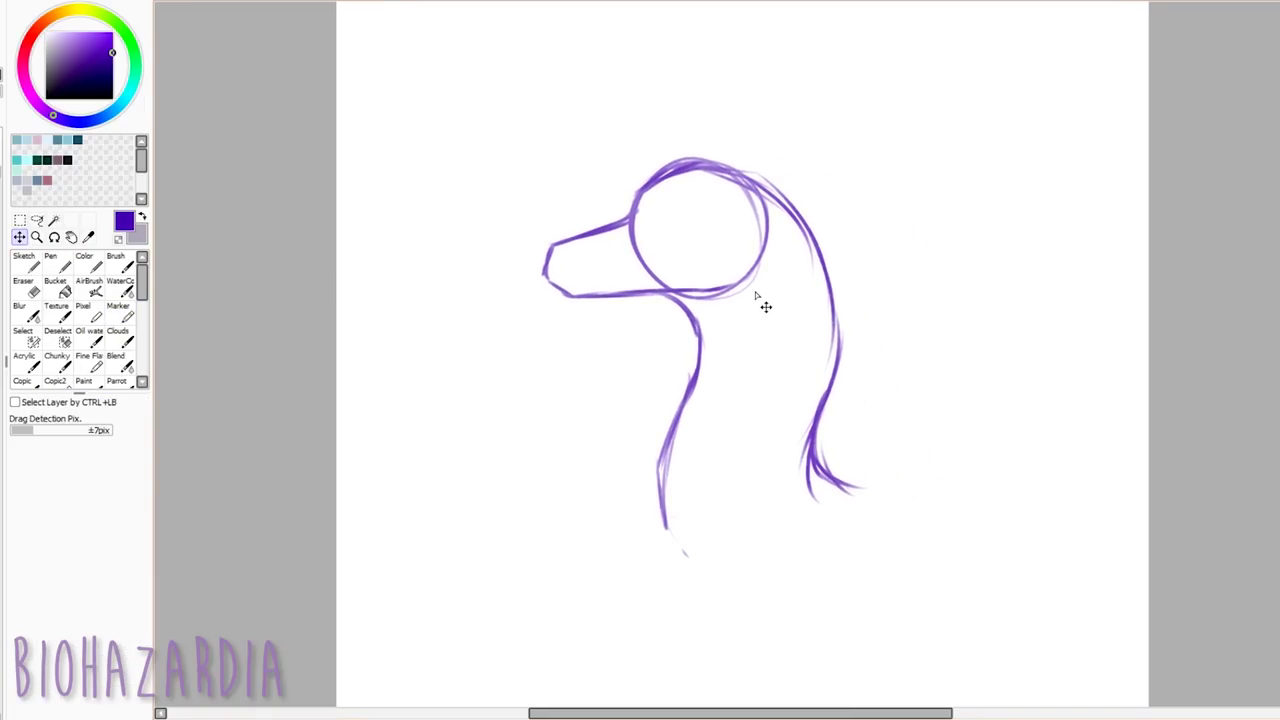
{"action": "key", "text": "b"}
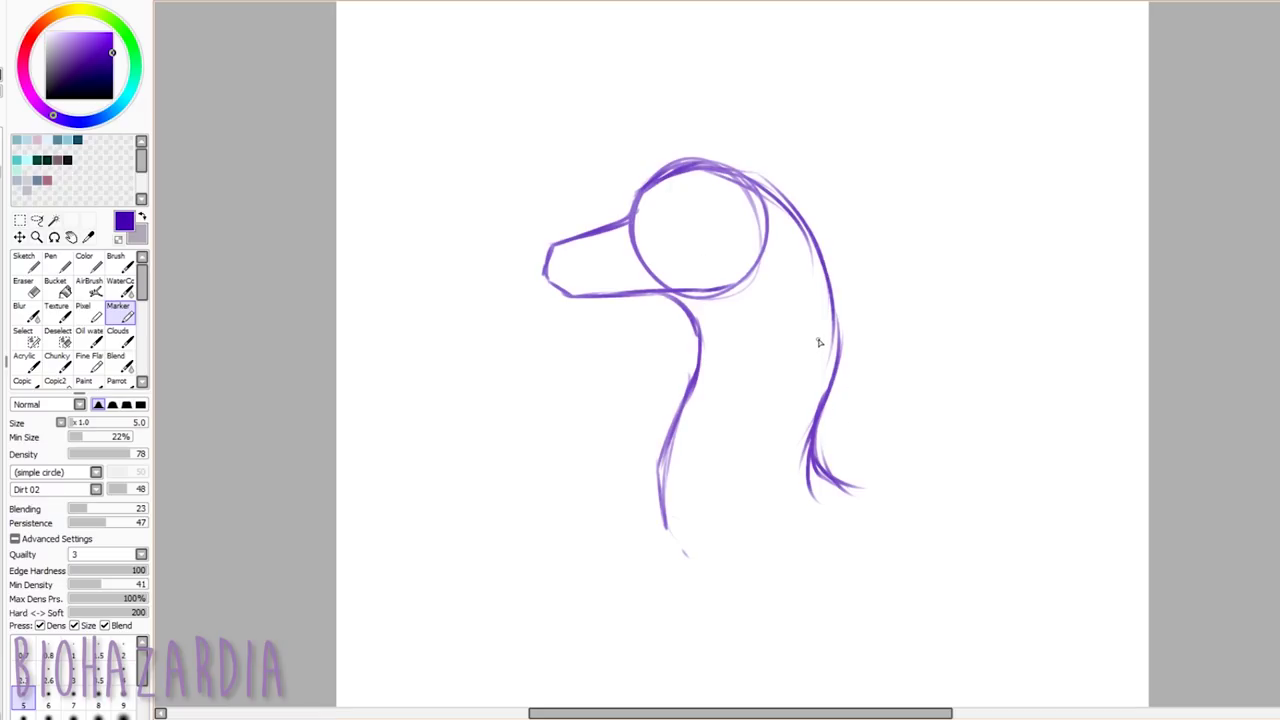
Reinforce the snout tip and draw a narrow pointed eye inside the head circle, reducing the brush size to 3
{"action": "scroll", "coordinate": [625, 213], "scroll_direction": "down", "scroll_amount": 2}
{"action": "scroll", "coordinate": [643, 197], "scroll_direction": "up", "scroll_amount": 3}
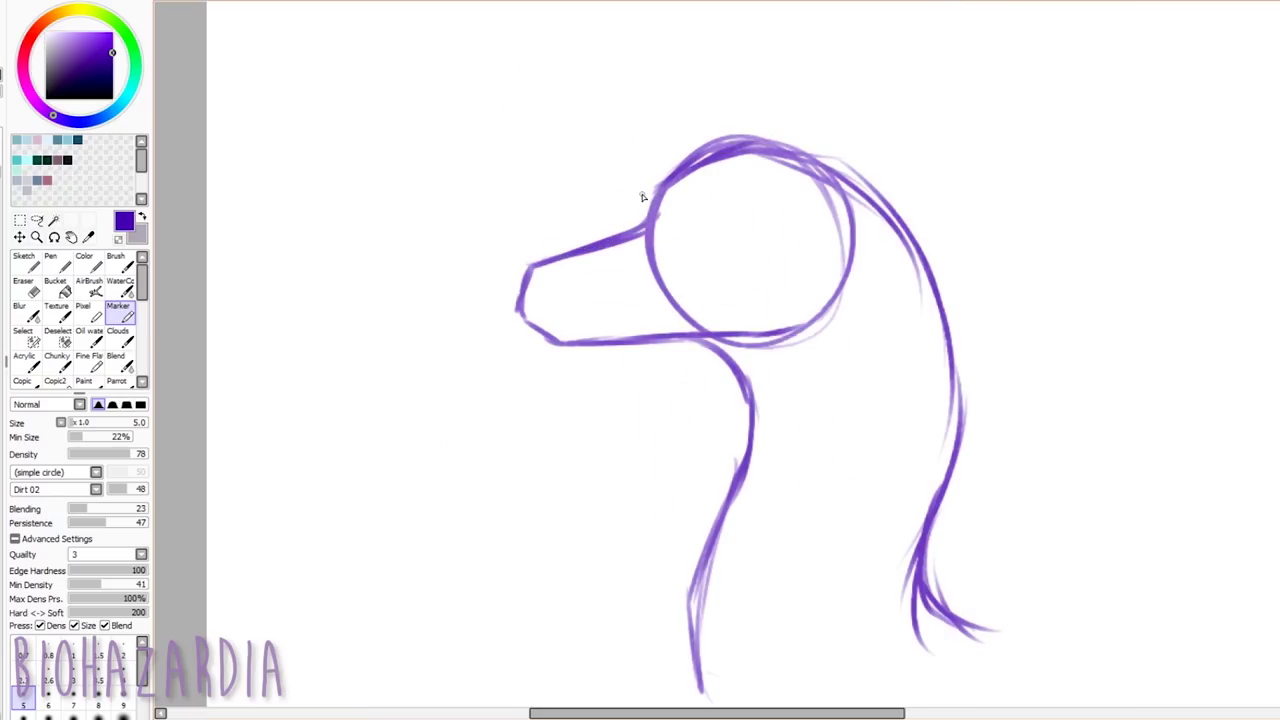
{"action": "left_click_drag", "start_coordinate": [524, 285], "coordinate": [525, 316]}
{"action": "mouse_move", "coordinate": [665, 244]}
{"action": "left_mouse_down"}
{"action": "mouse_move", "coordinate": [726, 242]}
{"action": "mouse_move", "coordinate": [658, 250]}
{"action": "mouse_move", "coordinate": [691, 253]}
{"action": "left_mouse_up"}
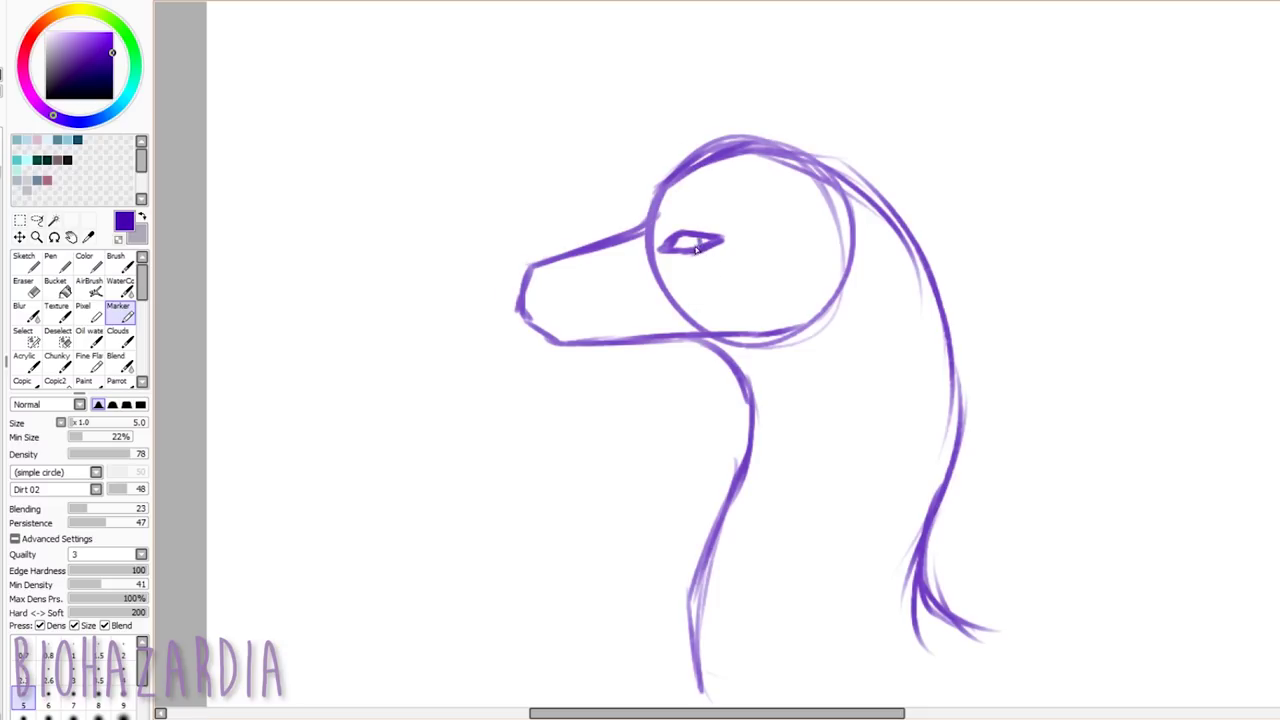
{"action": "key", "text": "bracketleft"}
{"action": "key", "text": "bracketleft"}
{"action": "key", "text": "bracketleft"}
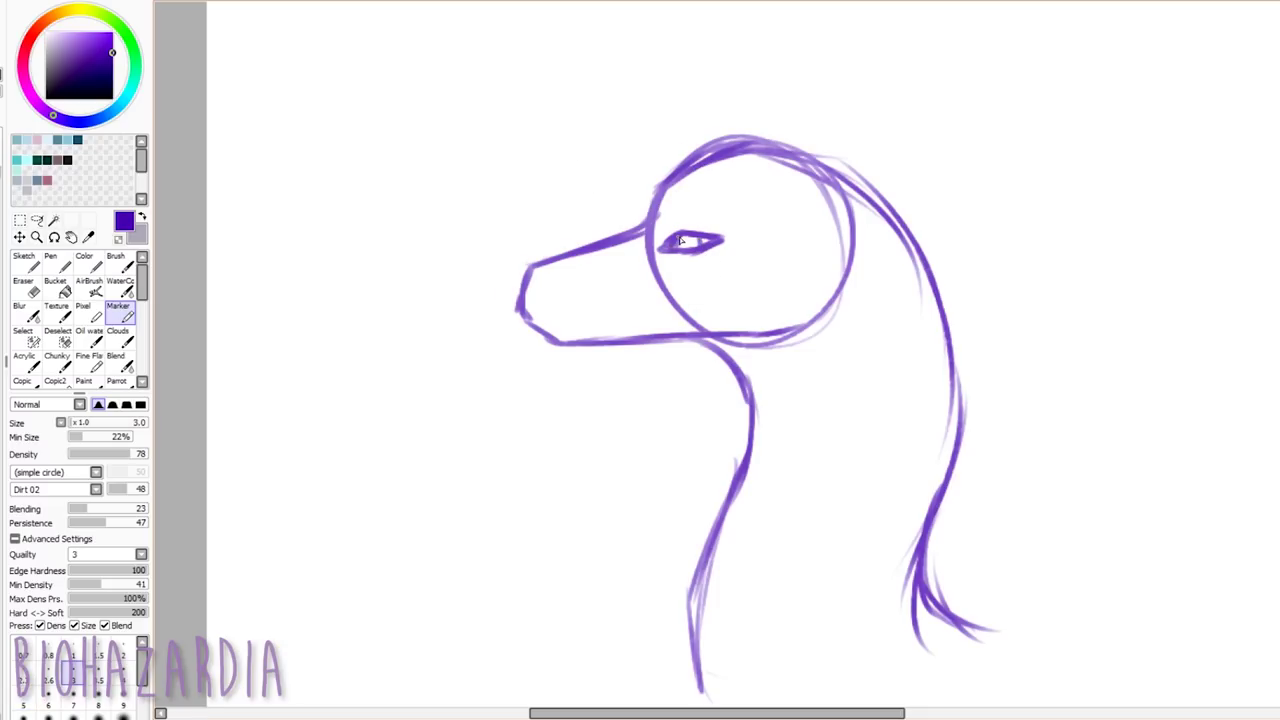
Draw the nostril with brush size 3.5 and try a mouth line along the snout, undoing the rejected strokes
{"action": "key", "text": "bracketright"}
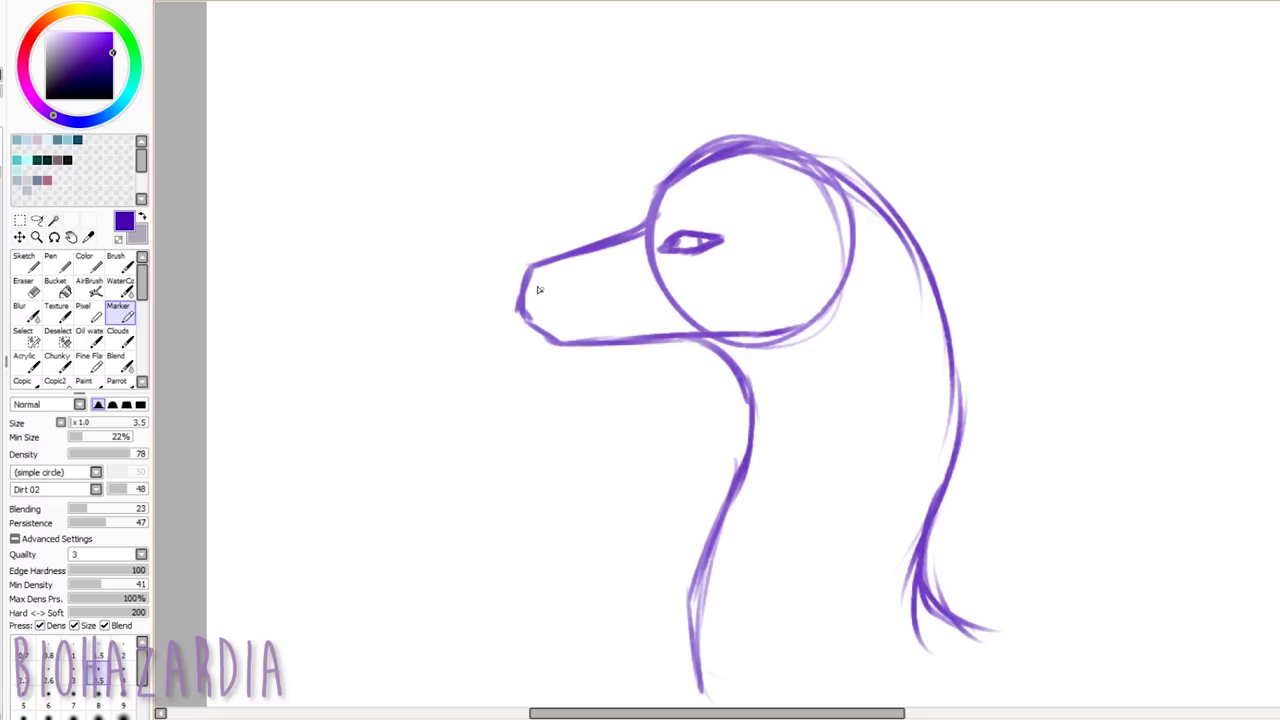
{"action": "mouse_move", "coordinate": [544, 282]}
{"action": "left_mouse_down"}
{"action": "mouse_move", "coordinate": [546, 326]}
{"action": "mouse_move", "coordinate": [528, 325]}
{"action": "mouse_move", "coordinate": [673, 300]}
{"action": "left_mouse_up"}
{"action": "key", "text": "ctrl+z"}
{"action": "key", "text": "ctrl+z"}
{"action": "key", "text": "ctrl+z"}
{"action": "key", "text": "ctrl+z"}
{"action": "key", "text": "ctrl+z"}
{"action": "key", "text": "ctrl+z"}
{"action": "key", "text": "ctrl+z"}
Draw the mouth line from the snout tip to below the eye and a curved plate edge behind the nostril
{"action": "mouse_move", "coordinate": [523, 315]}
{"action": "left_mouse_down"}
{"action": "mouse_move", "coordinate": [550, 326]}
{"action": "mouse_move", "coordinate": [568, 320]}
{"action": "mouse_move", "coordinate": [521, 318]}
{"action": "mouse_move", "coordinate": [697, 297]}
{"action": "left_mouse_up"}
{"action": "key", "text": "ctrl+z"}
{"action": "key", "text": "ctrl+z"}
{"action": "mouse_move", "coordinate": [556, 261]}
{"action": "left_mouse_down"}
{"action": "mouse_move", "coordinate": [573, 320]}
{"action": "mouse_move", "coordinate": [550, 339]}
{"action": "left_mouse_up"}
{"action": "key", "text": "ctrl+z"}
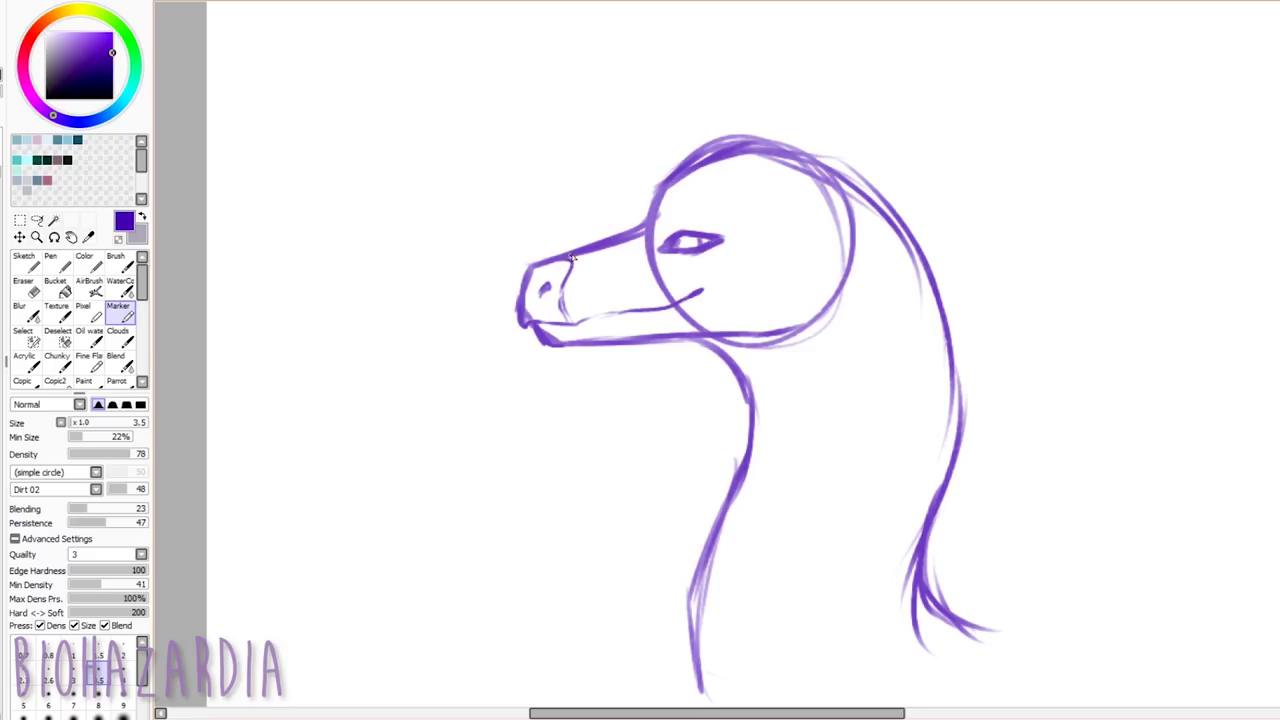
Draw the brow ridge above the eye and the slanted rear jaw edge, erasing stray outline from the forehead
{"action": "mouse_move", "coordinate": [686, 224]}
{"action": "left_mouse_down"}
{"action": "mouse_move", "coordinate": [738, 218]}
{"action": "mouse_move", "coordinate": [656, 222]}
{"action": "mouse_move", "coordinate": [741, 216]}
{"action": "mouse_move", "coordinate": [730, 212]}
{"action": "left_mouse_up"}
{"action": "key", "text": "e"}
{"action": "mouse_move", "coordinate": [681, 150]}
{"action": "left_mouse_down"}
{"action": "mouse_move", "coordinate": [746, 123]}
{"action": "mouse_move", "coordinate": [728, 131]}
{"action": "left_mouse_up"}
{"action": "key", "text": "m"}
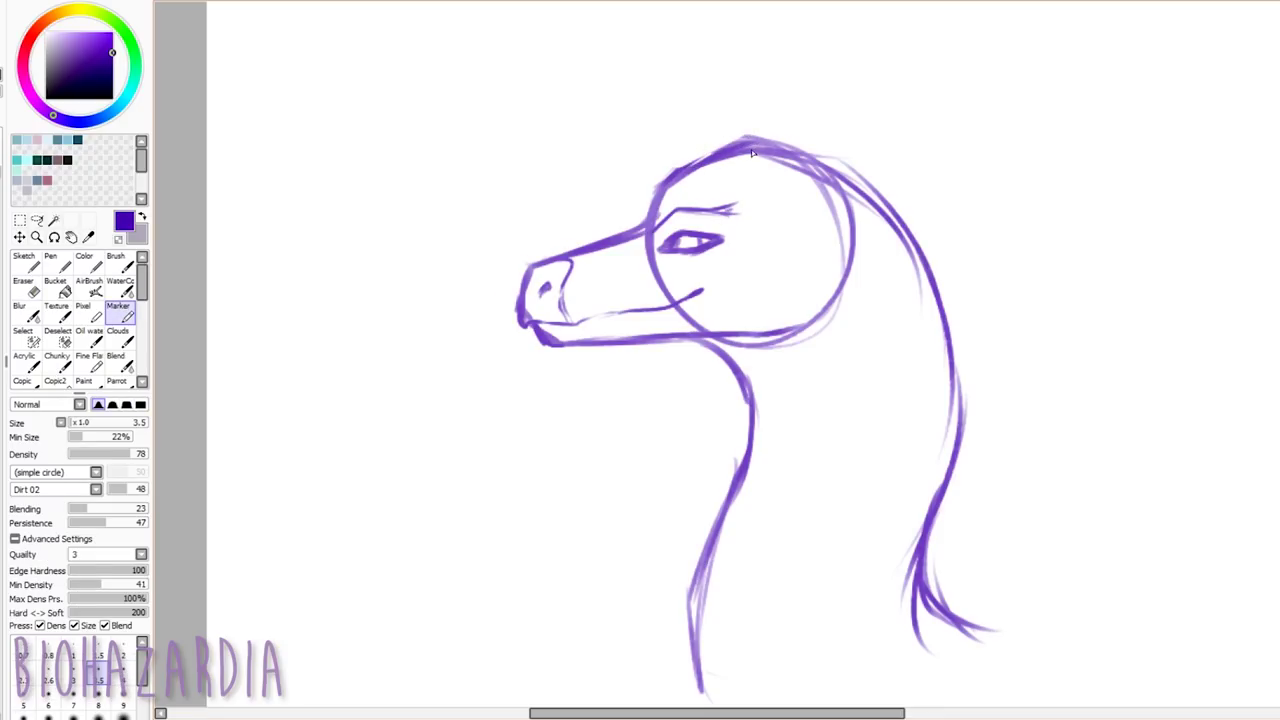
{"action": "mouse_move", "coordinate": [842, 200]}
{"action": "left_mouse_down"}
{"action": "mouse_move", "coordinate": [808, 318]}
{"action": "mouse_move", "coordinate": [783, 335]}
{"action": "left_mouse_up"}
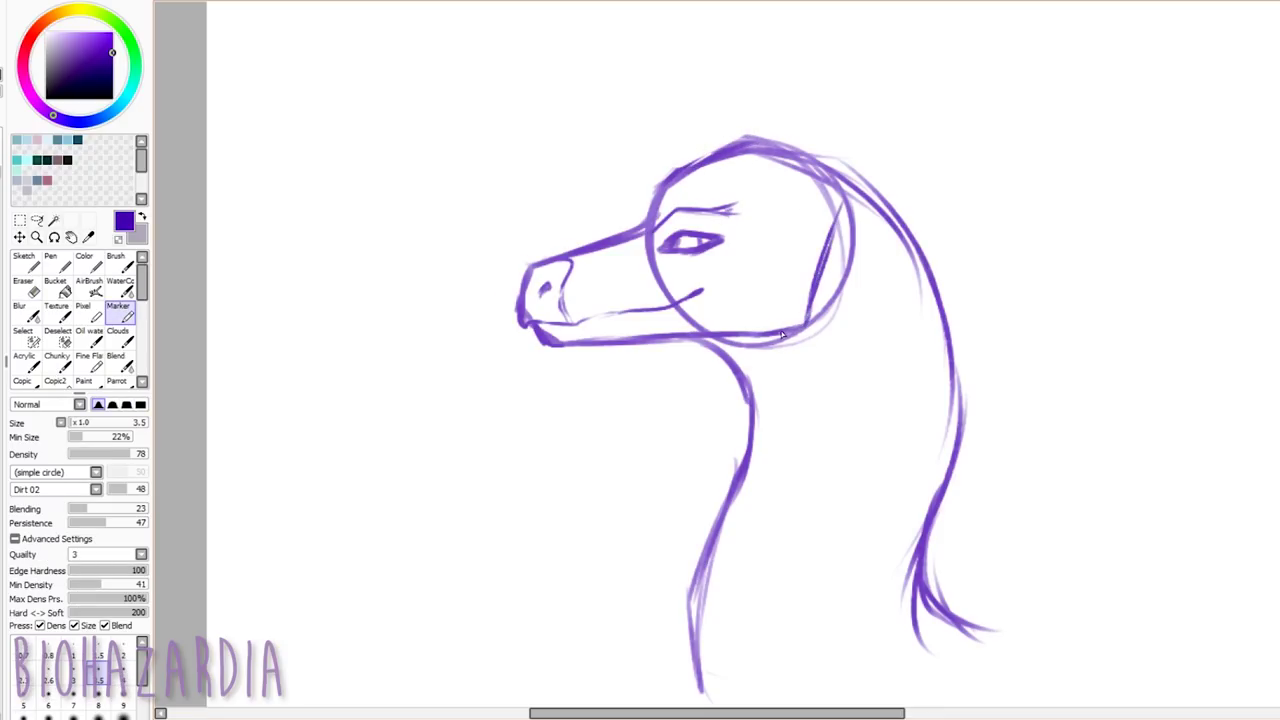
{"action": "left_click_drag", "start_coordinate": [847, 217], "coordinate": [812, 326]}
Add rows of curved scales along the snout, under the eye, across the cheek and on the brow ridge
{"action": "mouse_move", "coordinate": [582, 260]}
{"action": "left_mouse_down"}
{"action": "mouse_move", "coordinate": [675, 250]}
{"action": "mouse_move", "coordinate": [582, 273]}
{"action": "mouse_move", "coordinate": [561, 296]}
{"action": "mouse_move", "coordinate": [587, 281]}
{"action": "mouse_move", "coordinate": [577, 313]}
{"action": "mouse_move", "coordinate": [562, 288]}
{"action": "mouse_move", "coordinate": [586, 297]}
{"action": "mouse_move", "coordinate": [610, 265]}
{"action": "mouse_move", "coordinate": [642, 266]}
{"action": "mouse_move", "coordinate": [604, 302]}
{"action": "left_mouse_up"}
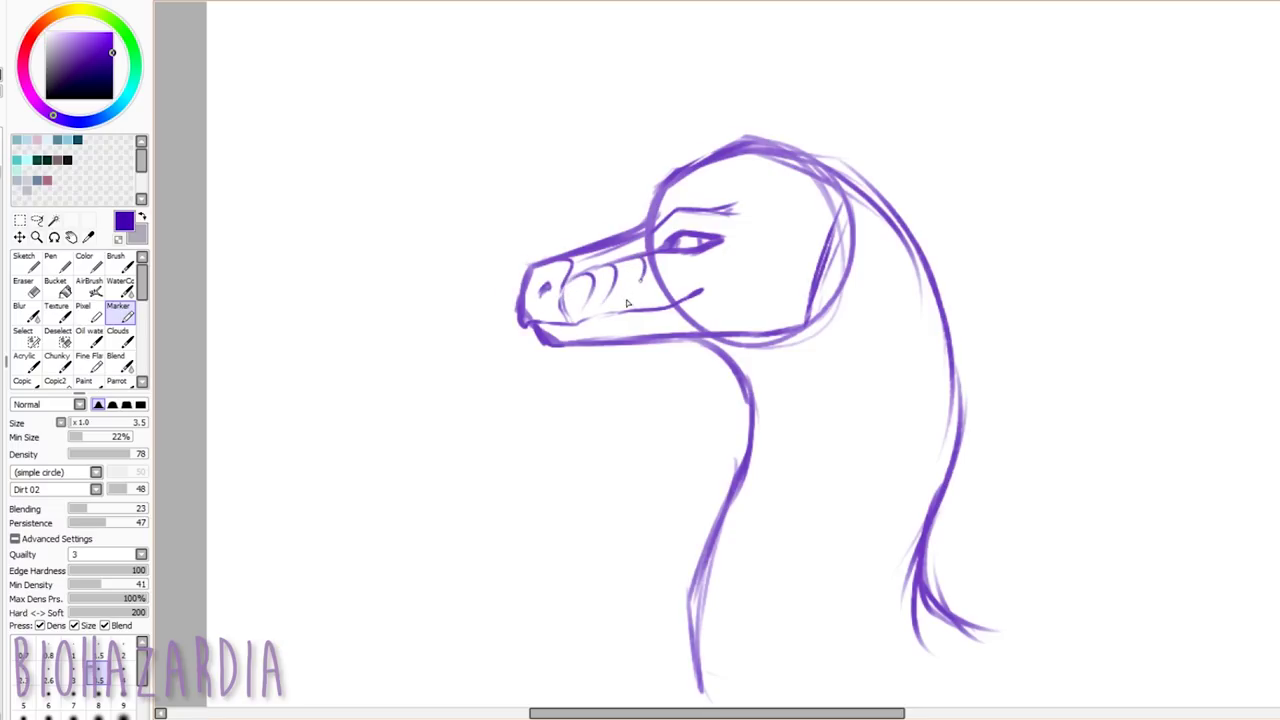
{"action": "mouse_move", "coordinate": [668, 256]}
{"action": "left_mouse_down"}
{"action": "mouse_move", "coordinate": [655, 286]}
{"action": "mouse_move", "coordinate": [697, 259]}
{"action": "mouse_move", "coordinate": [682, 256]}
{"action": "mouse_move", "coordinate": [719, 262]}
{"action": "mouse_move", "coordinate": [714, 249]}
{"action": "mouse_move", "coordinate": [718, 269]}
{"action": "mouse_move", "coordinate": [781, 247]}
{"action": "mouse_move", "coordinate": [810, 266]}
{"action": "left_mouse_up"}
{"action": "key", "text": "ctrl+z"}
{"action": "left_click_drag", "start_coordinate": [801, 312], "coordinate": [795, 331]}
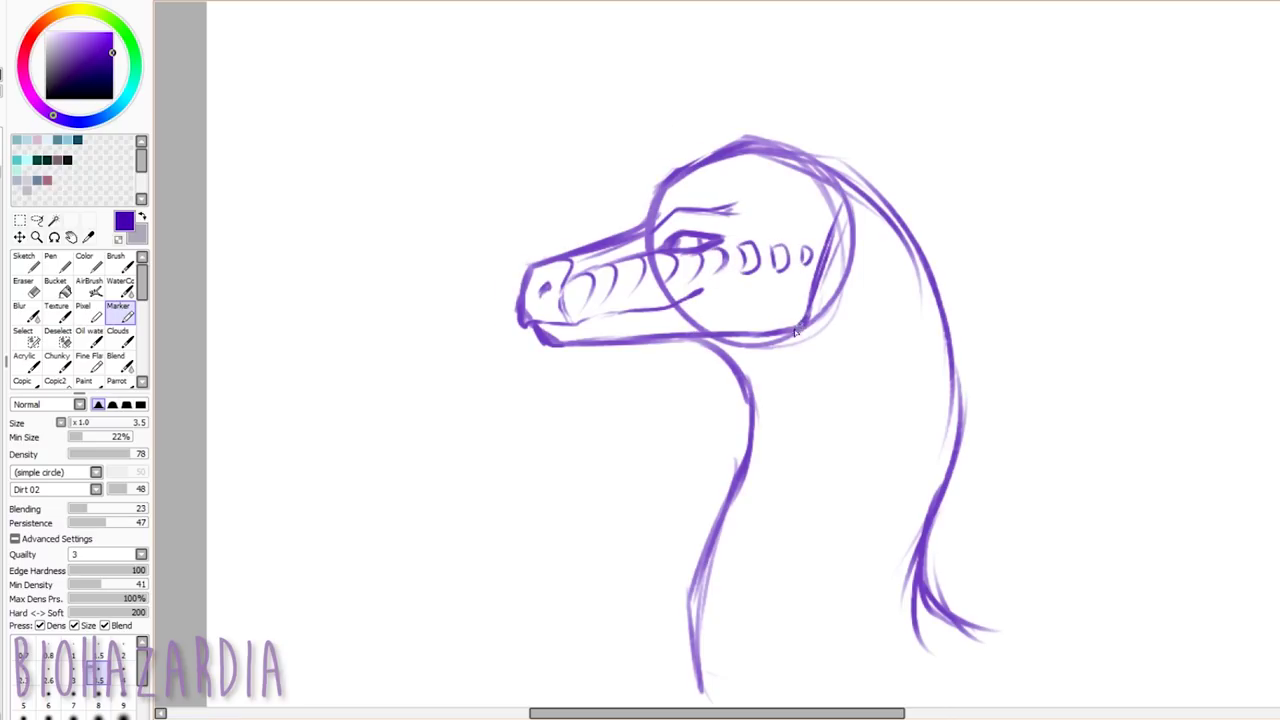
{"action": "left_click_drag", "start_coordinate": [589, 268], "coordinate": [603, 255]}
{"action": "mouse_move", "coordinate": [613, 252]}
{"action": "left_mouse_down"}
{"action": "mouse_move", "coordinate": [622, 261]}
{"action": "mouse_move", "coordinate": [742, 210]}
{"action": "mouse_move", "coordinate": [733, 234]}
{"action": "left_mouse_up"}
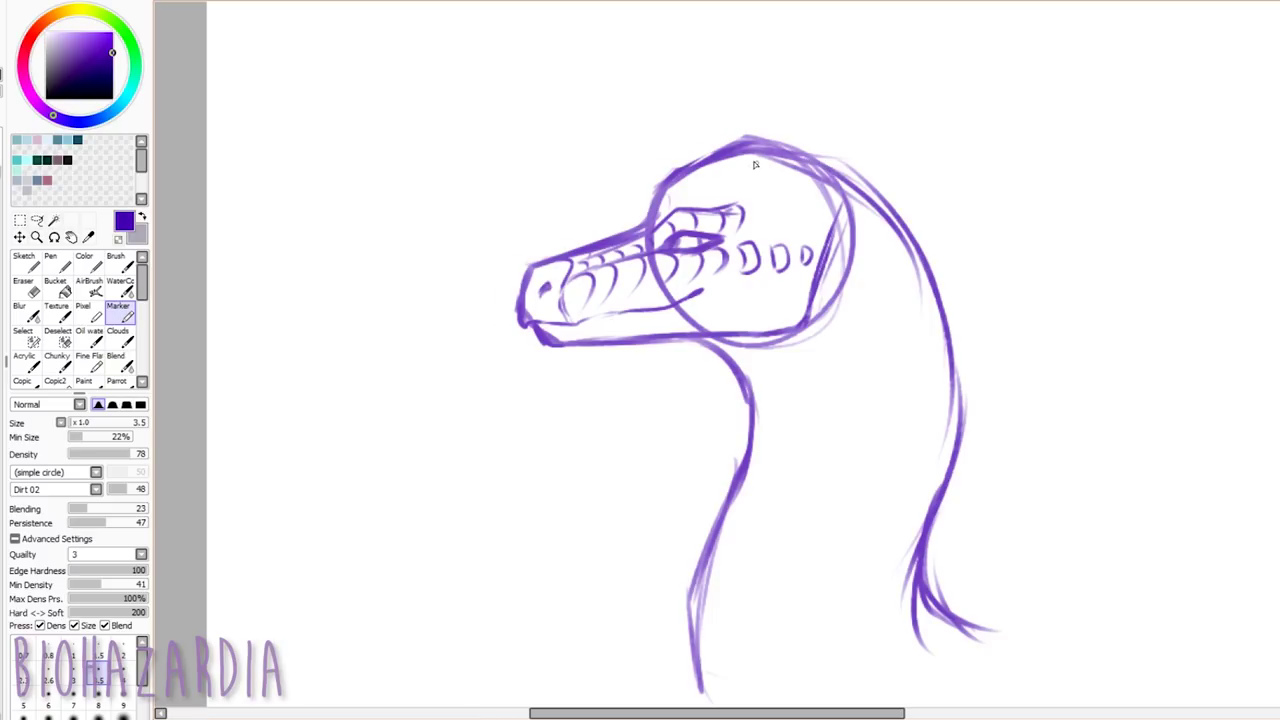
Draw two long pointed horns sweeping up and back from the top of the head
{"action": "mouse_move", "coordinate": [727, 169]}
{"action": "left_mouse_down"}
{"action": "mouse_move", "coordinate": [785, 141]}
{"action": "mouse_move", "coordinate": [811, 209]}
{"action": "mouse_move", "coordinate": [785, 139]}
{"action": "mouse_move", "coordinate": [915, 93]}
{"action": "left_mouse_up"}
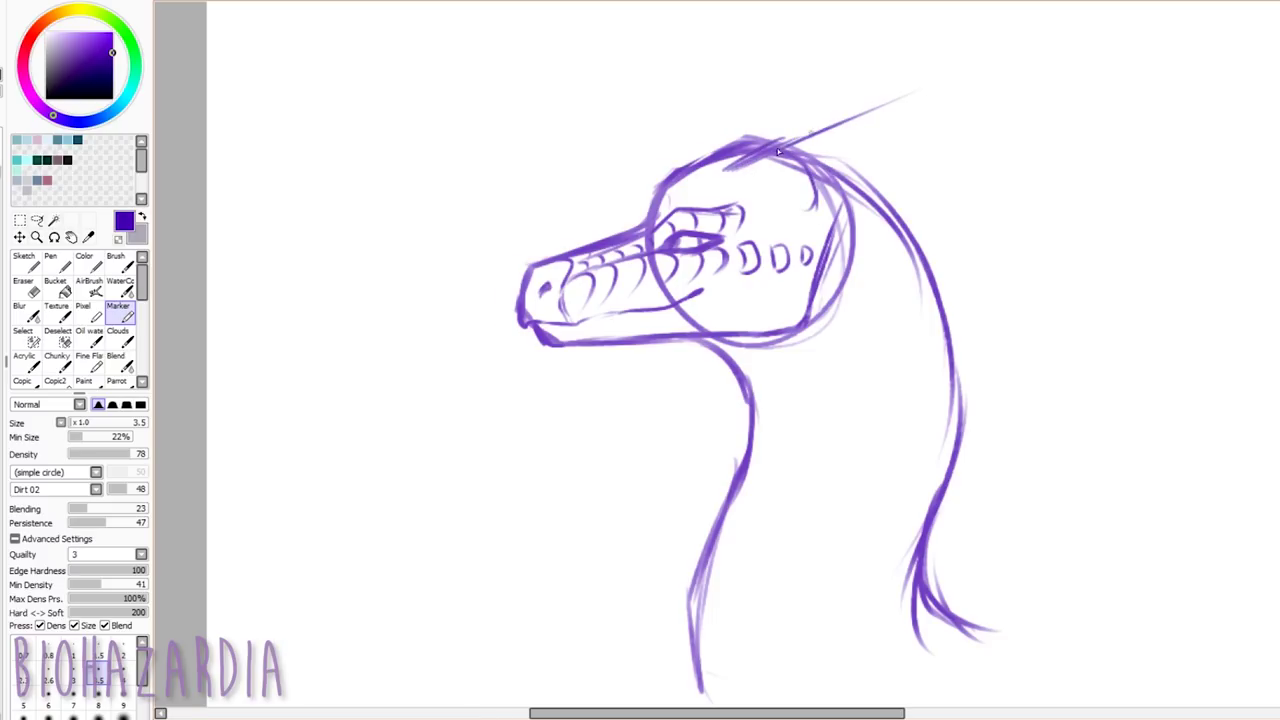
{"action": "mouse_move", "coordinate": [778, 150]}
{"action": "left_mouse_down"}
{"action": "mouse_move", "coordinate": [1008, 40]}
{"action": "mouse_move", "coordinate": [835, 198]}
{"action": "mouse_move", "coordinate": [1009, 42]}
{"action": "mouse_move", "coordinate": [786, 143]}
{"action": "left_mouse_up"}
{"action": "left_click_drag", "start_coordinate": [694, 166], "coordinate": [812, 88]}
{"action": "mouse_move", "coordinate": [728, 143]}
{"action": "left_mouse_down"}
{"action": "mouse_move", "coordinate": [906, 26]}
{"action": "mouse_move", "coordinate": [812, 124]}
{"action": "left_mouse_up"}
{"action": "left_click_drag", "start_coordinate": [906, 26], "coordinate": [824, 120]}
{"action": "left_click_drag", "start_coordinate": [870, 82], "coordinate": [816, 130]}
{"action": "left_click_drag", "start_coordinate": [850, 186], "coordinate": [840, 195]}
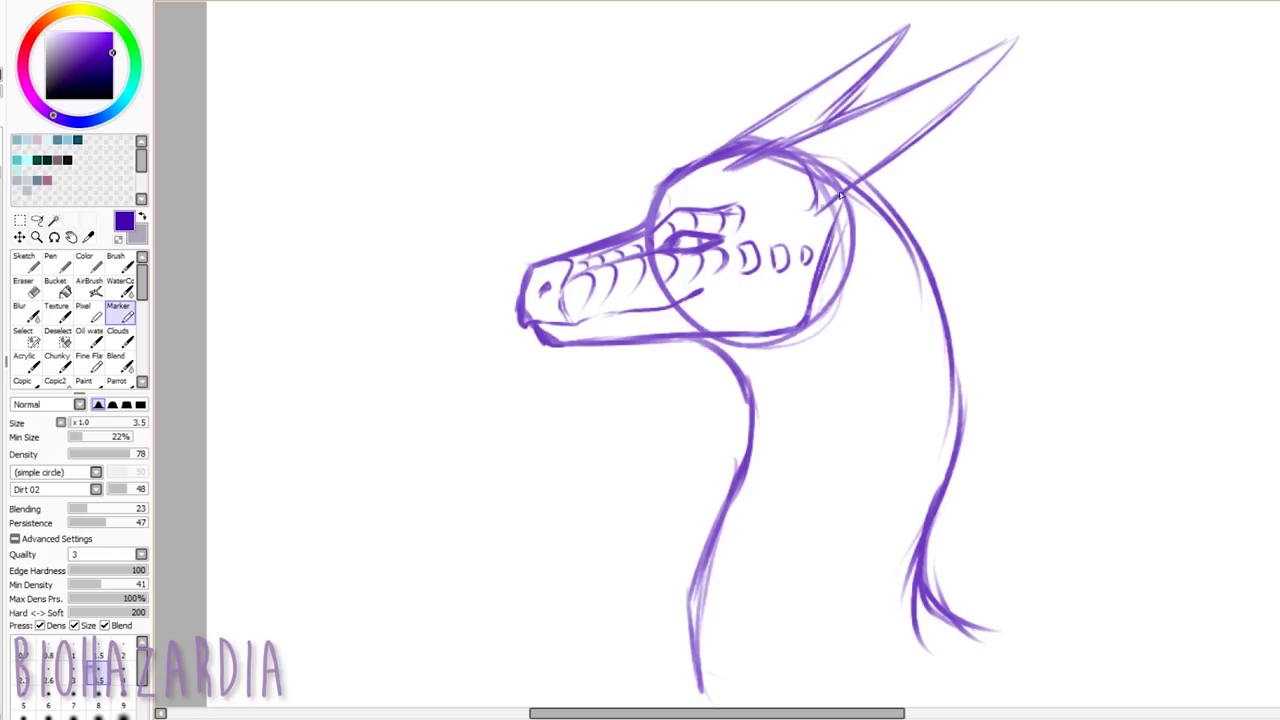
Start the inner neck line behind the jaw and add small spikes in front of the horns
{"action": "scroll", "coordinate": [1144, 167], "scroll_direction": "up", "scroll_amount": 2}
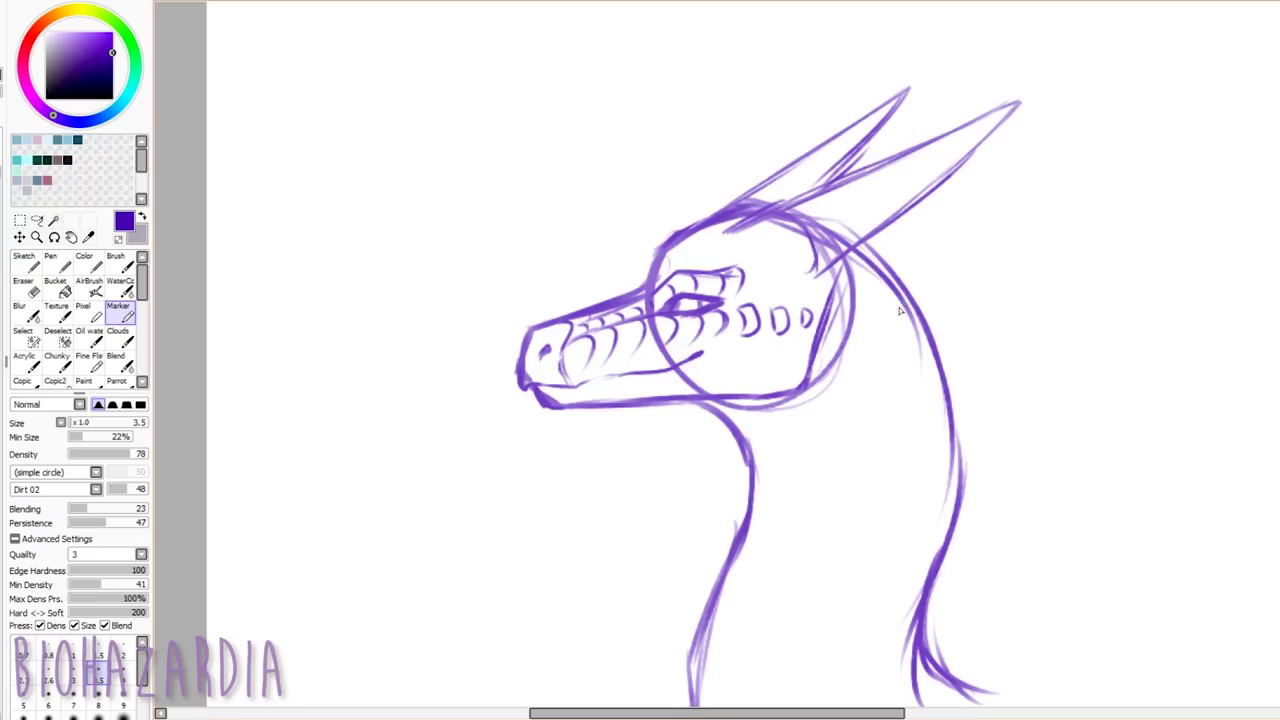
{"action": "left_click_drag", "start_coordinate": [820, 372], "coordinate": [843, 448]}
{"action": "scroll", "coordinate": [1220, 355], "scroll_direction": "down", "scroll_amount": 2}
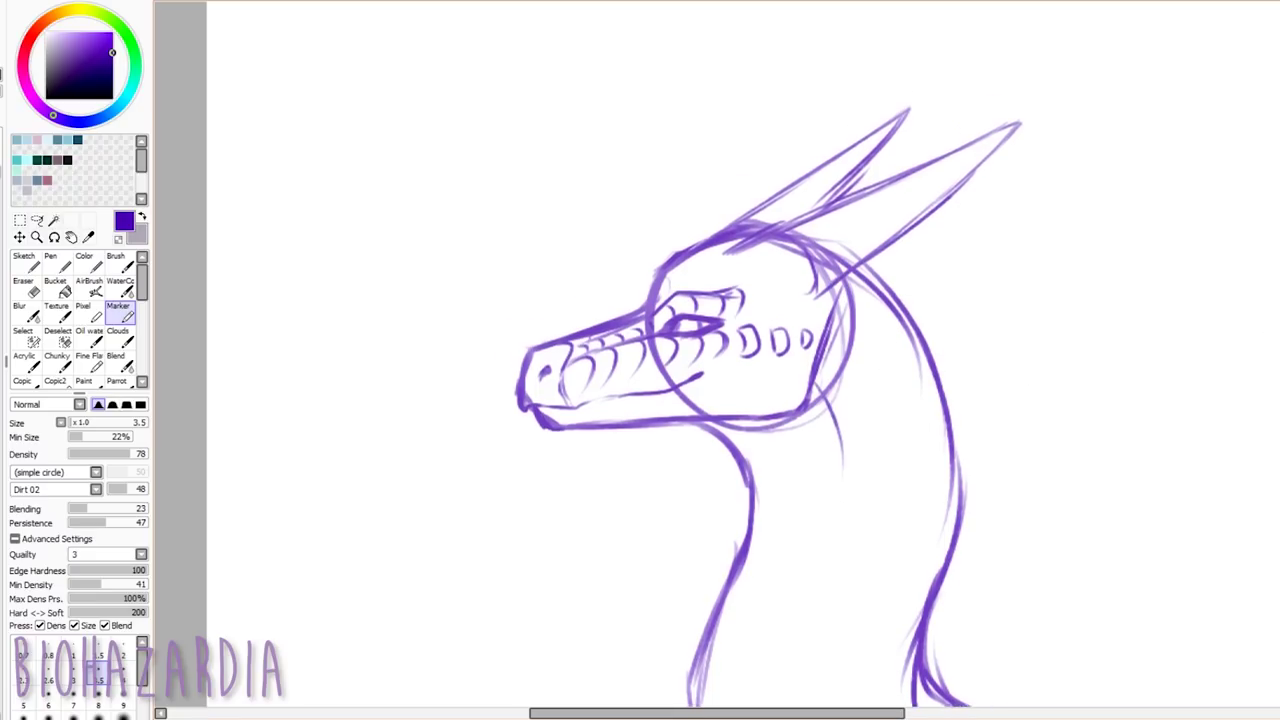
{"action": "mouse_move", "coordinate": [697, 176]}
{"action": "left_mouse_down"}
{"action": "mouse_move", "coordinate": [722, 128]}
{"action": "mouse_move", "coordinate": [795, 112]}
{"action": "mouse_move", "coordinate": [797, 146]}
{"action": "left_mouse_up"}
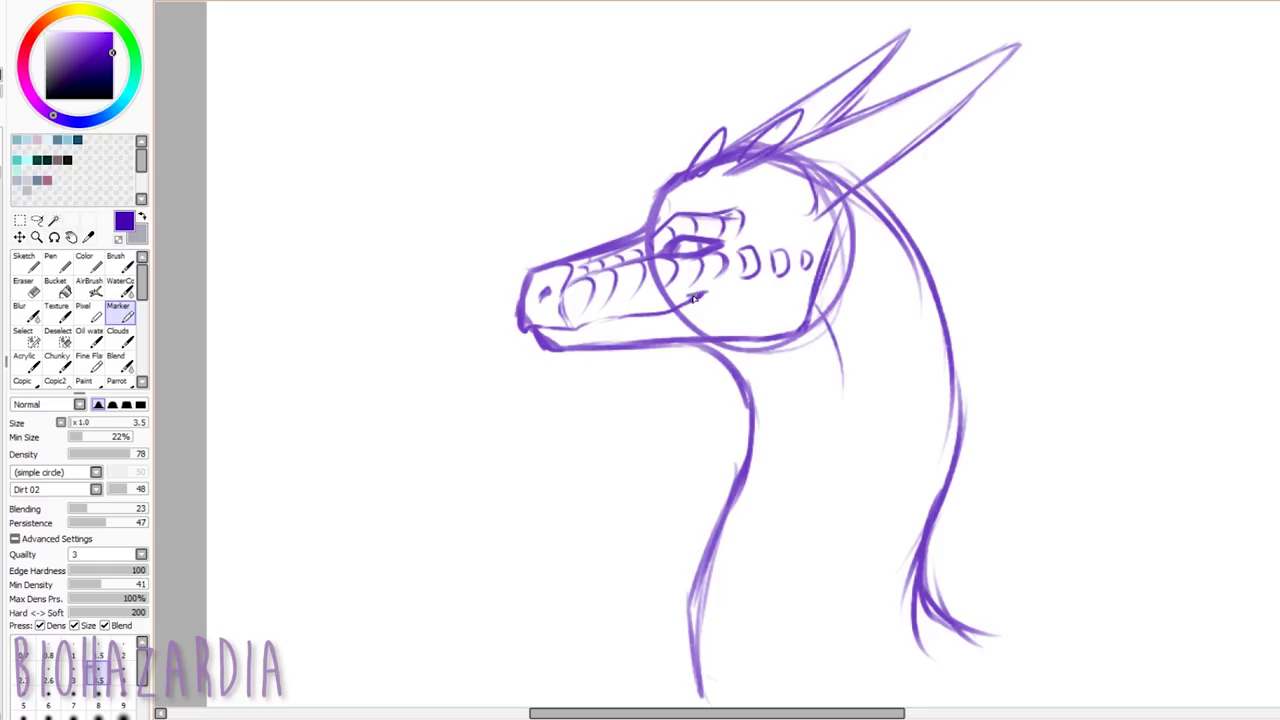
{"action": "left_click_drag", "start_coordinate": [687, 301], "coordinate": [709, 294]}
Draw the inner neck line parallel to the throat and extend the front neck outline, undoing the rejected strokes
{"action": "scroll", "coordinate": [966, 315], "scroll_direction": "down", "scroll_amount": 1}
{"action": "mouse_move", "coordinate": [814, 256]}
{"action": "left_mouse_down"}
{"action": "mouse_move", "coordinate": [846, 322]}
{"action": "mouse_move", "coordinate": [774, 552]}
{"action": "left_mouse_up"}
{"action": "mouse_move", "coordinate": [832, 420]}
{"action": "left_mouse_down"}
{"action": "mouse_move", "coordinate": [796, 580]}
{"action": "mouse_move", "coordinate": [809, 625]}
{"action": "left_mouse_up"}
{"action": "mouse_move", "coordinate": [739, 430]}
{"action": "left_mouse_down"}
{"action": "mouse_move", "coordinate": [684, 586]}
{"action": "mouse_move", "coordinate": [694, 630]}
{"action": "left_mouse_up"}
{"action": "key", "text": "ctrl+z"}
{"action": "left_click_drag", "start_coordinate": [729, 463], "coordinate": [691, 664]}
{"action": "key", "text": "ctrl+z"}
{"action": "left_click_drag", "start_coordinate": [709, 524], "coordinate": [707, 663]}
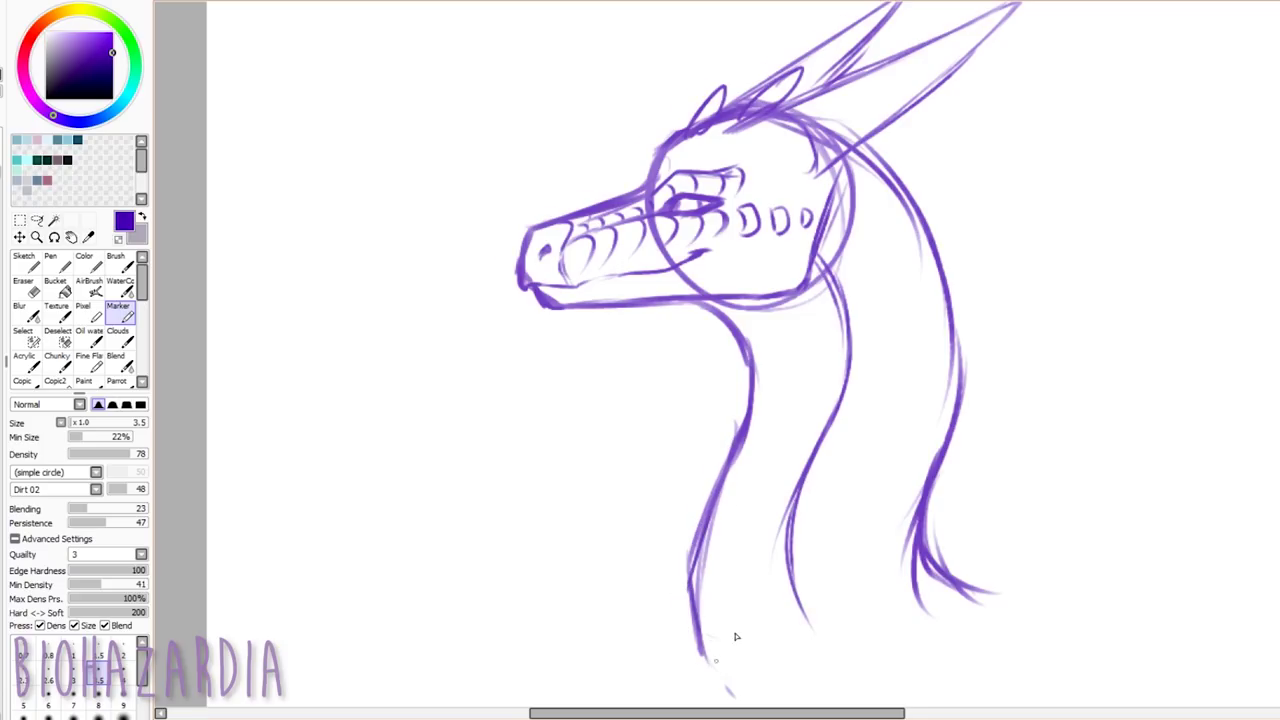
Close off the base of the neck with light slanted lines and extend the inner neck line down to it
{"action": "left_click_drag", "start_coordinate": [798, 597], "coordinate": [823, 640]}
{"action": "left_click_drag", "start_coordinate": [985, 608], "coordinate": [888, 686]}
{"action": "left_click_drag", "start_coordinate": [704, 667], "coordinate": [824, 699]}
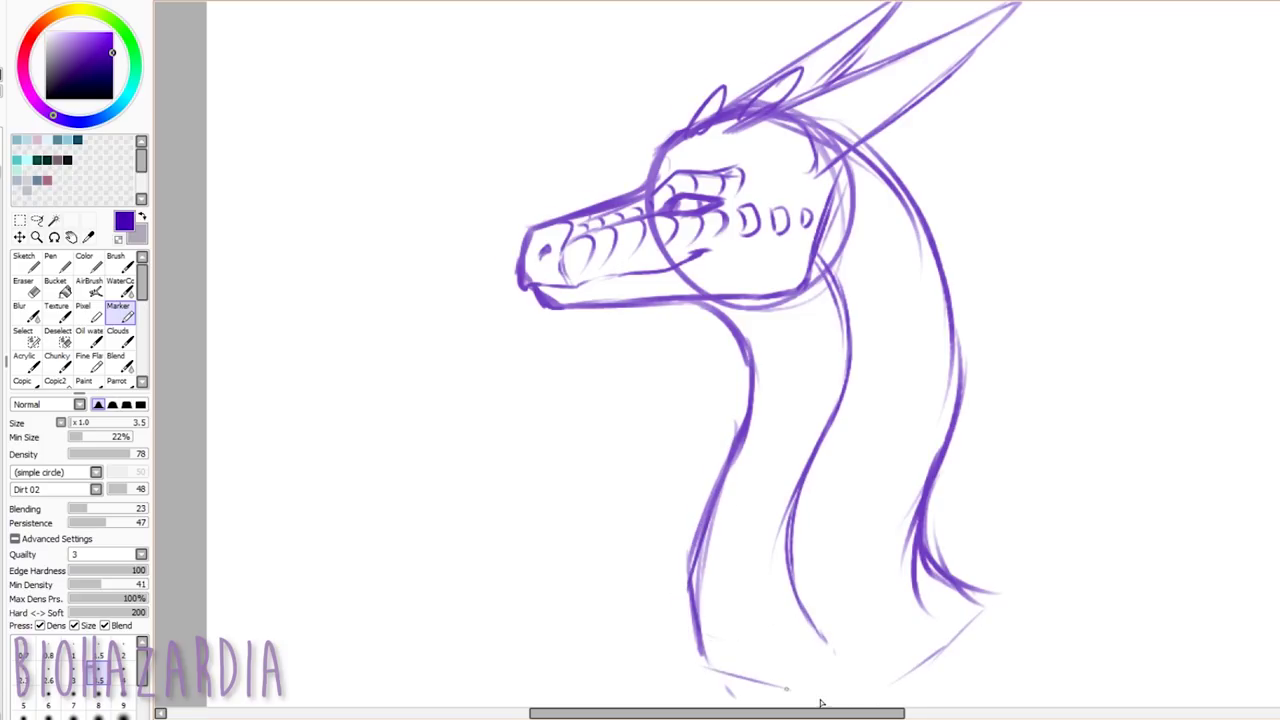
{"action": "left_click_drag", "start_coordinate": [822, 636], "coordinate": [857, 671]}
{"action": "left_click_drag", "start_coordinate": [722, 668], "coordinate": [830, 694]}
{"action": "left_click_drag", "start_coordinate": [823, 279], "coordinate": [848, 375]}
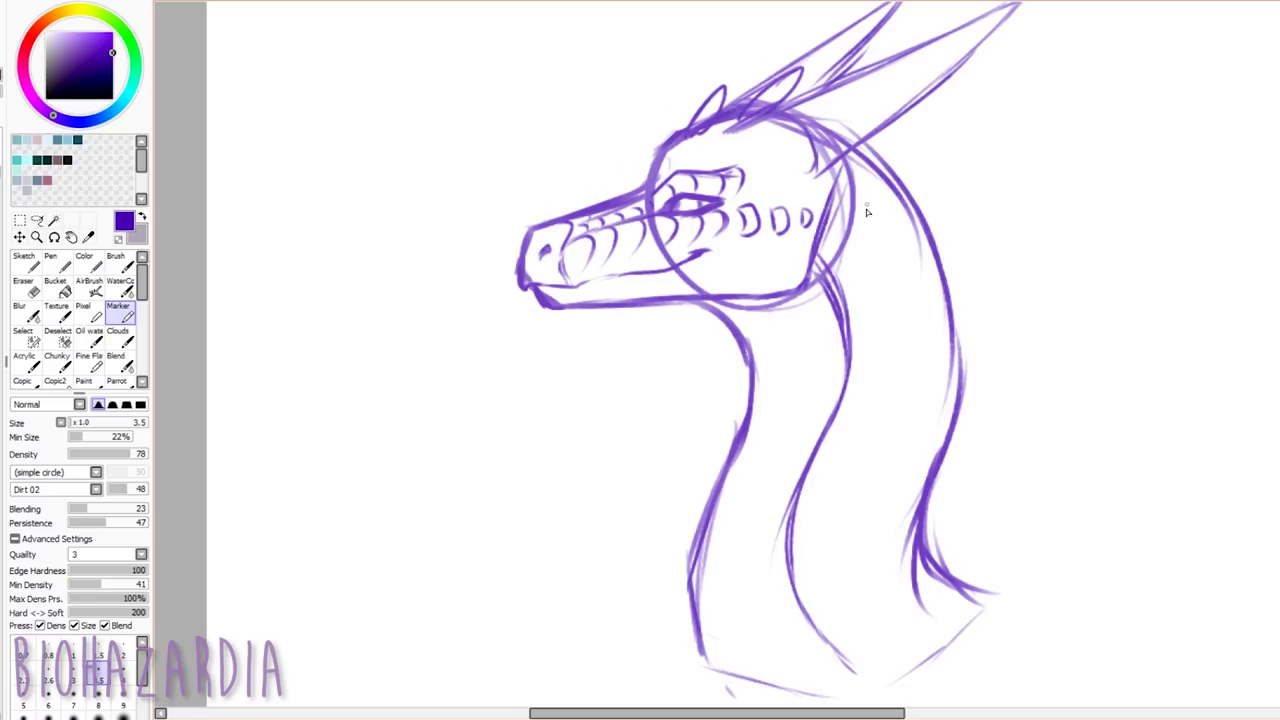
Erase the upper part of the inner neck line and redraw it from the jaw corner down to the neck base
{"action": "scroll", "coordinate": [845, 290], "scroll_direction": "up", "scroll_amount": 2}
{"action": "key", "text": "e"}
{"action": "mouse_move", "coordinate": [838, 268]}
{"action": "left_mouse_down"}
{"action": "mouse_move", "coordinate": [851, 309]}
{"action": "mouse_move", "coordinate": [810, 497]}
{"action": "left_mouse_up"}
{"action": "key", "text": "n"}
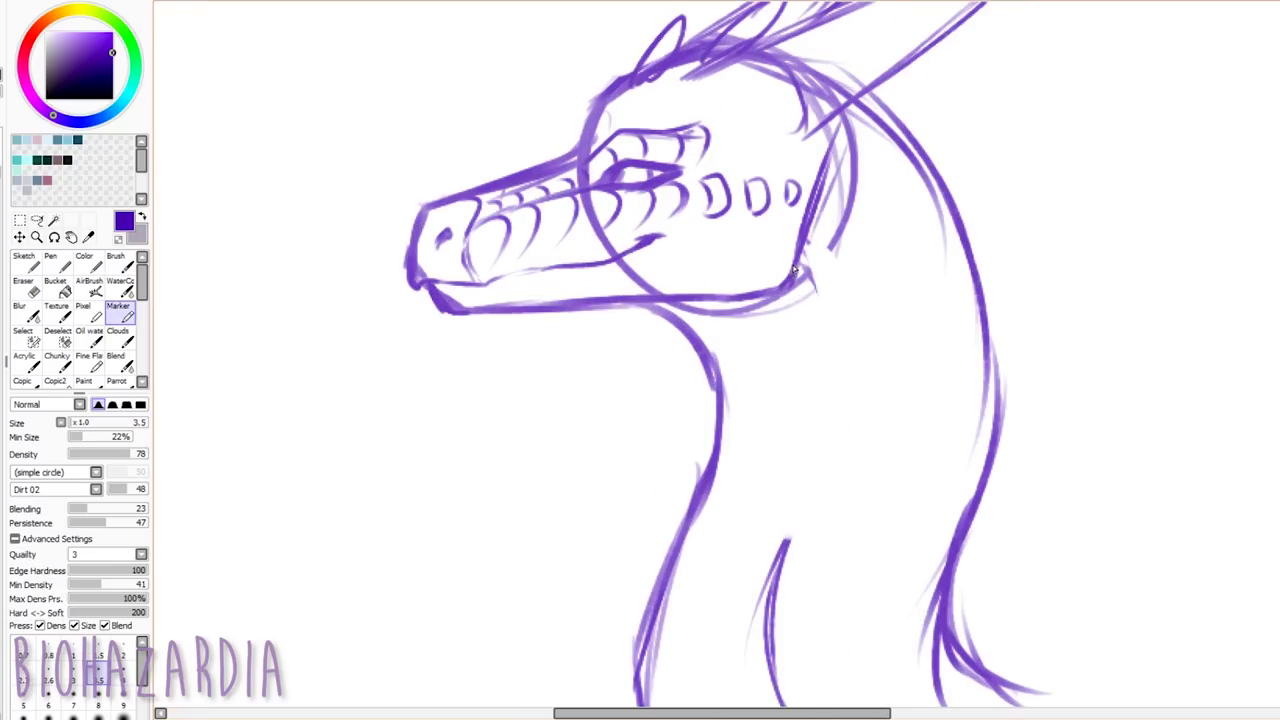
{"action": "mouse_move", "coordinate": [804, 269]}
{"action": "left_mouse_down"}
{"action": "mouse_move", "coordinate": [822, 424]}
{"action": "mouse_move", "coordinate": [828, 400]}
{"action": "left_mouse_up"}
{"action": "mouse_move", "coordinate": [832, 320]}
{"action": "left_mouse_down"}
{"action": "mouse_move", "coordinate": [815, 490]}
{"action": "mouse_move", "coordinate": [770, 615]}
{"action": "left_mouse_up"}
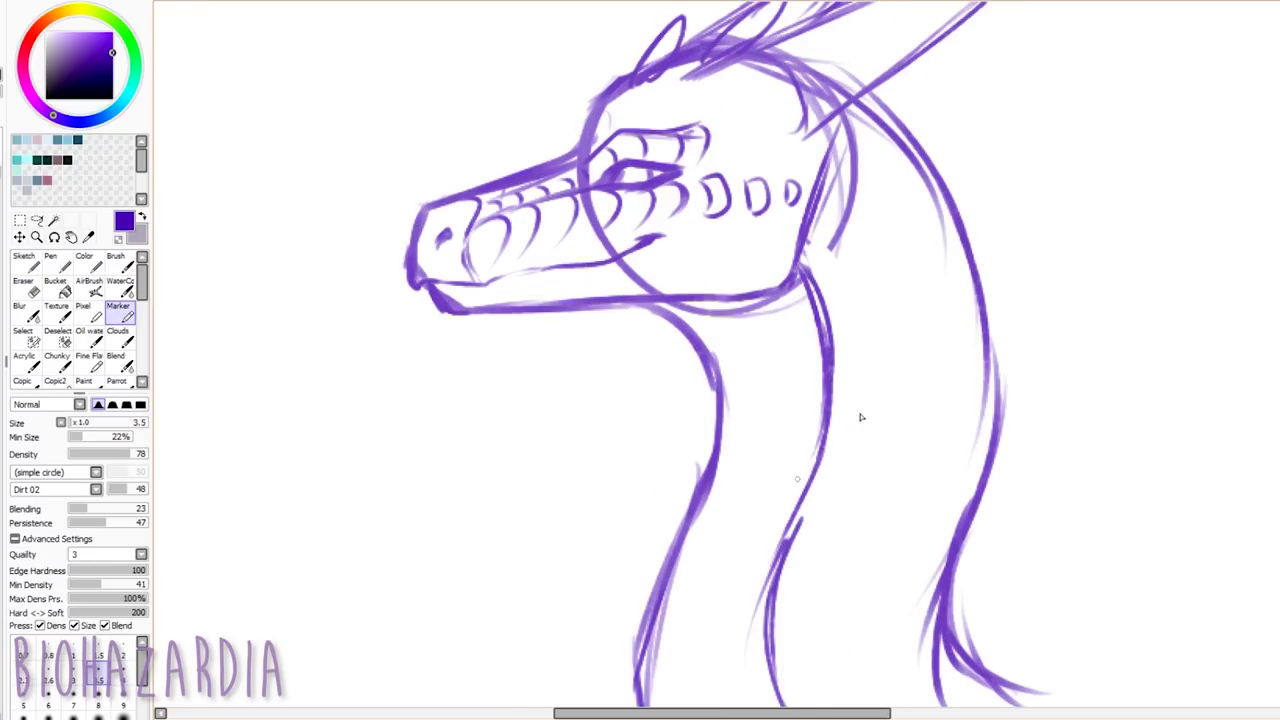
{"action": "scroll", "coordinate": [803, 480], "scroll_direction": "down", "scroll_amount": 2}
{"action": "mouse_move", "coordinate": [774, 466]}
{"action": "left_mouse_down"}
{"action": "mouse_move", "coordinate": [783, 614]}
{"action": "mouse_move", "coordinate": [840, 689]}
{"action": "left_mouse_up"}
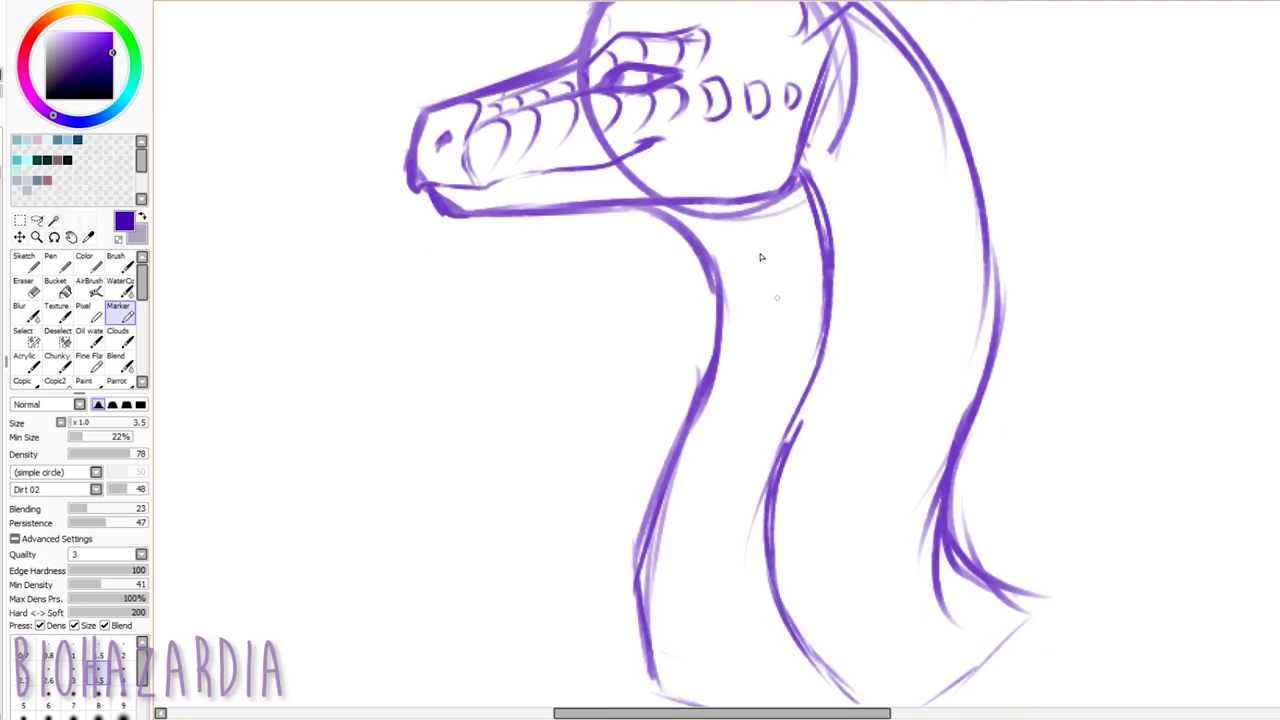
Add short horizontal plate lines along the throat from under the jaw down to the neck base
{"action": "left_click_drag", "start_coordinate": [750, 218], "coordinate": [686, 226]}
{"action": "mouse_move", "coordinate": [766, 219]}
{"action": "left_mouse_down"}
{"action": "mouse_move", "coordinate": [696, 237]}
{"action": "mouse_move", "coordinate": [770, 252]}
{"action": "left_mouse_up"}
{"action": "left_click_drag", "start_coordinate": [722, 272], "coordinate": [796, 278]}
{"action": "left_click_drag", "start_coordinate": [724, 345], "coordinate": [782, 350]}
{"action": "left_click_drag", "start_coordinate": [724, 318], "coordinate": [766, 325]}
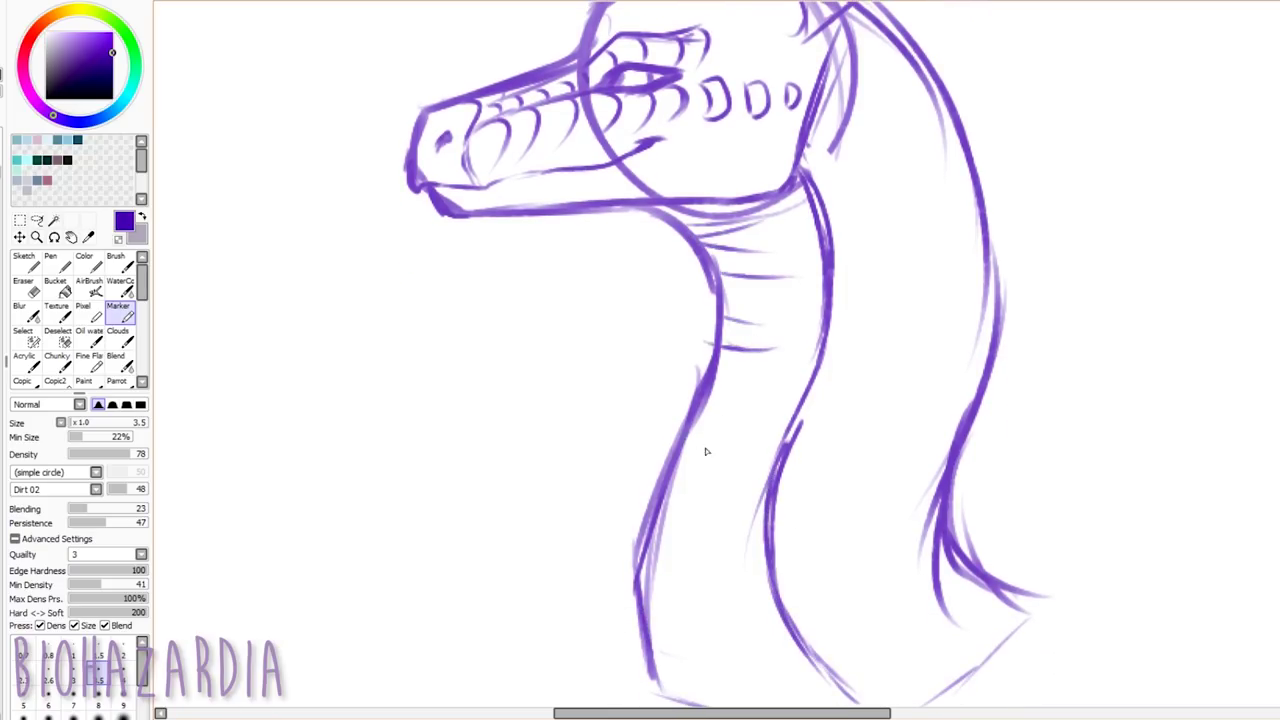
{"action": "left_click_drag", "start_coordinate": [690, 446], "coordinate": [750, 442]}
{"action": "left_click_drag", "start_coordinate": [700, 424], "coordinate": [732, 420]}
{"action": "left_click_drag", "start_coordinate": [669, 499], "coordinate": [714, 513]}
{"action": "mouse_move", "coordinate": [659, 537]}
{"action": "left_mouse_down"}
{"action": "mouse_move", "coordinate": [712, 553]}
{"action": "mouse_move", "coordinate": [708, 580]}
{"action": "left_mouse_up"}
{"action": "left_click_drag", "start_coordinate": [654, 603], "coordinate": [704, 618]}
{"action": "mouse_move", "coordinate": [654, 632]}
{"action": "left_mouse_down"}
{"action": "mouse_move", "coordinate": [728, 645]}
{"action": "mouse_move", "coordinate": [724, 656]}
{"action": "left_mouse_up"}
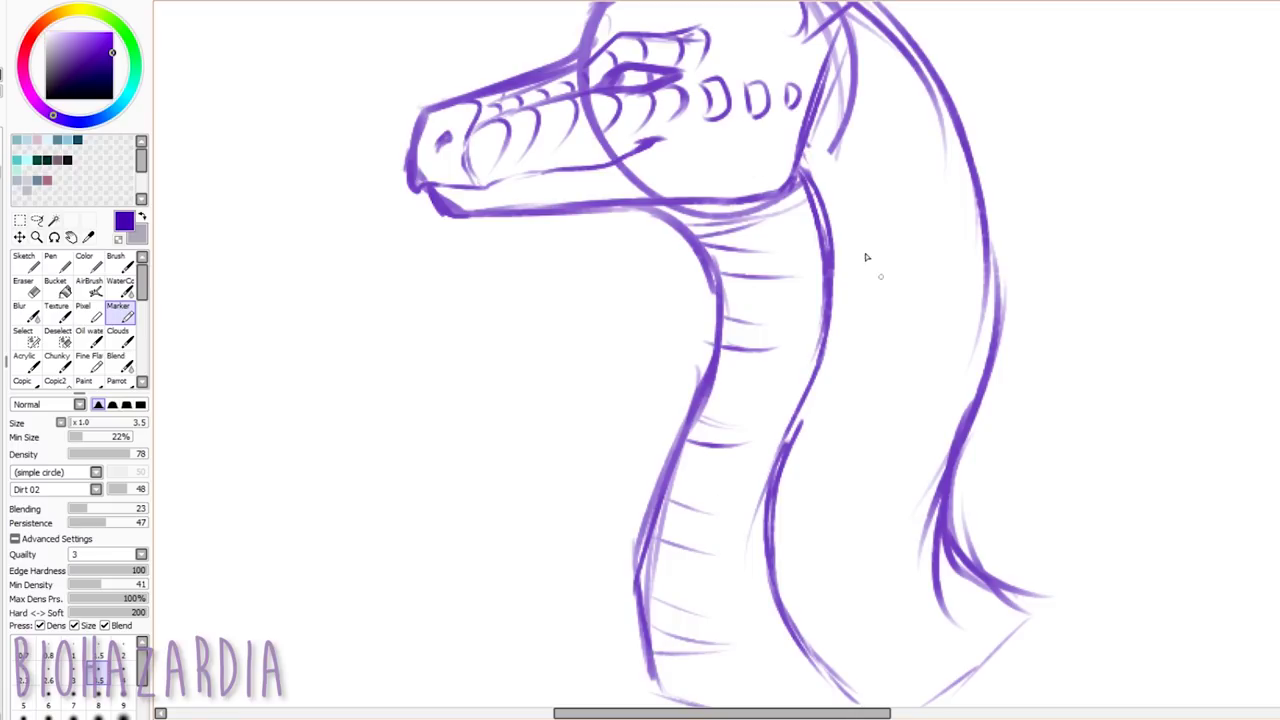
Draw curved plate bands across the upper neck from the inner neck line toward the back, undoing the rejected strokes
{"action": "left_click_drag", "start_coordinate": [892, 90], "coordinate": [815, 186]}
{"action": "key", "text": "ctrl+z"}
{"action": "left_click_drag", "start_coordinate": [868, 71], "coordinate": [805, 176]}
{"action": "left_click_drag", "start_coordinate": [912, 132], "coordinate": [826, 216]}
{"action": "left_click_drag", "start_coordinate": [835, 264], "coordinate": [954, 234]}
{"action": "key", "text": "ctrl+z"}
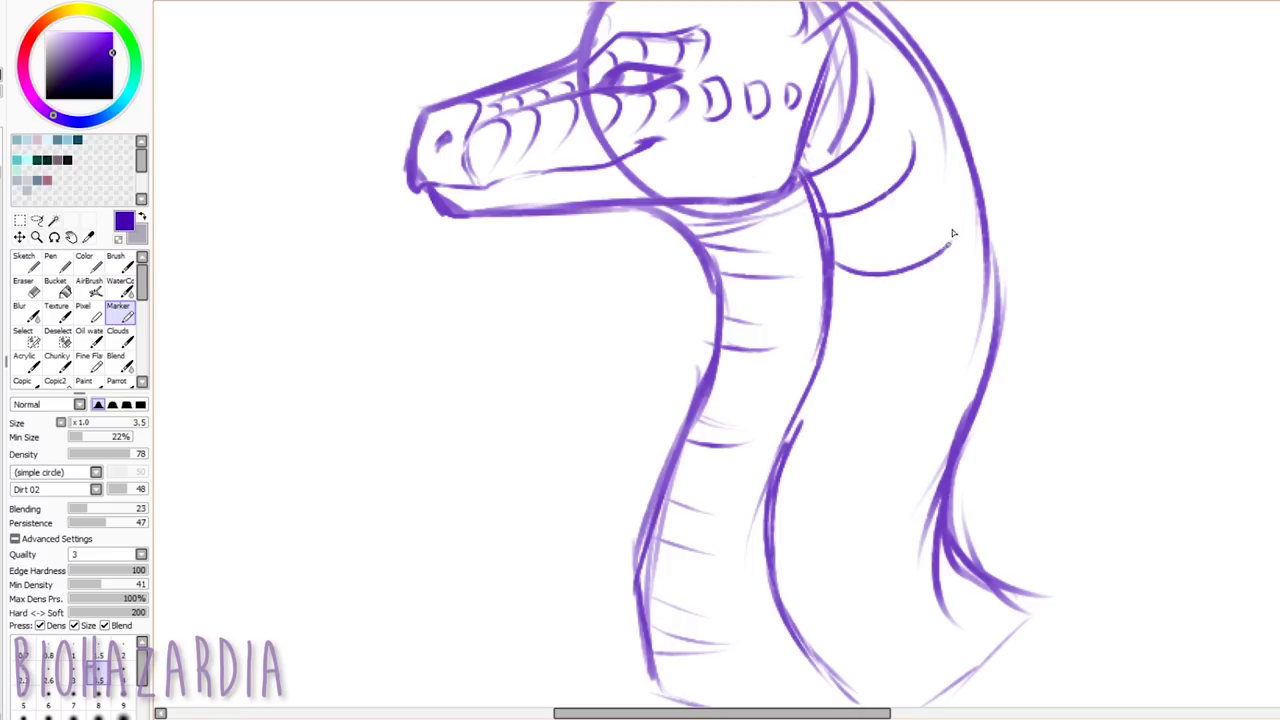
{"action": "mouse_move", "coordinate": [834, 318]}
{"action": "left_mouse_down"}
{"action": "mouse_move", "coordinate": [905, 330]}
{"action": "mouse_move", "coordinate": [950, 305]}
{"action": "left_mouse_up"}
{"action": "left_click_drag", "start_coordinate": [821, 370], "coordinate": [942, 374]}
{"action": "left_click_drag", "start_coordinate": [795, 424], "coordinate": [928, 440]}
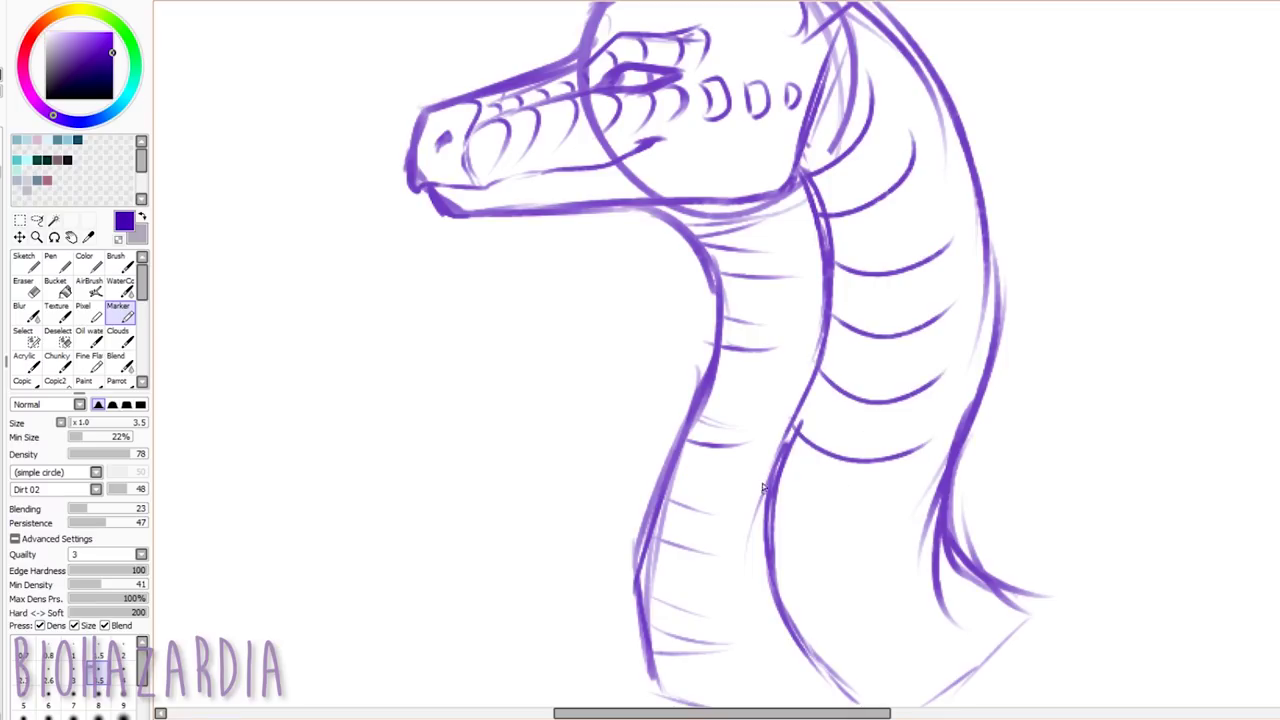
Continue the curved plate bands across the lower neck down to its base, redoing the first one
{"action": "left_click_drag", "start_coordinate": [778, 497], "coordinate": [928, 504]}
{"action": "key", "text": "ctrl+z"}
{"action": "key", "text": "ctrl+z"}
{"action": "left_click_drag", "start_coordinate": [778, 500], "coordinate": [910, 488]}
{"action": "left_click_drag", "start_coordinate": [776, 574], "coordinate": [920, 528]}
{"action": "left_click_drag", "start_coordinate": [812, 642], "coordinate": [925, 586]}
{"action": "left_click_drag", "start_coordinate": [871, 697], "coordinate": [978, 617]}
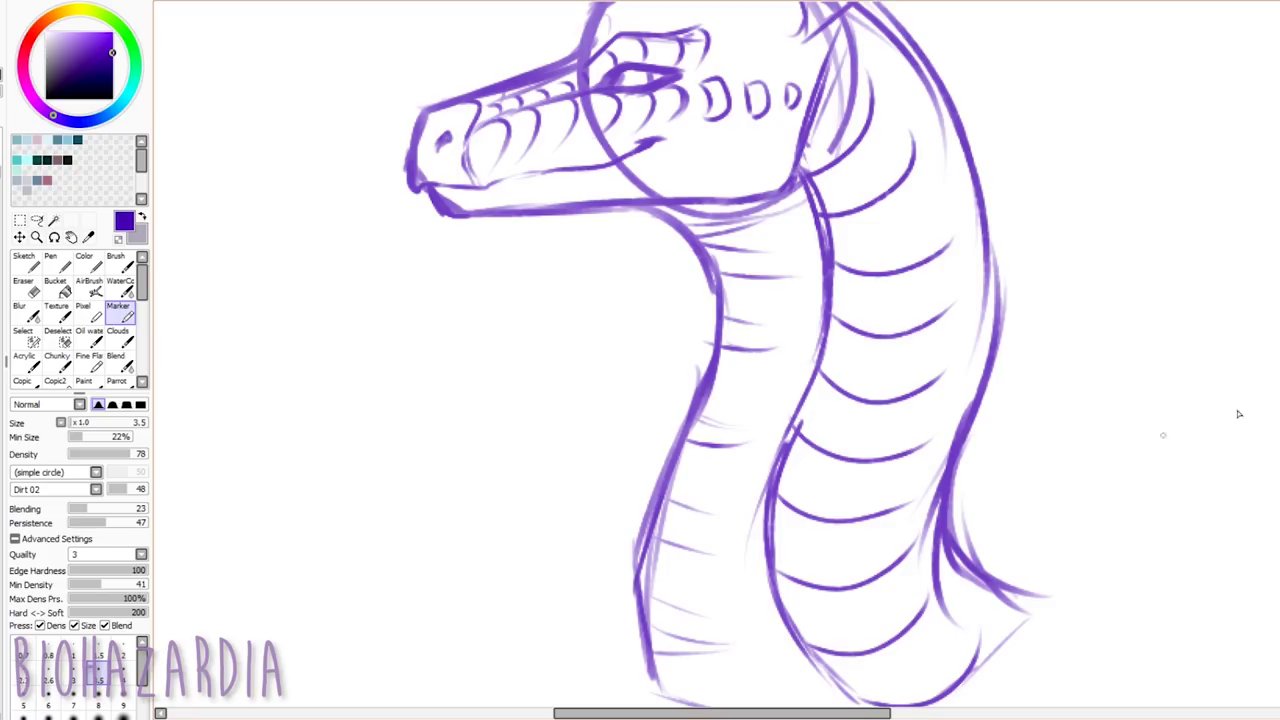
Add rounded bumps along the inner neck line where each band starts and redraw the slanted line closing the neck base
{"action": "scroll", "coordinate": [1238, 414], "scroll_direction": "down", "scroll_amount": 1}
{"action": "left_click_drag", "start_coordinate": [815, 180], "coordinate": [820, 348]}
{"action": "key", "text": "ctrl+z"}
{"action": "left_click_drag", "start_coordinate": [824, 285], "coordinate": [800, 398]}
{"action": "key", "text": "ctrl+z"}
{"action": "mouse_move", "coordinate": [818, 331]}
{"action": "left_mouse_down"}
{"action": "mouse_move", "coordinate": [770, 505]}
{"action": "mouse_move", "coordinate": [827, 642]}
{"action": "mouse_move", "coordinate": [881, 664]}
{"action": "left_mouse_up"}
{"action": "key", "text": "ctrl+z"}
{"action": "mouse_move", "coordinate": [803, 609]}
{"action": "left_mouse_down"}
{"action": "mouse_move", "coordinate": [876, 662]}
{"action": "mouse_move", "coordinate": [866, 686]}
{"action": "left_mouse_up"}
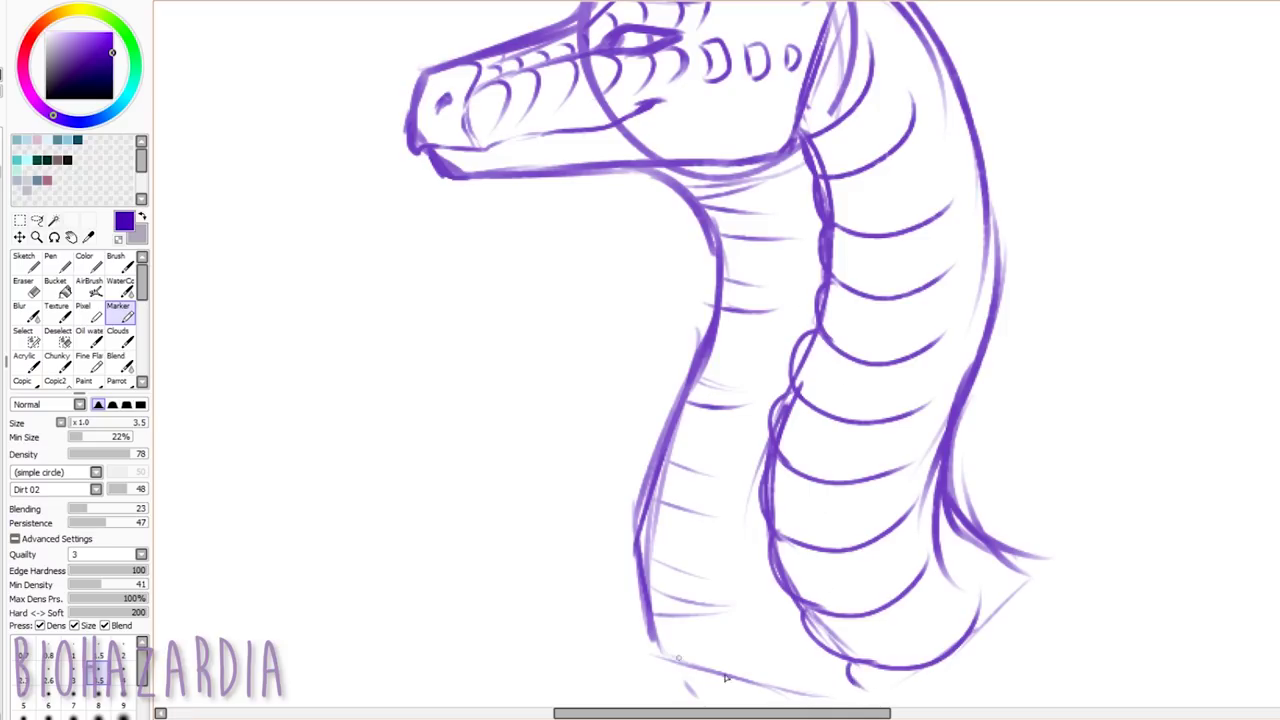
{"action": "left_click_drag", "start_coordinate": [678, 658], "coordinate": [836, 700]}
Draw a pointed spike projecting backward from behind the jaw below the large horns, with short lines at its base
{"action": "scroll", "coordinate": [906, 291], "scroll_direction": "up", "scroll_amount": 5}
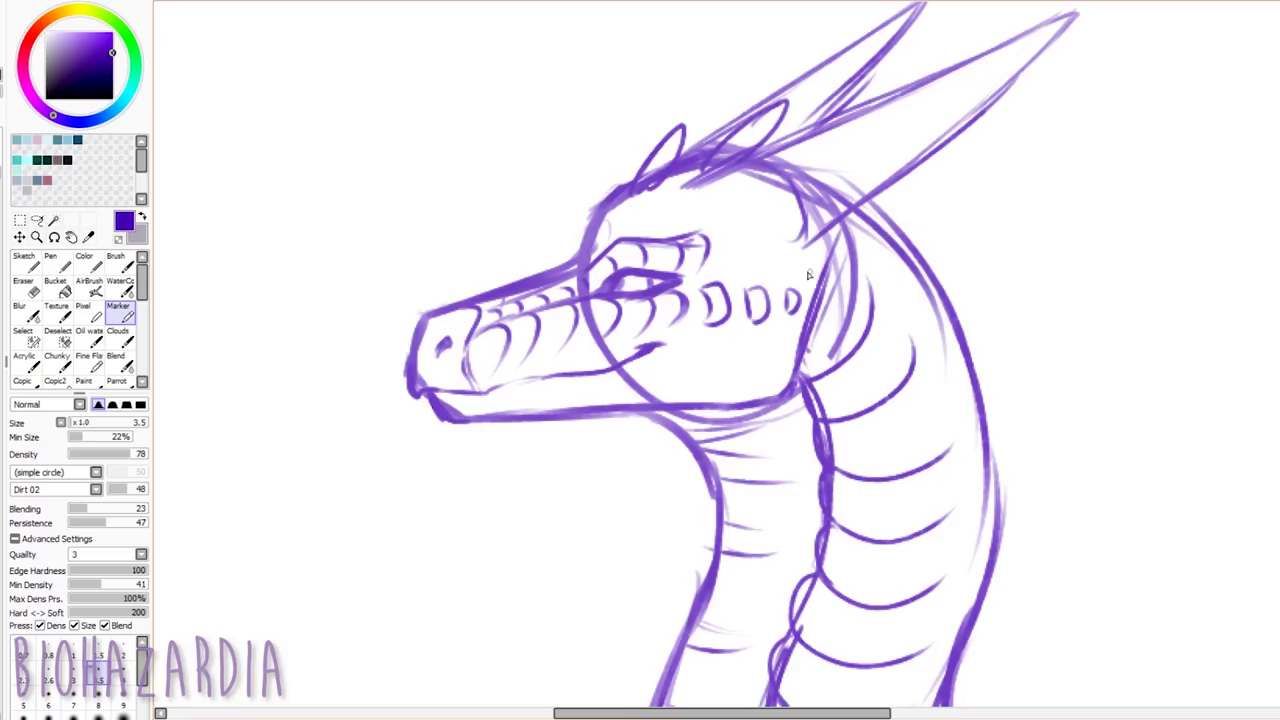
{"action": "mouse_move", "coordinate": [810, 266]}
{"action": "left_mouse_down"}
{"action": "mouse_move", "coordinate": [985, 224]}
{"action": "mouse_move", "coordinate": [818, 290]}
{"action": "left_mouse_up"}
{"action": "mouse_move", "coordinate": [912, 240]}
{"action": "left_mouse_down"}
{"action": "mouse_move", "coordinate": [950, 252]}
{"action": "mouse_move", "coordinate": [930, 267]}
{"action": "left_mouse_up"}
{"action": "left_click_drag", "start_coordinate": [925, 236], "coordinate": [933, 270]}
{"action": "left_click_drag", "start_coordinate": [978, 228], "coordinate": [956, 257]}
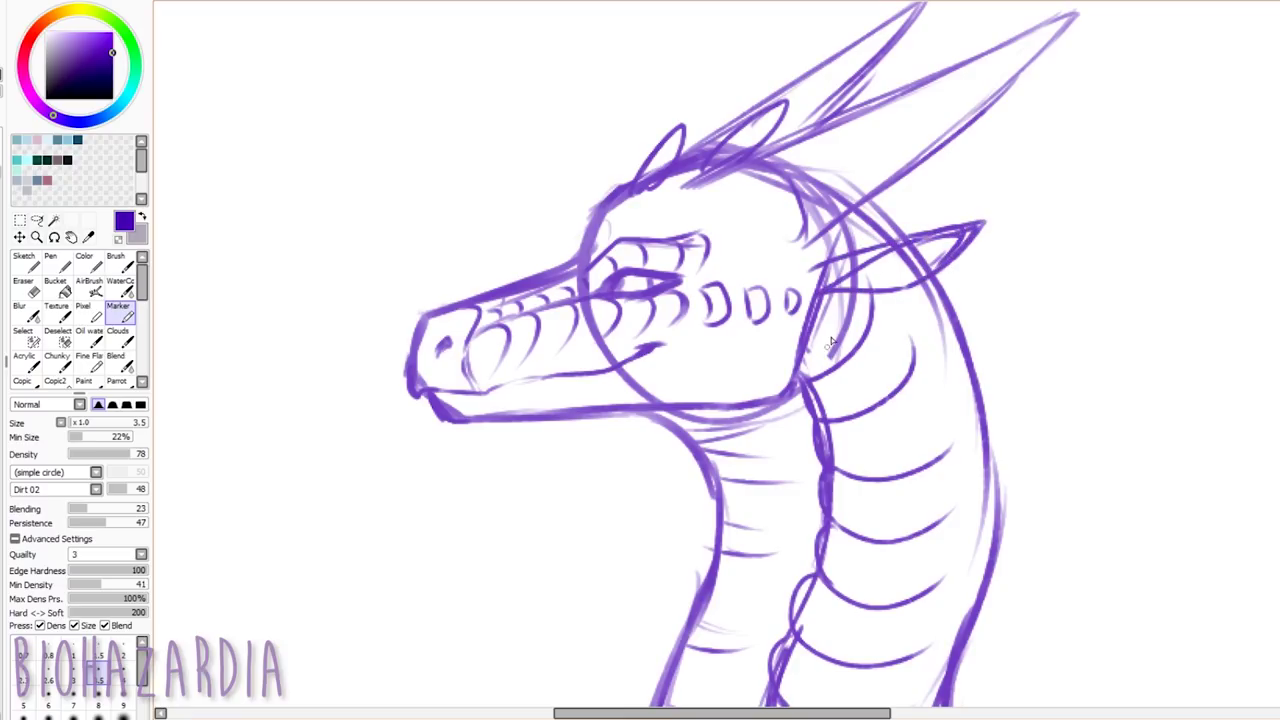
{"action": "mouse_move", "coordinate": [850, 295]}
{"action": "left_mouse_down"}
{"action": "mouse_move", "coordinate": [818, 302]}
{"action": "mouse_move", "coordinate": [908, 288]}
{"action": "left_mouse_up"}
{"action": "left_click_drag", "start_coordinate": [818, 256], "coordinate": [810, 301]}
{"action": "left_click_drag", "start_coordinate": [900, 254], "coordinate": [830, 296]}
{"action": "left_click_drag", "start_coordinate": [864, 223], "coordinate": [837, 235]}
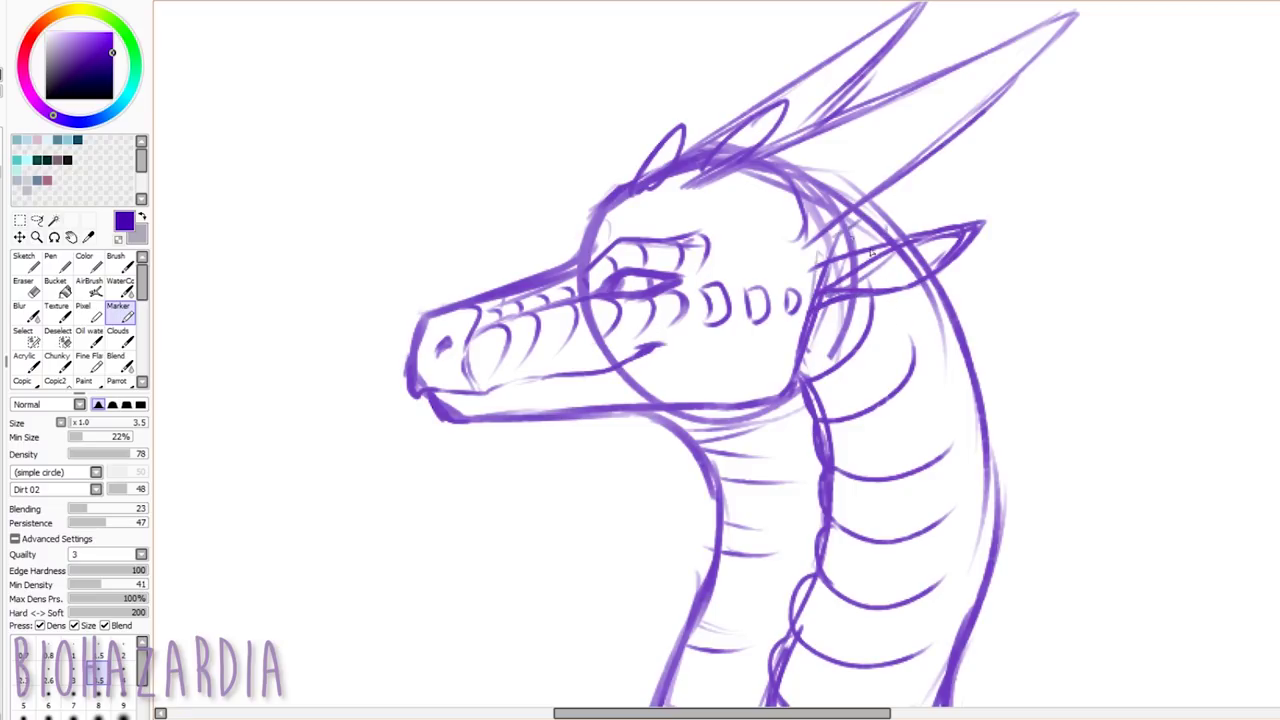
Sketch light curved scale marks across the forehead and top of the skull, undoing the rejected ones
{"action": "left_click_drag", "start_coordinate": [634, 192], "coordinate": [632, 233]}
{"action": "left_click_drag", "start_coordinate": [675, 179], "coordinate": [662, 231]}
{"action": "key", "text": "ctrl+z"}
{"action": "mouse_move", "coordinate": [676, 178]}
{"action": "left_mouse_down"}
{"action": "mouse_move", "coordinate": [658, 221]}
{"action": "mouse_move", "coordinate": [689, 208]}
{"action": "mouse_move", "coordinate": [686, 231]}
{"action": "left_mouse_up"}
{"action": "key", "text": "ctrl+z"}
{"action": "key", "text": "ctrl+z"}
{"action": "left_click_drag", "start_coordinate": [738, 178], "coordinate": [762, 231]}
{"action": "left_click_drag", "start_coordinate": [712, 185], "coordinate": [718, 209]}
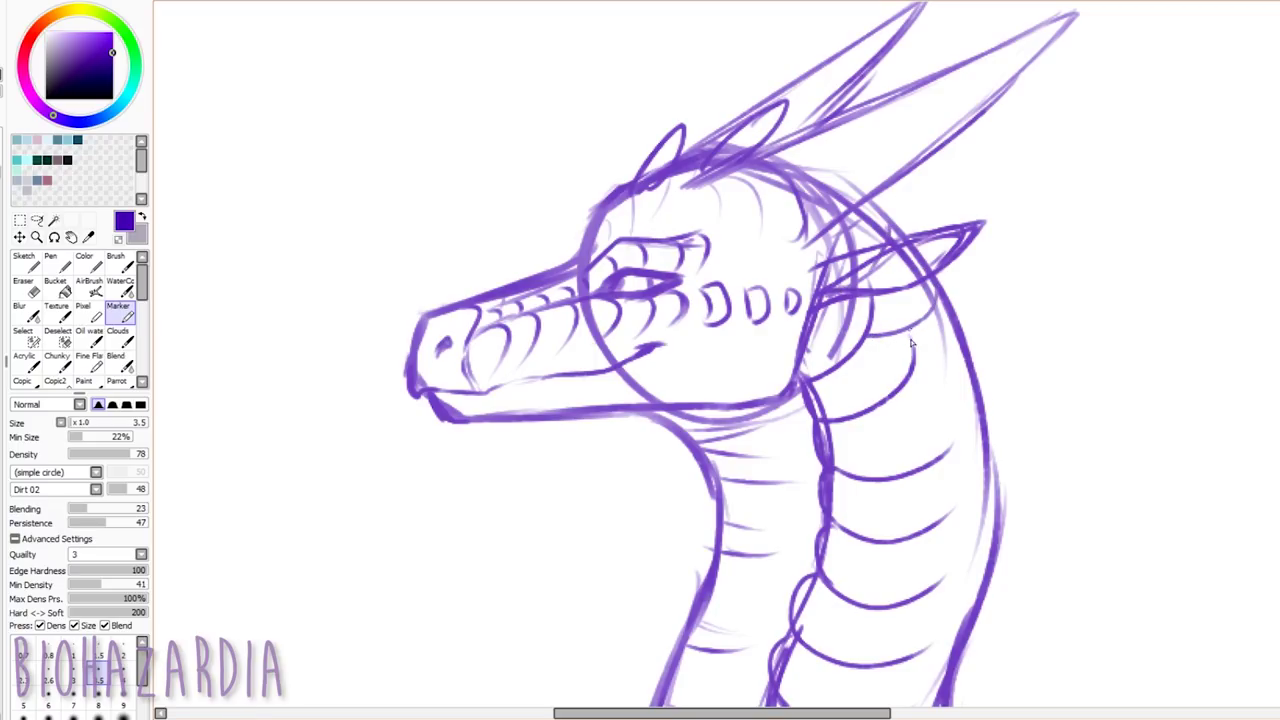
Start a second row of overlapping scale arcs along the back of the upper neck, undoing the rejected strokes
{"action": "left_click_drag", "start_coordinate": [985, 418], "coordinate": [883, 406]}
{"action": "key", "text": "ctrl+z"}
{"action": "left_click_drag", "start_coordinate": [927, 317], "coordinate": [907, 377]}
{"action": "key", "text": "ctrl+z"}
{"action": "left_click_drag", "start_coordinate": [986, 426], "coordinate": [898, 418]}
{"action": "left_click_drag", "start_coordinate": [916, 477], "coordinate": [1002, 520]}
Erase the stray line end near the upper back scales and continue the scale arcs down to the neck base
{"action": "scroll", "coordinate": [1222, 415], "scroll_direction": "down", "scroll_amount": 3}
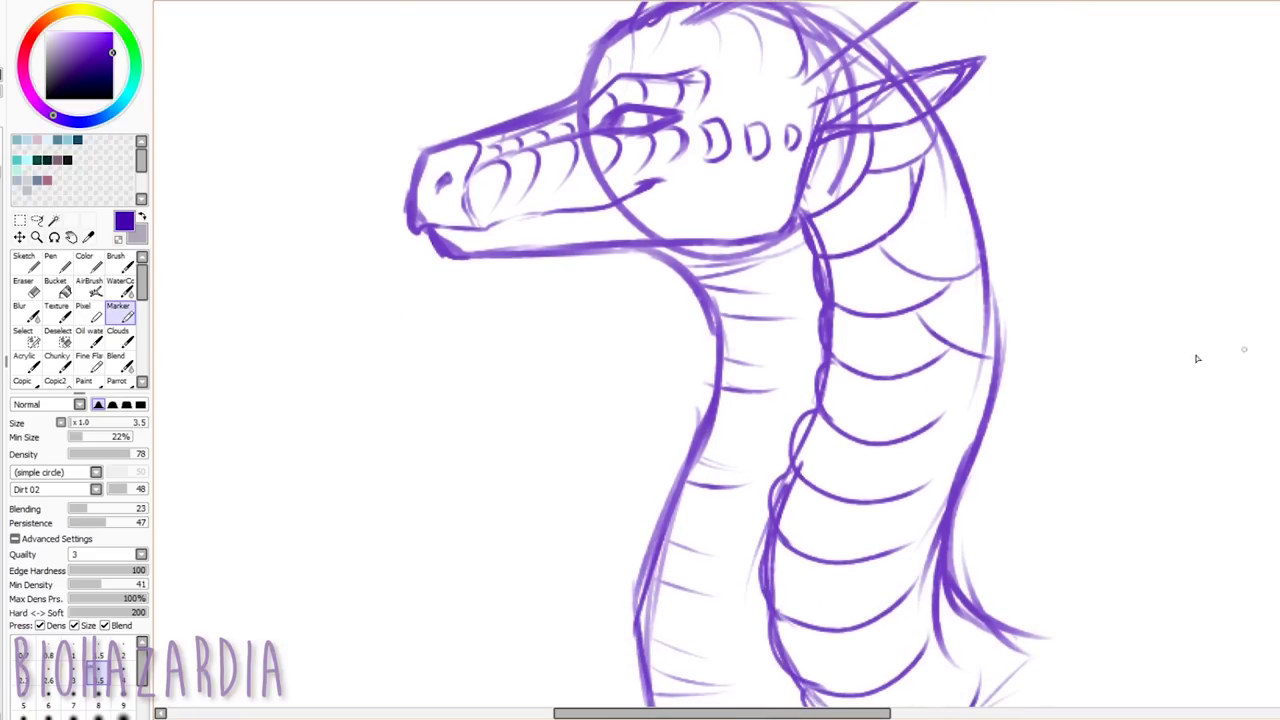
{"action": "key", "text": "e"}
{"action": "mouse_move", "coordinate": [948, 283]}
{"action": "left_mouse_down"}
{"action": "mouse_move", "coordinate": [899, 311]}
{"action": "mouse_move", "coordinate": [948, 256]}
{"action": "mouse_move", "coordinate": [929, 283]}
{"action": "mouse_move", "coordinate": [901, 229]}
{"action": "mouse_move", "coordinate": [988, 252]}
{"action": "left_mouse_up"}
{"action": "key", "text": "m"}
{"action": "mouse_move", "coordinate": [926, 312]}
{"action": "left_mouse_down"}
{"action": "mouse_move", "coordinate": [988, 354]}
{"action": "mouse_move", "coordinate": [984, 438]}
{"action": "mouse_move", "coordinate": [955, 510]}
{"action": "mouse_move", "coordinate": [912, 540]}
{"action": "mouse_move", "coordinate": [938, 562]}
{"action": "left_mouse_up"}
{"action": "mouse_move", "coordinate": [883, 557]}
{"action": "left_mouse_down"}
{"action": "mouse_move", "coordinate": [906, 596]}
{"action": "mouse_move", "coordinate": [1010, 635]}
{"action": "left_mouse_up"}
{"action": "key", "text": "ctrl+z"}
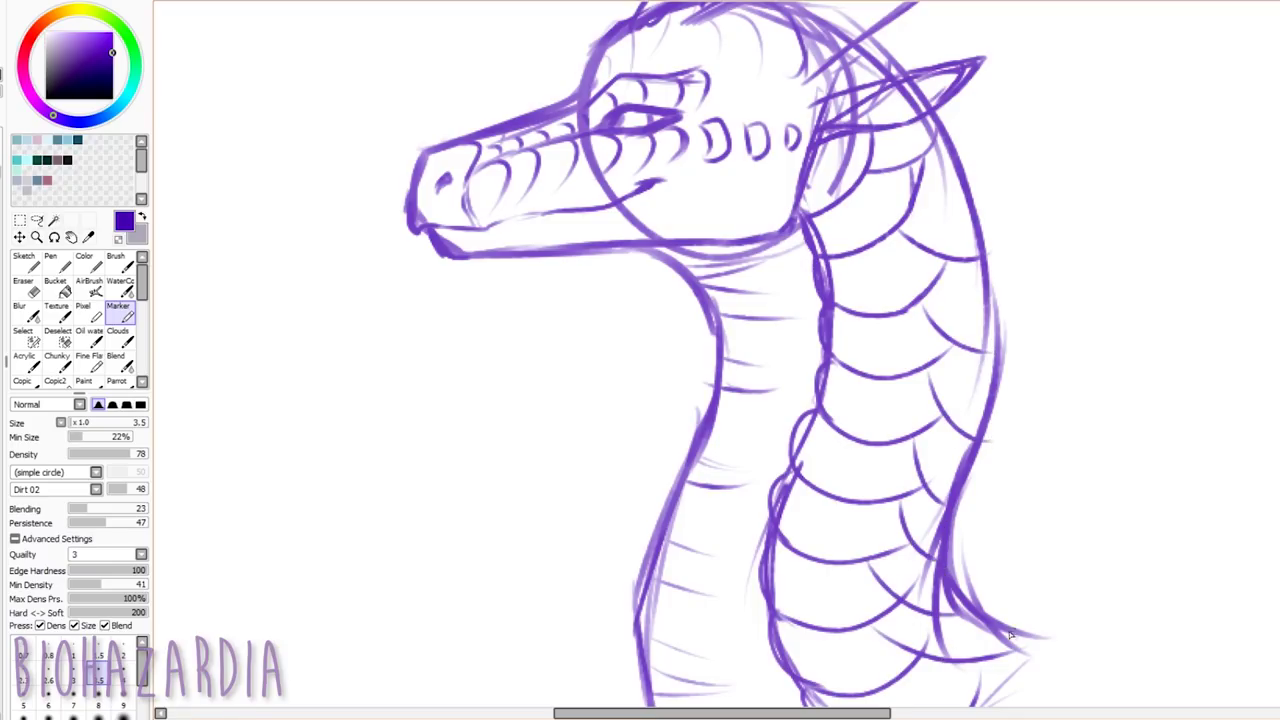
{"action": "key", "text": "ctrl+z"}
{"action": "left_click_drag", "start_coordinate": [883, 624], "coordinate": [1010, 636]}
{"action": "left_click_drag", "start_coordinate": [914, 669], "coordinate": [1052, 646]}
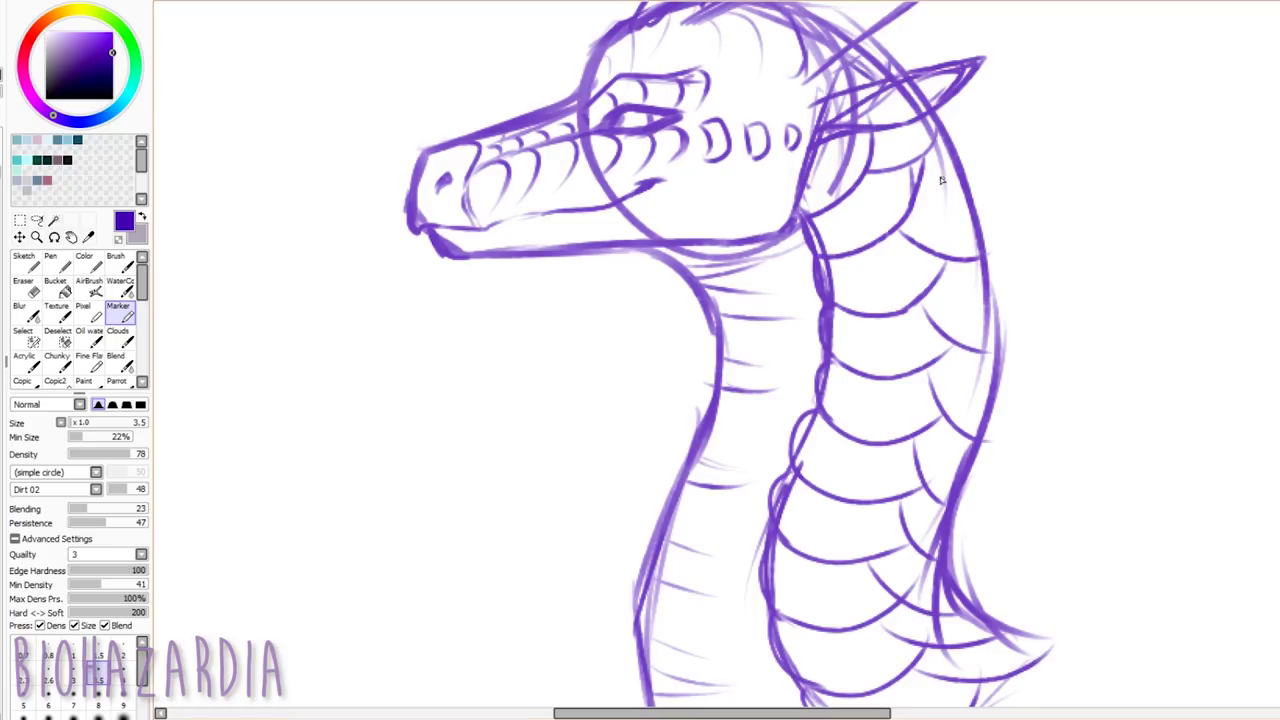
{"action": "mouse_move", "coordinate": [916, 122]}
{"action": "left_mouse_down"}
{"action": "mouse_move", "coordinate": [964, 230]}
{"action": "mouse_move", "coordinate": [973, 306]}
{"action": "left_mouse_up"}
{"action": "left_click_drag", "start_coordinate": [973, 263], "coordinate": [967, 388]}
{"action": "key", "text": "ctrl+z"}
{"action": "mouse_move", "coordinate": [977, 292]}
{"action": "left_mouse_down"}
{"action": "mouse_move", "coordinate": [963, 427]}
{"action": "mouse_move", "coordinate": [938, 495]}
{"action": "left_mouse_up"}
{"action": "key", "text": "ctrl+z"}
{"action": "key", "text": "ctrl+z"}
{"action": "key", "text": "ctrl+z"}
{"action": "left_click_drag", "start_coordinate": [947, 175], "coordinate": [971, 284]}
{"action": "left_click_drag", "start_coordinate": [969, 232], "coordinate": [978, 353]}
{"action": "left_click_drag", "start_coordinate": [981, 295], "coordinate": [966, 411]}
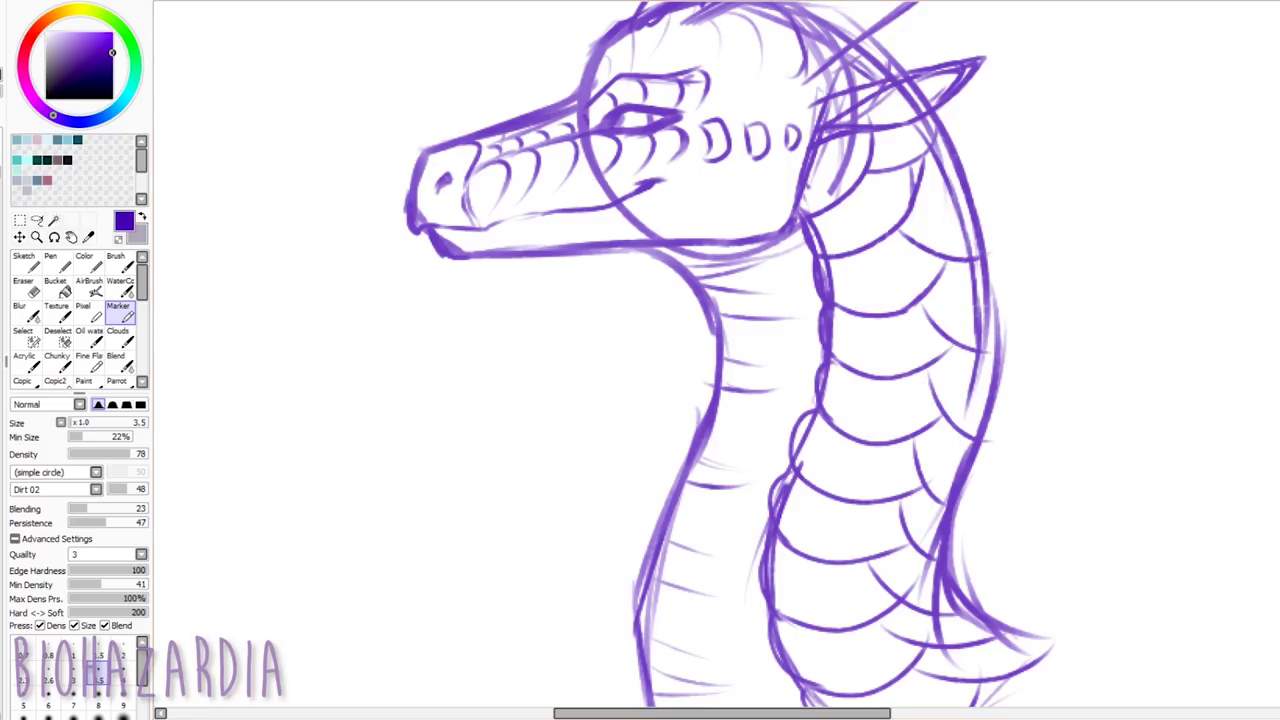
{"action": "key", "text": "ctrl+z"}
{"action": "key", "text": "ctrl+z"}
{"action": "key", "text": "ctrl+z"}
{"action": "key", "text": "ctrl+z"}
{"action": "left_click_drag", "start_coordinate": [931, 136], "coordinate": [964, 252]}
{"action": "left_click_drag", "start_coordinate": [948, 190], "coordinate": [983, 314]}
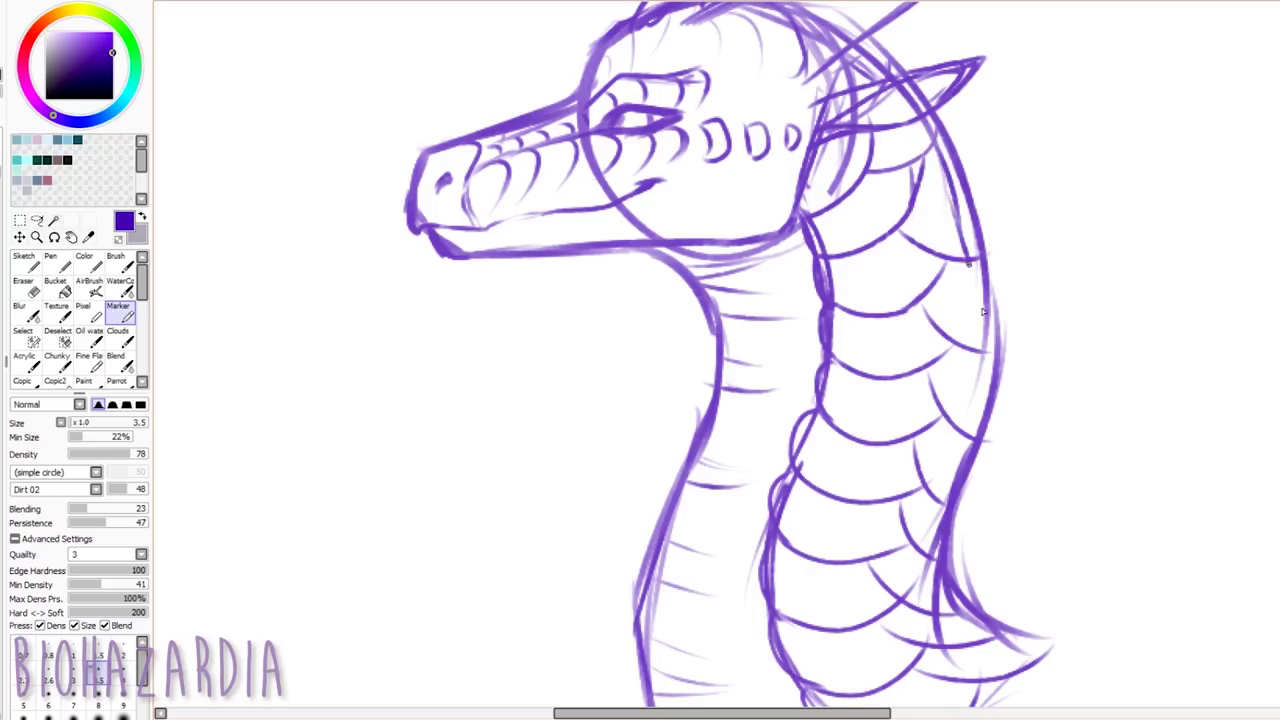
{"action": "key", "text": "ctrl+z"}
Double the starts of the back scale arcs and draw a ticked line just inside the back contour down to the neck base
{"action": "mouse_move", "coordinate": [940, 157]}
{"action": "left_mouse_down"}
{"action": "mouse_move", "coordinate": [981, 300]}
{"action": "mouse_move", "coordinate": [977, 383]}
{"action": "left_mouse_up"}
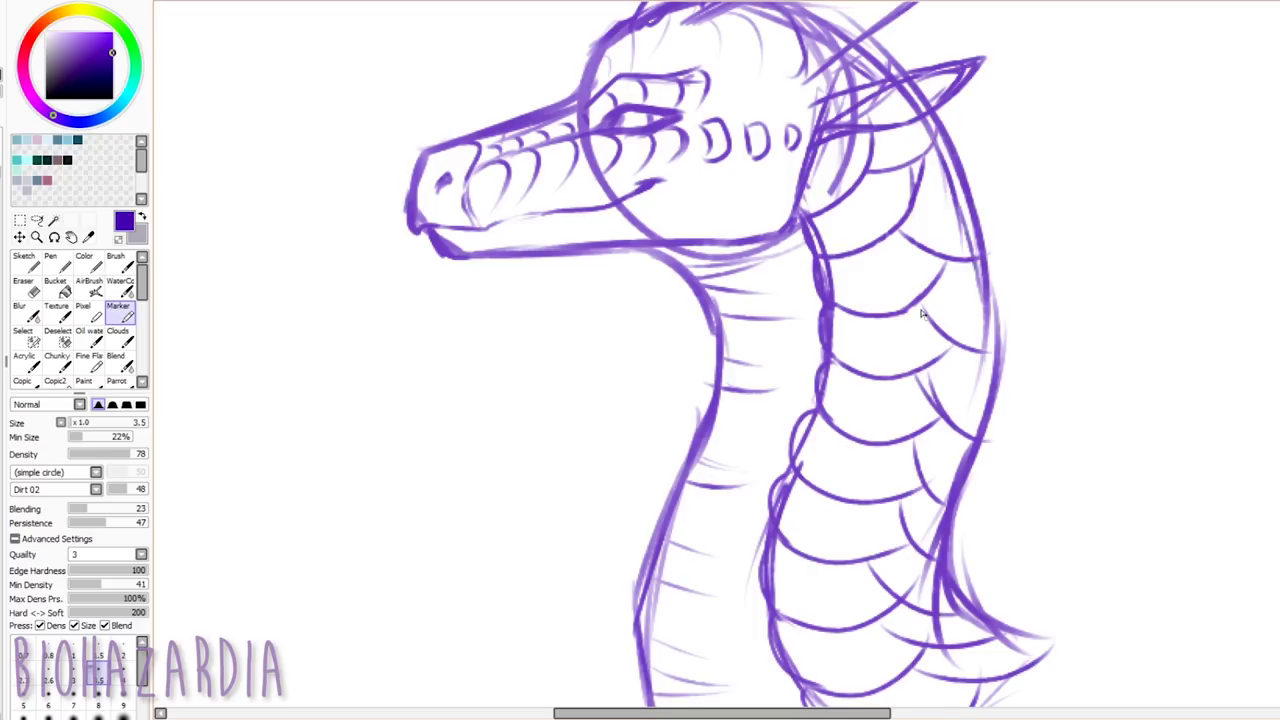
{"action": "left_click_drag", "start_coordinate": [898, 237], "coordinate": [944, 258]}
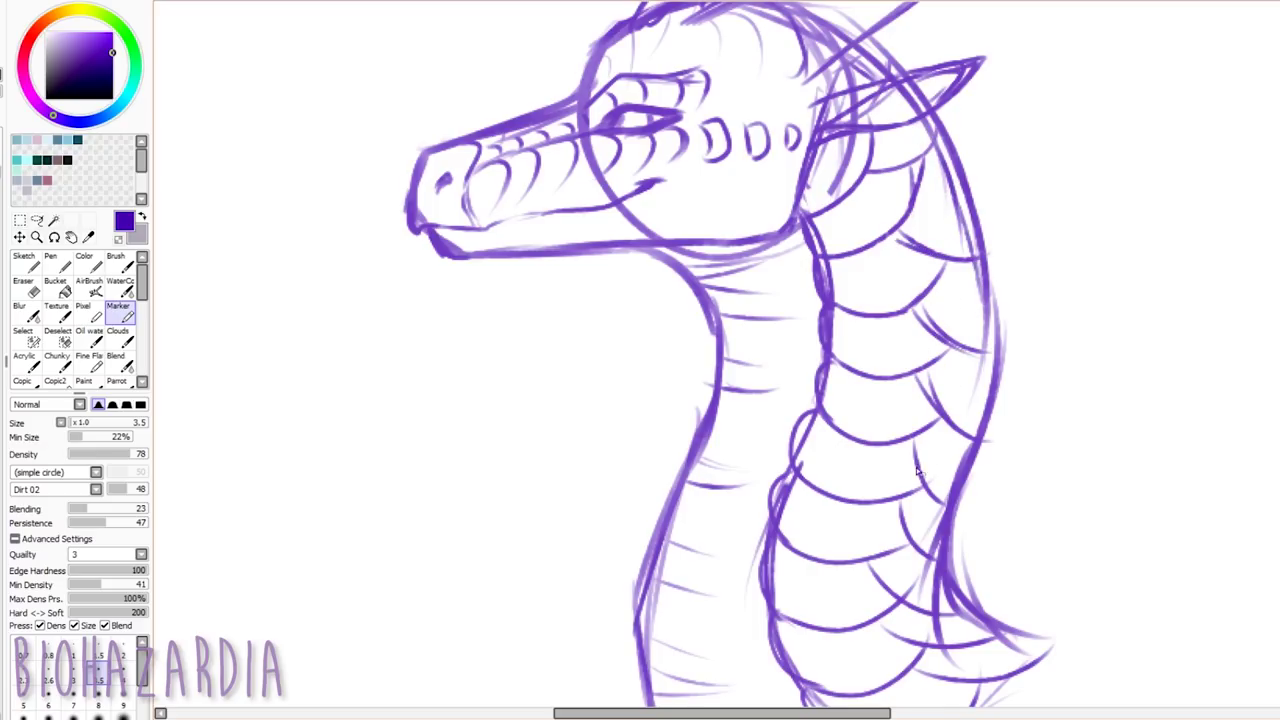
{"action": "mouse_move", "coordinate": [905, 442]}
{"action": "left_mouse_down"}
{"action": "mouse_move", "coordinate": [954, 516]}
{"action": "mouse_move", "coordinate": [935, 609]}
{"action": "left_mouse_up"}
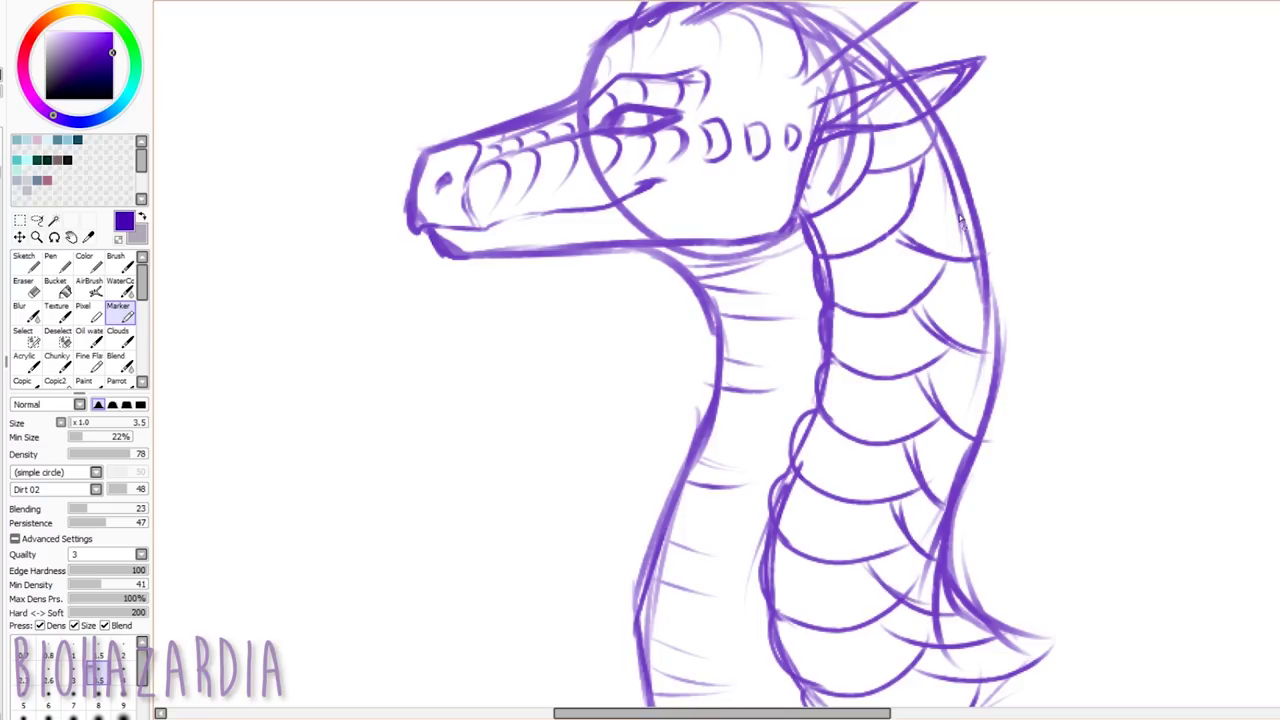
{"action": "mouse_move", "coordinate": [960, 220]}
{"action": "left_mouse_down"}
{"action": "mouse_move", "coordinate": [977, 388]}
{"action": "mouse_move", "coordinate": [947, 492]}
{"action": "mouse_move", "coordinate": [988, 644]}
{"action": "mouse_move", "coordinate": [1050, 660]}
{"action": "left_mouse_up"}
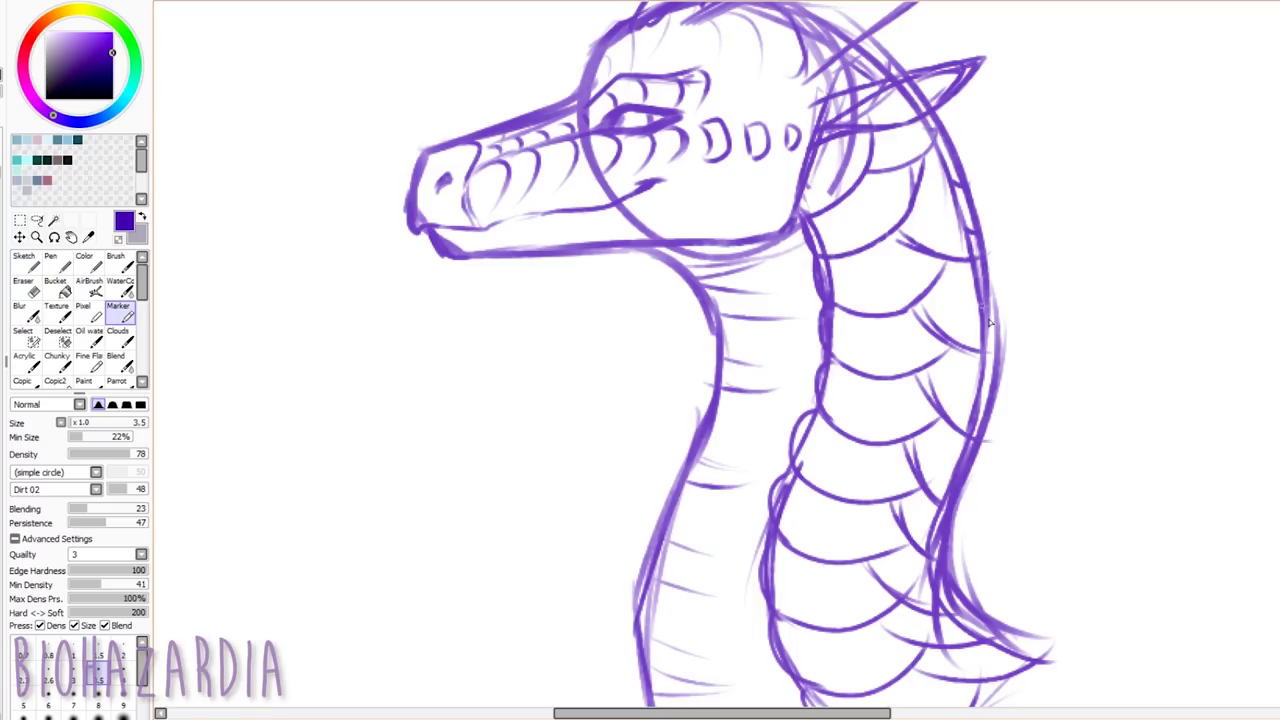
{"action": "mouse_move", "coordinate": [948, 590]}
{"action": "left_mouse_down"}
{"action": "mouse_move", "coordinate": [994, 634]}
{"action": "mouse_move", "coordinate": [1042, 651]}
{"action": "left_mouse_up"}
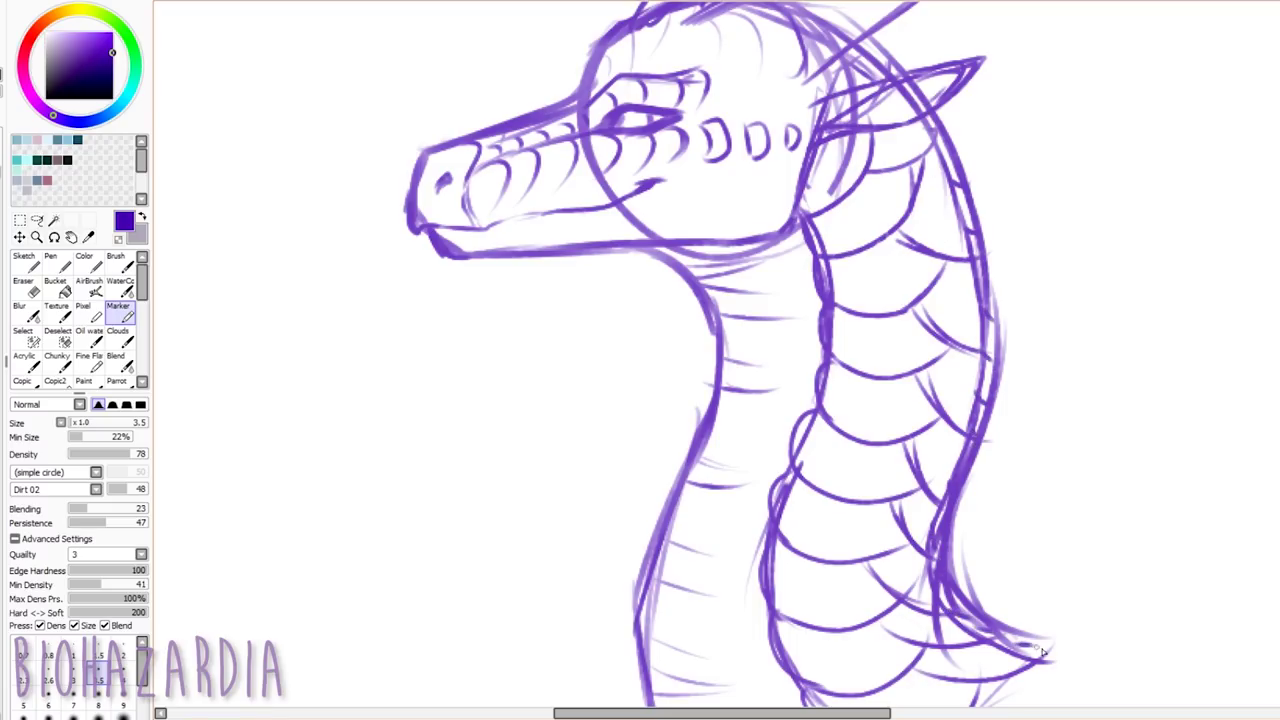
Draw five leaf-shaped spikes along the back contour from behind the horns down the upper neck
{"action": "scroll", "coordinate": [1000, 270], "scroll_direction": "up", "scroll_amount": 3}
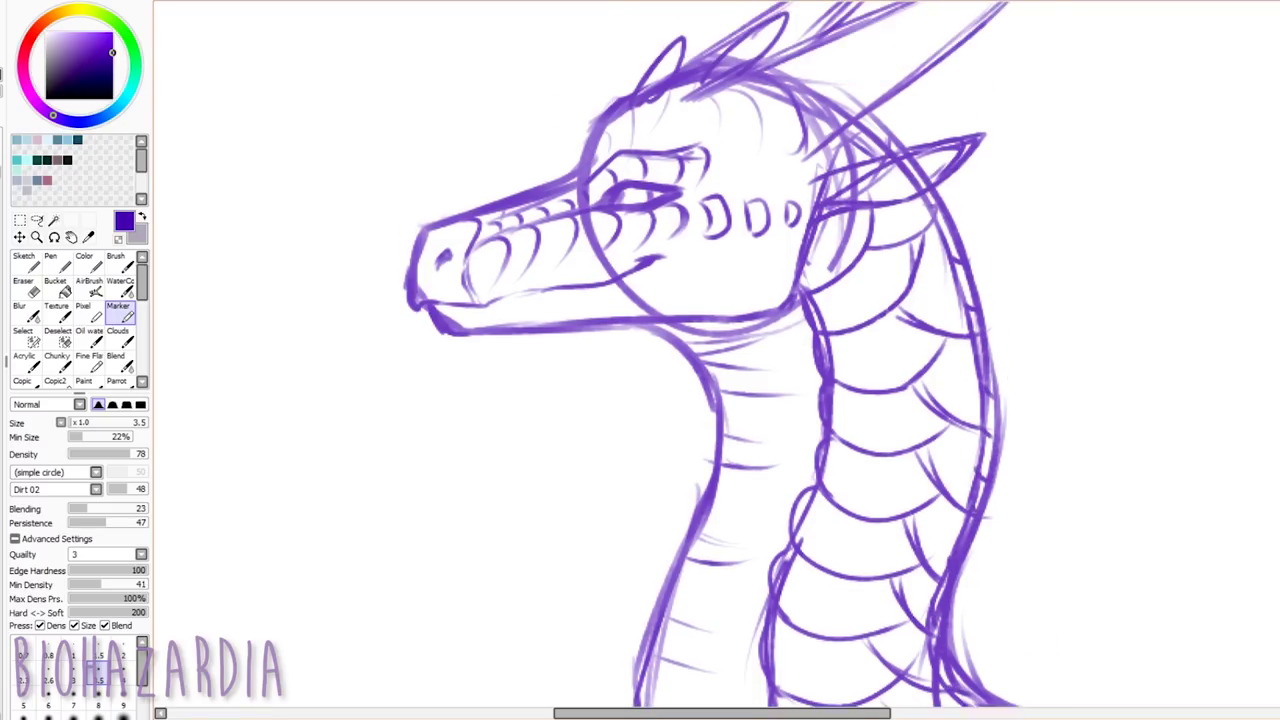
{"action": "mouse_move", "coordinate": [876, 170]}
{"action": "left_mouse_down"}
{"action": "mouse_move", "coordinate": [894, 187]}
{"action": "mouse_move", "coordinate": [870, 189]}
{"action": "left_mouse_up"}
{"action": "mouse_move", "coordinate": [874, 166]}
{"action": "left_mouse_down"}
{"action": "mouse_move", "coordinate": [908, 184]}
{"action": "mouse_move", "coordinate": [870, 190]}
{"action": "left_mouse_up"}
{"action": "left_click_drag", "start_coordinate": [951, 234], "coordinate": [927, 258]}
{"action": "left_click_drag", "start_coordinate": [973, 307], "coordinate": [976, 334]}
{"action": "mouse_move", "coordinate": [985, 372]}
{"action": "left_mouse_down"}
{"action": "mouse_move", "coordinate": [1015, 392]}
{"action": "mouse_move", "coordinate": [982, 372]}
{"action": "left_mouse_up"}
{"action": "left_click_drag", "start_coordinate": [994, 451], "coordinate": [1008, 458]}
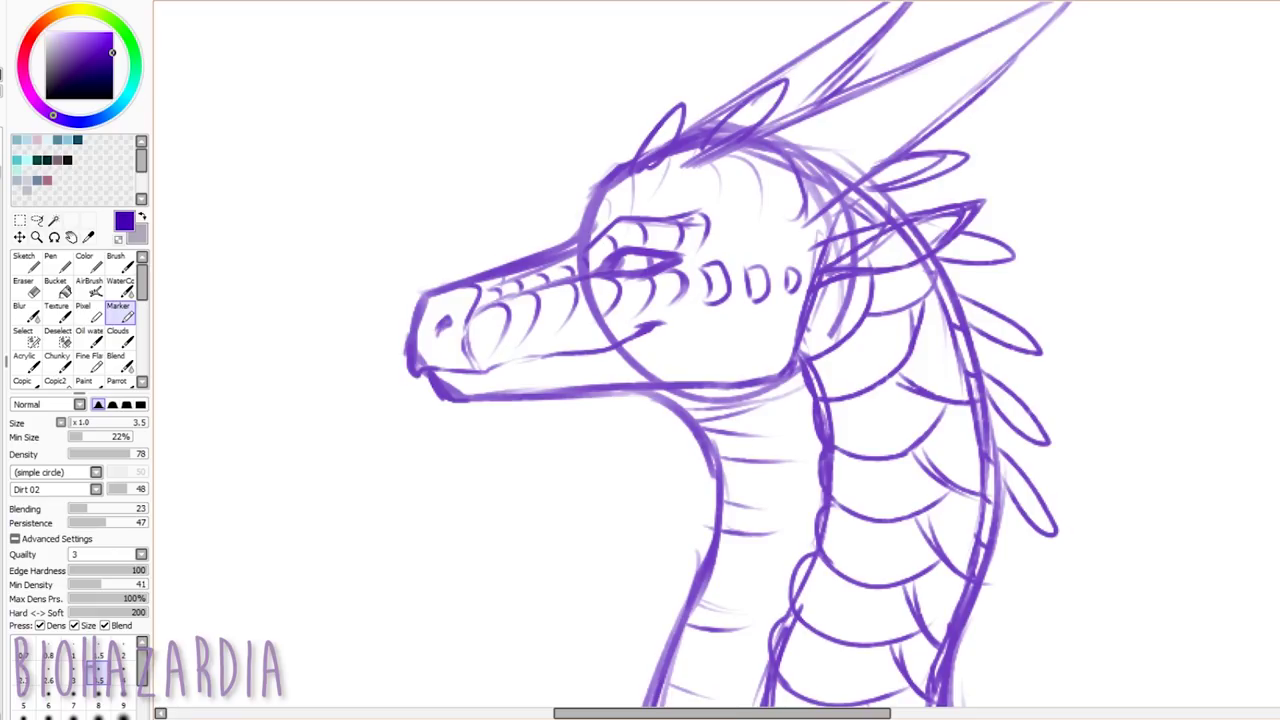
Reinforce the existing neck spikes and add four more down the lower back of the neck to its base
{"action": "scroll", "coordinate": [1024, 273], "scroll_direction": "down", "scroll_amount": 3}
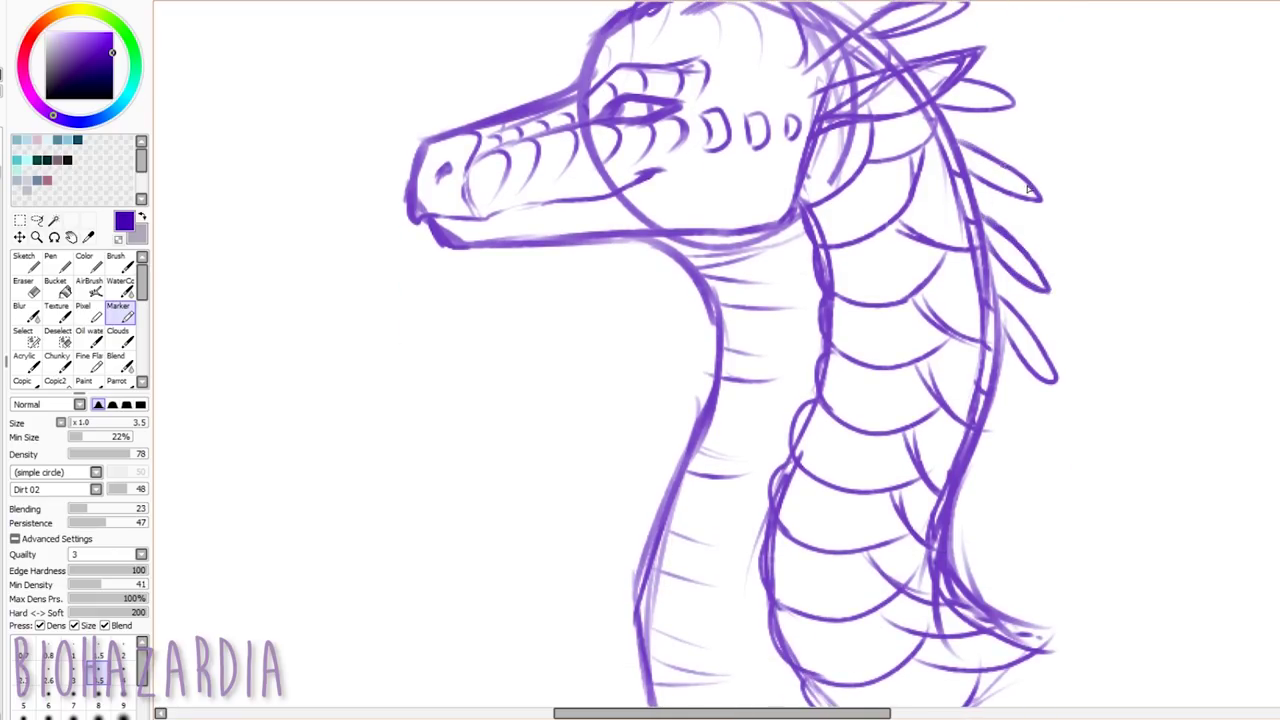
{"action": "left_click_drag", "start_coordinate": [1036, 200], "coordinate": [972, 177]}
{"action": "left_click_drag", "start_coordinate": [998, 294], "coordinate": [1057, 377]}
{"action": "left_click_drag", "start_coordinate": [1041, 331], "coordinate": [1008, 350]}
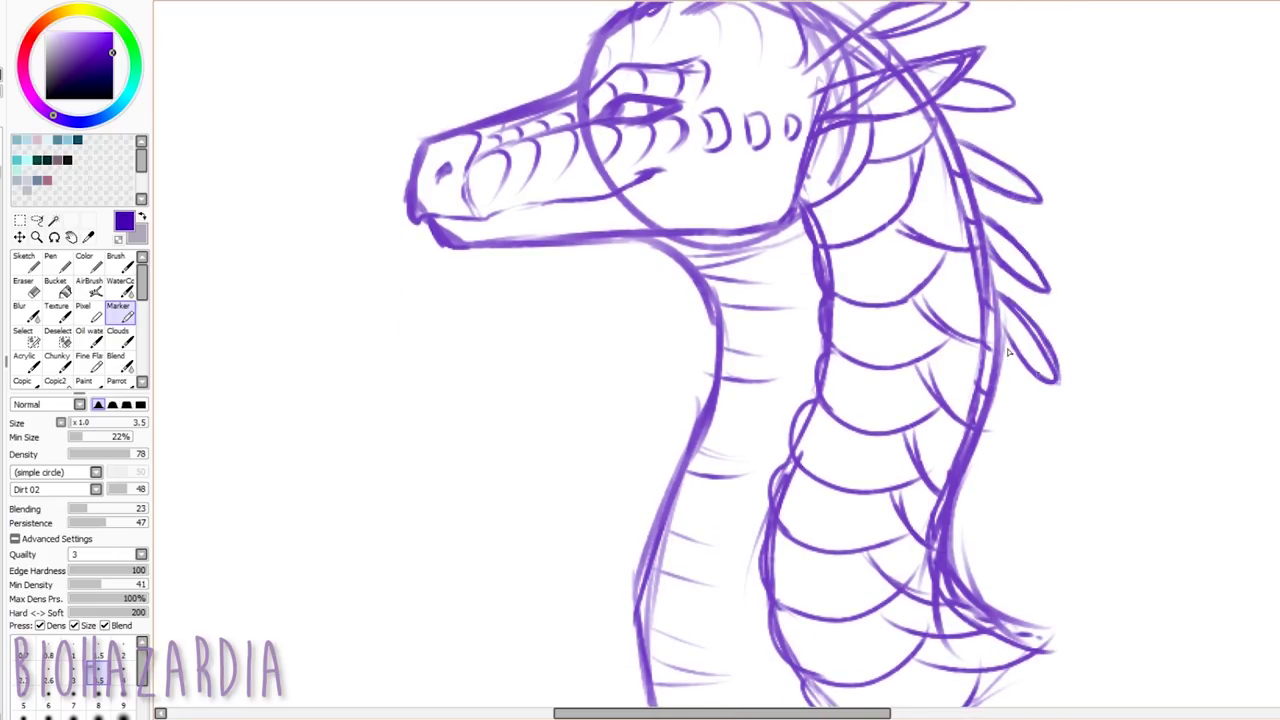
{"action": "mouse_move", "coordinate": [1008, 395]}
{"action": "left_mouse_down"}
{"action": "mouse_move", "coordinate": [1026, 463]}
{"action": "mouse_move", "coordinate": [1012, 518]}
{"action": "mouse_move", "coordinate": [950, 495]}
{"action": "left_mouse_up"}
{"action": "mouse_move", "coordinate": [954, 526]}
{"action": "left_mouse_down"}
{"action": "mouse_move", "coordinate": [1004, 563]}
{"action": "mouse_move", "coordinate": [948, 552]}
{"action": "left_mouse_up"}
{"action": "left_click_drag", "start_coordinate": [968, 594], "coordinate": [1013, 622]}
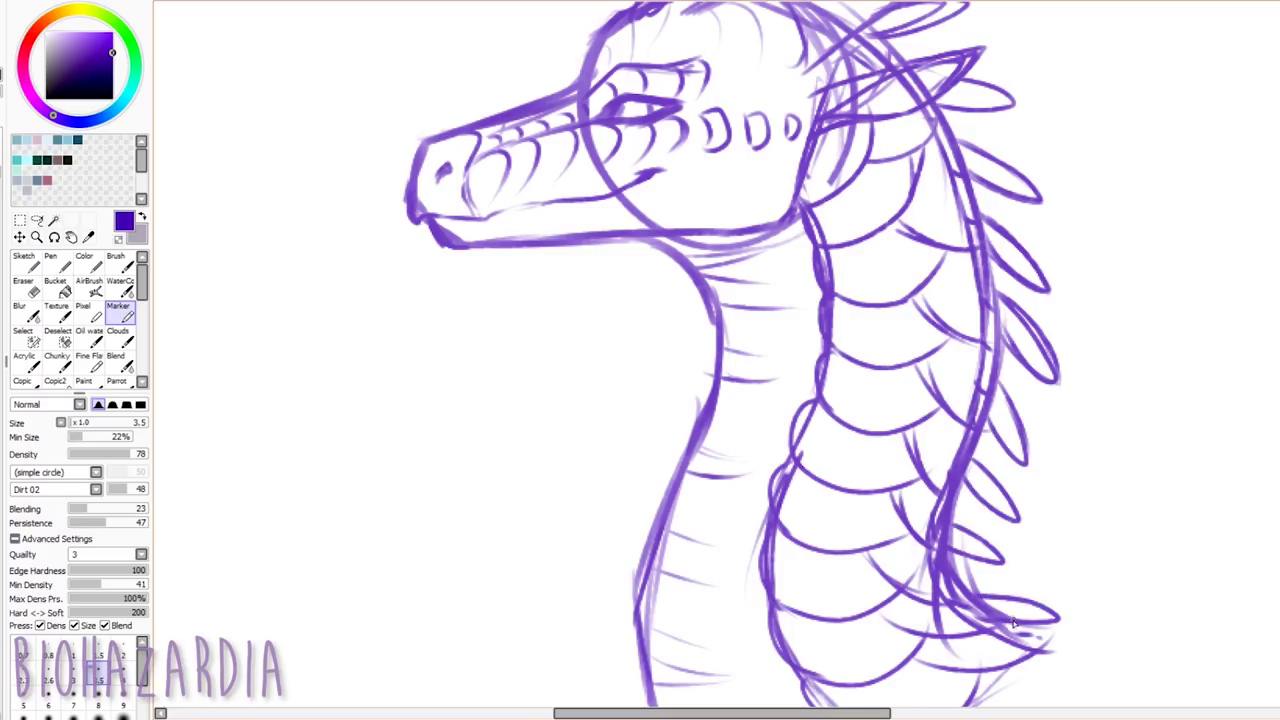
{"action": "scroll", "coordinate": [716, 360], "scroll_direction": "up", "scroll_amount": 3}
{"action": "scroll", "coordinate": [716, 360], "scroll_direction": "down", "scroll_amount": 3}
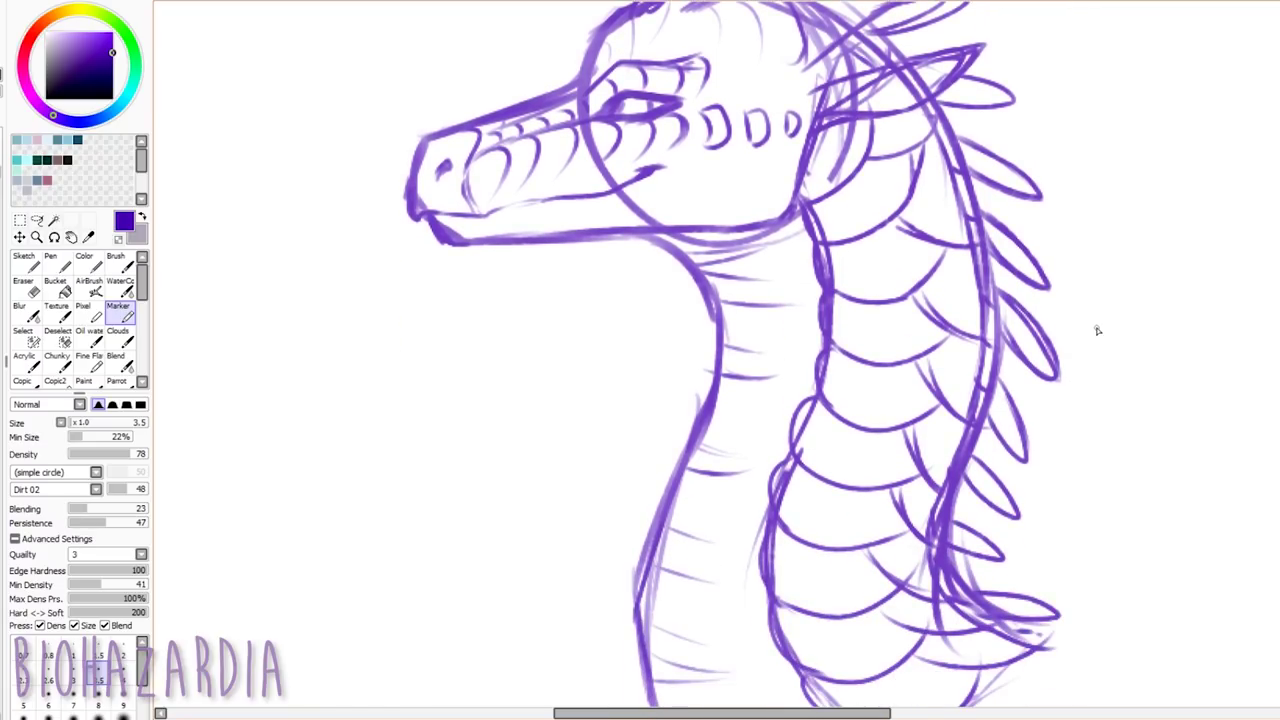
Crop the canvas to a rectangular selection around the dragon and clear the selection
{"action": "scroll", "coordinate": [744, 384], "scroll_direction": "down", "scroll_amount": 2}
{"action": "scroll", "coordinate": [988, 366], "scroll_direction": "up", "scroll_amount": 1}
{"action": "scroll", "coordinate": [706, 318], "scroll_direction": "down", "scroll_amount": 2}
{"action": "scroll", "coordinate": [744, 180], "scroll_direction": "up", "scroll_amount": 1}
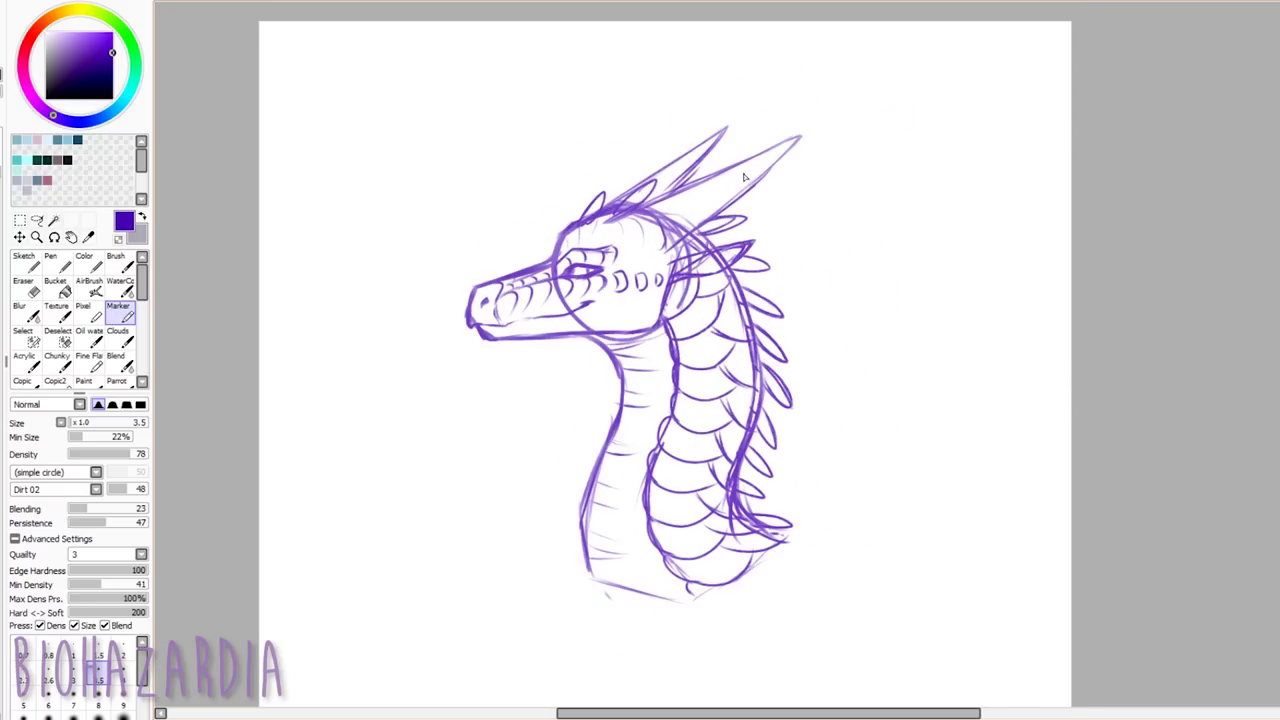
{"action": "key", "text": "m"}
{"action": "mouse_move", "coordinate": [418, 95]}
{"action": "left_mouse_down"}
{"action": "mouse_move", "coordinate": [871, 563]}
{"action": "mouse_move", "coordinate": [900, 650]}
{"action": "left_mouse_up"}
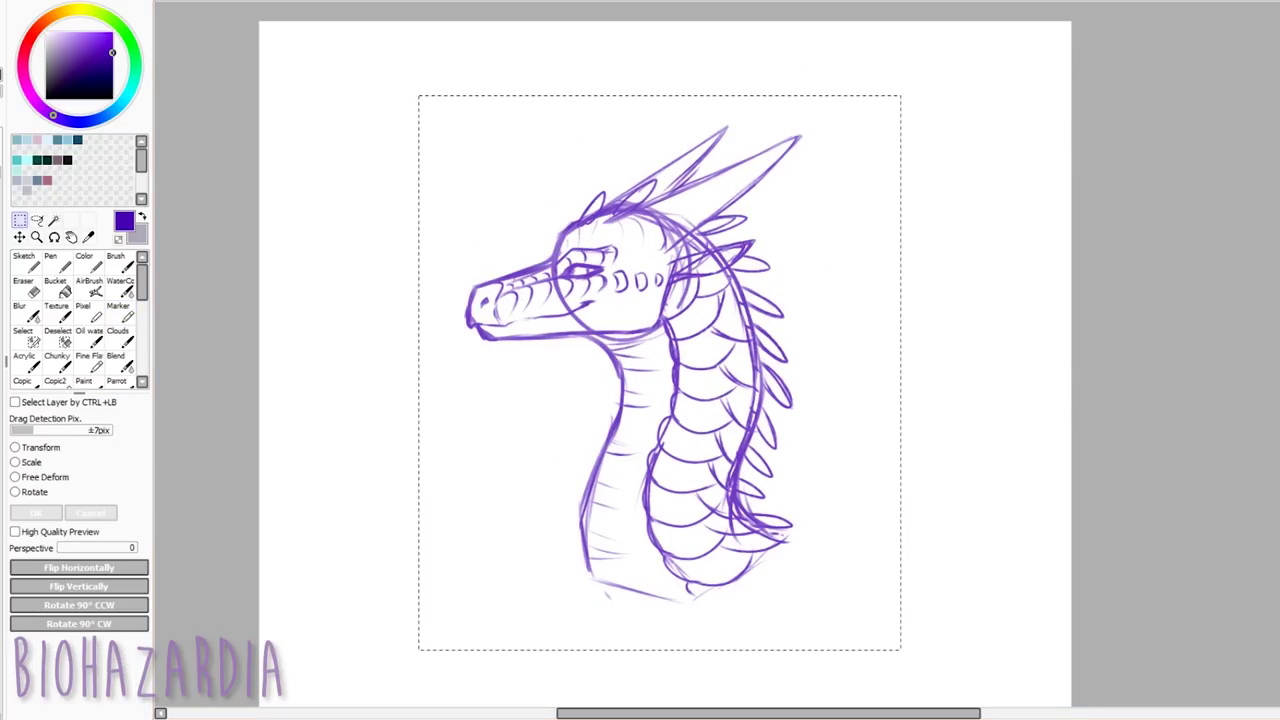
{"action": "key", "text": "alt+c"}
{"action": "key", "text": "t"}
{"action": "key", "text": "ctrl+d"}
{"action": "left_click_drag", "start_coordinate": [725, 565], "coordinate": [708, 558]}
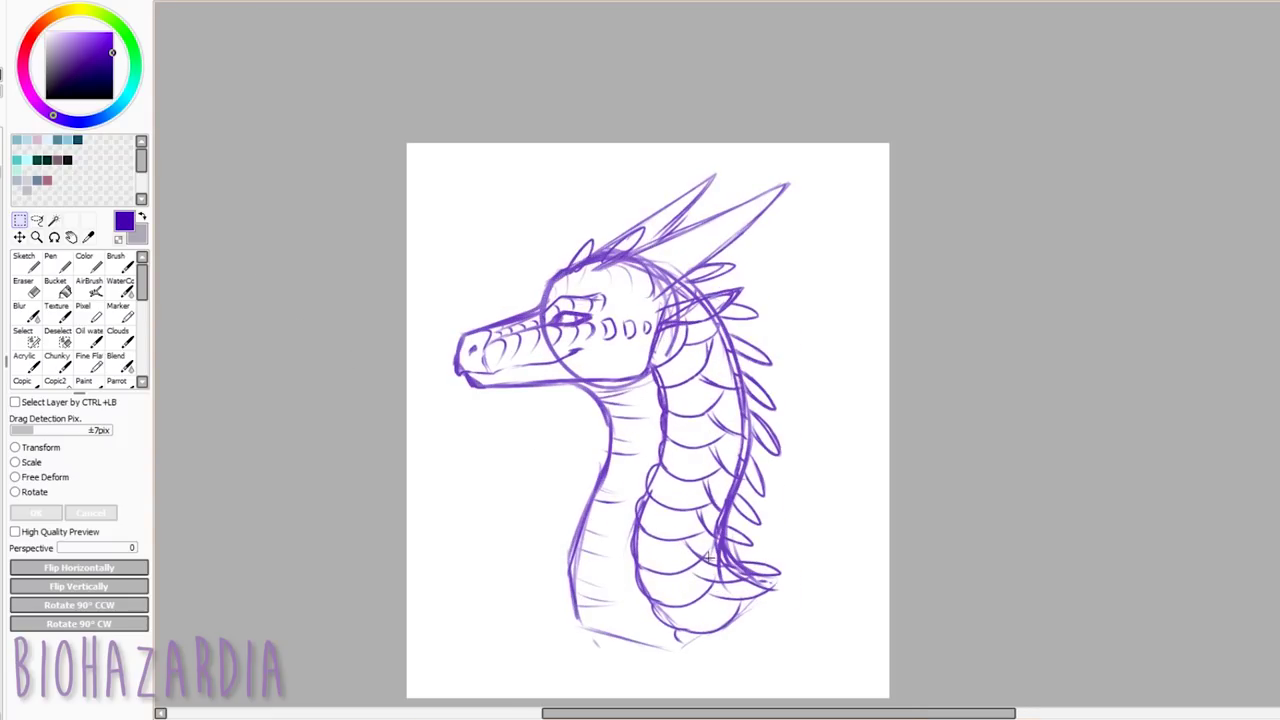
Mirror the view, bulge out the lower throat outline, erase and redraw the forehead slope, and restore the view
{"action": "key", "text": "h"}
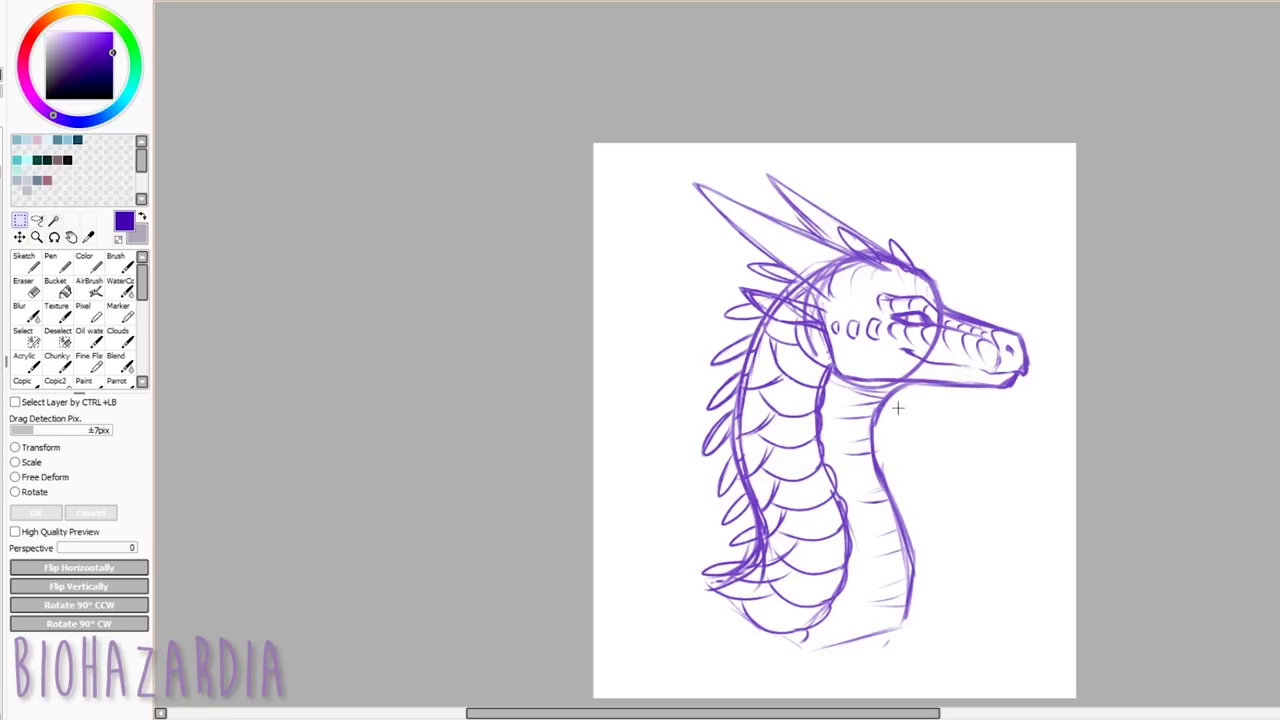
{"action": "key", "text": "m"}
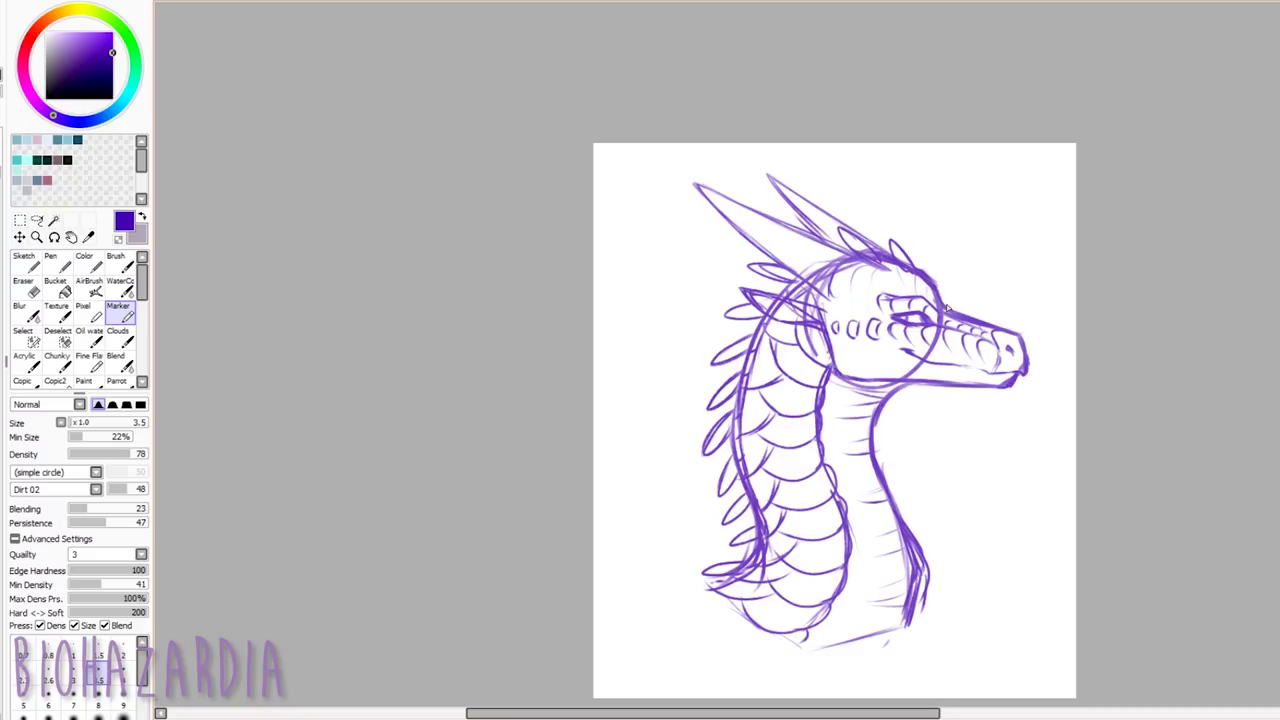
{"action": "key", "text": "e"}
{"action": "left_click_drag", "start_coordinate": [921, 264], "coordinate": [952, 294]}
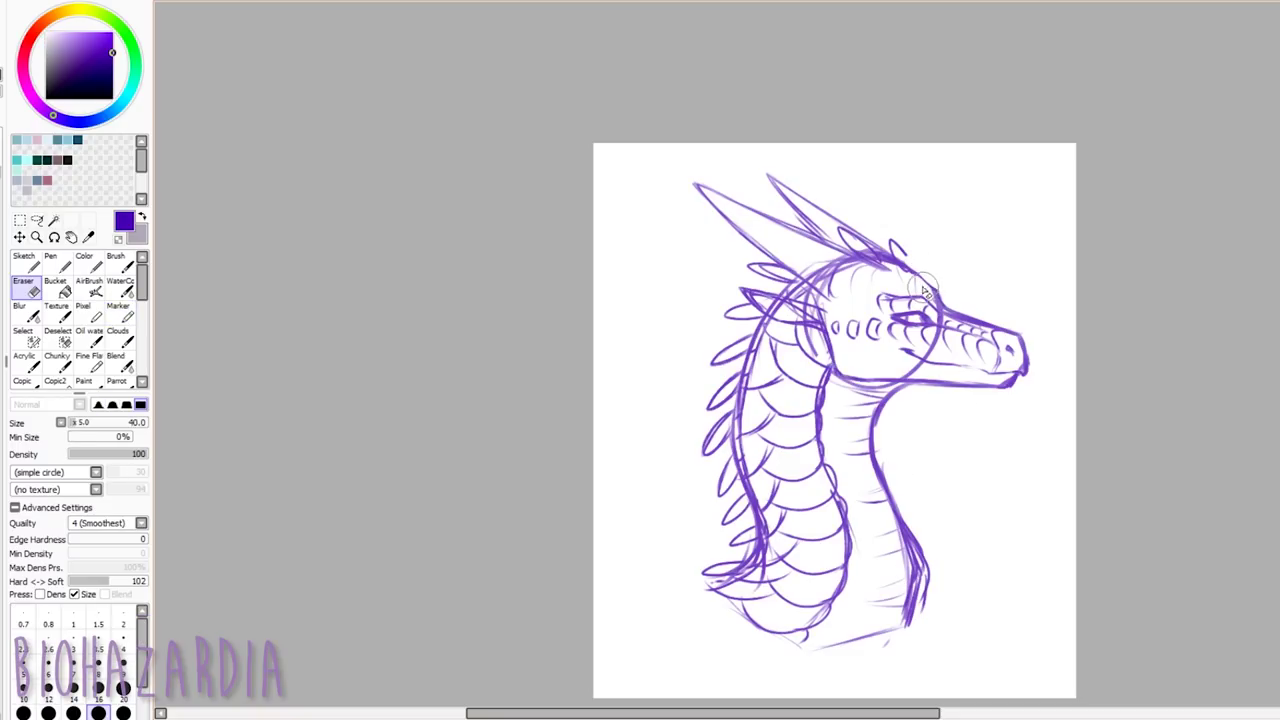
{"action": "key", "text": "e"}
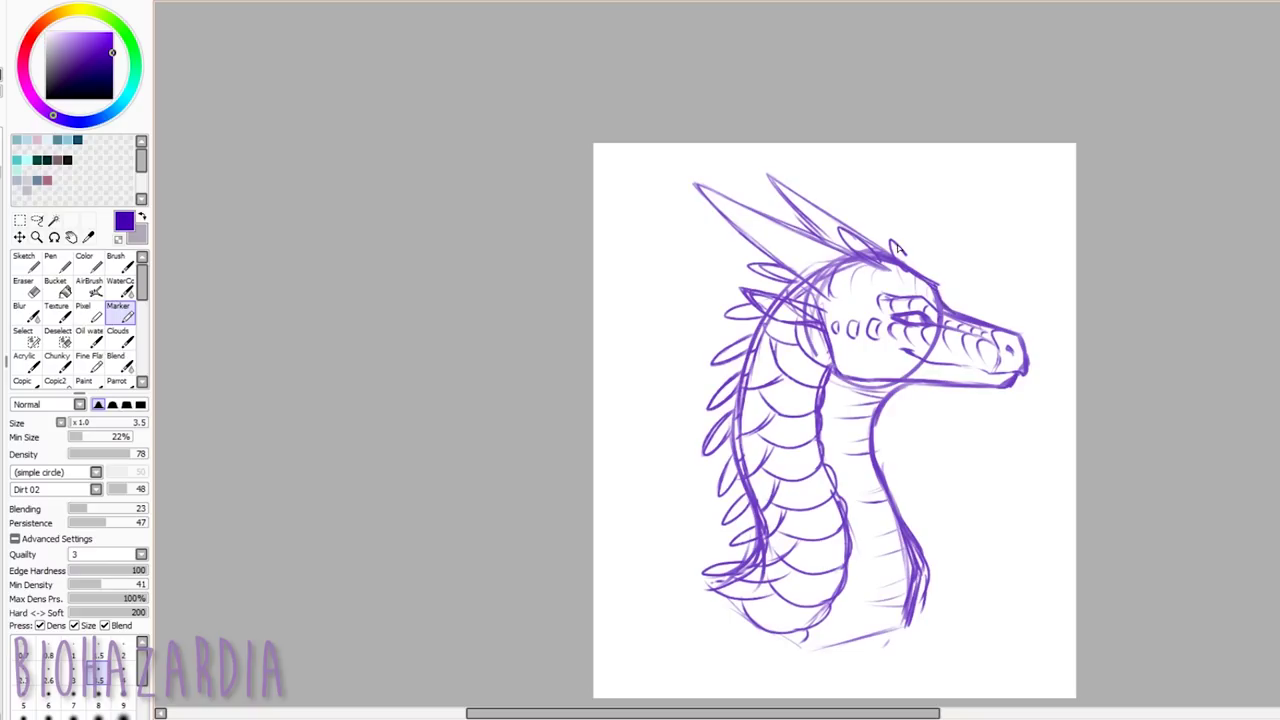
{"action": "key", "text": "h"}
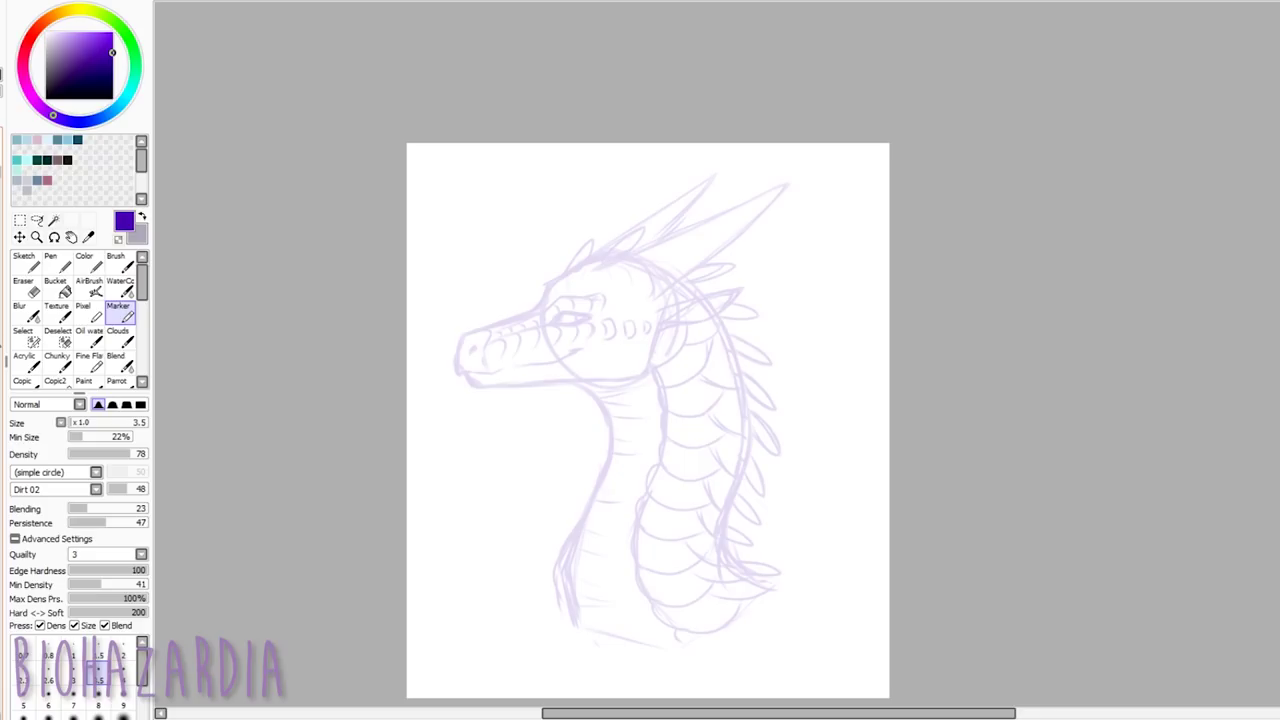
Set the colour to black and ink the forehead contour and front head spike with an enlarged Marker brush
{"action": "left_click_drag", "start_coordinate": [104, 86], "coordinate": [34, 98]}
{"action": "scroll", "coordinate": [503, 230], "scroll_direction": "down", "scroll_amount": 1}
{"action": "scroll", "coordinate": [530, 249], "scroll_direction": "up", "scroll_amount": 5}
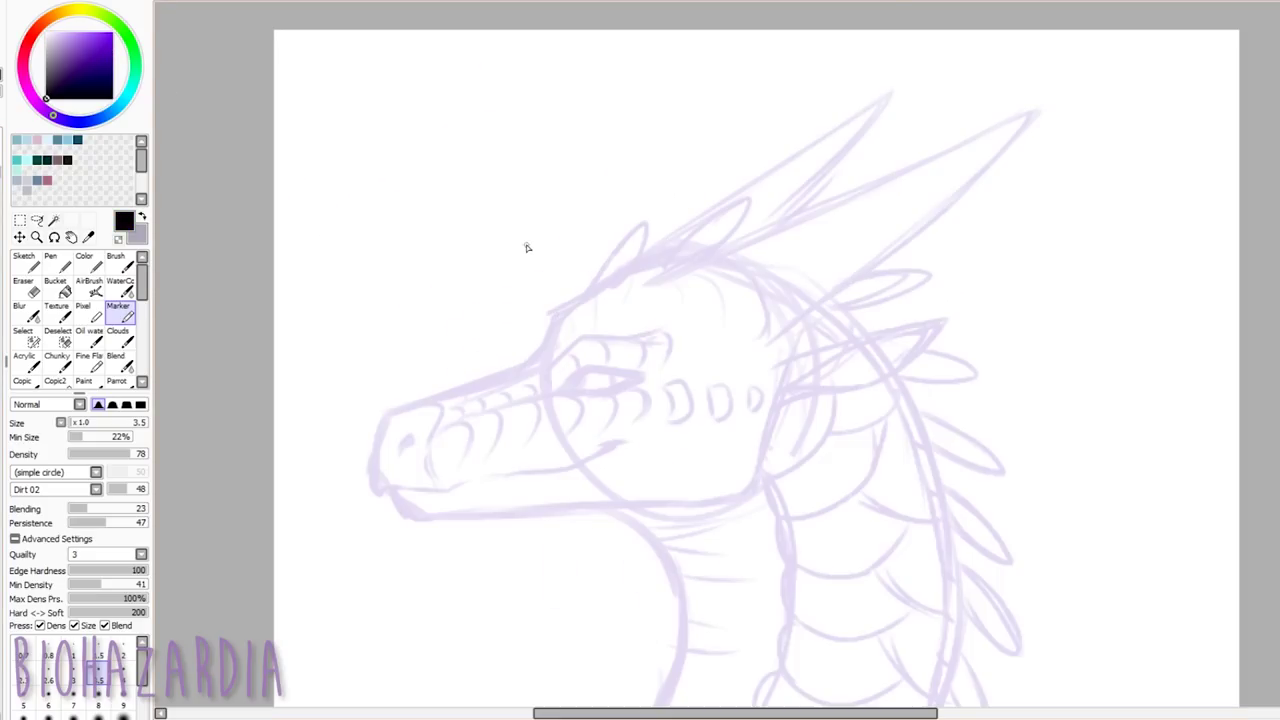
{"action": "key", "text": "ctrl+z"}
{"action": "mouse_move", "coordinate": [618, 312]}
{"action": "left_mouse_down"}
{"action": "mouse_move", "coordinate": [714, 203]}
{"action": "mouse_move", "coordinate": [632, 304]}
{"action": "mouse_move", "coordinate": [571, 334]}
{"action": "left_mouse_up"}
{"action": "left_click_drag", "start_coordinate": [512, 420], "coordinate": [565, 343]}
{"action": "key", "text": "]"}
{"action": "key", "text": "]"}
{"action": "mouse_move", "coordinate": [696, 232]}
{"action": "left_mouse_down"}
{"action": "mouse_move", "coordinate": [652, 302]}
{"action": "mouse_move", "coordinate": [662, 244]}
{"action": "left_mouse_up"}
{"action": "key", "text": "ctrl+z"}
Ink the top of the snout, the front of the muzzle and the mouth line to its corner
{"action": "left_click_drag", "start_coordinate": [526, 408], "coordinate": [320, 490]}
{"action": "left_click_drag", "start_coordinate": [553, 382], "coordinate": [522, 420]}
{"action": "mouse_move", "coordinate": [316, 491]}
{"action": "left_mouse_down"}
{"action": "mouse_move", "coordinate": [295, 556]}
{"action": "mouse_move", "coordinate": [384, 607]}
{"action": "mouse_move", "coordinate": [438, 593]}
{"action": "left_mouse_up"}
{"action": "mouse_move", "coordinate": [460, 586]}
{"action": "left_mouse_down"}
{"action": "mouse_move", "coordinate": [592, 572]}
{"action": "mouse_move", "coordinate": [661, 534]}
{"action": "left_mouse_up"}
Ink the slanted eye outline and its inner line with a smaller brush, redoing the lower lid
{"action": "mouse_move", "coordinate": [607, 427]}
{"action": "left_mouse_down"}
{"action": "mouse_move", "coordinate": [574, 457]}
{"action": "mouse_move", "coordinate": [682, 433]}
{"action": "left_mouse_up"}
{"action": "key", "text": "["}
{"action": "mouse_move", "coordinate": [605, 429]}
{"action": "left_mouse_down"}
{"action": "mouse_move", "coordinate": [567, 460]}
{"action": "mouse_move", "coordinate": [650, 460]}
{"action": "left_mouse_up"}
{"action": "left_click_drag", "start_coordinate": [650, 459], "coordinate": [702, 432]}
{"action": "key", "text": "ctrl+z"}
{"action": "key", "text": "ctrl+z"}
{"action": "mouse_move", "coordinate": [697, 434]}
{"action": "left_mouse_down"}
{"action": "mouse_move", "coordinate": [625, 429]}
{"action": "mouse_move", "coordinate": [646, 458]}
{"action": "left_mouse_up"}
{"action": "left_click_drag", "start_coordinate": [600, 439], "coordinate": [587, 460]}
Ink the brow ridge line from above the eye down along the snout, plus the nose plate edge and nostril
{"action": "mouse_move", "coordinate": [708, 378]}
{"action": "left_mouse_down"}
{"action": "mouse_move", "coordinate": [558, 414]}
{"action": "mouse_move", "coordinate": [520, 440]}
{"action": "left_mouse_up"}
{"action": "left_click_drag", "start_coordinate": [368, 476], "coordinate": [386, 602]}
{"action": "left_click_drag", "start_coordinate": [350, 526], "coordinate": [334, 550]}
{"action": "left_click_drag", "start_coordinate": [542, 432], "coordinate": [468, 462]}
{"action": "left_click_drag", "start_coordinate": [494, 453], "coordinate": [398, 484]}
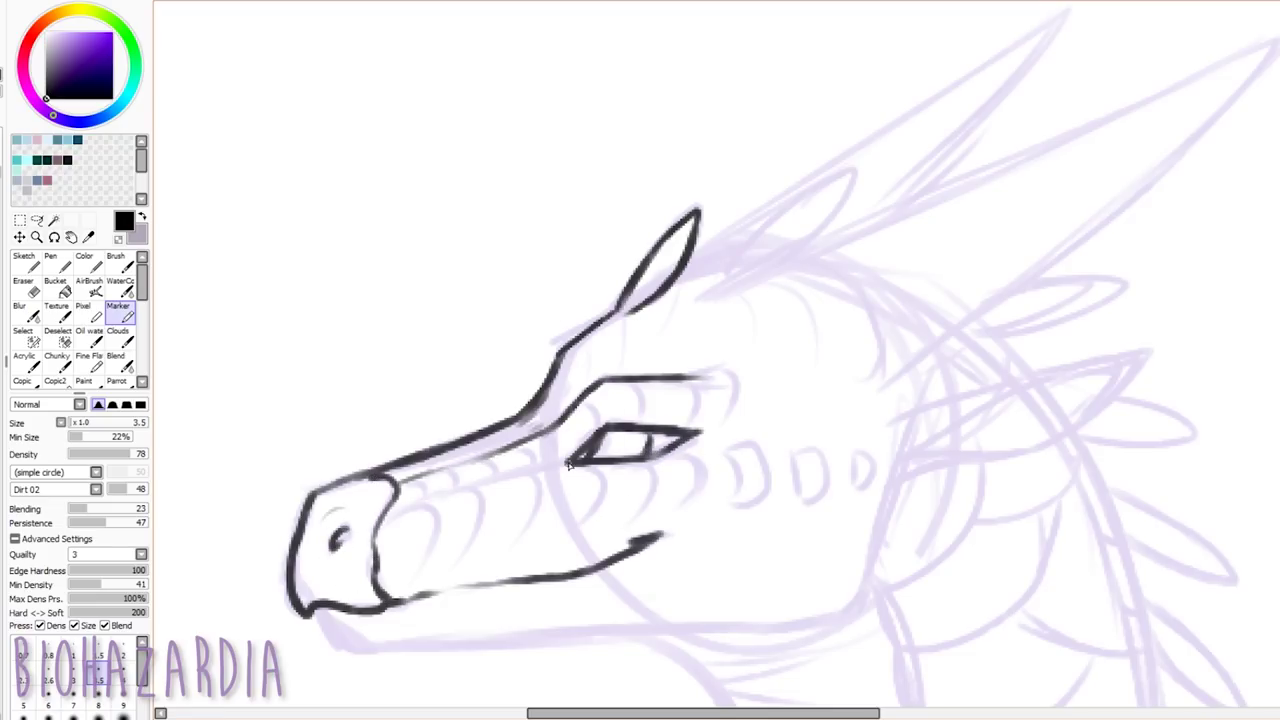
Ink the line from the eye's front corner along the snout and the small curved scales between it and the brow ridge
{"action": "left_click_drag", "start_coordinate": [574, 462], "coordinate": [480, 480]}
{"action": "mouse_move", "coordinate": [416, 477]}
{"action": "left_mouse_down"}
{"action": "mouse_move", "coordinate": [416, 499]}
{"action": "mouse_move", "coordinate": [446, 488]}
{"action": "left_mouse_up"}
{"action": "left_click_drag", "start_coordinate": [589, 395], "coordinate": [588, 432]}
{"action": "left_click_drag", "start_coordinate": [636, 382], "coordinate": [630, 422]}
Ink the row of larger rounded scales along the side of the snout, from the nose plate to behind the eye
{"action": "mouse_move", "coordinate": [386, 517]}
{"action": "left_mouse_down"}
{"action": "mouse_move", "coordinate": [428, 507]}
{"action": "mouse_move", "coordinate": [410, 540]}
{"action": "left_mouse_up"}
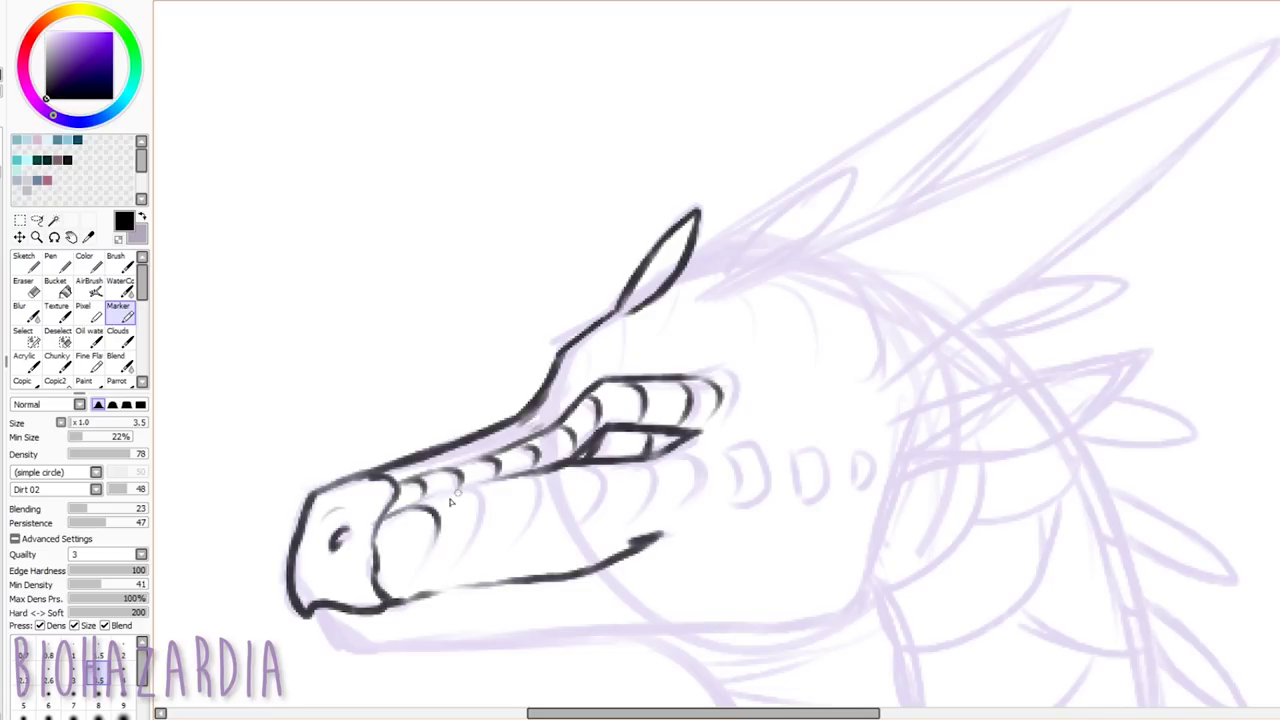
{"action": "left_click_drag", "start_coordinate": [488, 486], "coordinate": [458, 545]}
{"action": "left_click_drag", "start_coordinate": [542, 474], "coordinate": [505, 532]}
{"action": "left_click_drag", "start_coordinate": [604, 464], "coordinate": [580, 516]}
{"action": "left_click_drag", "start_coordinate": [660, 456], "coordinate": [640, 508]}
{"action": "left_click_drag", "start_coordinate": [710, 444], "coordinate": [680, 500]}
{"action": "left_click_drag", "start_coordinate": [540, 502], "coordinate": [505, 538]}
{"action": "left_click_drag", "start_coordinate": [592, 508], "coordinate": [560, 535]}
{"action": "left_click_drag", "start_coordinate": [702, 488], "coordinate": [654, 520]}
Ink three rounded rectangular scales of decreasing size across the cheek behind the eye
{"action": "left_click_drag", "start_coordinate": [736, 448], "coordinate": [732, 508]}
{"action": "left_click_drag", "start_coordinate": [738, 446], "coordinate": [768, 498]}
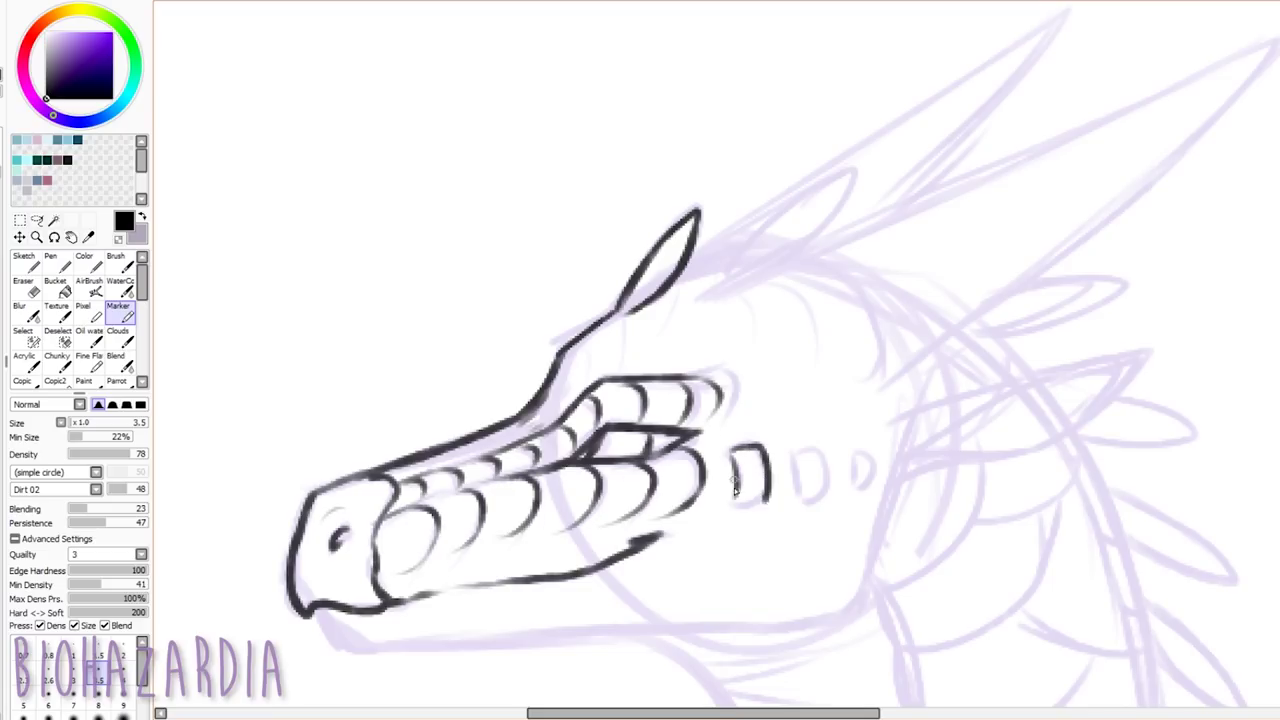
{"action": "left_click_drag", "start_coordinate": [795, 452], "coordinate": [795, 502]}
{"action": "left_click_drag", "start_coordinate": [798, 448], "coordinate": [822, 494]}
{"action": "left_click_drag", "start_coordinate": [844, 453], "coordinate": [864, 484]}
Ink the lower jaw from the chin along its underside and up the back edge of the cheek
{"action": "left_click_drag", "start_coordinate": [316, 620], "coordinate": [400, 648]}
{"action": "scroll", "coordinate": [599, 315], "scroll_direction": "up", "scroll_amount": 1}
{"action": "scroll", "coordinate": [600, 316], "scroll_direction": "down", "scroll_amount": 1}
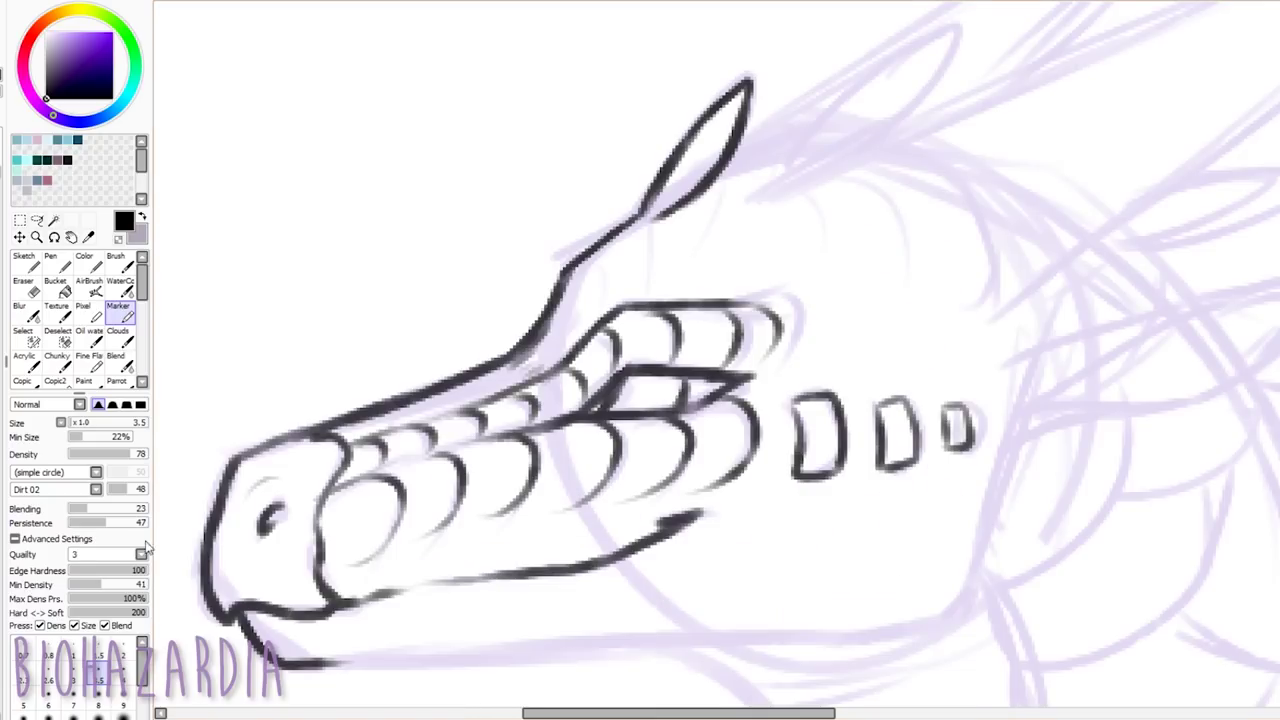
{"action": "scroll", "coordinate": [1043, 366], "scroll_direction": "down", "scroll_amount": 1}
{"action": "mouse_move", "coordinate": [1022, 392]}
{"action": "left_mouse_down"}
{"action": "mouse_move", "coordinate": [993, 509]}
{"action": "mouse_move", "coordinate": [884, 538]}
{"action": "left_mouse_up"}
{"action": "left_click_drag", "start_coordinate": [505, 553], "coordinate": [926, 531]}
{"action": "scroll", "coordinate": [667, 342], "scroll_direction": "down", "scroll_amount": 1}
{"action": "scroll", "coordinate": [795, 386], "scroll_direction": "up", "scroll_amount": 1}
{"action": "left_click_drag", "start_coordinate": [894, 350], "coordinate": [902, 330]}
Ink the pointed ear with its inner contour and erase the excess jaw line where it meets the ear
{"action": "left_click_drag", "start_coordinate": [904, 268], "coordinate": [1024, 247]}
{"action": "left_click_drag", "start_coordinate": [912, 308], "coordinate": [1106, 231]}
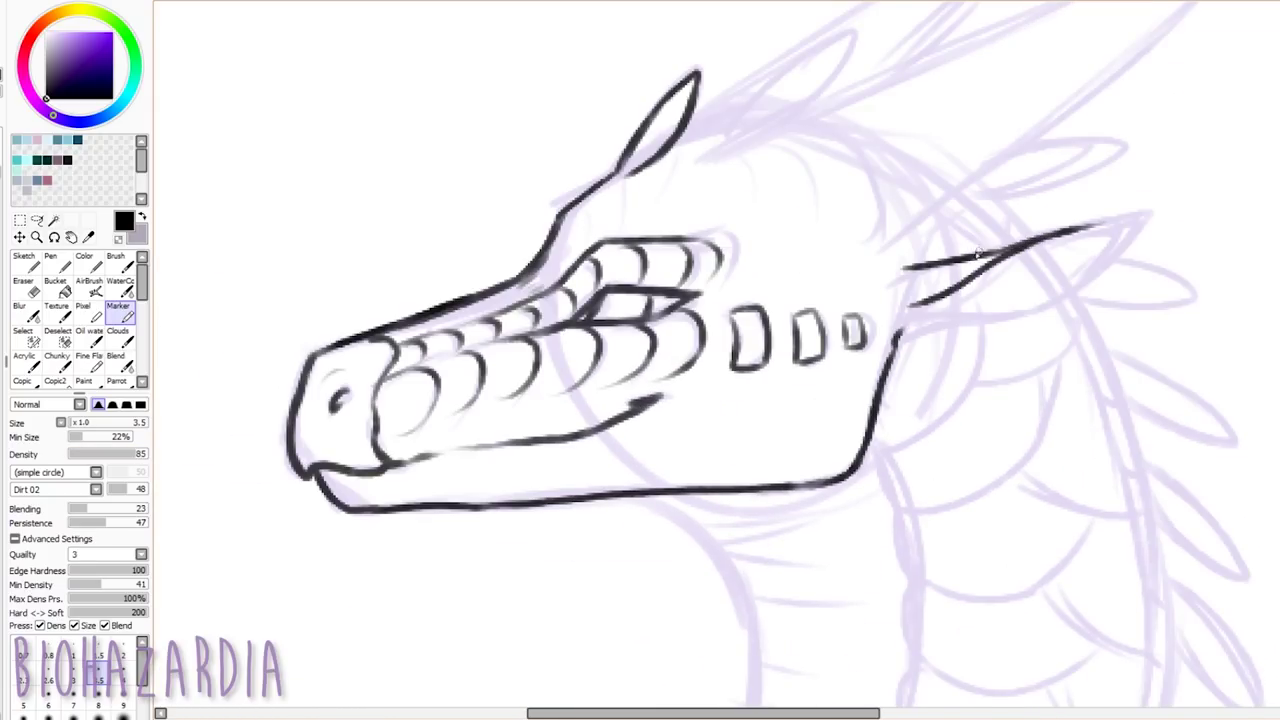
{"action": "left_click_drag", "start_coordinate": [996, 252], "coordinate": [1138, 218]}
{"action": "left_click_drag", "start_coordinate": [1138, 219], "coordinate": [914, 320]}
{"action": "left_click_drag", "start_coordinate": [1113, 238], "coordinate": [906, 334]}
{"action": "key", "text": "e"}
{"action": "left_click_drag", "start_coordinate": [890, 338], "coordinate": [880, 384]}
{"action": "key", "text": "m"}
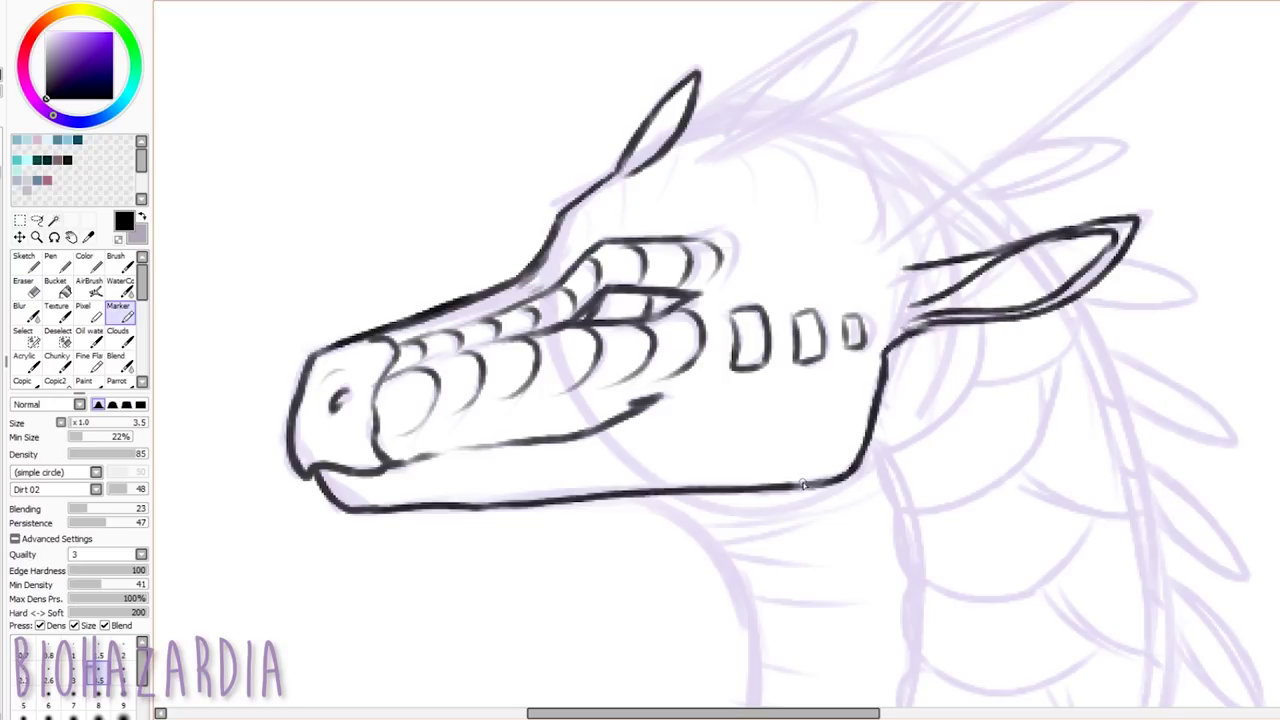
Ink the front contour of the neck from under the jaw to the chest, plus the start of the base edge
{"action": "scroll", "coordinate": [760, 424], "scroll_direction": "down", "scroll_amount": 1}
{"action": "mouse_move", "coordinate": [672, 470]}
{"action": "left_mouse_down"}
{"action": "mouse_move", "coordinate": [714, 497]}
{"action": "mouse_move", "coordinate": [758, 582]}
{"action": "left_mouse_up"}
{"action": "scroll", "coordinate": [734, 490], "scroll_direction": "down", "scroll_amount": 2}
{"action": "scroll", "coordinate": [733, 489], "scroll_direction": "up", "scroll_amount": 1}
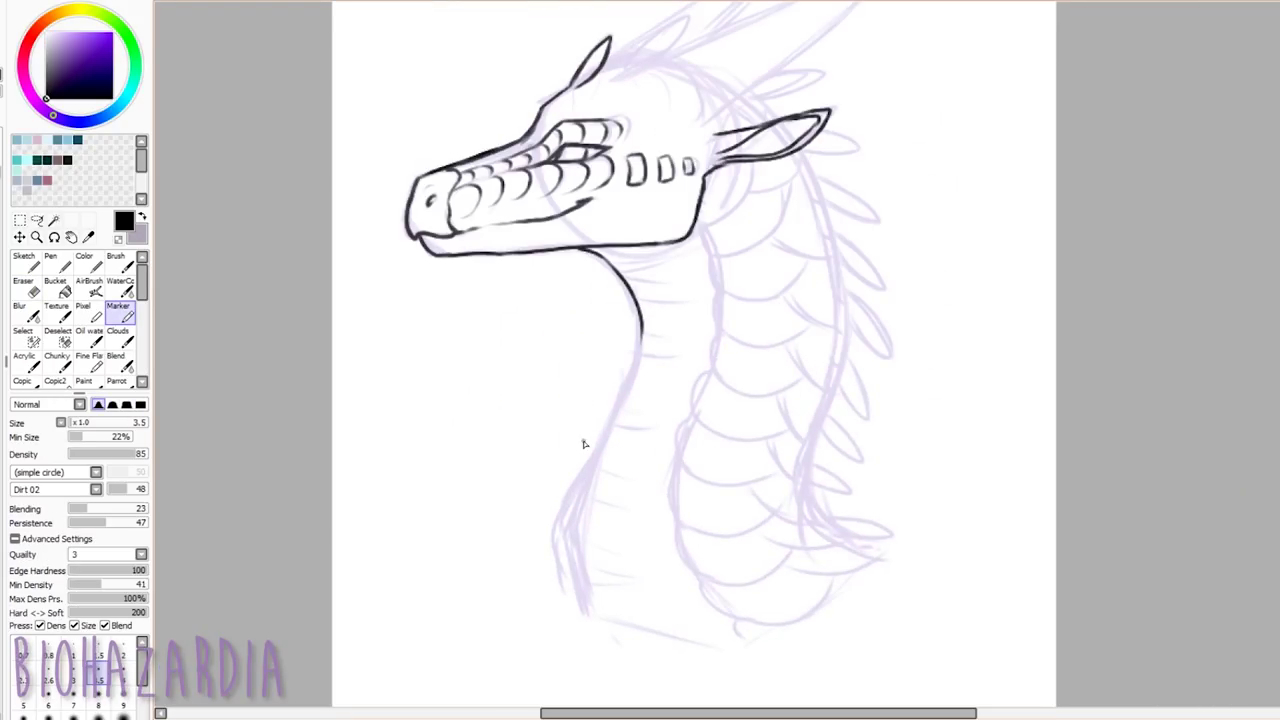
{"action": "mouse_move", "coordinate": [590, 252]}
{"action": "left_mouse_down"}
{"action": "mouse_move", "coordinate": [570, 578]}
{"action": "mouse_move", "coordinate": [592, 632]}
{"action": "mouse_move", "coordinate": [675, 653]}
{"action": "left_mouse_up"}
{"action": "left_click_drag", "start_coordinate": [593, 634], "coordinate": [722, 663]}
{"action": "key", "text": "ctrl+z"}
Ink the first overlapping rounded scales of the neck, directly behind the jaw and below the ear
{"action": "left_click_drag", "start_coordinate": [697, 224], "coordinate": [705, 230]}
{"action": "mouse_move", "coordinate": [752, 163]}
{"action": "left_mouse_down"}
{"action": "mouse_move", "coordinate": [740, 199]}
{"action": "mouse_move", "coordinate": [698, 227]}
{"action": "left_mouse_up"}
{"action": "left_click_drag", "start_coordinate": [701, 231], "coordinate": [719, 258]}
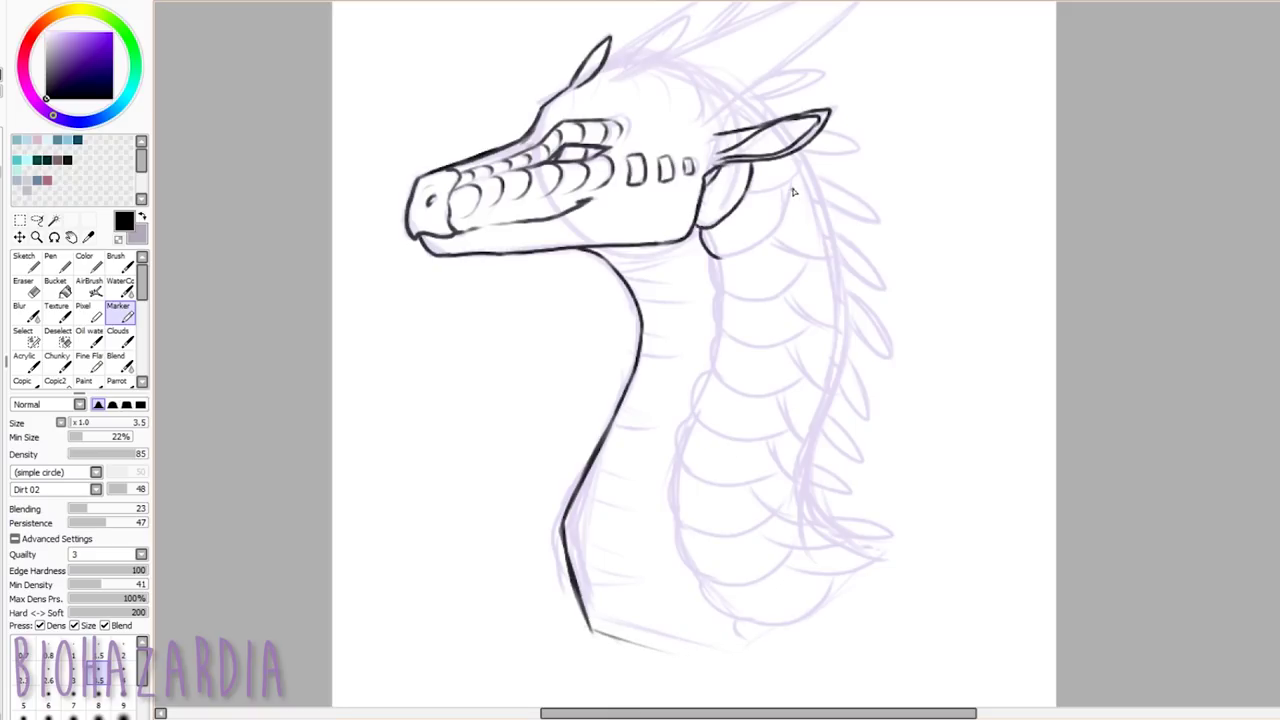
{"action": "left_click_drag", "start_coordinate": [792, 186], "coordinate": [719, 258]}
{"action": "left_click_drag", "start_coordinate": [712, 258], "coordinate": [726, 296]}
{"action": "left_click_drag", "start_coordinate": [803, 163], "coordinate": [748, 195]}
{"action": "left_click_drag", "start_coordinate": [776, 298], "coordinate": [806, 265]}
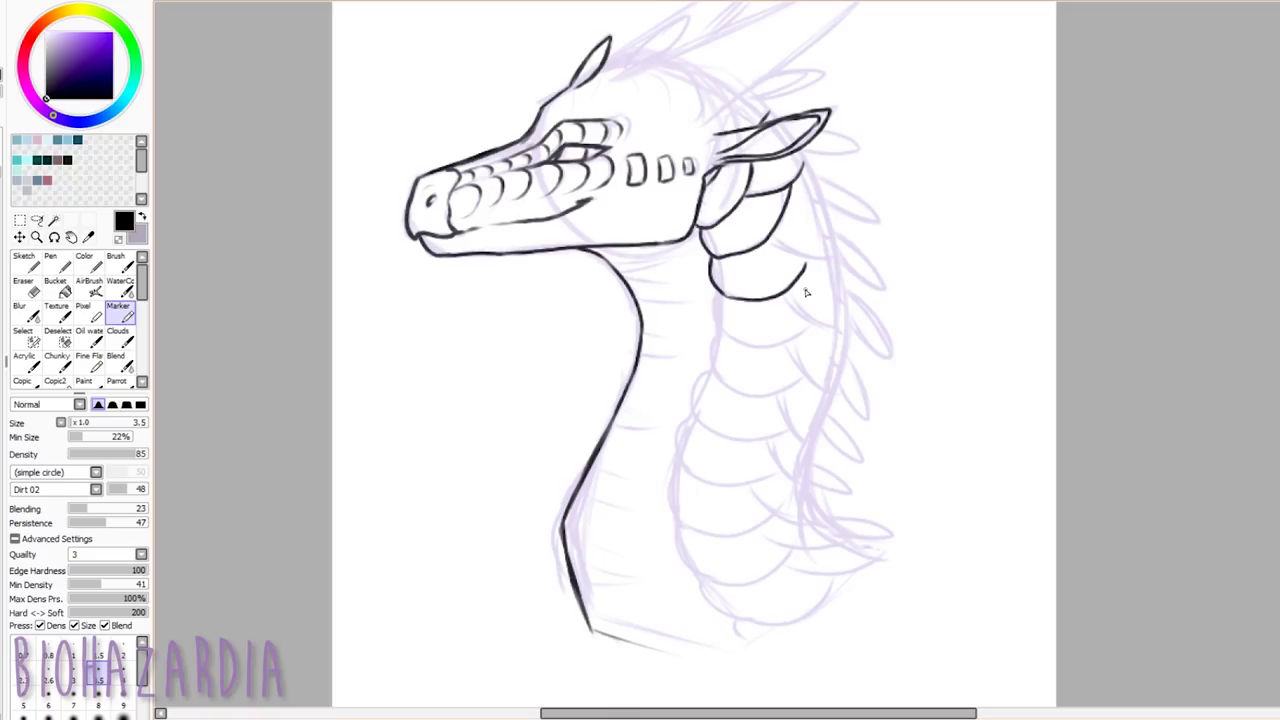
Continue the neck's main scale row downward with four more overlapping rounded scales, redoing one of them
{"action": "scroll", "coordinate": [816, 296], "scroll_direction": "up", "scroll_amount": 2}
{"action": "left_click_drag", "start_coordinate": [626, 290], "coordinate": [812, 356]}
{"action": "mouse_move", "coordinate": [628, 367]}
{"action": "left_mouse_down"}
{"action": "mouse_move", "coordinate": [607, 421]}
{"action": "mouse_move", "coordinate": [797, 459]}
{"action": "left_mouse_up"}
{"action": "key", "text": "ctrl+z"}
{"action": "mouse_move", "coordinate": [628, 367]}
{"action": "left_mouse_down"}
{"action": "mouse_move", "coordinate": [650, 475]}
{"action": "mouse_move", "coordinate": [797, 459]}
{"action": "left_mouse_up"}
{"action": "mouse_move", "coordinate": [606, 446]}
{"action": "left_mouse_down"}
{"action": "mouse_move", "coordinate": [706, 577]}
{"action": "mouse_move", "coordinate": [767, 567]}
{"action": "left_mouse_up"}
{"action": "mouse_move", "coordinate": [574, 534]}
{"action": "left_mouse_down"}
{"action": "mouse_move", "coordinate": [655, 675]}
{"action": "mouse_move", "coordinate": [751, 656]}
{"action": "left_mouse_up"}
{"action": "scroll", "coordinate": [681, 531], "scroll_direction": "down", "scroll_amount": 2}
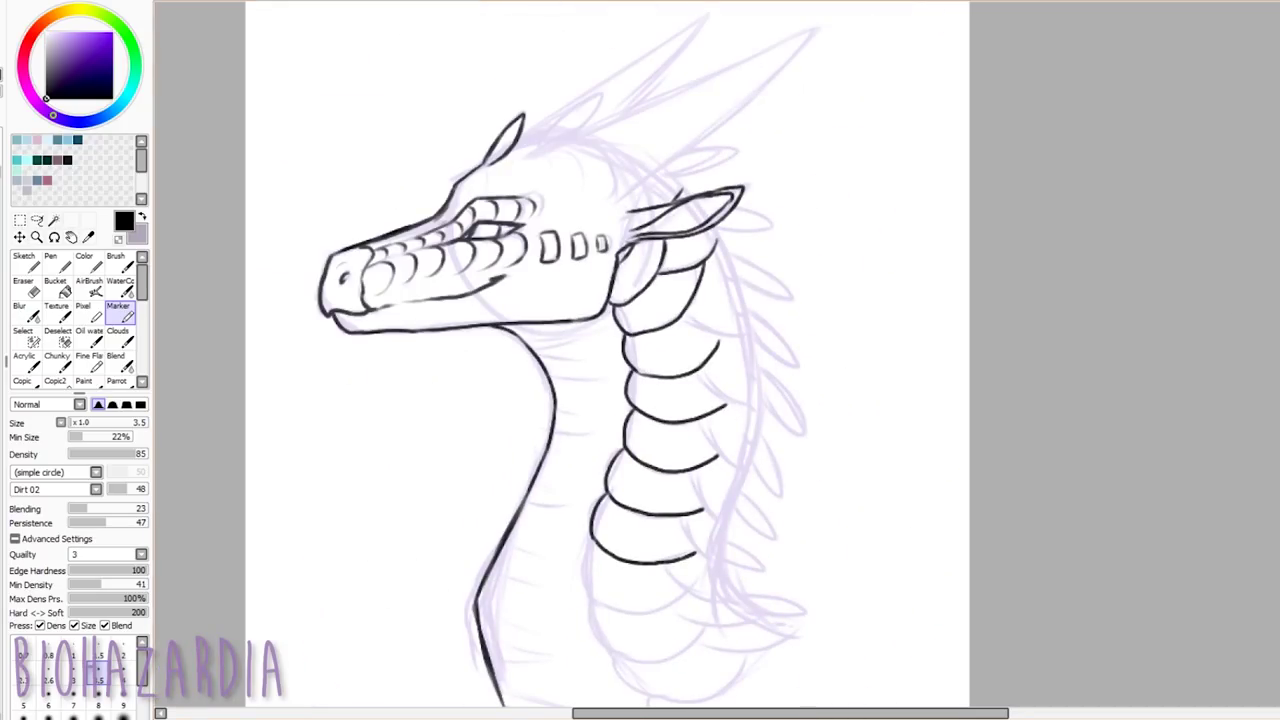
Ink the lowest rounded scales of the neck row and the short edge beneath the last one
{"action": "scroll", "coordinate": [538, 358], "scroll_direction": "up", "scroll_amount": 1}
{"action": "mouse_move", "coordinate": [550, 561]}
{"action": "left_mouse_down"}
{"action": "mouse_move", "coordinate": [541, 358]}
{"action": "mouse_move", "coordinate": [663, 420]}
{"action": "left_mouse_up"}
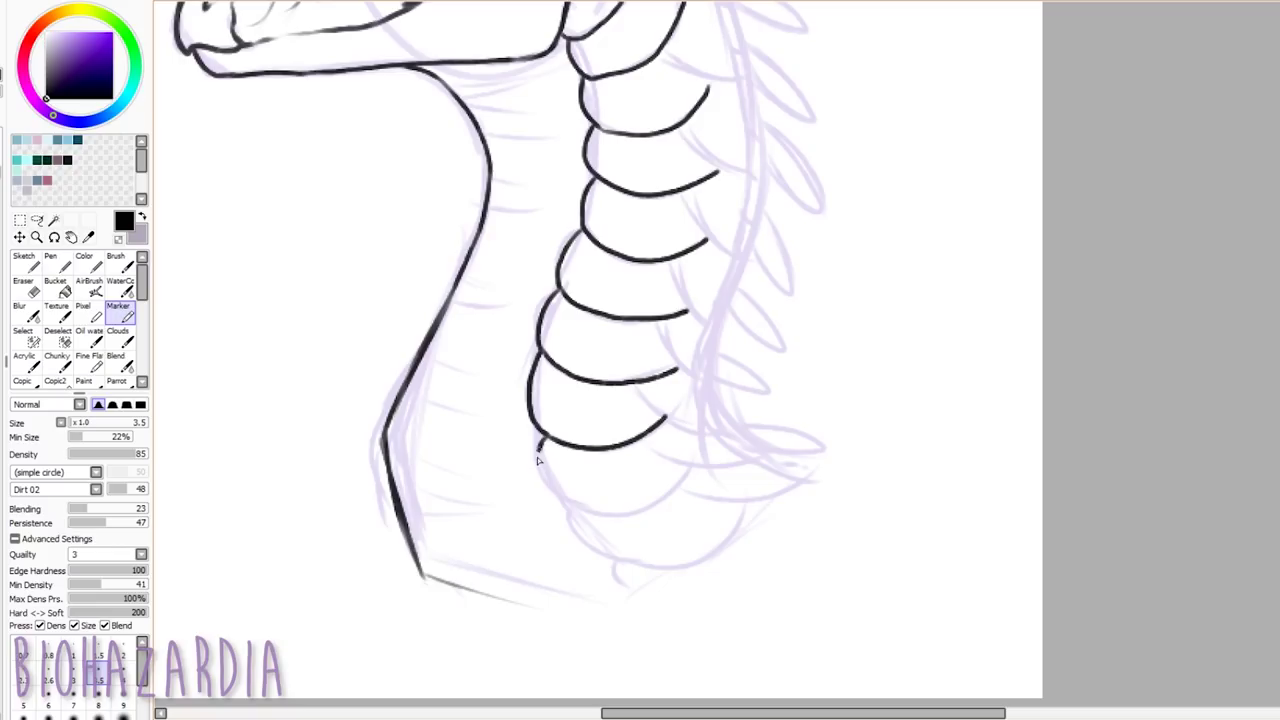
{"action": "left_click_drag", "start_coordinate": [537, 446], "coordinate": [690, 466]}
{"action": "key", "text": "ctrl+z"}
{"action": "left_click_drag", "start_coordinate": [575, 506], "coordinate": [690, 464]}
{"action": "mouse_move", "coordinate": [573, 511]}
{"action": "left_mouse_down"}
{"action": "mouse_move", "coordinate": [724, 535]}
{"action": "mouse_move", "coordinate": [619, 567]}
{"action": "mouse_move", "coordinate": [735, 503]}
{"action": "left_mouse_up"}
{"action": "key", "text": "ctrl+z"}
{"action": "left_click_drag", "start_coordinate": [614, 567], "coordinate": [632, 601]}
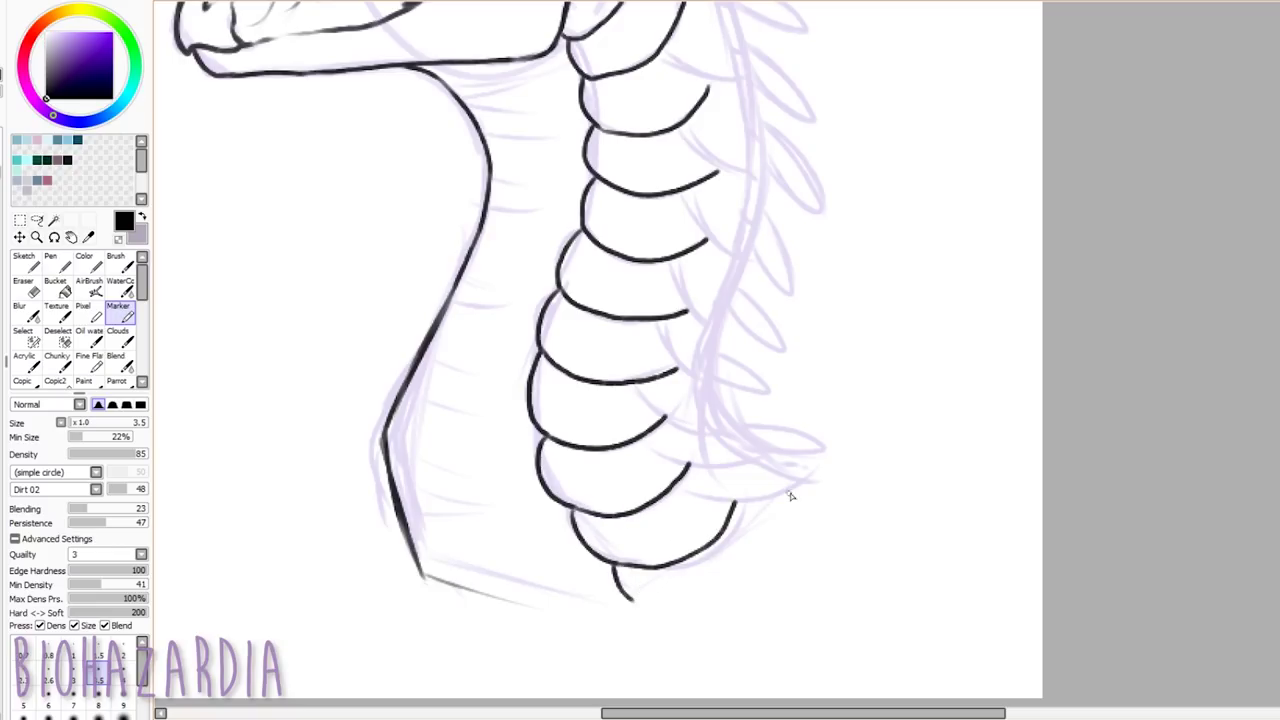
Ink the curved scale edges reaching toward the back point at the base of the neck
{"action": "left_click_drag", "start_coordinate": [806, 483], "coordinate": [690, 497]}
{"action": "left_click_drag", "start_coordinate": [643, 441], "coordinate": [738, 466]}
{"action": "left_click_drag", "start_coordinate": [638, 390], "coordinate": [732, 440]}
Ink the second head spike, the crease lines on the crown and the two long horns
{"action": "left_click_drag", "start_coordinate": [1278, 375], "coordinate": [1278, 245]}
{"action": "left_click_drag", "start_coordinate": [436, 177], "coordinate": [464, 167]}
{"action": "mouse_move", "coordinate": [466, 167]}
{"action": "left_mouse_down"}
{"action": "mouse_move", "coordinate": [535, 141]}
{"action": "mouse_move", "coordinate": [501, 209]}
{"action": "left_mouse_up"}
{"action": "mouse_move", "coordinate": [480, 173]}
{"action": "left_mouse_down"}
{"action": "mouse_move", "coordinate": [543, 199]}
{"action": "mouse_move", "coordinate": [562, 230]}
{"action": "left_mouse_up"}
{"action": "mouse_move", "coordinate": [515, 150]}
{"action": "left_mouse_down"}
{"action": "mouse_move", "coordinate": [843, 18]}
{"action": "mouse_move", "coordinate": [578, 240]}
{"action": "left_mouse_up"}
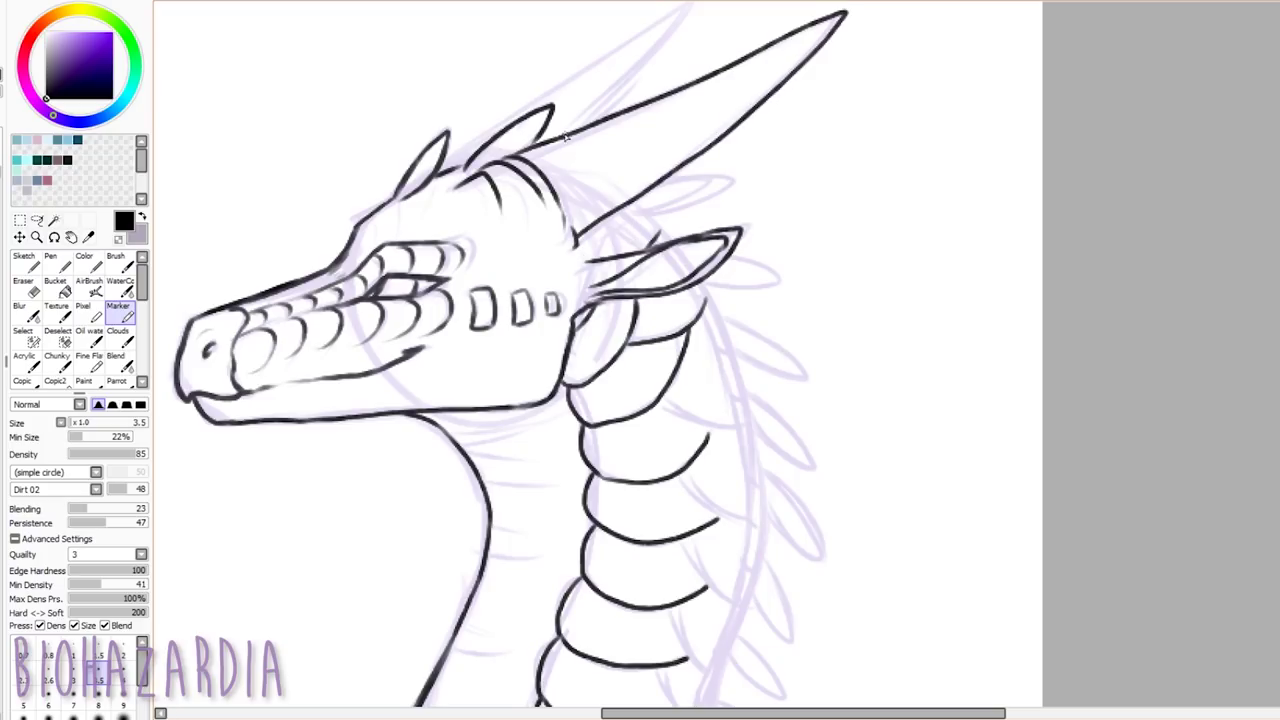
{"action": "scroll", "coordinate": [680, 150], "scroll_direction": "up", "scroll_amount": 3}
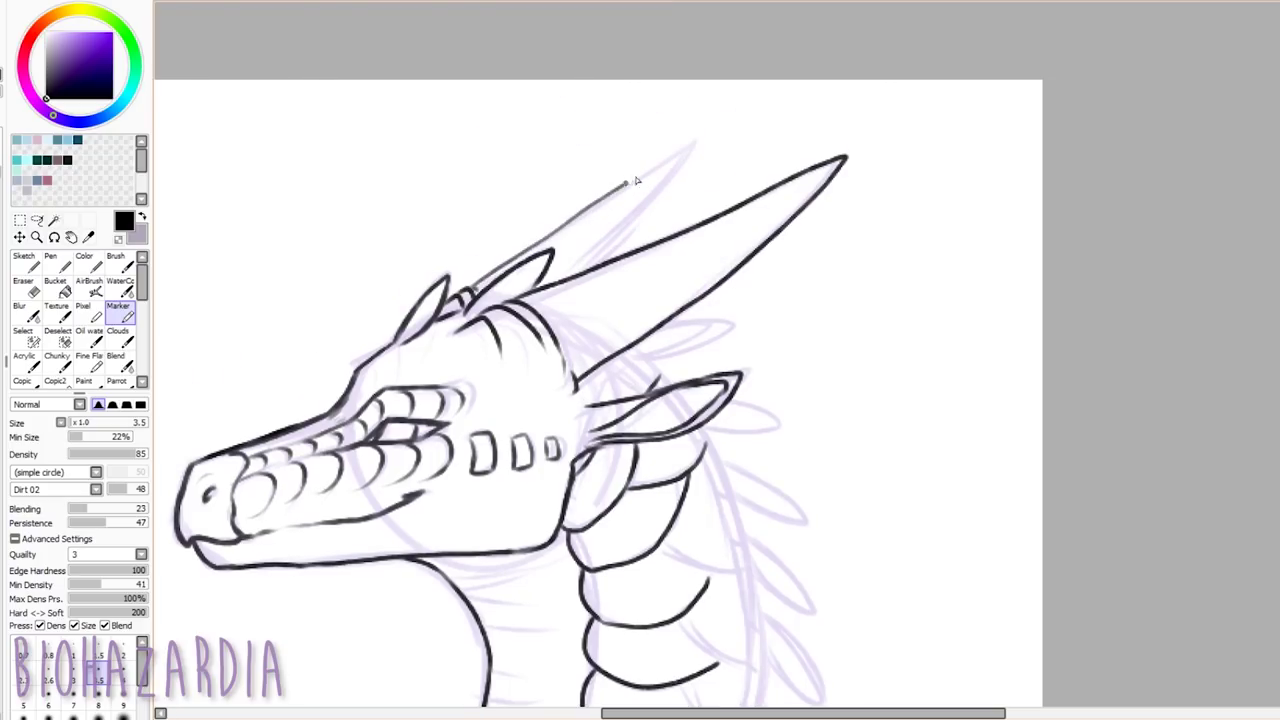
{"action": "mouse_move", "coordinate": [490, 278]}
{"action": "left_mouse_down"}
{"action": "mouse_move", "coordinate": [700, 145]}
{"action": "mouse_move", "coordinate": [600, 265]}
{"action": "left_mouse_up"}
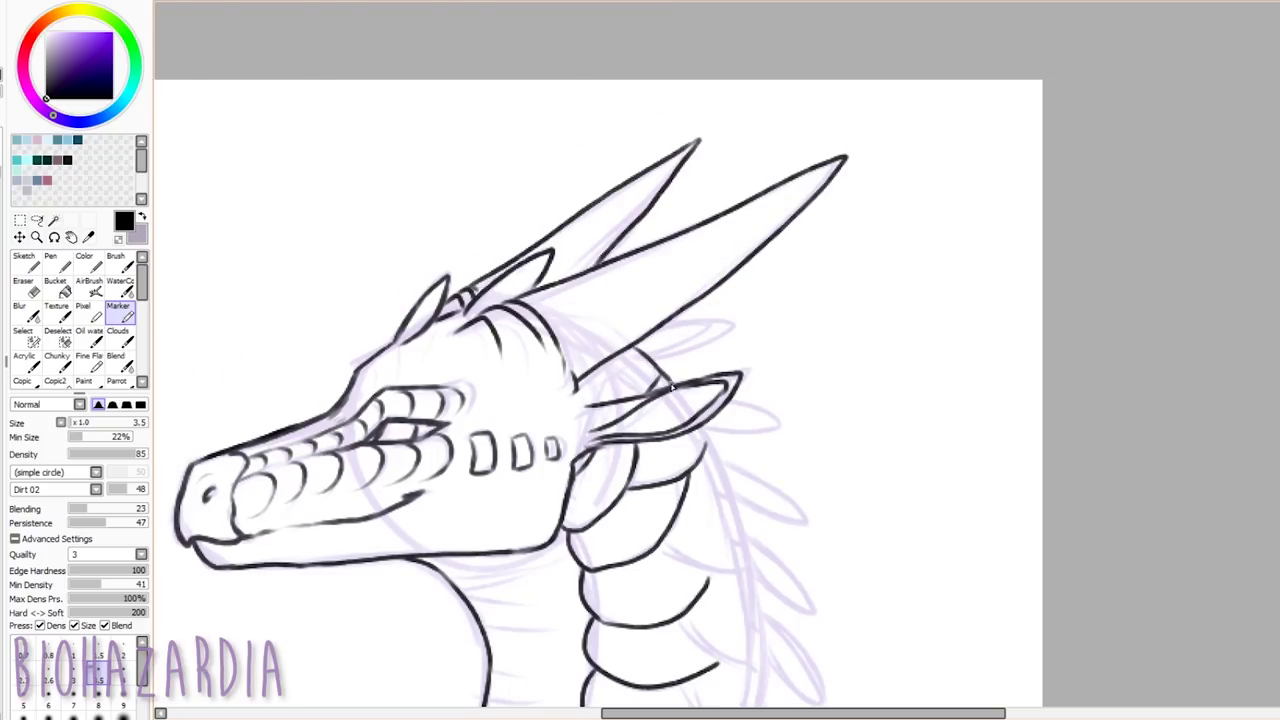
Ink short horizontal hatch lines down the front of the neck for the belly plates
{"action": "scroll", "coordinate": [714, 360], "scroll_direction": "down", "scroll_amount": 1}
{"action": "left_click_drag", "start_coordinate": [714, 360], "coordinate": [693, 110]}
{"action": "mouse_move", "coordinate": [496, 268]}
{"action": "left_mouse_down"}
{"action": "mouse_move", "coordinate": [552, 270]}
{"action": "mouse_move", "coordinate": [556, 300]}
{"action": "left_mouse_up"}
{"action": "left_click_drag", "start_coordinate": [528, 331], "coordinate": [564, 340]}
{"action": "left_click_drag", "start_coordinate": [517, 389], "coordinate": [567, 408]}
{"action": "left_click_drag", "start_coordinate": [490, 454], "coordinate": [546, 469]}
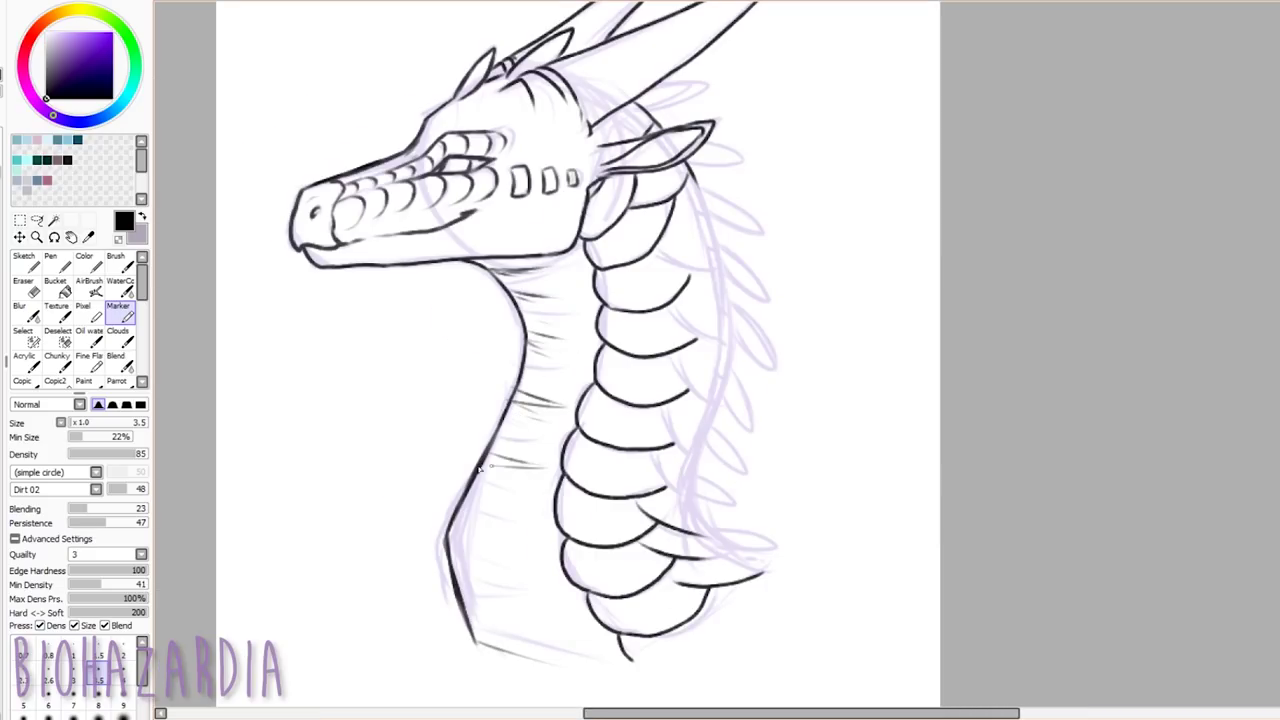
{"action": "left_click_drag", "start_coordinate": [469, 520], "coordinate": [522, 524]}
{"action": "left_click_drag", "start_coordinate": [466, 569], "coordinate": [546, 580]}
Ink the secondary scale edges that fill the gaps between the main scale row and the back of the neck
{"action": "left_click_drag", "start_coordinate": [658, 252], "coordinate": [718, 274]}
{"action": "left_click_drag", "start_coordinate": [670, 308], "coordinate": [722, 342]}
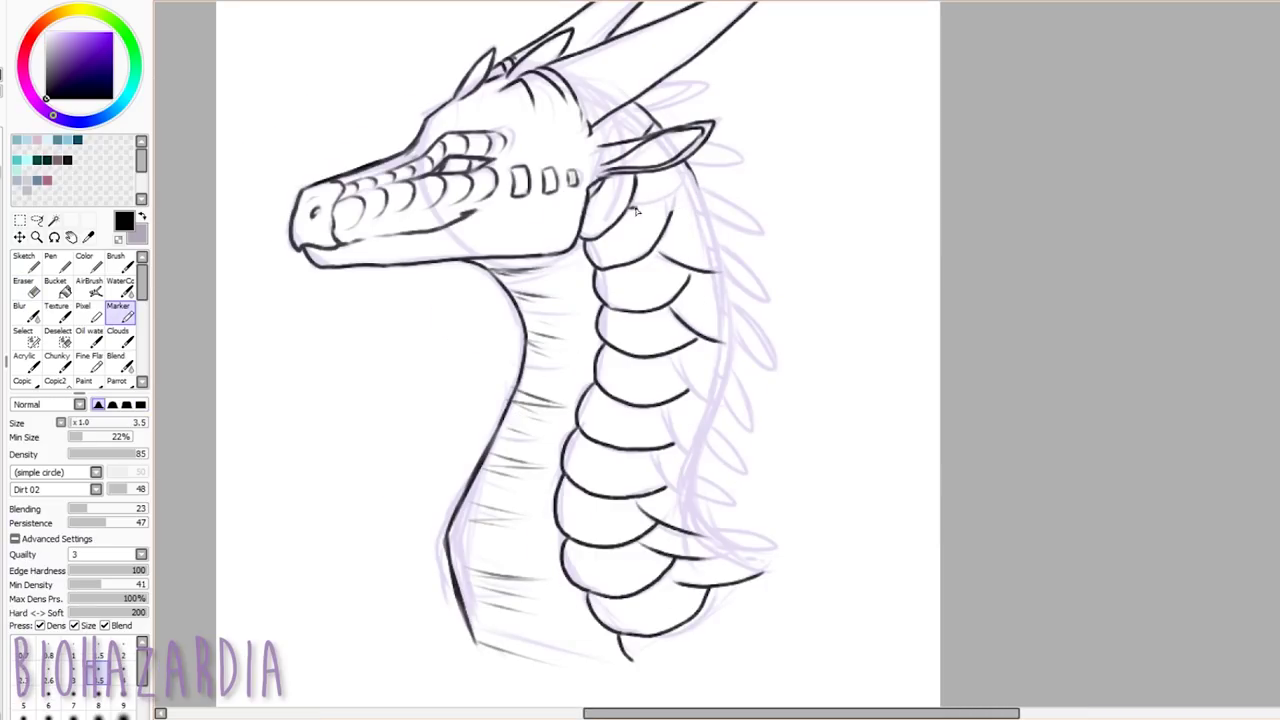
{"action": "left_click_drag", "start_coordinate": [698, 196], "coordinate": [640, 217]}
{"action": "left_click_drag", "start_coordinate": [670, 356], "coordinate": [716, 404]}
{"action": "mouse_move", "coordinate": [662, 406]}
{"action": "left_mouse_down"}
{"action": "mouse_move", "coordinate": [702, 462]}
{"action": "mouse_move", "coordinate": [698, 500]}
{"action": "left_mouse_up"}
Ink the back contour of the neck from below the ear to the point at its base
{"action": "mouse_move", "coordinate": [687, 162]}
{"action": "left_mouse_down"}
{"action": "mouse_move", "coordinate": [718, 244]}
{"action": "mouse_move", "coordinate": [733, 366]}
{"action": "mouse_move", "coordinate": [713, 541]}
{"action": "mouse_move", "coordinate": [772, 581]}
{"action": "mouse_move", "coordinate": [644, 670]}
{"action": "left_mouse_up"}
{"action": "mouse_move", "coordinate": [653, 97]}
{"action": "left_mouse_down"}
{"action": "mouse_move", "coordinate": [708, 86]}
{"action": "mouse_move", "coordinate": [648, 104]}
{"action": "left_mouse_up"}
{"action": "key", "text": "ctrl+z"}
{"action": "scroll", "coordinate": [567, 267], "scroll_direction": "down", "scroll_amount": 3}
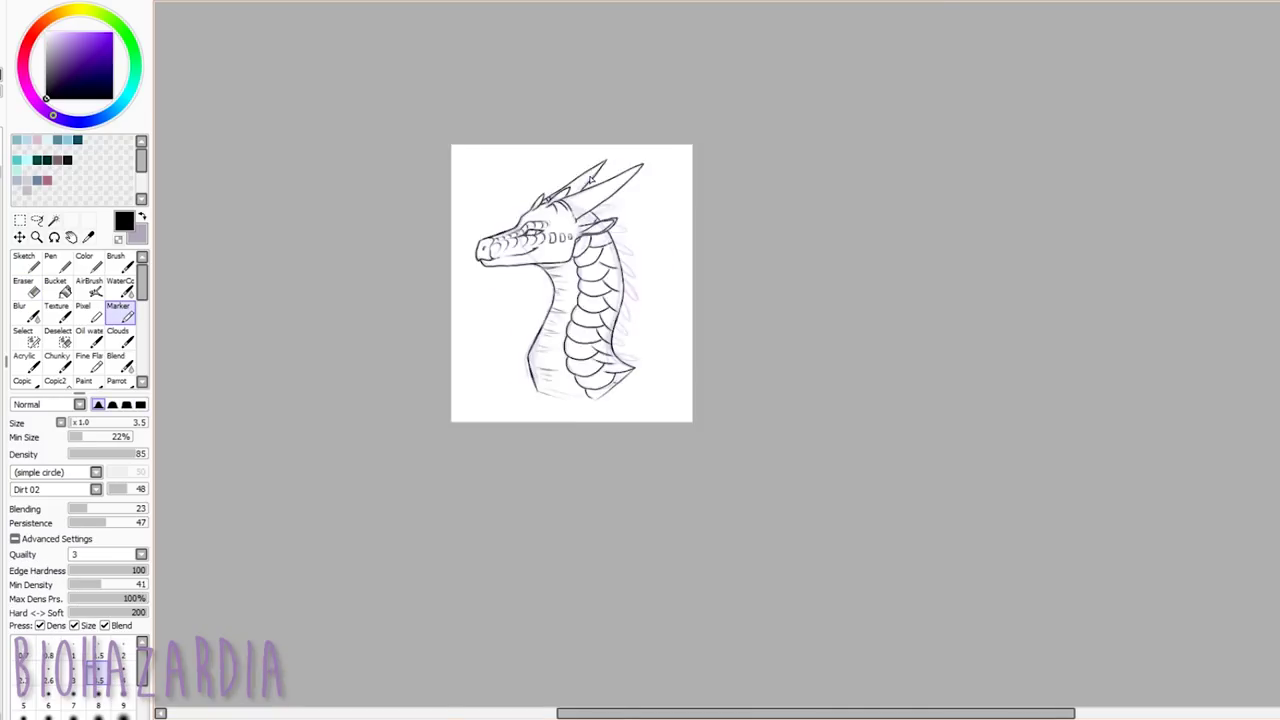
Mirror the canvas view and ink the leaf-shaped spikes along the whole back of the neck
{"action": "scroll", "coordinate": [623, 180], "scroll_direction": "up", "scroll_amount": 4}
{"action": "scroll", "coordinate": [629, 245], "scroll_direction": "down", "scroll_amount": 1}
{"action": "key", "text": "h"}
{"action": "scroll", "coordinate": [960, 295], "scroll_direction": "down", "scroll_amount": 2}
{"action": "scroll", "coordinate": [948, 270], "scroll_direction": "up", "scroll_amount": 4}
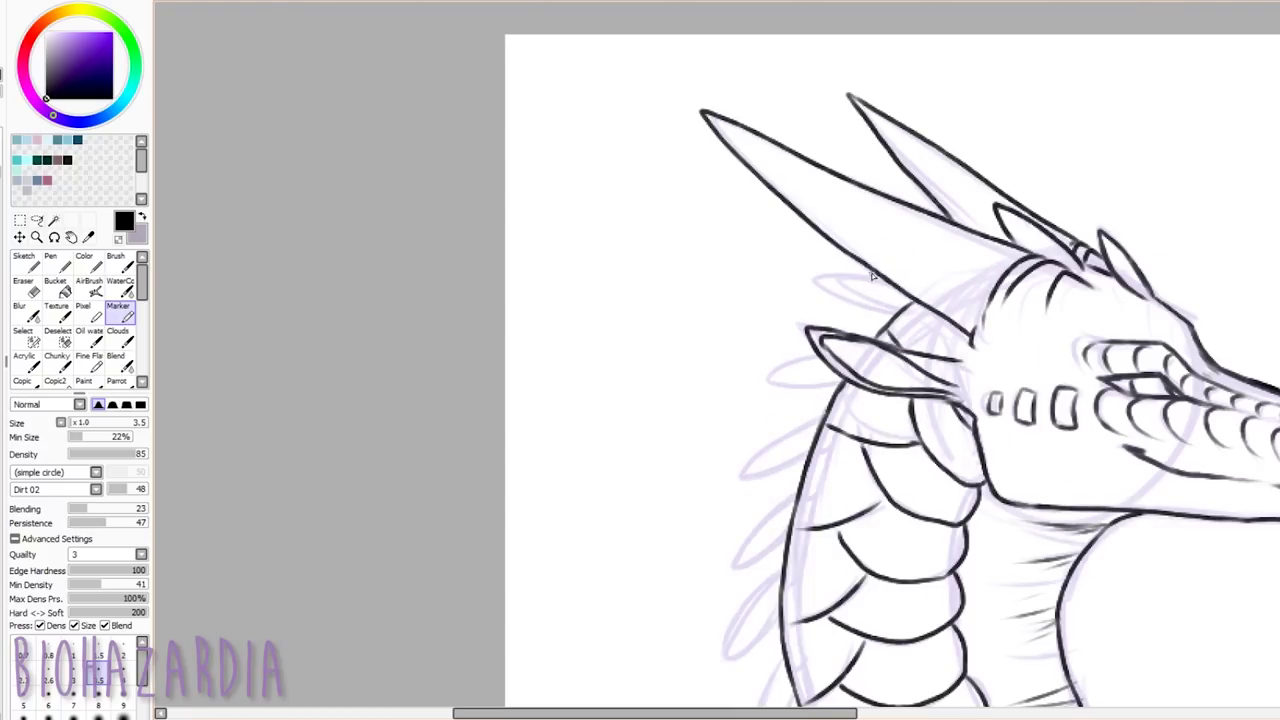
{"action": "left_click_drag", "start_coordinate": [887, 278], "coordinate": [893, 313]}
{"action": "mouse_move", "coordinate": [818, 357]}
{"action": "left_mouse_down"}
{"action": "mouse_move", "coordinate": [774, 371]}
{"action": "mouse_move", "coordinate": [842, 380]}
{"action": "left_mouse_up"}
{"action": "left_click_drag", "start_coordinate": [823, 417], "coordinate": [788, 530]}
{"action": "scroll", "coordinate": [1115, 408], "scroll_direction": "down", "scroll_amount": 3}
{"action": "scroll", "coordinate": [1115, 408], "scroll_direction": "right", "scroll_amount": 2}
{"action": "mouse_move", "coordinate": [663, 362]}
{"action": "left_mouse_down"}
{"action": "mouse_move", "coordinate": [646, 420]}
{"action": "mouse_move", "coordinate": [665, 408]}
{"action": "left_mouse_up"}
{"action": "left_click_drag", "start_coordinate": [668, 453], "coordinate": [696, 560]}
{"action": "scroll", "coordinate": [1083, 435], "scroll_direction": "down", "scroll_amount": 2}
{"action": "left_click_drag", "start_coordinate": [710, 455], "coordinate": [705, 492]}
{"action": "left_click_drag", "start_coordinate": [692, 524], "coordinate": [670, 550]}
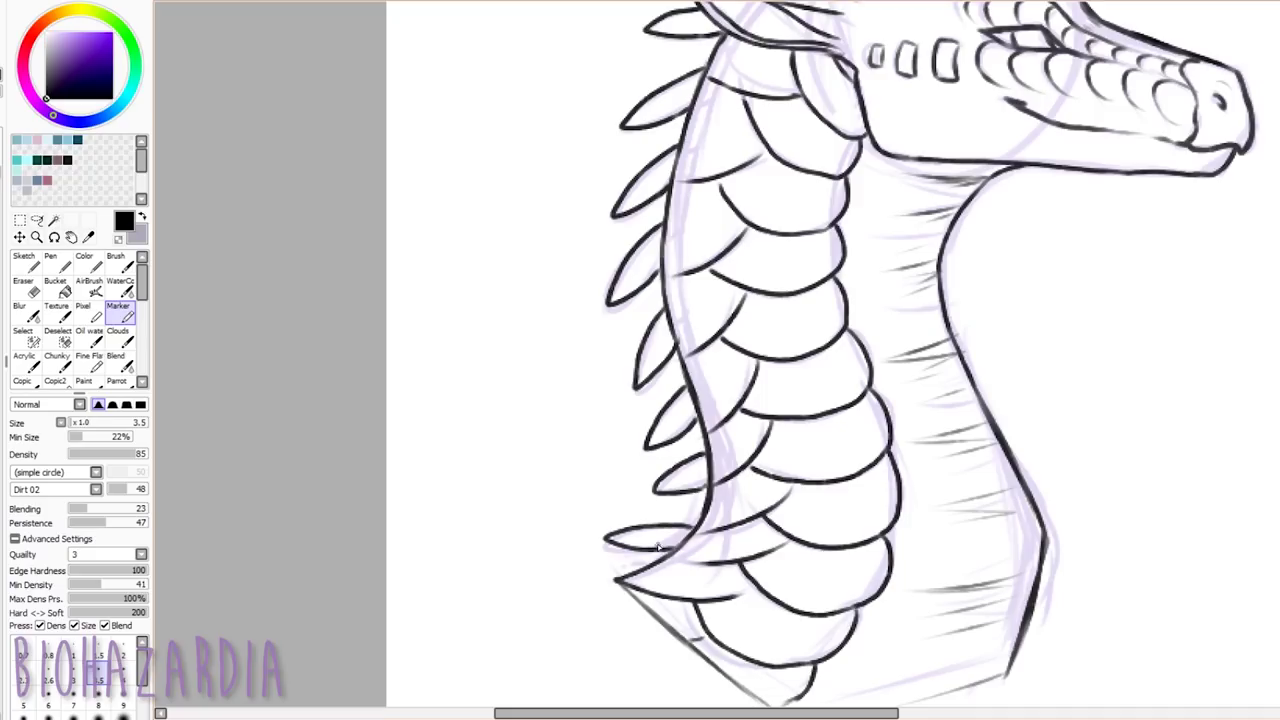
Ink a second line parallel to the neck's back contour, add short cross ticks between them and unmirror the view
{"action": "scroll", "coordinate": [820, 95], "scroll_direction": "up", "scroll_amount": 3}
{"action": "mouse_move", "coordinate": [810, 88]}
{"action": "left_mouse_down"}
{"action": "mouse_move", "coordinate": [742, 165]}
{"action": "mouse_move", "coordinate": [676, 390]}
{"action": "mouse_move", "coordinate": [712, 540]}
{"action": "mouse_move", "coordinate": [715, 657]}
{"action": "left_mouse_up"}
{"action": "scroll", "coordinate": [715, 657], "scroll_direction": "down", "scroll_amount": 4}
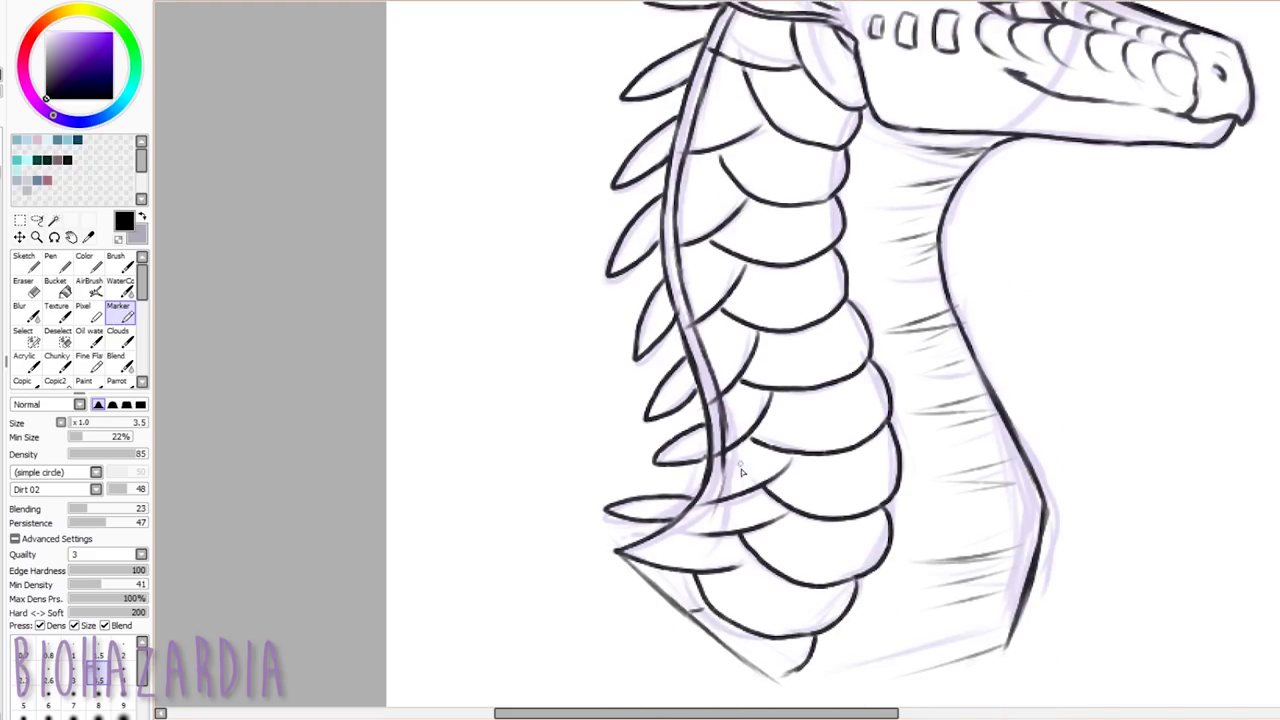
{"action": "mouse_move", "coordinate": [718, 462]}
{"action": "left_mouse_down"}
{"action": "mouse_move", "coordinate": [632, 565]}
{"action": "mouse_move", "coordinate": [701, 506]}
{"action": "left_mouse_up"}
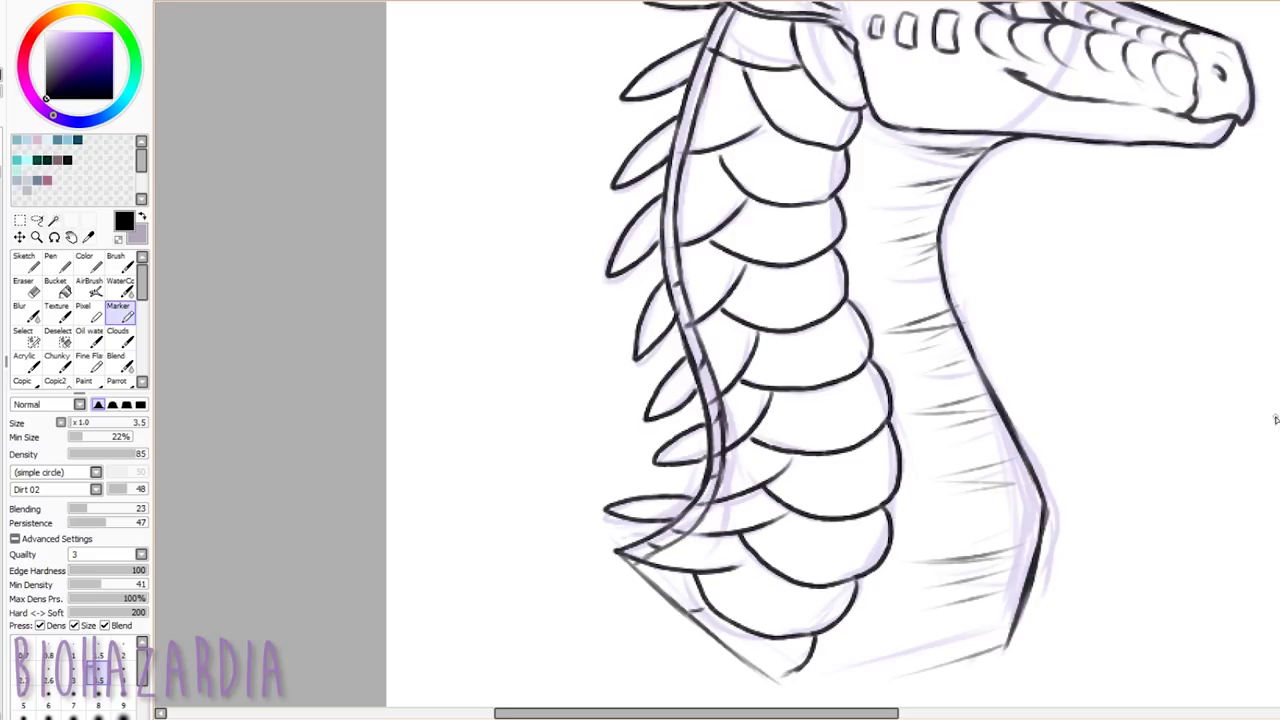
{"action": "left_click_drag", "start_coordinate": [1278, 420], "coordinate": [1278, 376]}
{"action": "key", "text": "h"}
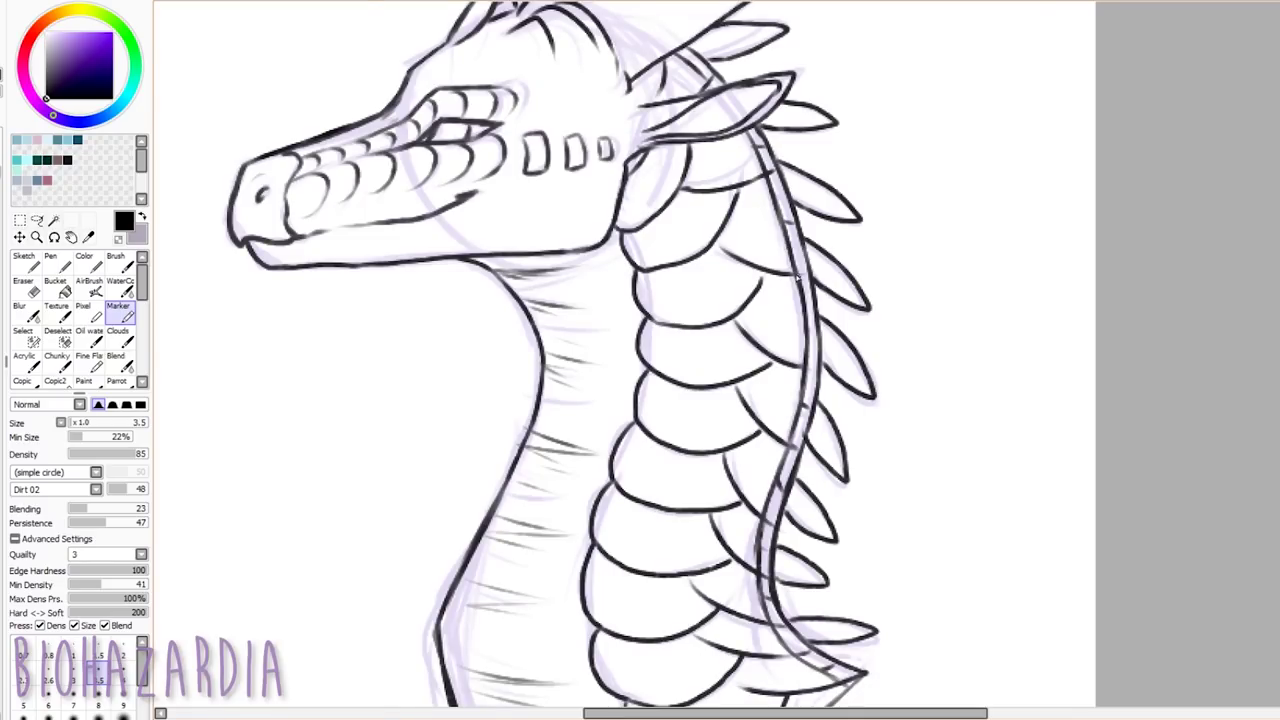
Ink the bottom edge of the neck from the chest to the back of the base, closing the outline
{"action": "scroll", "coordinate": [557, 332], "scroll_direction": "down", "scroll_amount": 2}
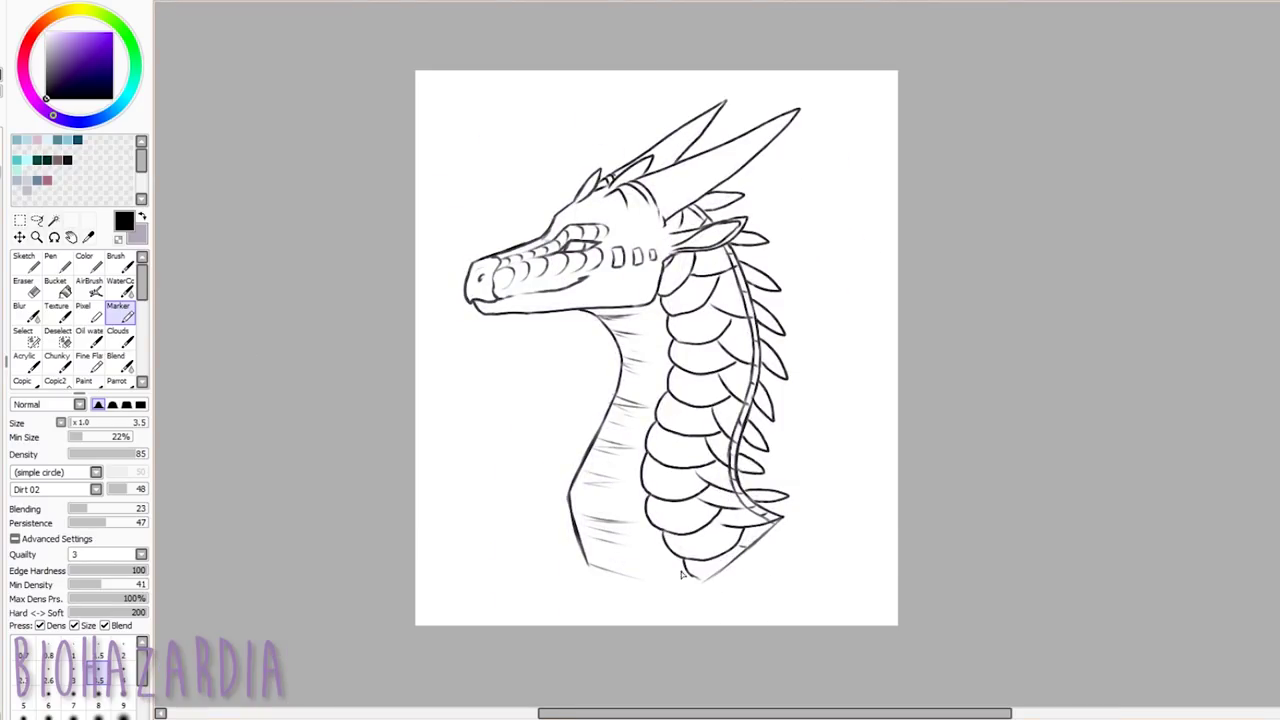
{"action": "scroll", "coordinate": [681, 574], "scroll_direction": "up", "scroll_amount": 2}
{"action": "left_click_drag", "start_coordinate": [545, 565], "coordinate": [700, 594]}
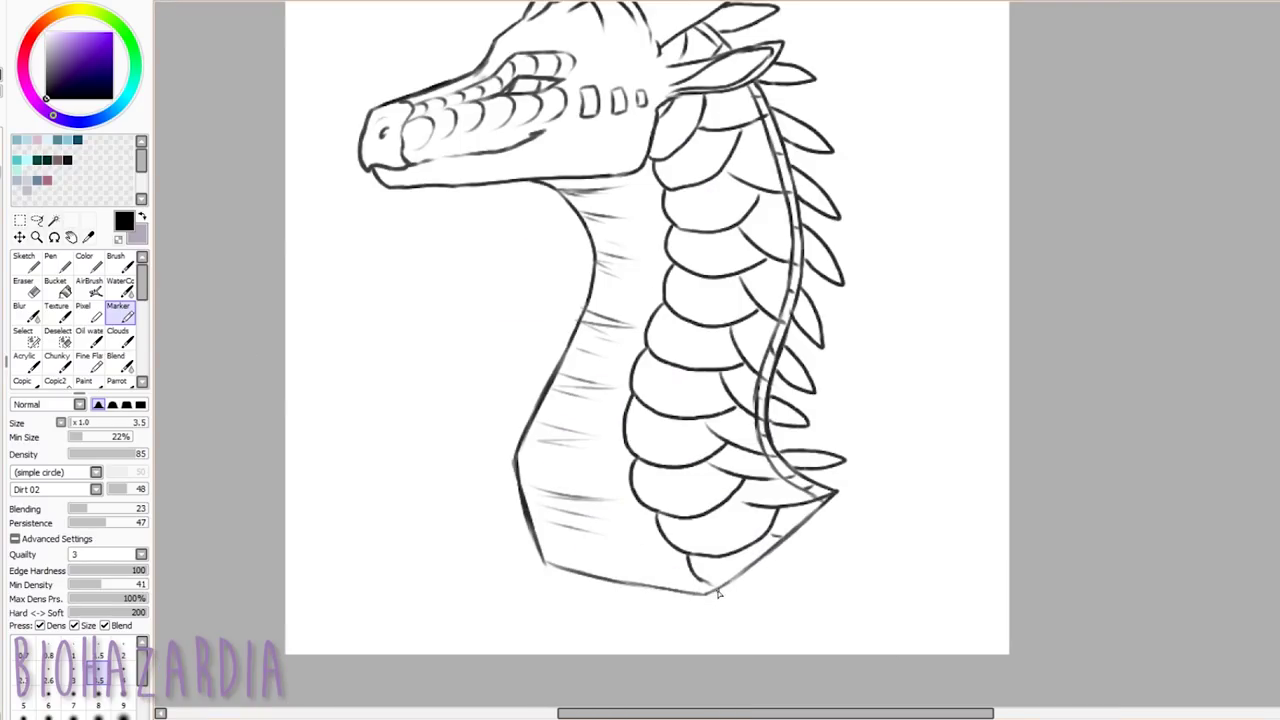
{"action": "left_click_drag", "start_coordinate": [545, 563], "coordinate": [568, 569]}
Draw a biohazard symbol as a signature beside the neck's base, varying the brush size
{"action": "scroll", "coordinate": [882, 519], "scroll_direction": "up", "scroll_amount": 1}
{"action": "left_click", "coordinate": [73, 697]}
{"action": "mouse_move", "coordinate": [781, 546]}
{"action": "left_mouse_down"}
{"action": "mouse_move", "coordinate": [822, 546]}
{"action": "mouse_move", "coordinate": [769, 574]}
{"action": "mouse_move", "coordinate": [809, 600]}
{"action": "mouse_move", "coordinate": [855, 576]}
{"action": "left_mouse_up"}
{"action": "key", "text": "ctrl+z"}
{"action": "left_click_drag", "start_coordinate": [808, 600], "coordinate": [842, 610]}
{"action": "left_click", "coordinate": [123, 673]}
{"action": "left_click", "coordinate": [23, 697]}
{"action": "mouse_move", "coordinate": [782, 581]}
{"action": "left_mouse_down"}
{"action": "mouse_move", "coordinate": [785, 600]}
{"action": "mouse_move", "coordinate": [826, 600]}
{"action": "left_mouse_up"}
{"action": "left_click_drag", "start_coordinate": [795, 554], "coordinate": [811, 554]}
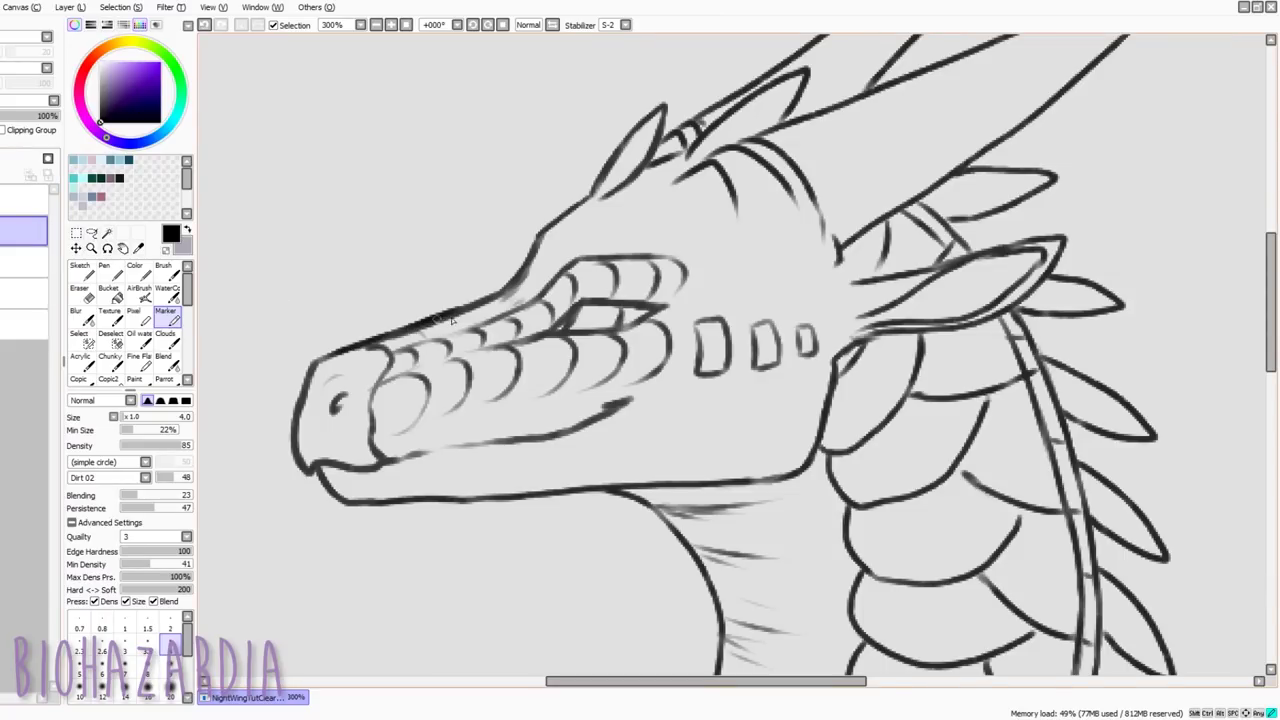
Ink small curved scales along the top of the snout and up the forehead with the Marker at size 4
{"action": "mouse_move", "coordinate": [452, 320]}
{"action": "left_mouse_down"}
{"action": "mouse_move", "coordinate": [553, 285]}
{"action": "mouse_move", "coordinate": [550, 323]}
{"action": "left_mouse_up"}
{"action": "left_click_drag", "start_coordinate": [531, 269], "coordinate": [542, 287]}
{"action": "left_click_drag", "start_coordinate": [546, 242], "coordinate": [564, 263]}
{"action": "left_click_drag", "start_coordinate": [584, 216], "coordinate": [604, 251]}
{"action": "left_click_drag", "start_coordinate": [628, 194], "coordinate": [649, 226]}
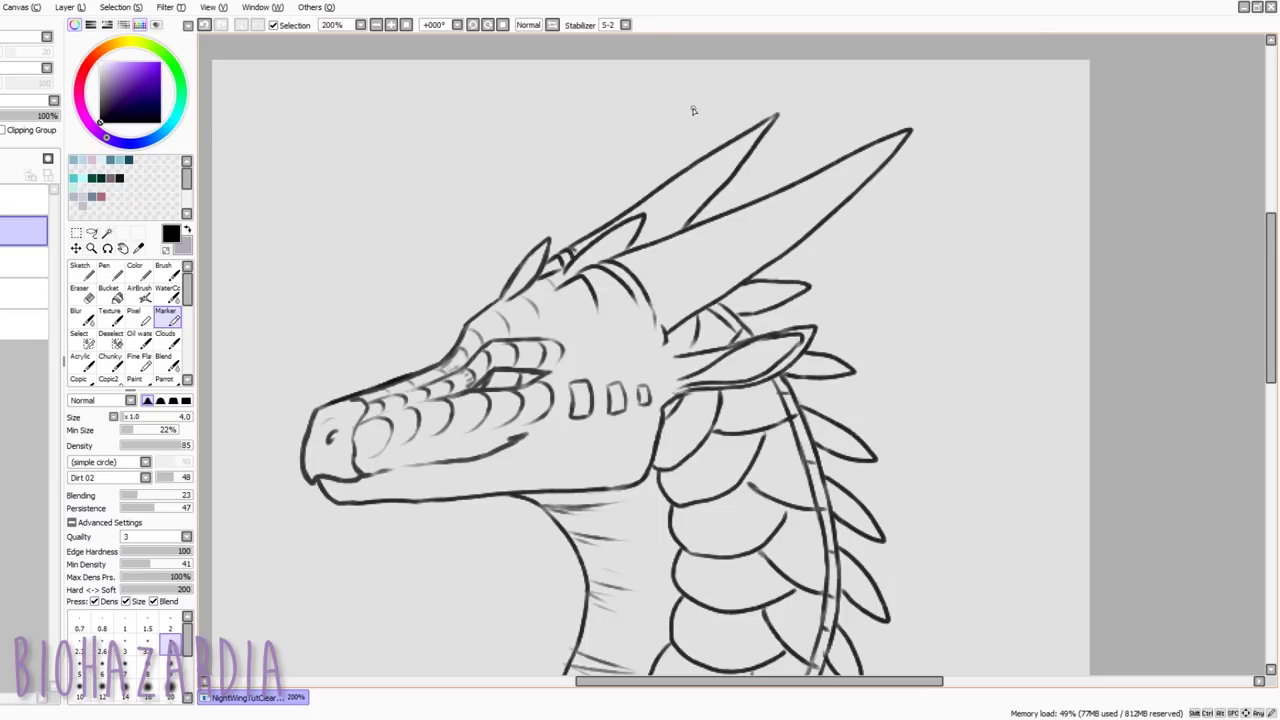
Erase both horn tips and redraw the near horn with a shorter point, cleaning up its lower edge
{"action": "key", "text": "e"}
{"action": "left_click_drag", "start_coordinate": [766, 106], "coordinate": [740, 177]}
{"action": "mouse_move", "coordinate": [847, 152]}
{"action": "left_mouse_down"}
{"action": "mouse_move", "coordinate": [857, 140]}
{"action": "mouse_move", "coordinate": [866, 186]}
{"action": "mouse_move", "coordinate": [855, 190]}
{"action": "mouse_move", "coordinate": [892, 140]}
{"action": "mouse_move", "coordinate": [808, 236]}
{"action": "left_mouse_up"}
{"action": "key", "text": "n"}
{"action": "key", "text": "ctrl+z"}
{"action": "mouse_move", "coordinate": [814, 176]}
{"action": "left_mouse_down"}
{"action": "mouse_move", "coordinate": [888, 143]}
{"action": "mouse_move", "coordinate": [795, 242]}
{"action": "left_mouse_up"}
{"action": "key", "text": "ctrl+z"}
{"action": "left_click_drag", "start_coordinate": [867, 154], "coordinate": [777, 262]}
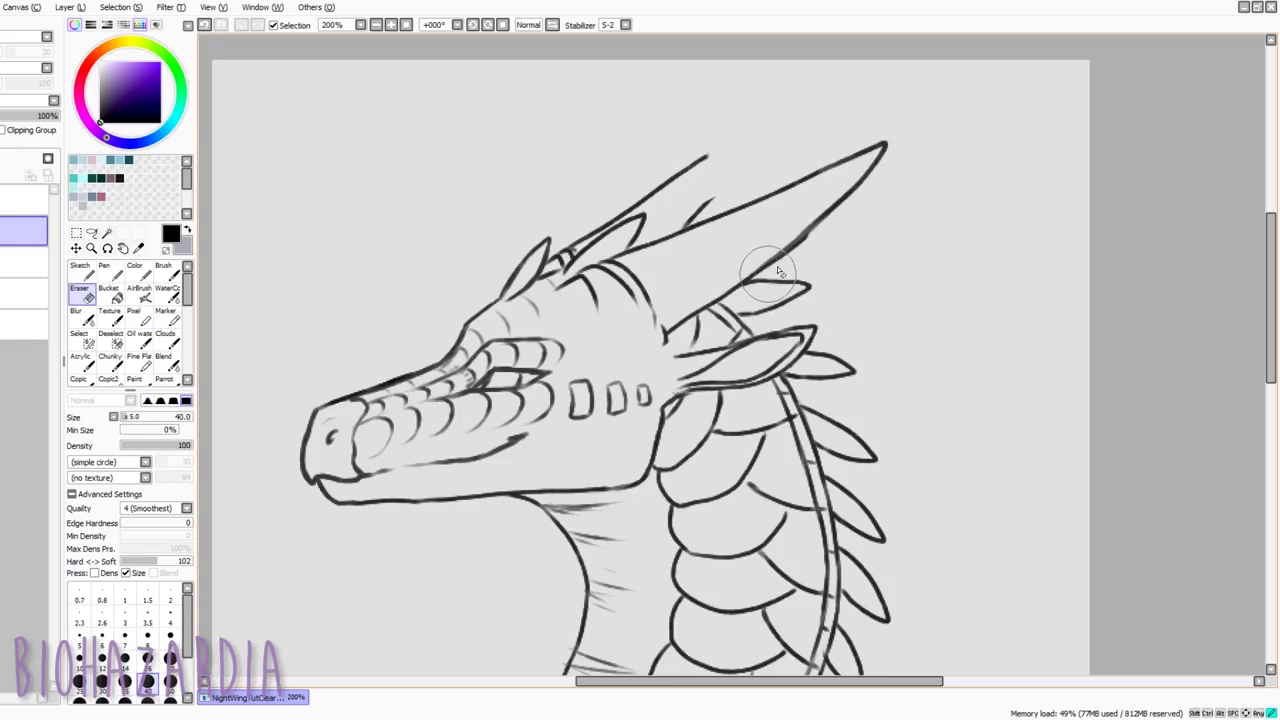
{"action": "left_click_drag", "start_coordinate": [778, 271], "coordinate": [808, 246]}
{"action": "key", "text": "e"}
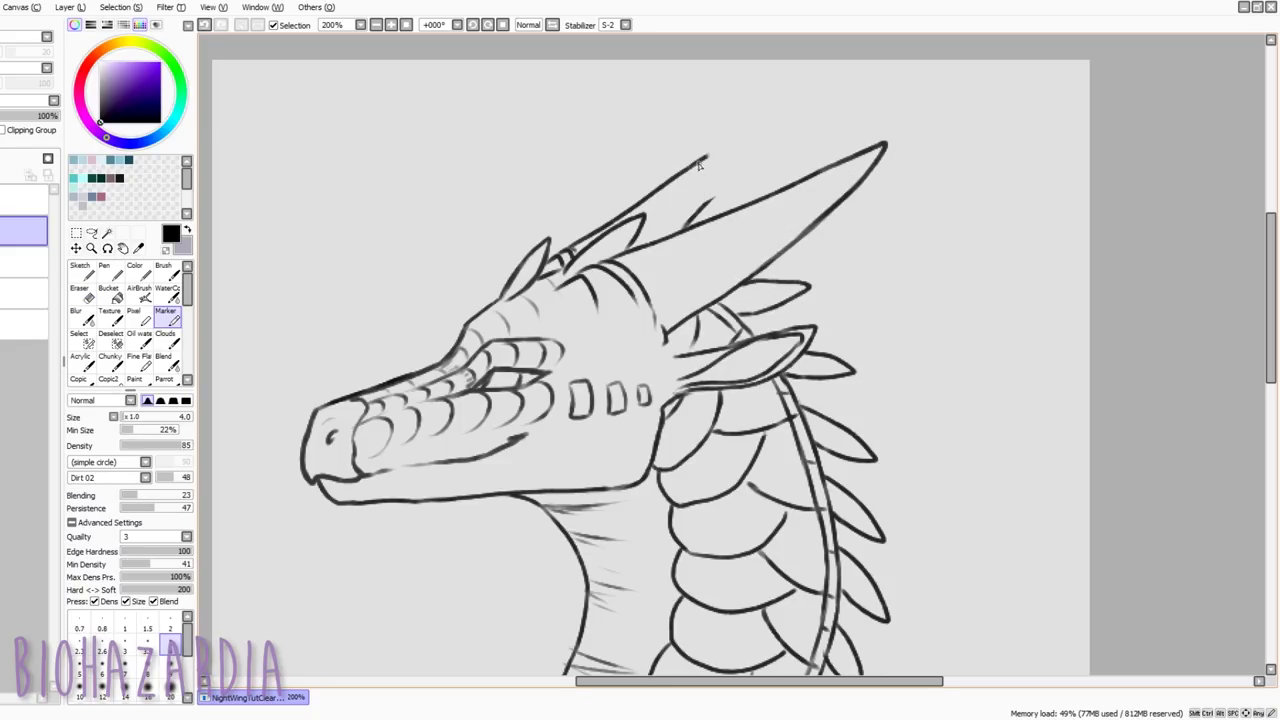
Redraw the far horn's tip slightly shorter, undoing the unsatisfactory strokes
{"action": "mouse_move", "coordinate": [699, 163]}
{"action": "left_mouse_down"}
{"action": "mouse_move", "coordinate": [738, 141]}
{"action": "mouse_move", "coordinate": [718, 184]}
{"action": "mouse_move", "coordinate": [721, 150]}
{"action": "mouse_move", "coordinate": [747, 155]}
{"action": "mouse_move", "coordinate": [709, 205]}
{"action": "mouse_move", "coordinate": [734, 143]}
{"action": "mouse_move", "coordinate": [706, 201]}
{"action": "mouse_move", "coordinate": [731, 178]}
{"action": "mouse_move", "coordinate": [718, 151]}
{"action": "mouse_move", "coordinate": [737, 123]}
{"action": "mouse_move", "coordinate": [664, 186]}
{"action": "left_mouse_up"}
{"action": "key", "text": "ctrl+z"}
{"action": "key", "text": "ctrl+z"}
{"action": "key", "text": "e"}
{"action": "key", "text": "m"}
{"action": "key", "text": "ctrl+z"}
Select the background around the line art with the Magic Wand, invert the selection and activate the layer below the line art
{"action": "scroll", "coordinate": [637, 189], "scroll_direction": "down", "scroll_amount": 5}
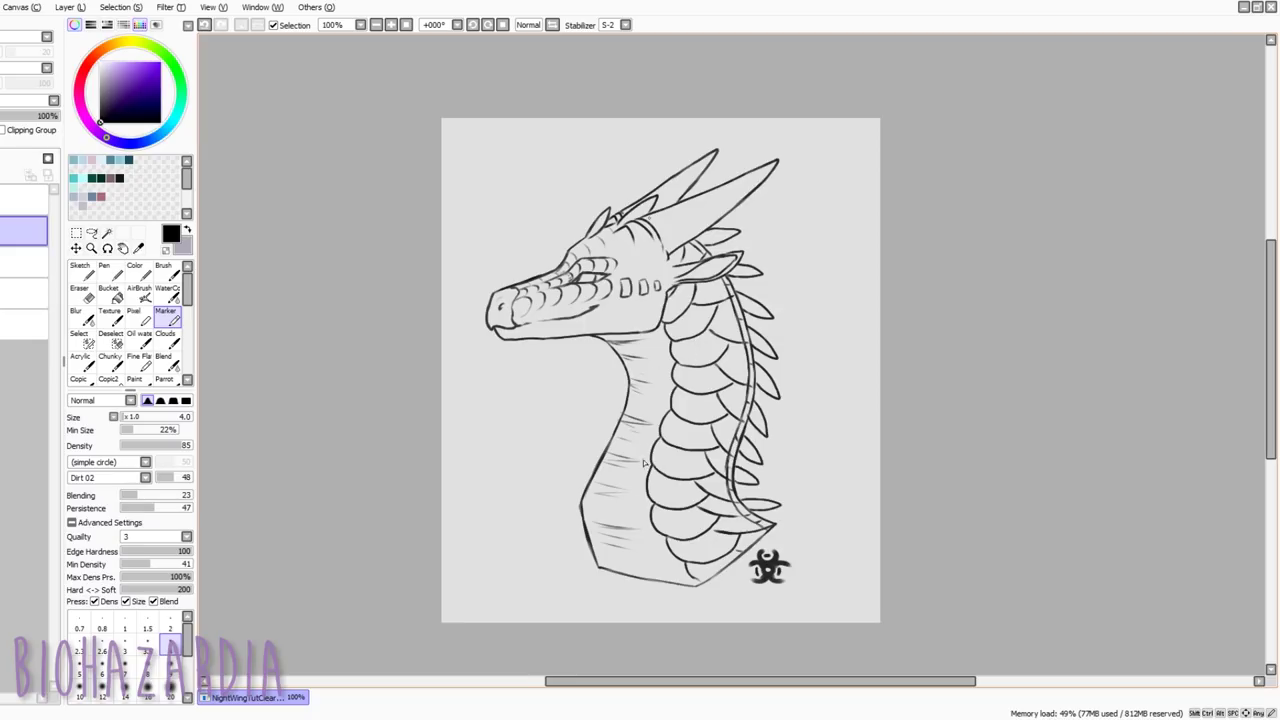
{"action": "left_click", "coordinate": [107, 232]}
{"action": "left_click", "coordinate": [527, 469]}
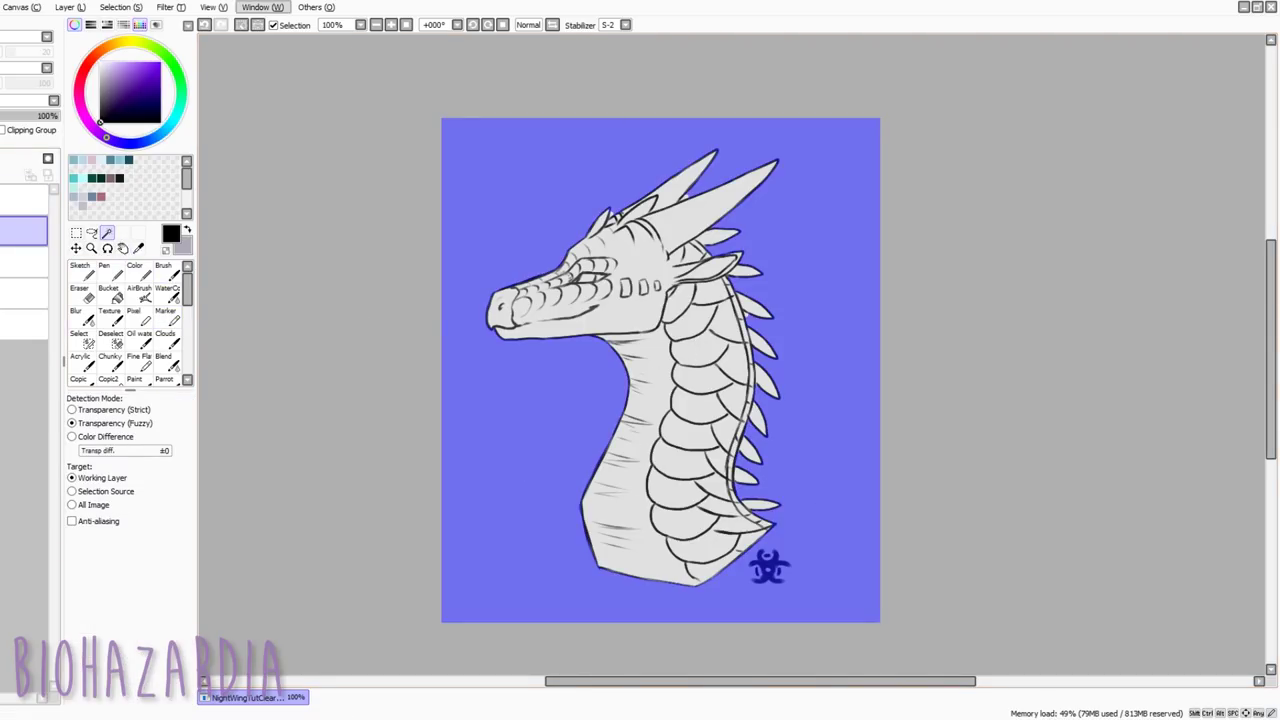
{"action": "left_click", "coordinate": [121, 8]}
{"action": "left_click", "coordinate": [155, 38]}
{"action": "left_click", "coordinate": [26, 262]}
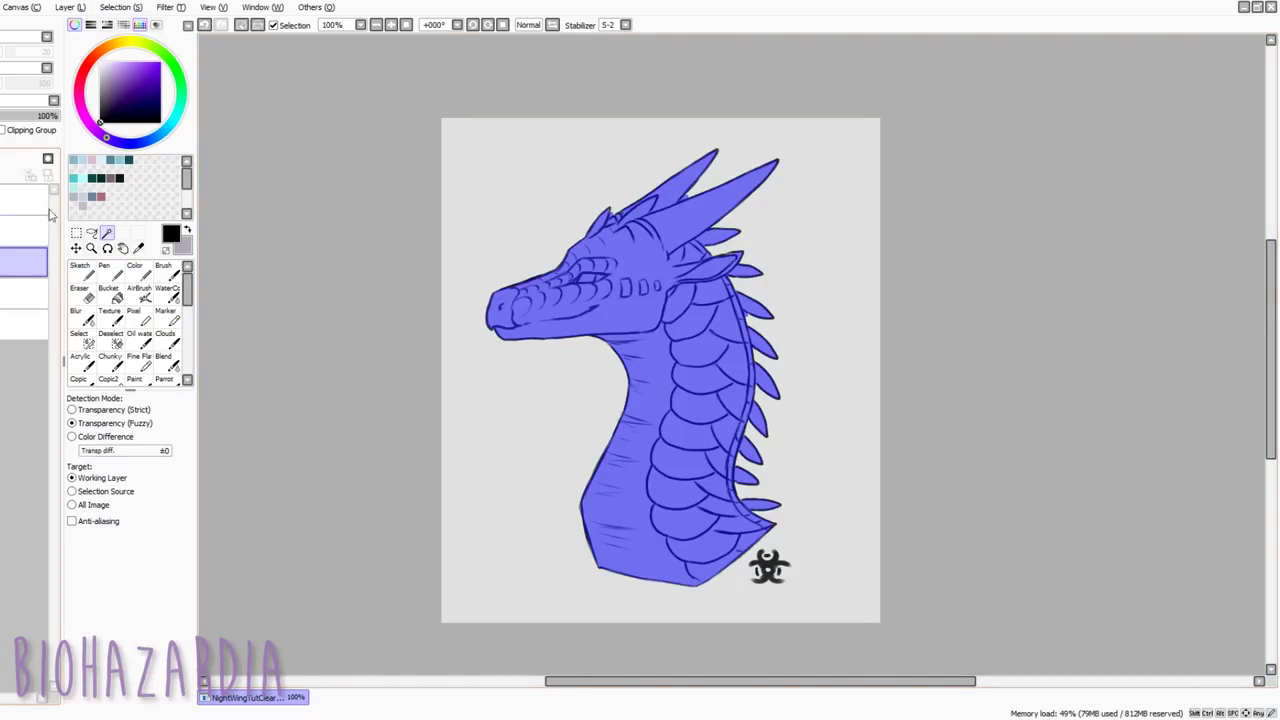
Bucket-fill the selected dragon with a near-black purple, refining the base colour to a dark blue-grey
{"action": "left_click_drag", "start_coordinate": [109, 101], "coordinate": [106, 116]}
{"action": "left_click", "coordinate": [112, 295]}
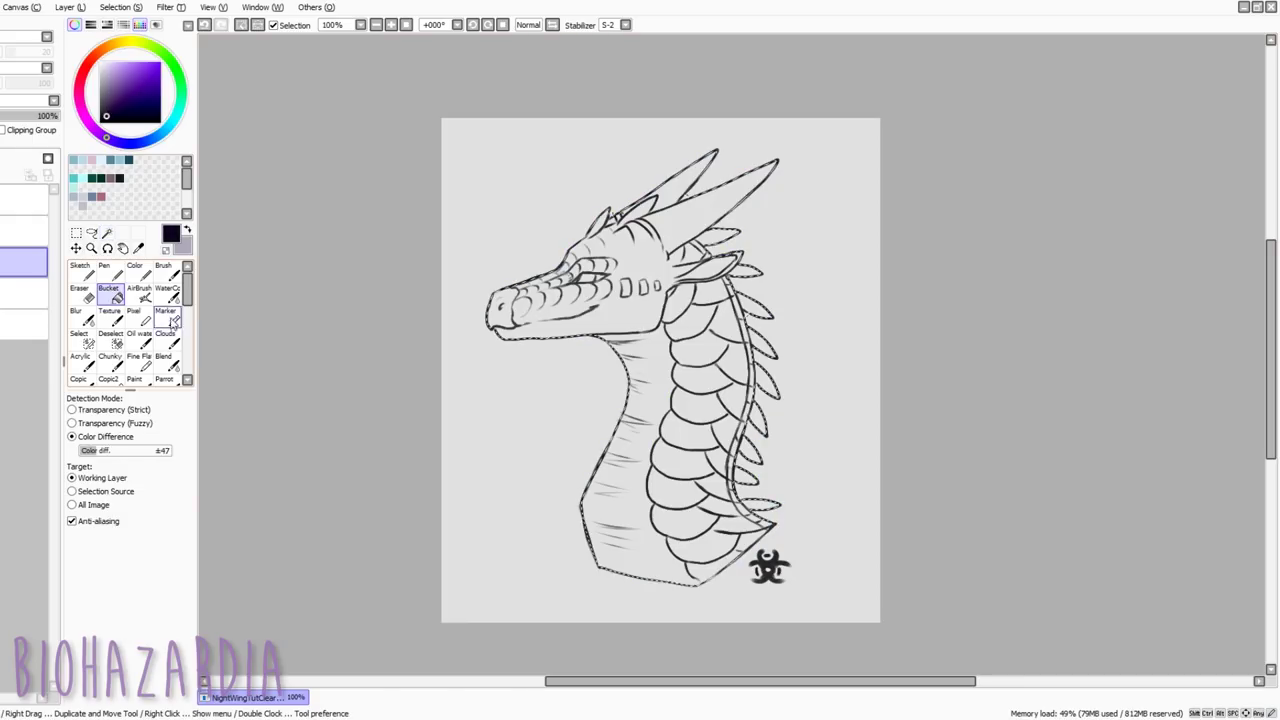
{"action": "left_click", "coordinate": [723, 406]}
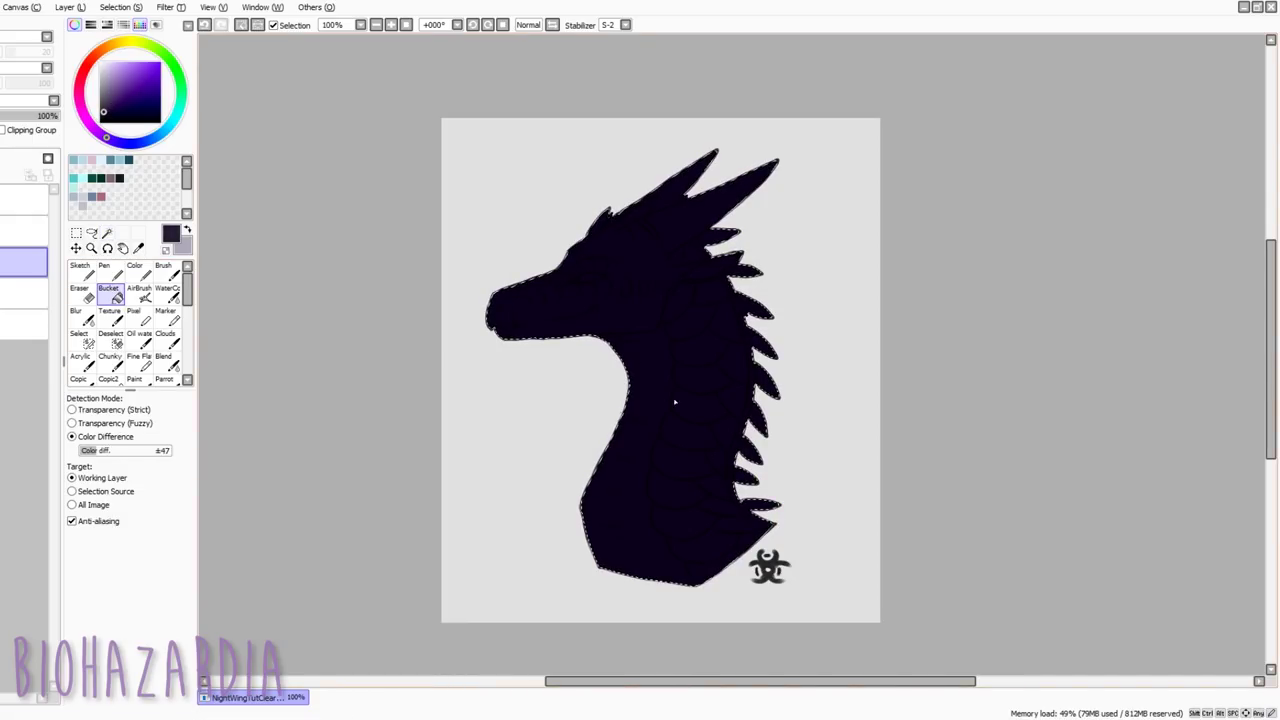
{"action": "left_click", "coordinate": [674, 402]}
{"action": "left_click_drag", "start_coordinate": [104, 109], "coordinate": [101, 111]}
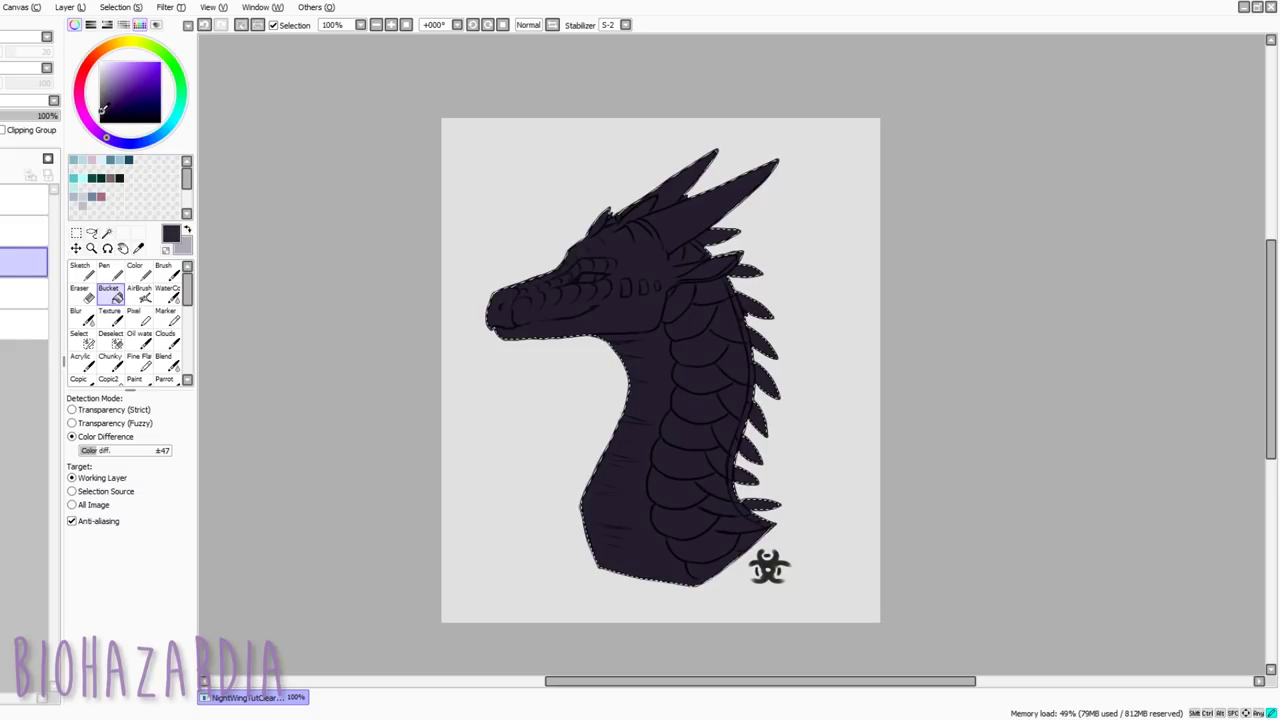
{"action": "left_click", "coordinate": [720, 389]}
{"action": "left_click", "coordinate": [77, 233]}
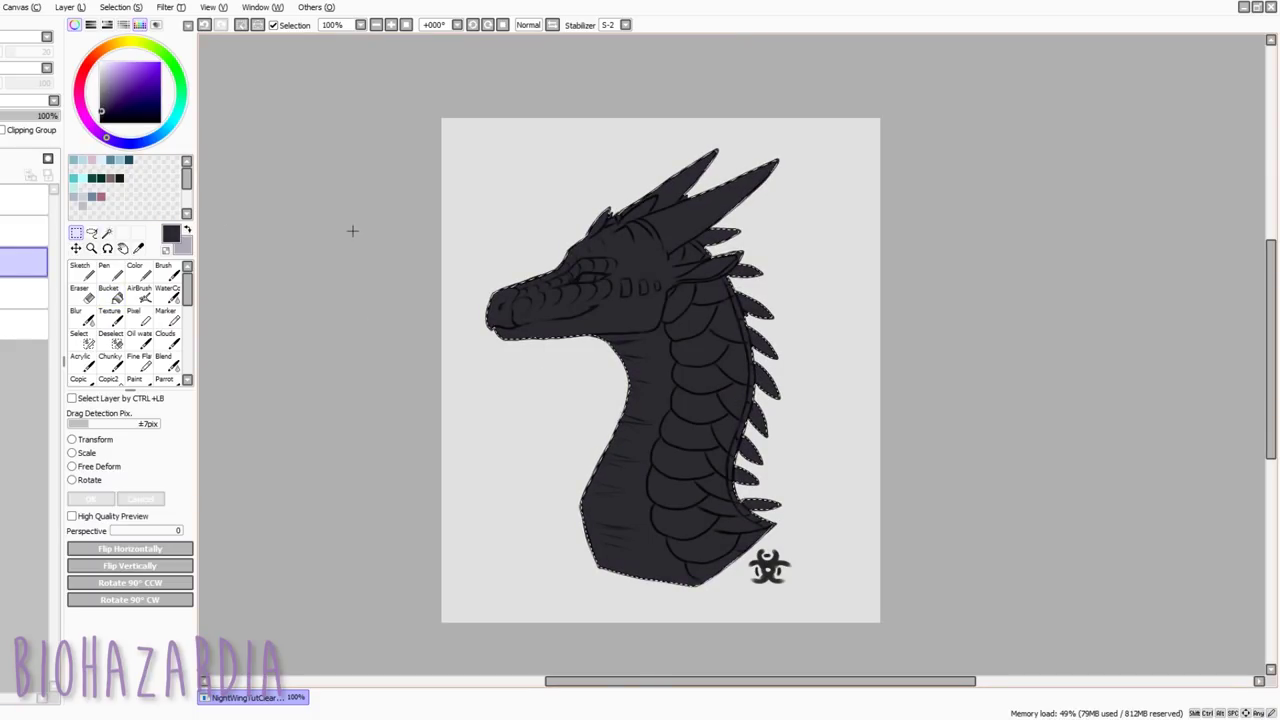
Clear the selection and touch up the base colour's edges along the neck and back spikes with a 7 px Marker and the Eraser
{"action": "key", "text": "ctrl+d"}
{"action": "scroll", "coordinate": [773, 527], "scroll_direction": "up", "scroll_amount": 2}
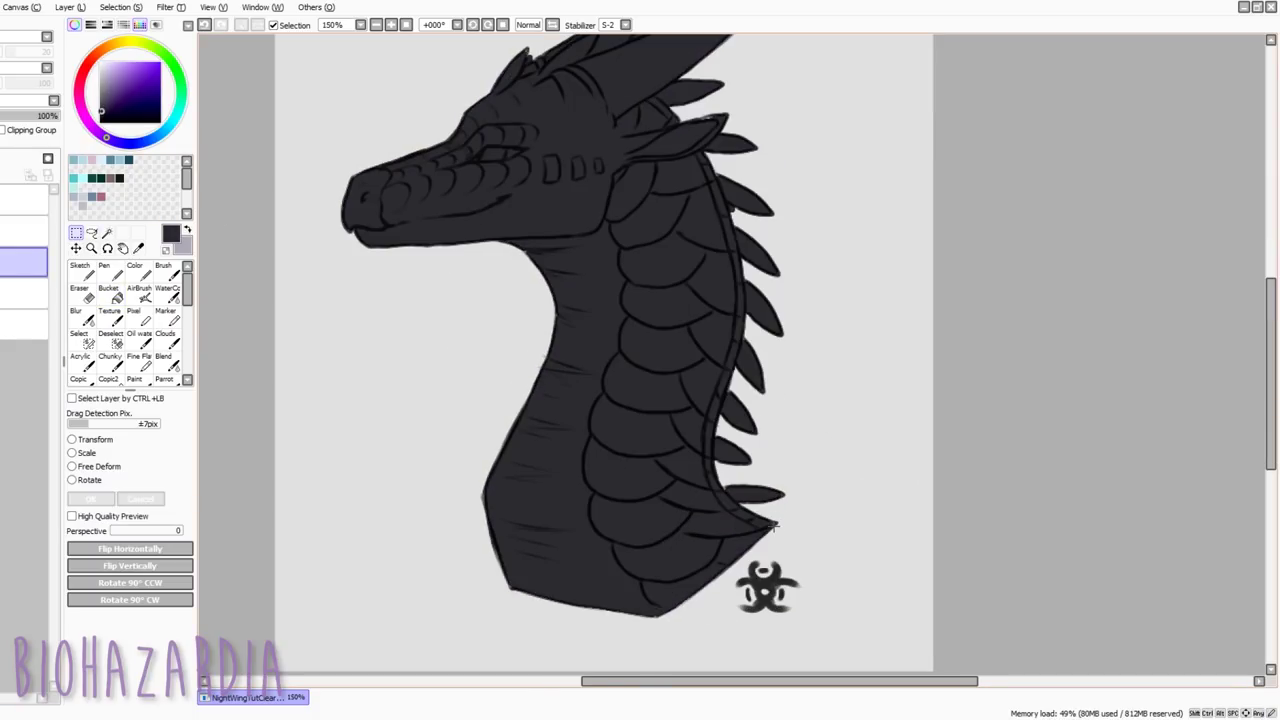
{"action": "key", "text": "m"}
{"action": "key", "text": "bracketright"}
{"action": "key", "text": "bracketright"}
{"action": "key", "text": "bracketright"}
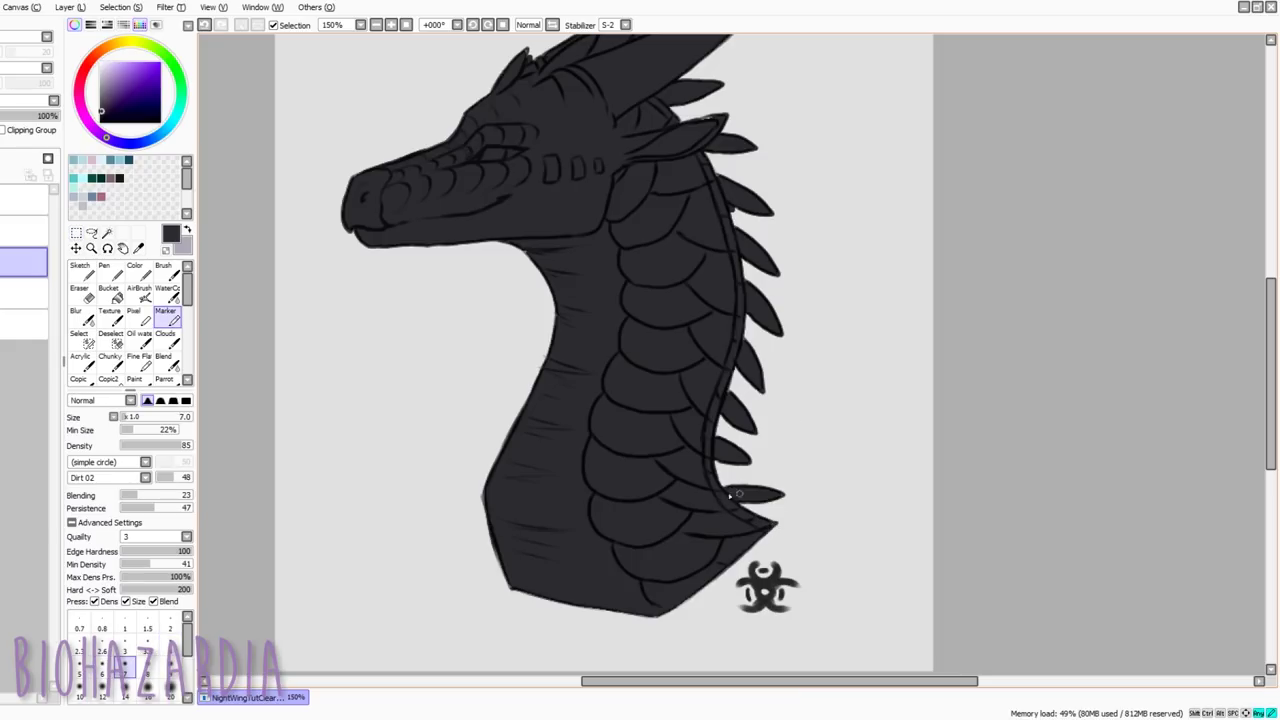
{"action": "left_click_drag", "start_coordinate": [164, 443], "coordinate": [217, 446]}
{"action": "key", "text": "e"}
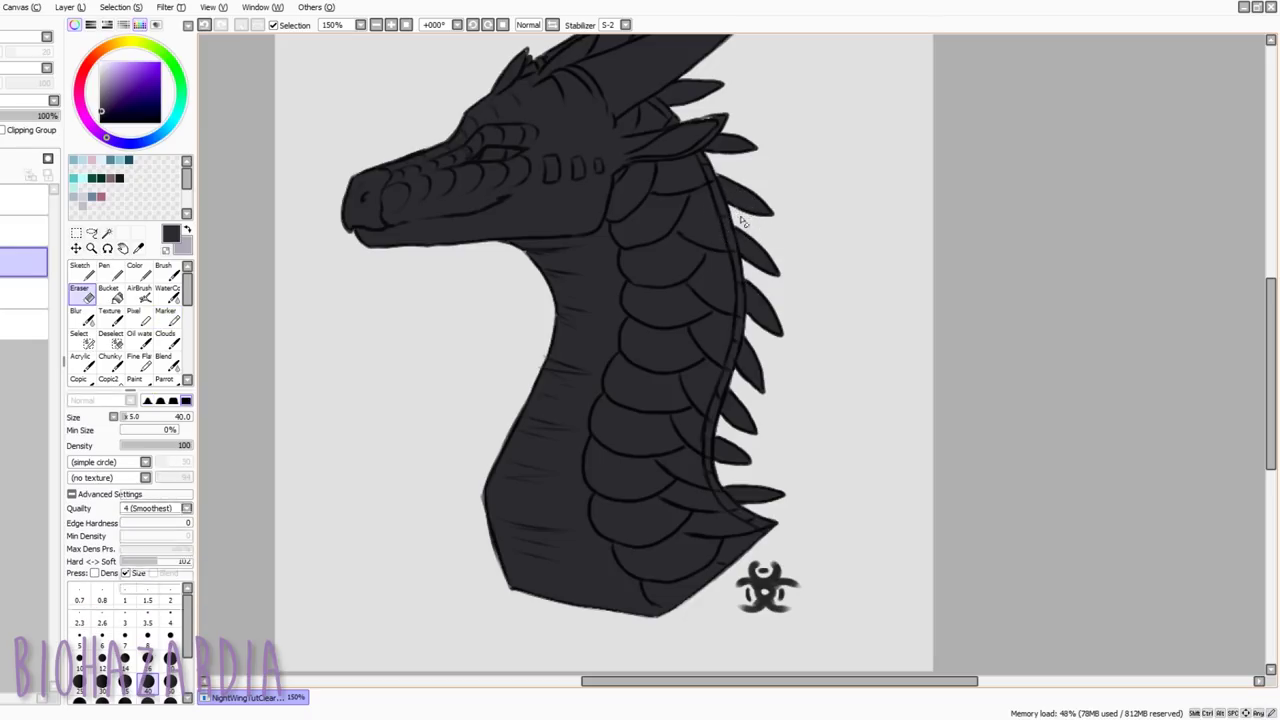
{"action": "key", "text": "m"}
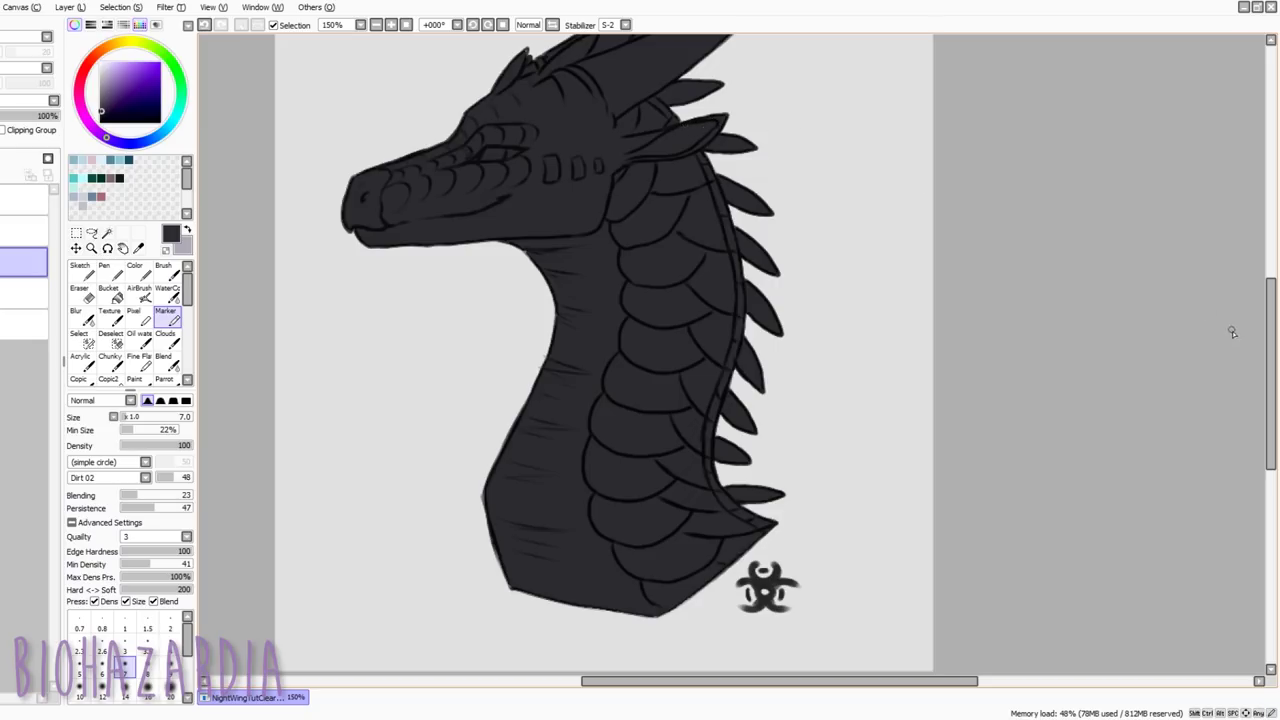
Clean up the base colour around the small brow spike and the base of the far horn with Marker and Eraser
{"action": "scroll", "coordinate": [668, 186], "scroll_direction": "up", "scroll_amount": 3}
{"action": "key", "text": "e"}
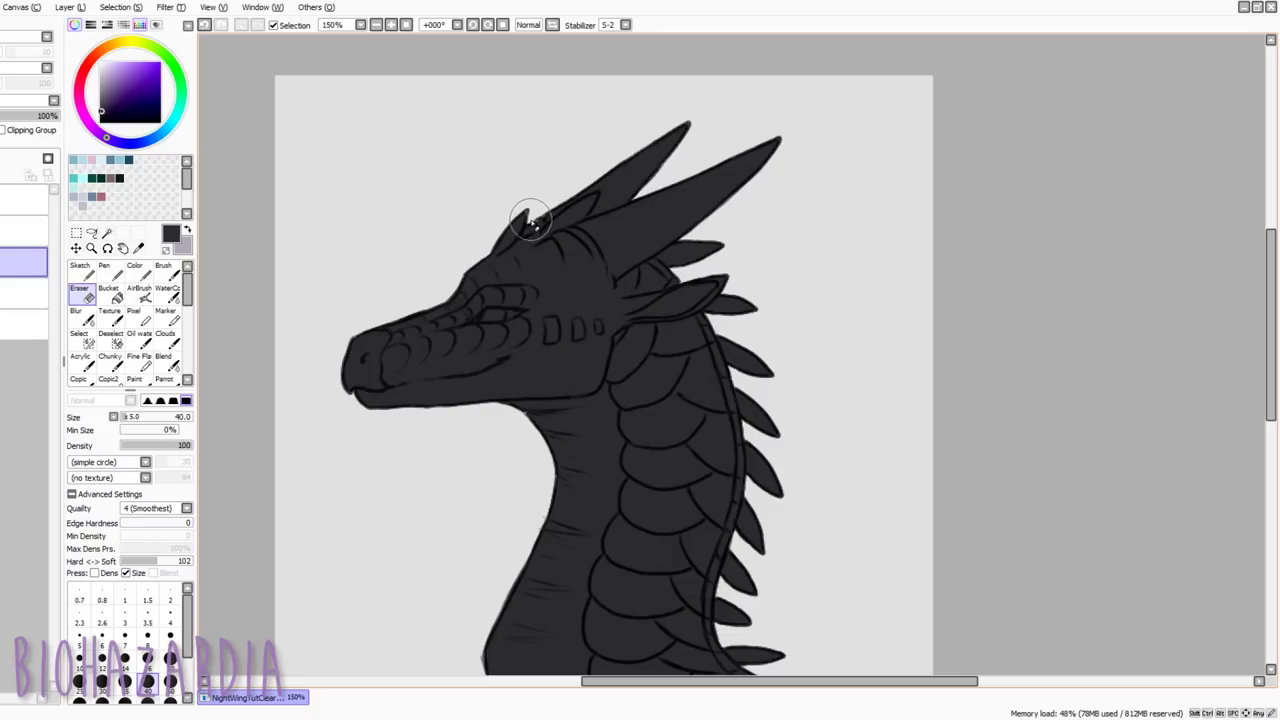
{"action": "key", "text": "m"}
{"action": "left_click_drag", "start_coordinate": [529, 216], "coordinate": [527, 213]}
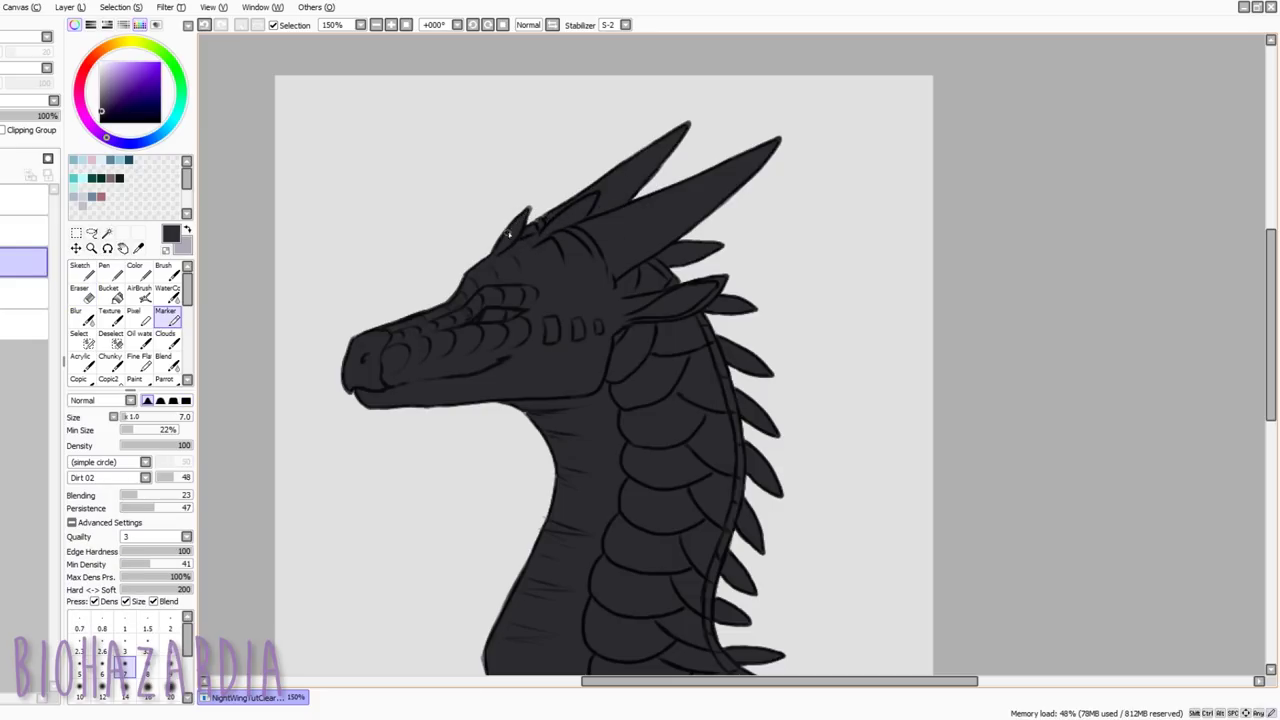
{"action": "key", "text": "e"}
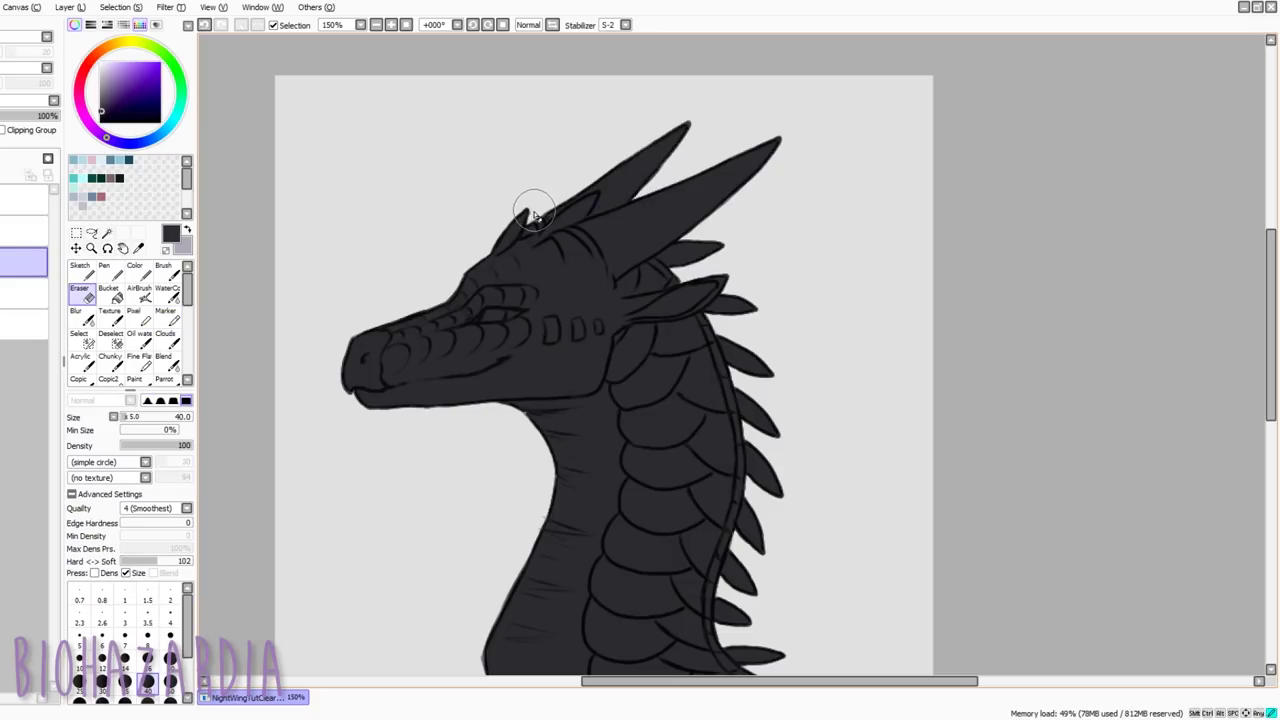
{"action": "key", "text": "b"}
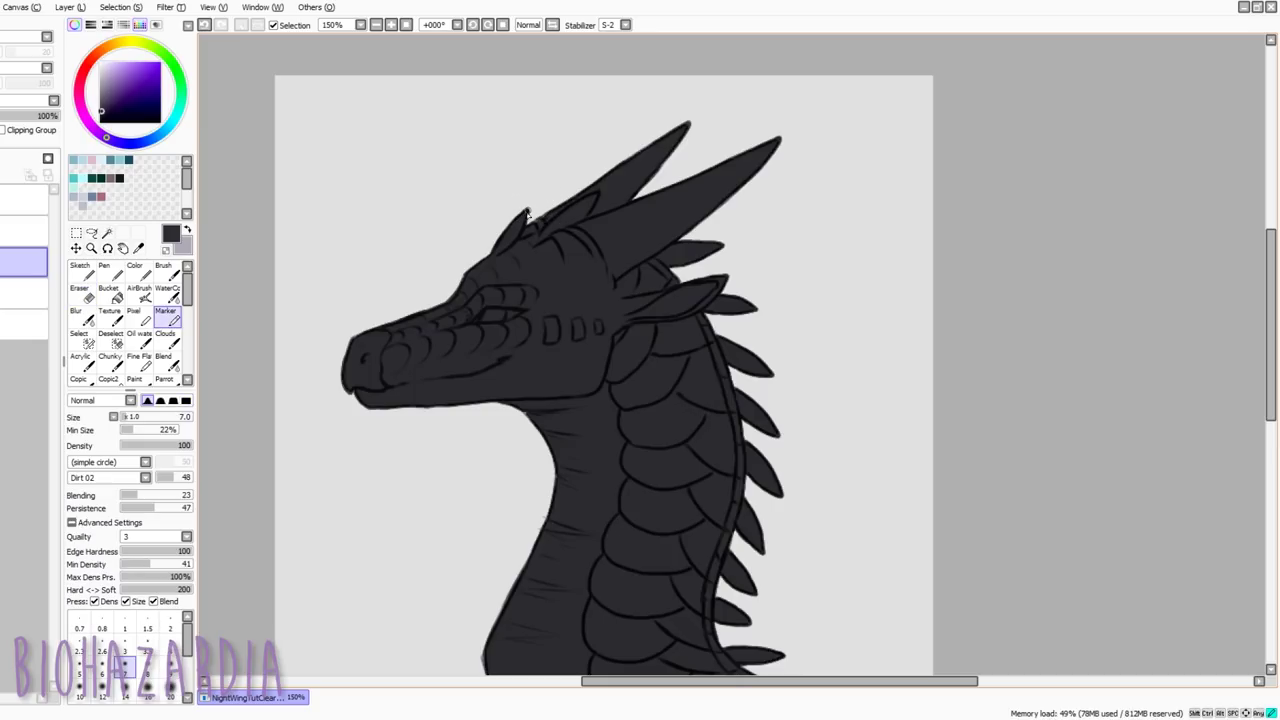
{"action": "key", "text": "e"}
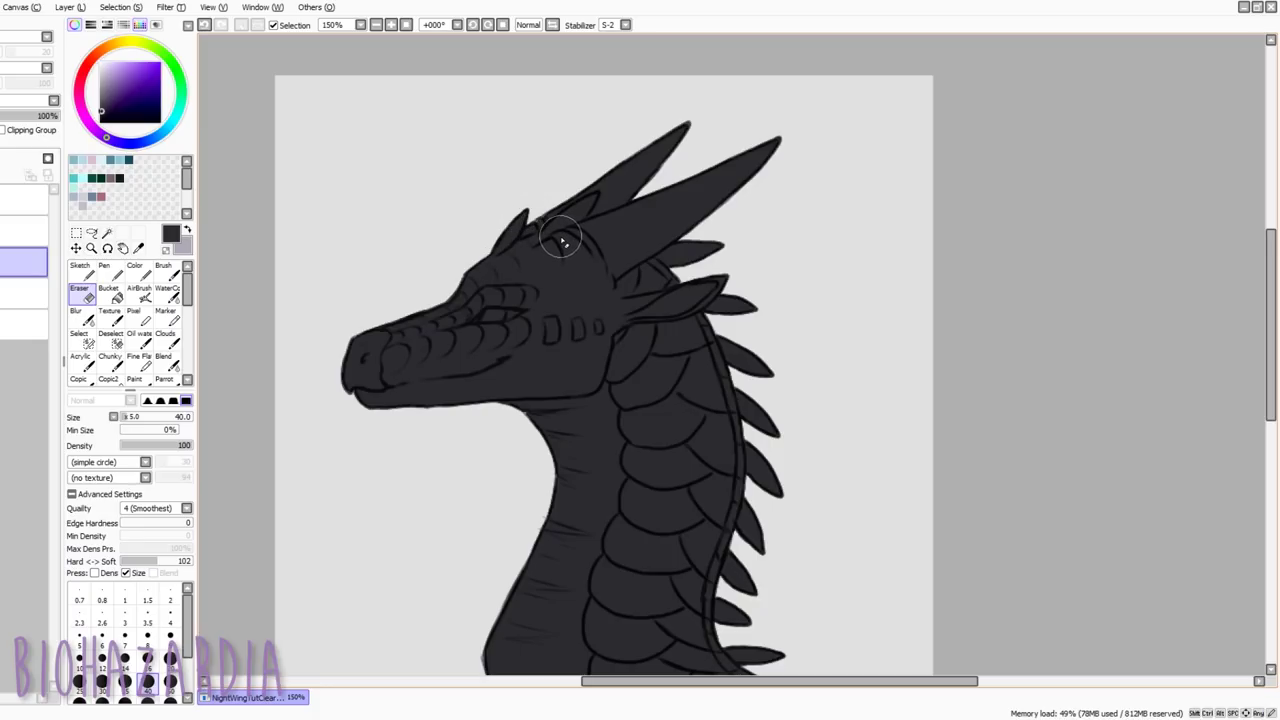
{"action": "key", "text": "b"}
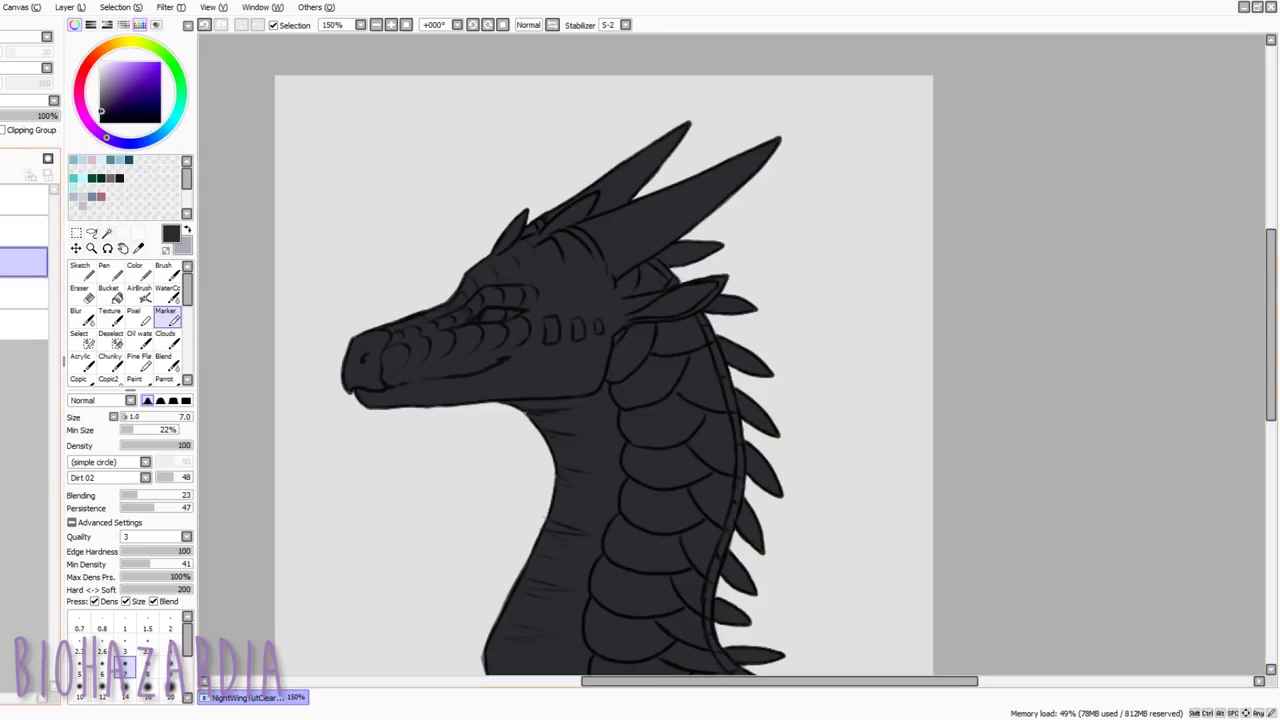
Add a layer clipped to the base, choose a mid purple-grey, and Magic Wand the neck's underside from the line art as its selection
{"action": "left_click", "coordinate": [4, 130]}
{"action": "scroll", "coordinate": [566, 441], "scroll_direction": "down", "scroll_amount": 1}
{"action": "scroll", "coordinate": [581, 640], "scroll_direction": "up", "scroll_amount": 1}
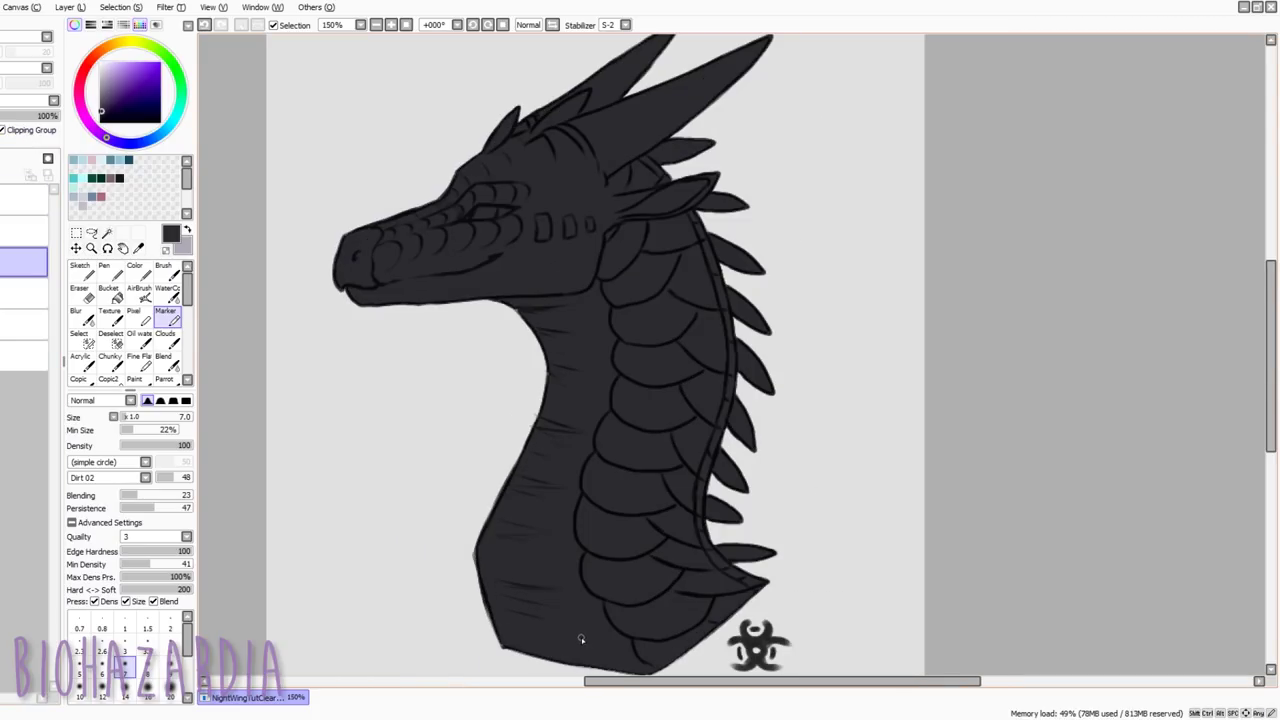
{"action": "left_click_drag", "start_coordinate": [103, 91], "coordinate": [103, 94]}
{"action": "left_click", "coordinate": [107, 233]}
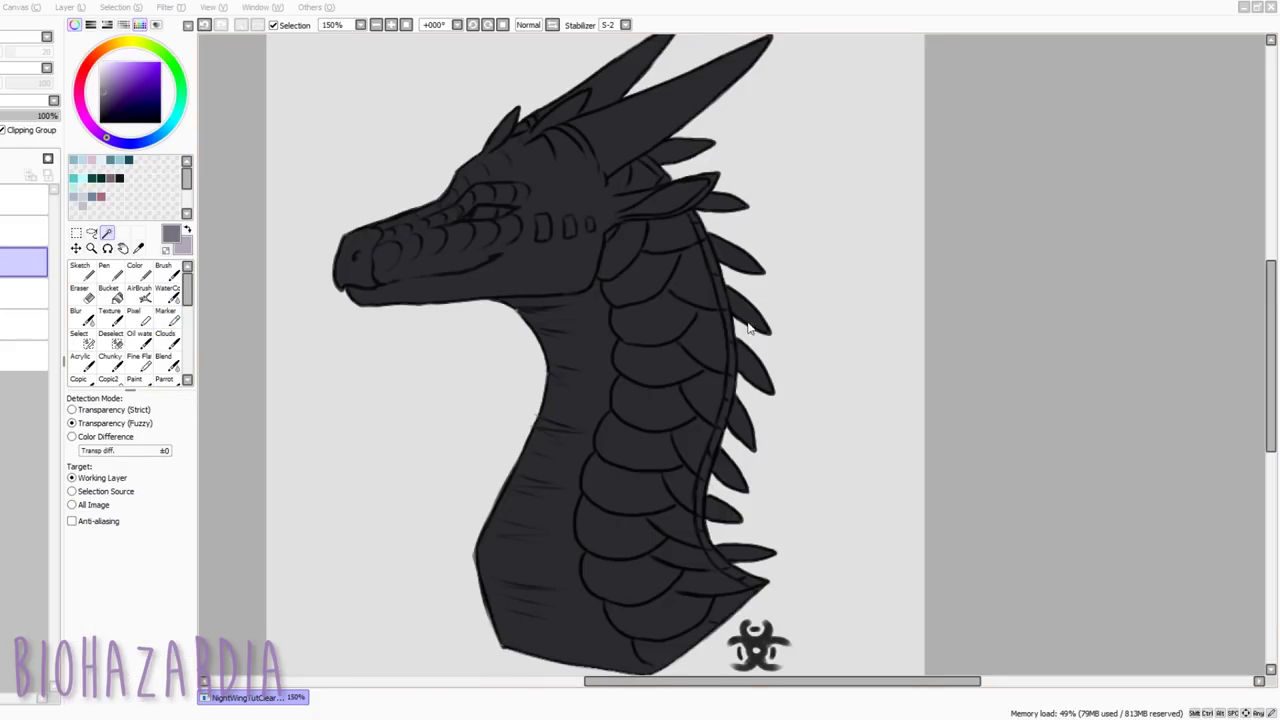
{"action": "left_click", "coordinate": [24, 231]}
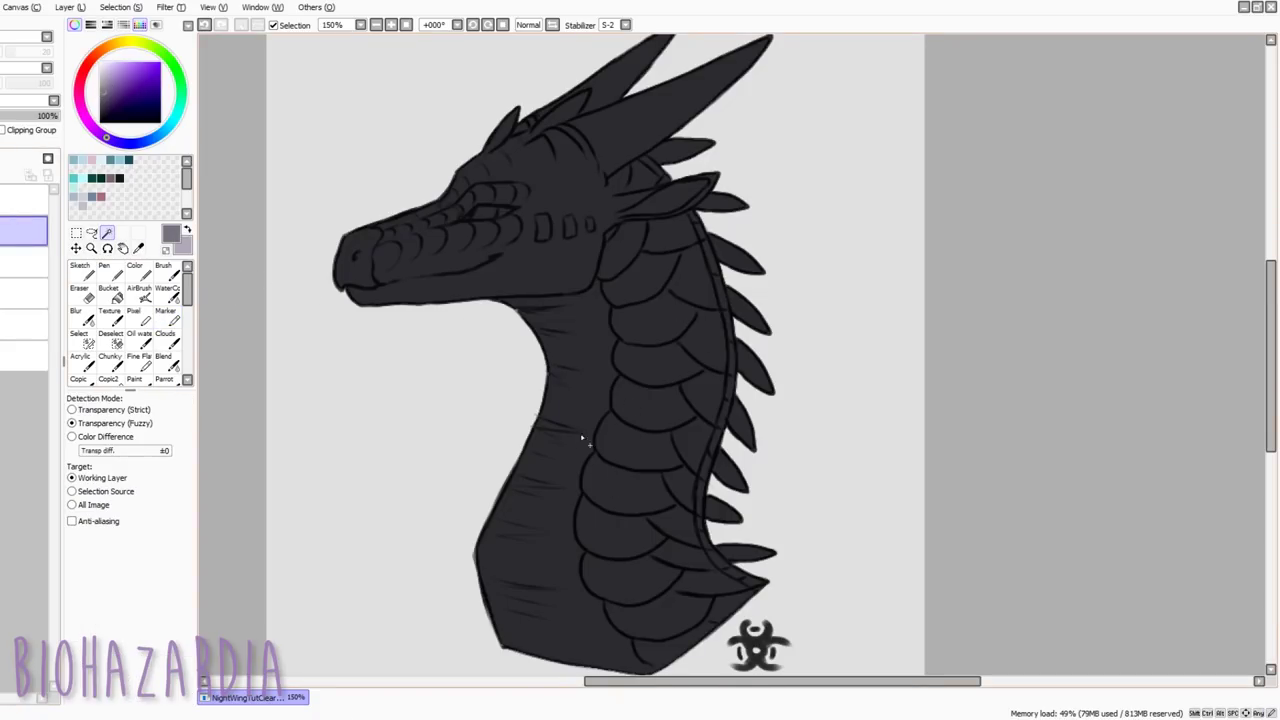
{"action": "left_click", "coordinate": [580, 440]}
{"action": "left_click", "coordinate": [40, 263]}
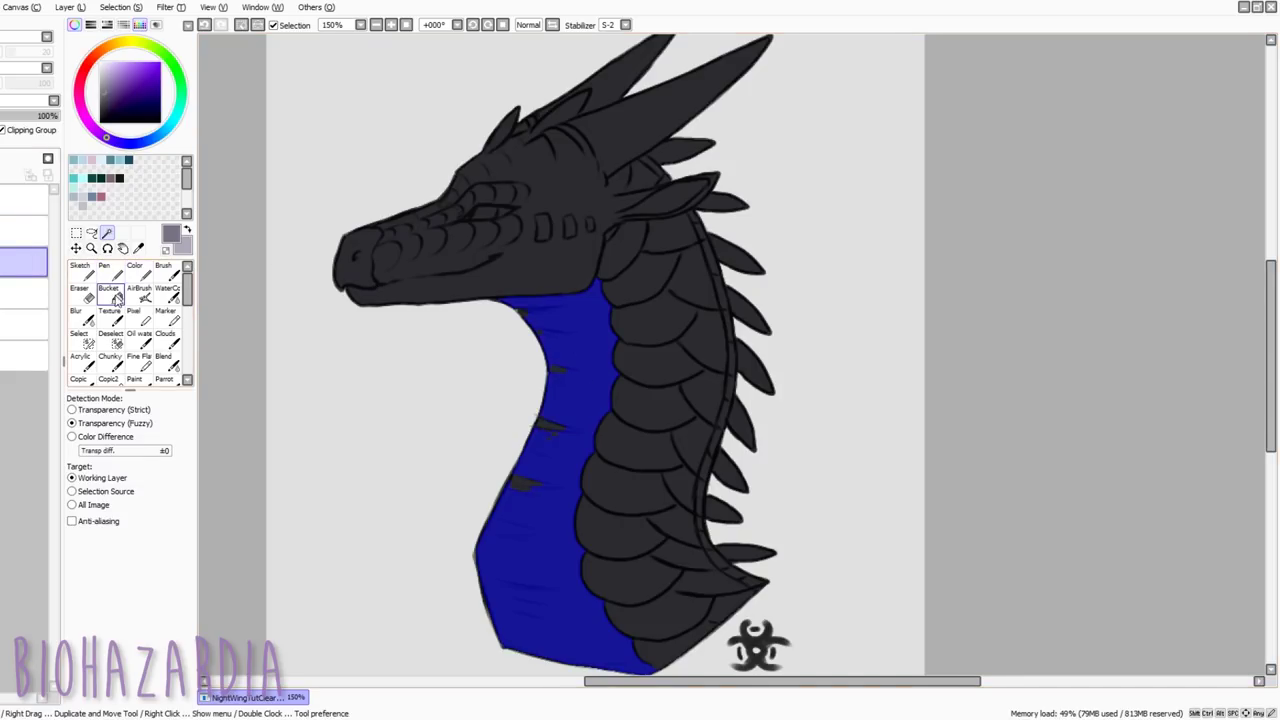
Bucket-fill the selected neck underside on the clipped layer, refining its colour to a more neutral mid grey
{"action": "left_click", "coordinate": [111, 295]}
{"action": "left_click", "coordinate": [556, 384]}
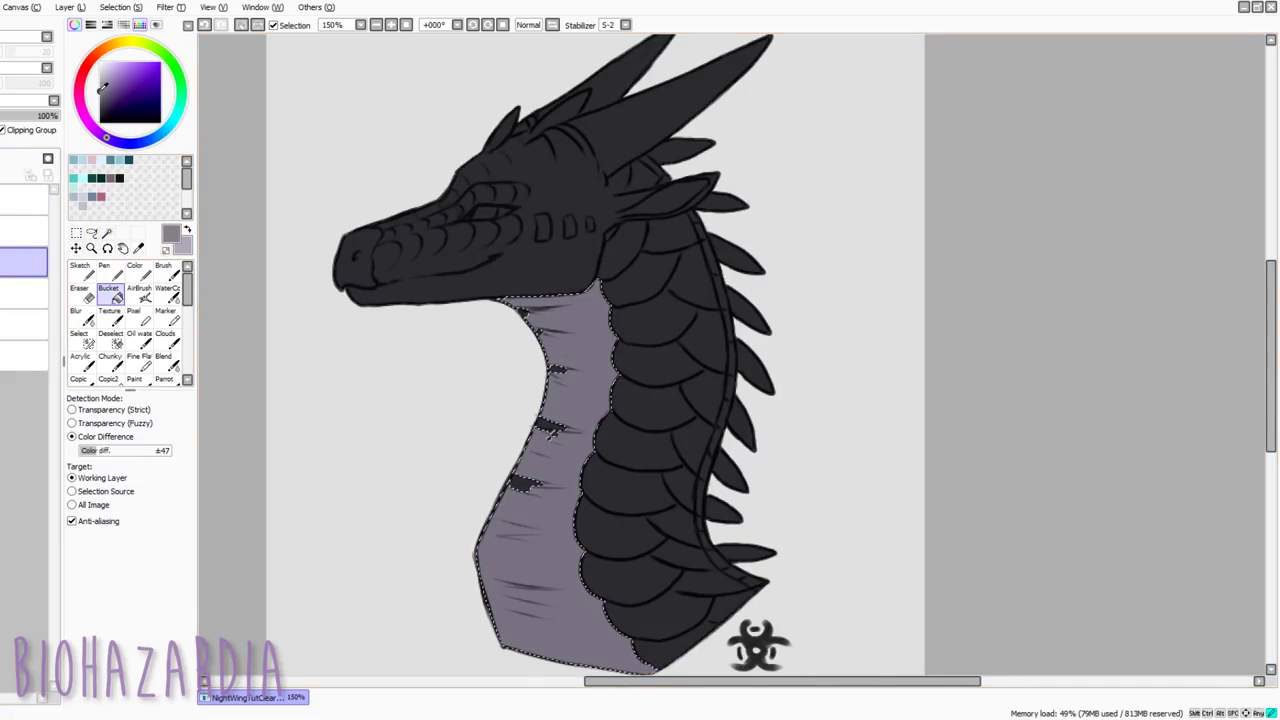
{"action": "left_click", "coordinate": [566, 394]}
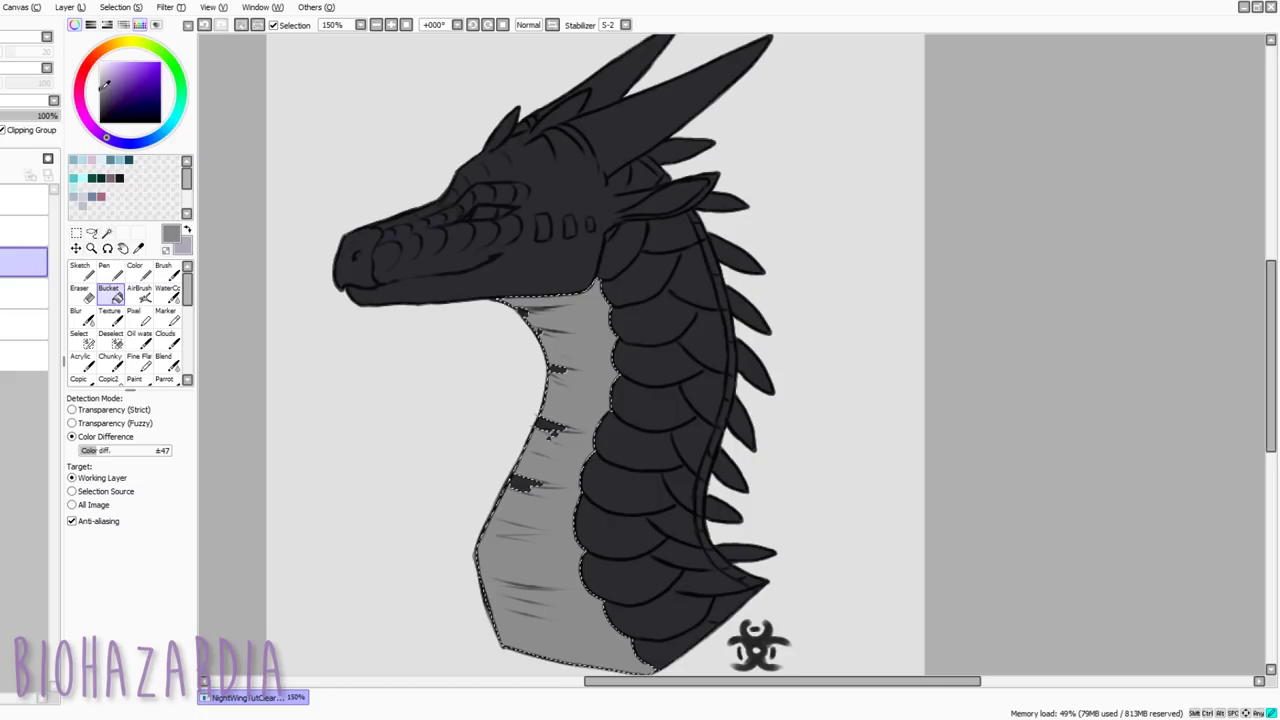
Deselect and paint the unfilled gaps along the throat's front edge grey with the Marker at size 12, reduced to 10
{"action": "left_click", "coordinate": [165, 315]}
{"action": "key", "text": "ctrl+d"}
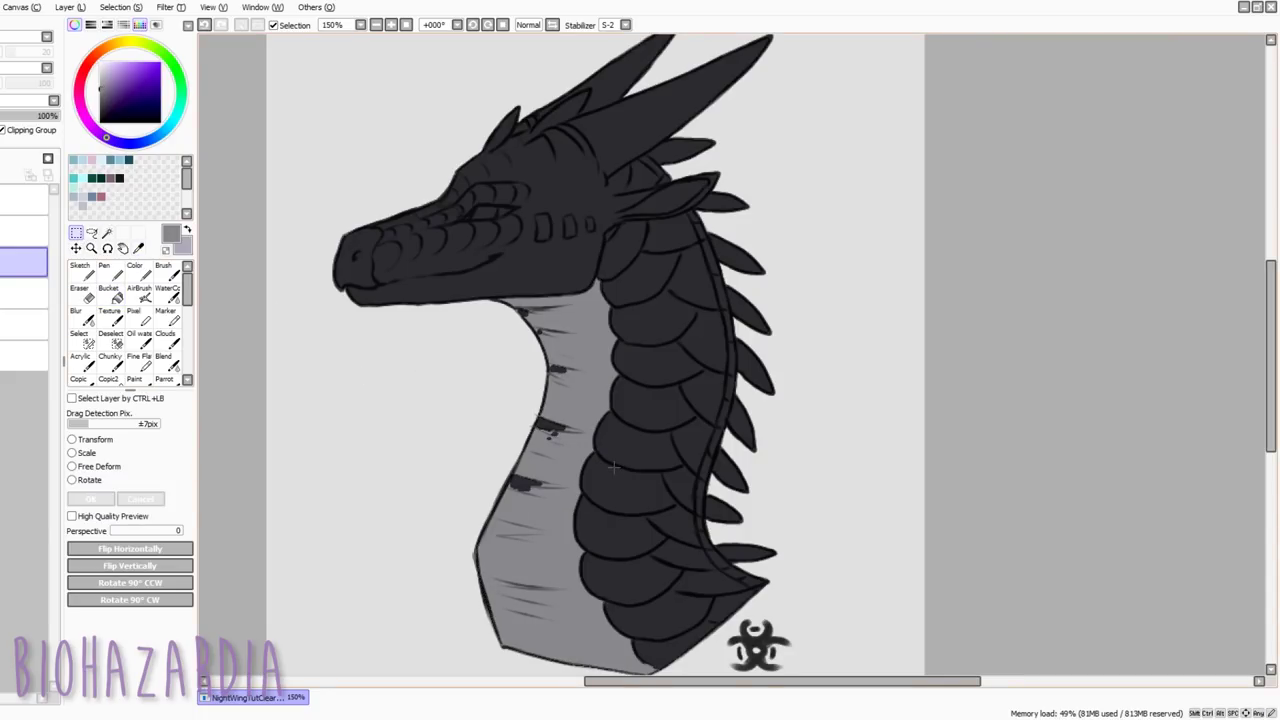
{"action": "key", "text": "bracketright"}
{"action": "key", "text": "bracketright"}
{"action": "key", "text": "bracketright"}
{"action": "key", "text": "bracketright"}
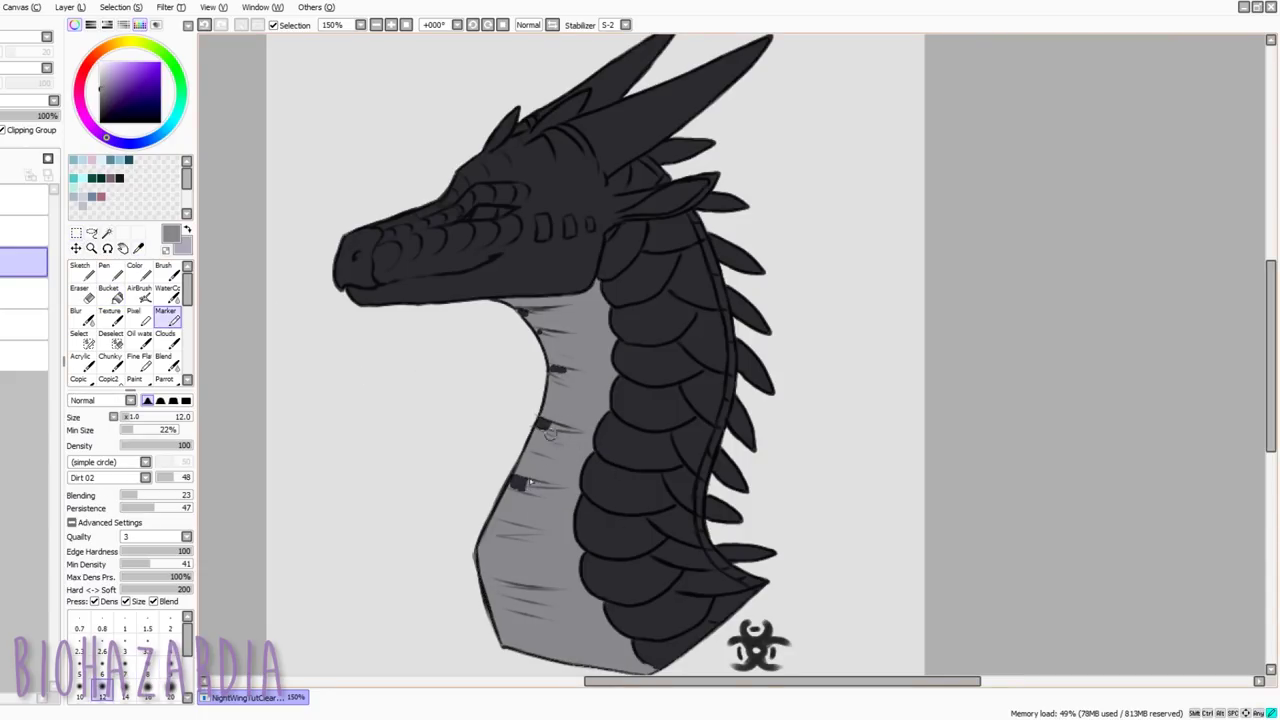
{"action": "left_click_drag", "start_coordinate": [530, 483], "coordinate": [543, 432]}
{"action": "mouse_move", "coordinate": [558, 385]}
{"action": "left_mouse_down"}
{"action": "mouse_move", "coordinate": [552, 340]}
{"action": "mouse_move", "coordinate": [517, 392]}
{"action": "left_mouse_up"}
{"action": "key", "text": "bracketleft"}
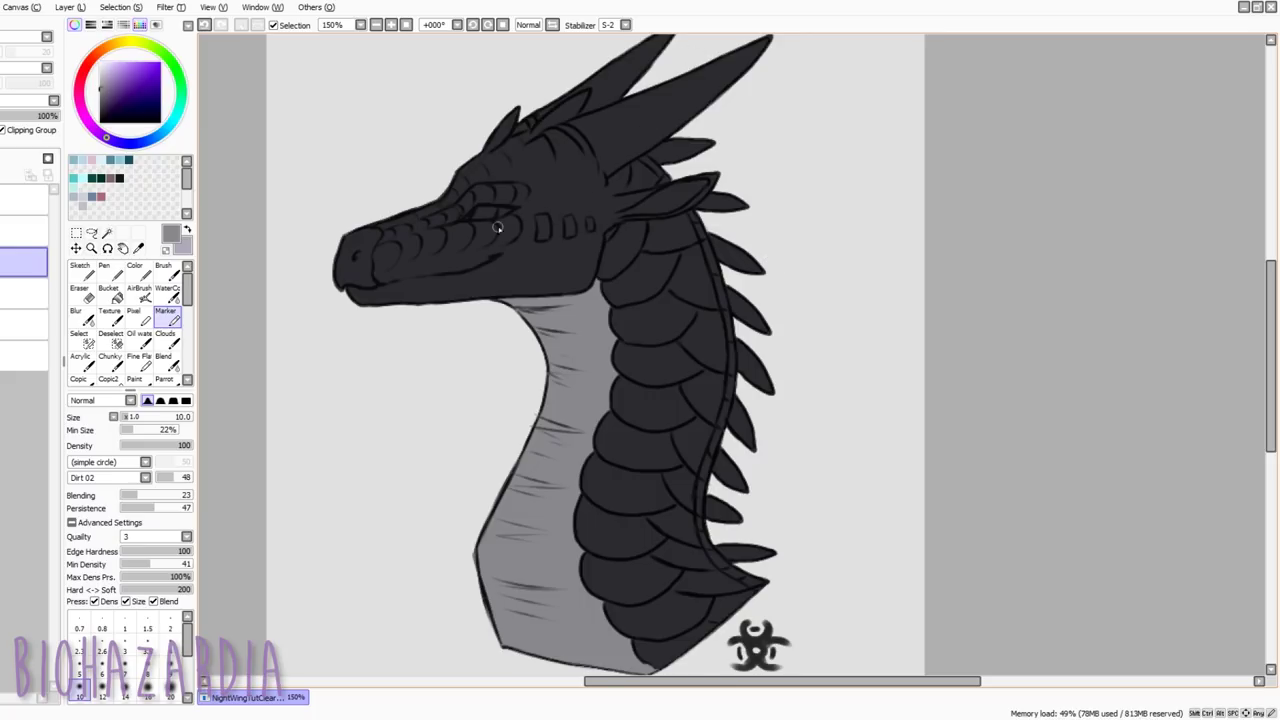
Sample the head's dark colour, lighten it slightly and bucket-fill the base layer with the resulting purple-grey
{"action": "left_click", "coordinate": [564, 181], "text": "alt"}
{"action": "left_click", "coordinate": [40, 293]}
{"action": "left_click", "coordinate": [101, 110]}
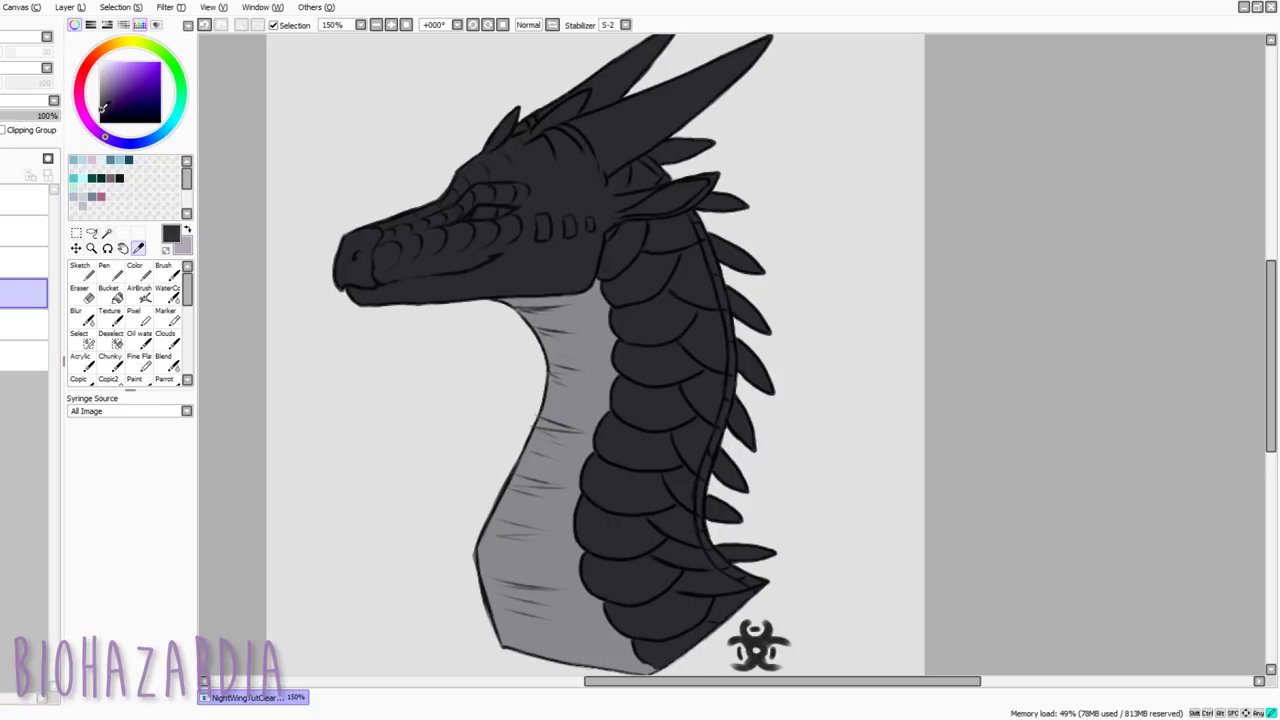
{"action": "left_click", "coordinate": [108, 290]}
{"action": "left_click", "coordinate": [609, 233]}
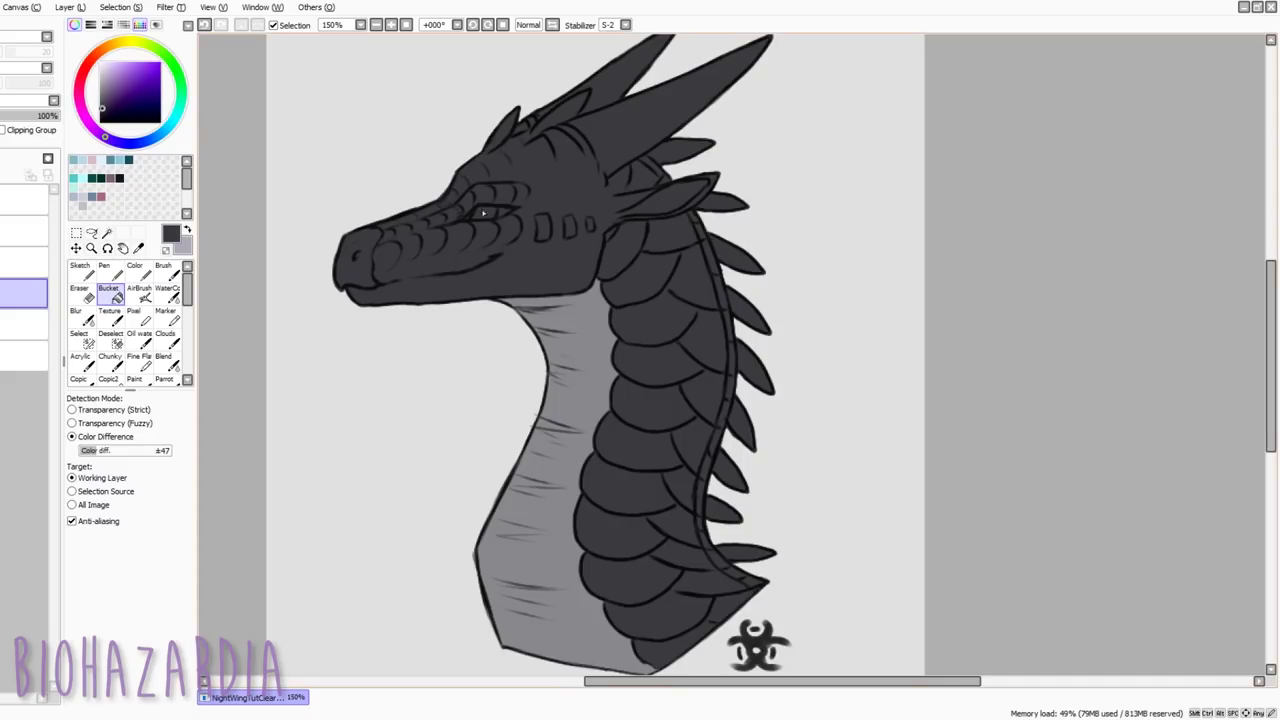
On a new clipped layer, shade the snout, forehead and far horn near-black purple with the Marker, enlarging it from 12 to 25
{"action": "left_click", "coordinate": [24, 262]}
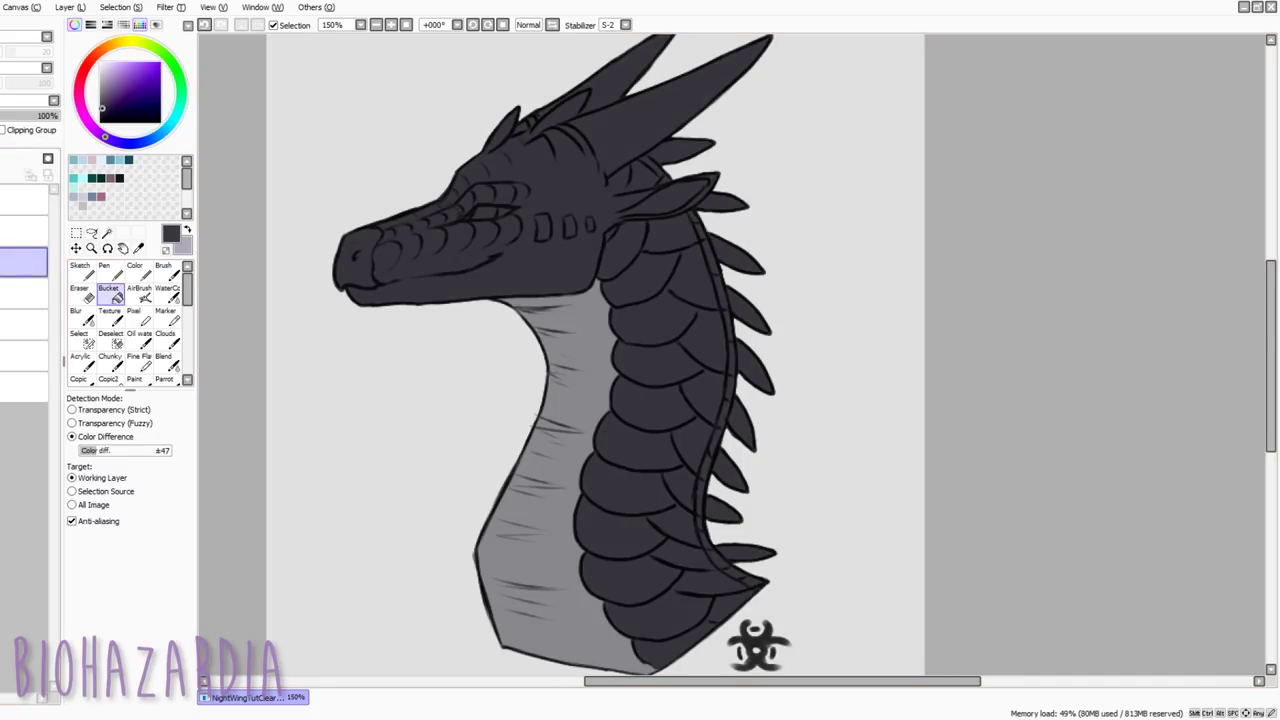
{"action": "left_click", "coordinate": [4, 130]}
{"action": "left_click", "coordinate": [103, 115]}
{"action": "left_click", "coordinate": [167, 317]}
{"action": "key", "text": "bracketright"}
{"action": "key", "text": "bracketright"}
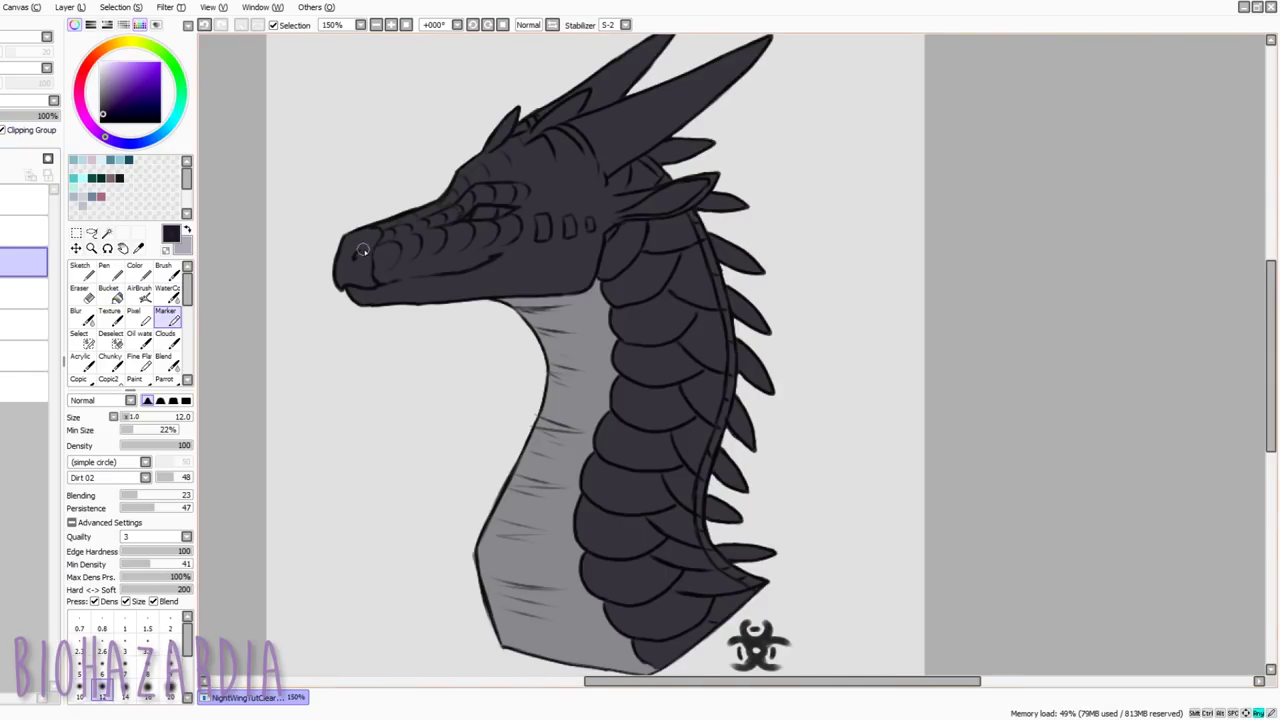
{"action": "mouse_move", "coordinate": [358, 246]}
{"action": "left_mouse_down"}
{"action": "mouse_move", "coordinate": [343, 280]}
{"action": "mouse_move", "coordinate": [371, 280]}
{"action": "mouse_move", "coordinate": [381, 229]}
{"action": "mouse_move", "coordinate": [458, 206]}
{"action": "mouse_move", "coordinate": [503, 130]}
{"action": "mouse_move", "coordinate": [590, 91]}
{"action": "mouse_move", "coordinate": [491, 172]}
{"action": "mouse_move", "coordinate": [532, 168]}
{"action": "mouse_move", "coordinate": [559, 146]}
{"action": "mouse_move", "coordinate": [595, 172]}
{"action": "mouse_move", "coordinate": [626, 140]}
{"action": "mouse_move", "coordinate": [579, 128]}
{"action": "mouse_move", "coordinate": [592, 86]}
{"action": "left_mouse_up"}
{"action": "key", "text": "]"}
{"action": "key", "text": "]"}
{"action": "key", "text": "]"}
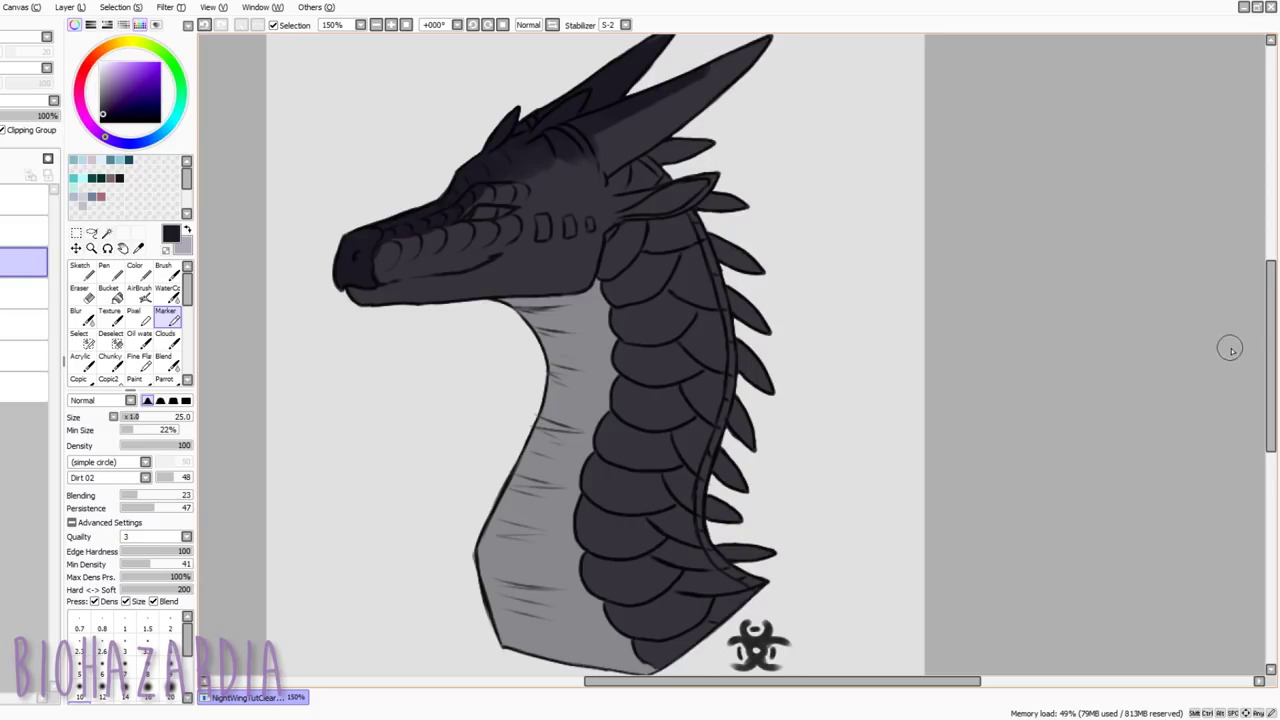
Darken the near horn and the spikes behind the head with the Marker at size 16
{"action": "scroll", "coordinate": [1230, 348], "scroll_direction": "up", "scroll_amount": 2}
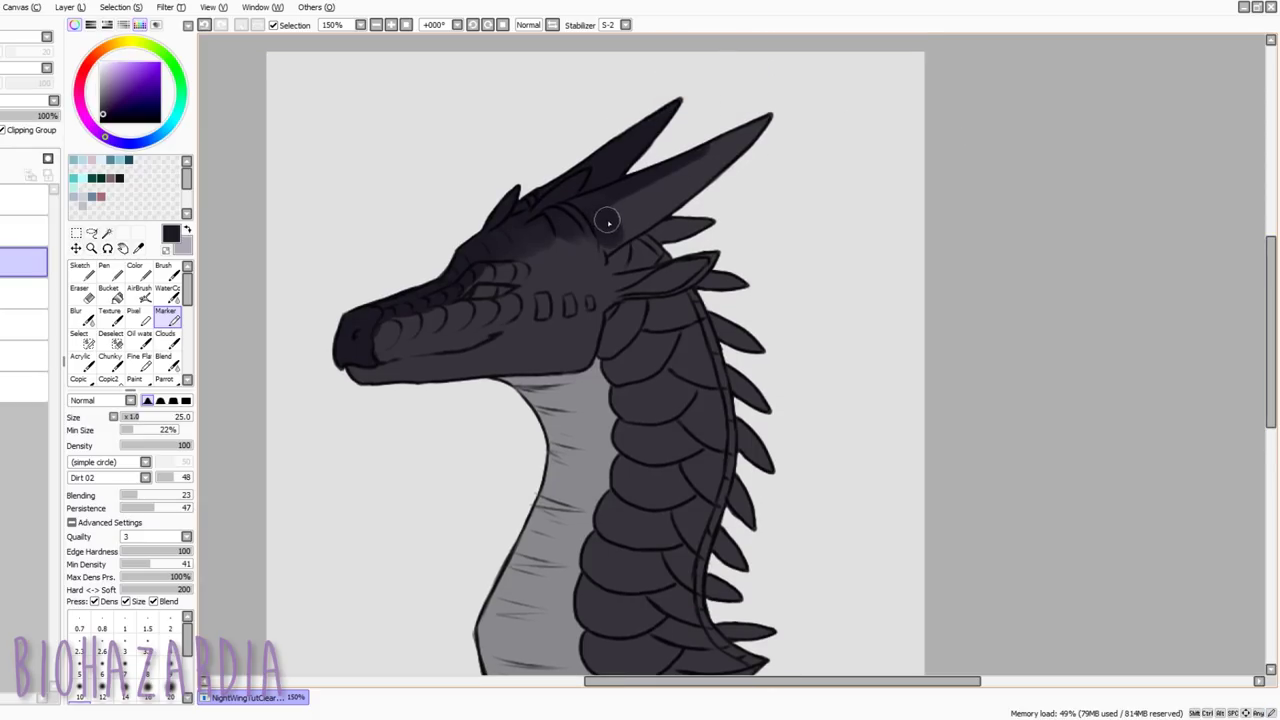
{"action": "key", "text": "bracketleft"}
{"action": "key", "text": "bracketleft"}
{"action": "mouse_move", "coordinate": [610, 242]}
{"action": "left_mouse_down"}
{"action": "mouse_move", "coordinate": [664, 167]}
{"action": "mouse_move", "coordinate": [638, 220]}
{"action": "mouse_move", "coordinate": [777, 109]}
{"action": "left_mouse_up"}
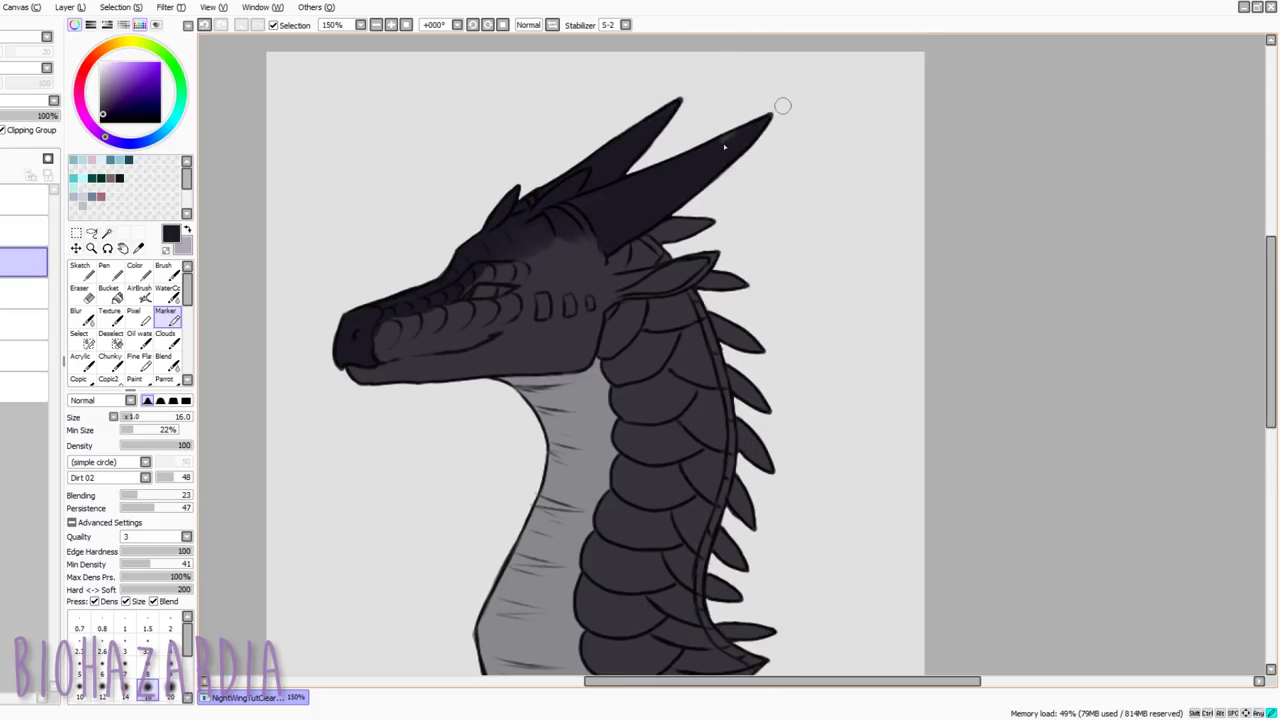
{"action": "mouse_move", "coordinate": [688, 235]}
{"action": "left_mouse_down"}
{"action": "mouse_move", "coordinate": [614, 262]}
{"action": "mouse_move", "coordinate": [706, 228]}
{"action": "mouse_move", "coordinate": [680, 253]}
{"action": "left_mouse_up"}
Shade around the eye and along the snout scales, and dab dark spots on the temple, varying the Marker between 16 and 25
{"action": "key", "text": "bracketright"}
{"action": "key", "text": "bracketright"}
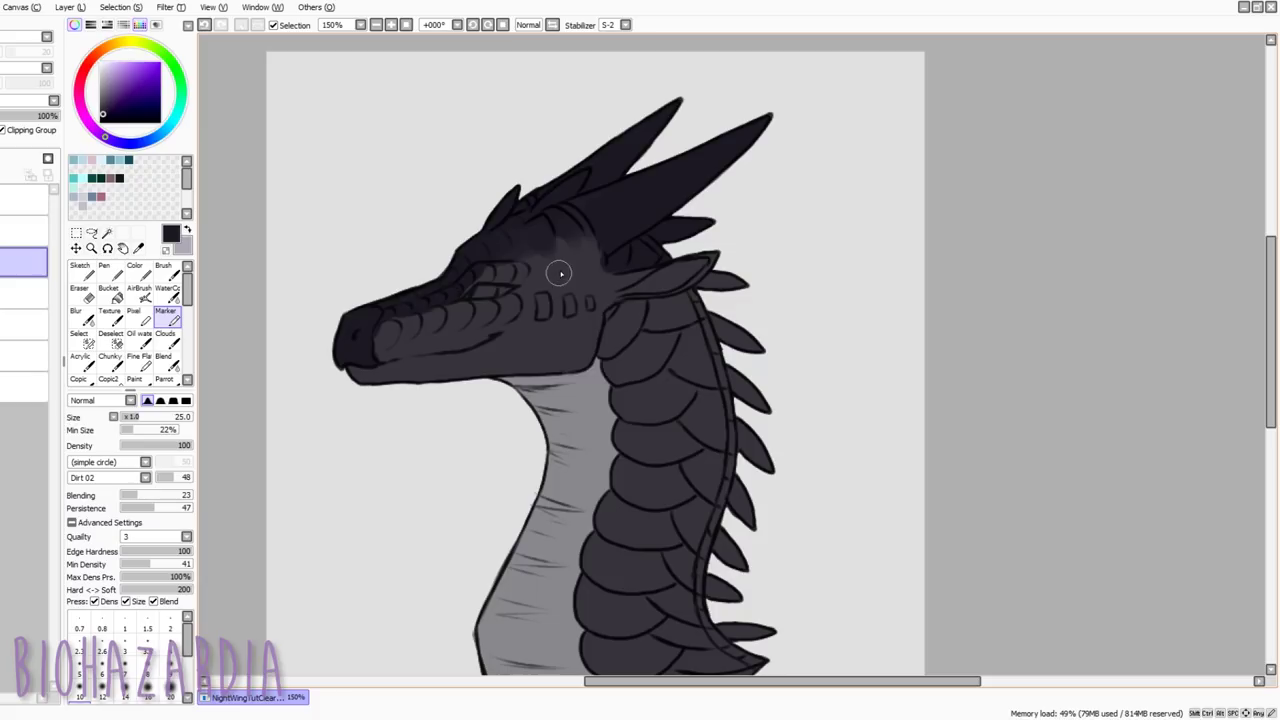
{"action": "left_click_drag", "start_coordinate": [485, 266], "coordinate": [471, 286]}
{"action": "key", "text": "bracketleft"}
{"action": "key", "text": "bracketleft"}
{"action": "key", "text": "bracketleft"}
{"action": "key", "text": "bracketleft"}
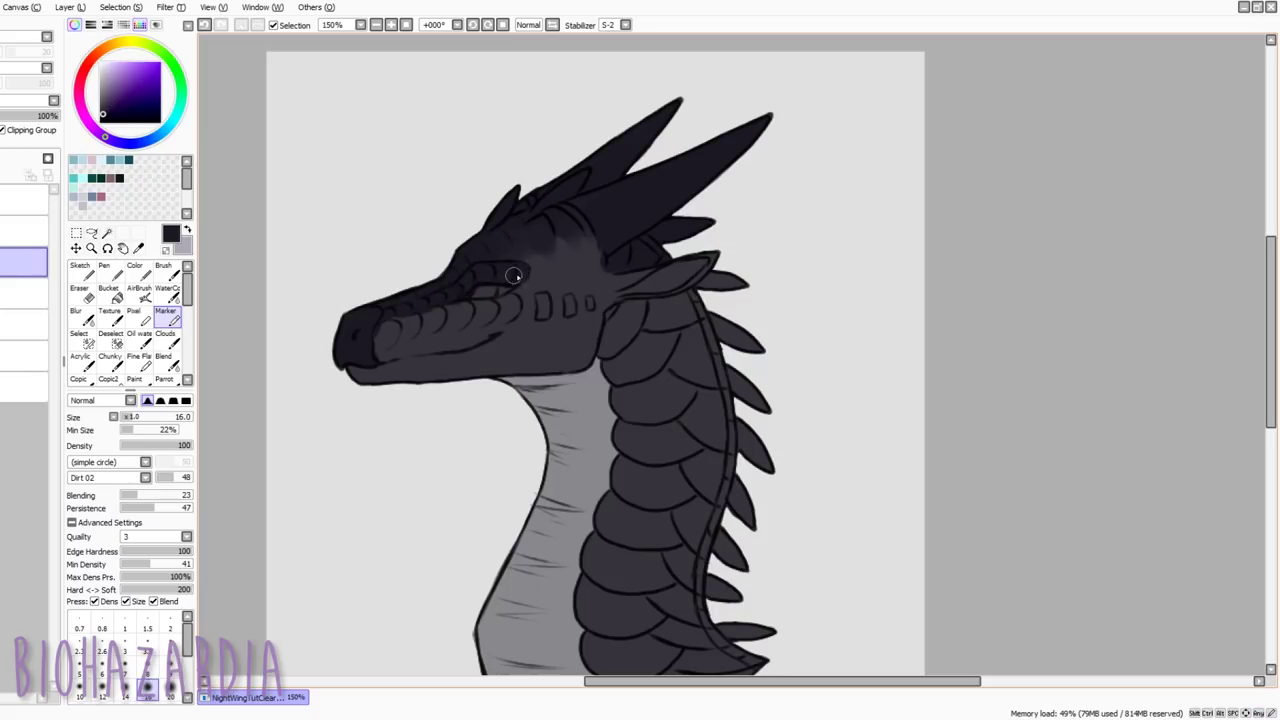
{"action": "key", "text": "bracketright"}
{"action": "key", "text": "bracketright"}
{"action": "key", "text": "bracketright"}
{"action": "key", "text": "bracketright"}
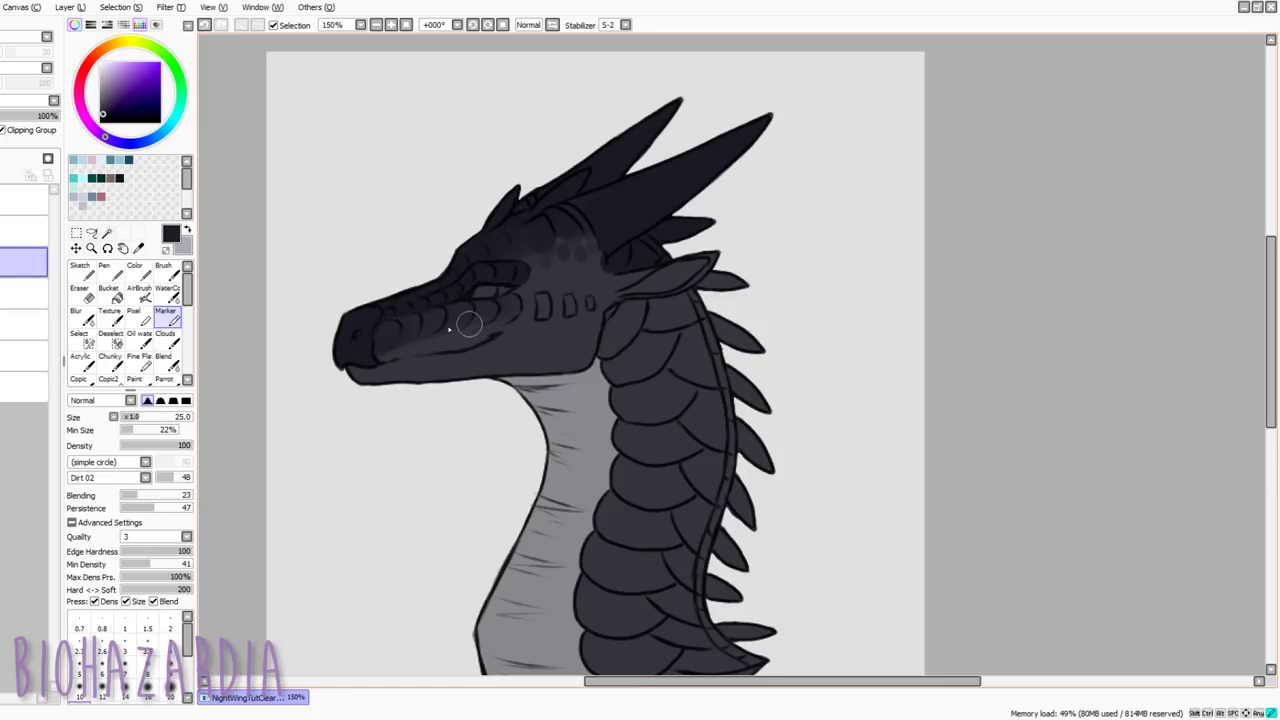
Darken the small cheek scales behind the eye with the Marker at size 12, tidying the shading around them with the Eraser
{"action": "key", "text": "bracketleft"}
{"action": "key", "text": "bracketleft"}
{"action": "key", "text": "bracketleft"}
{"action": "key", "text": "bracketleft"}
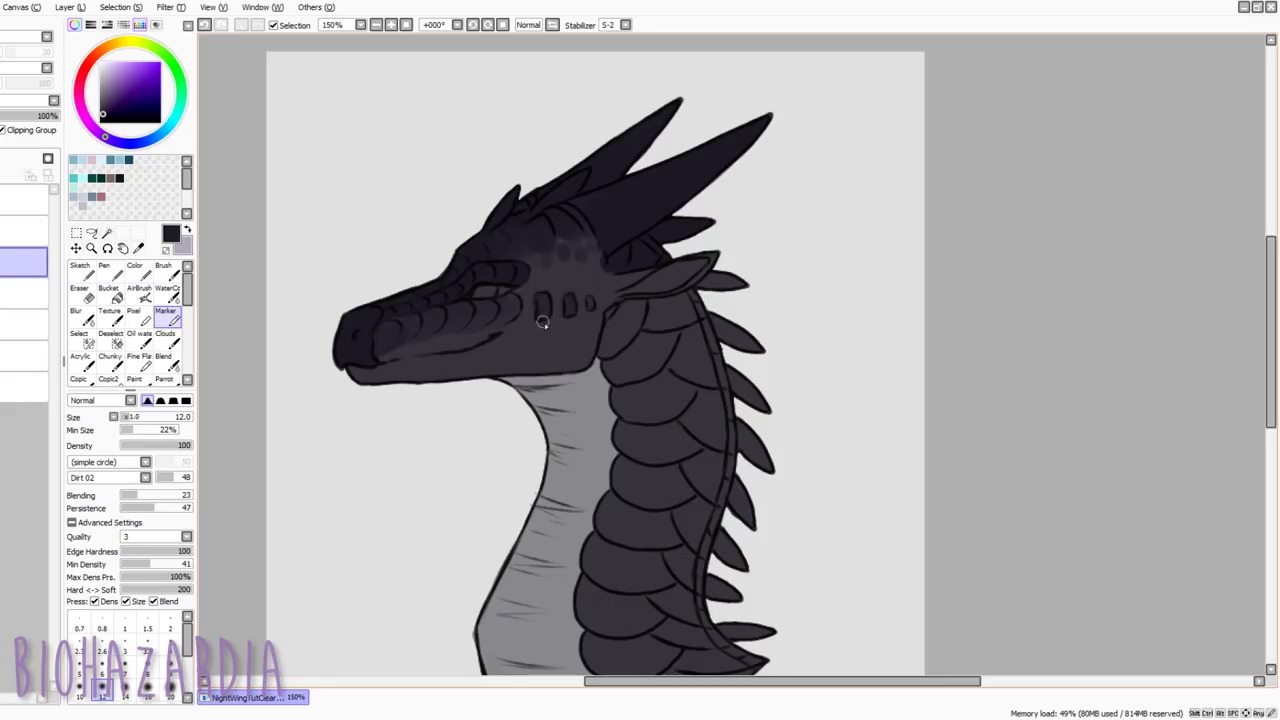
{"action": "key", "text": "e"}
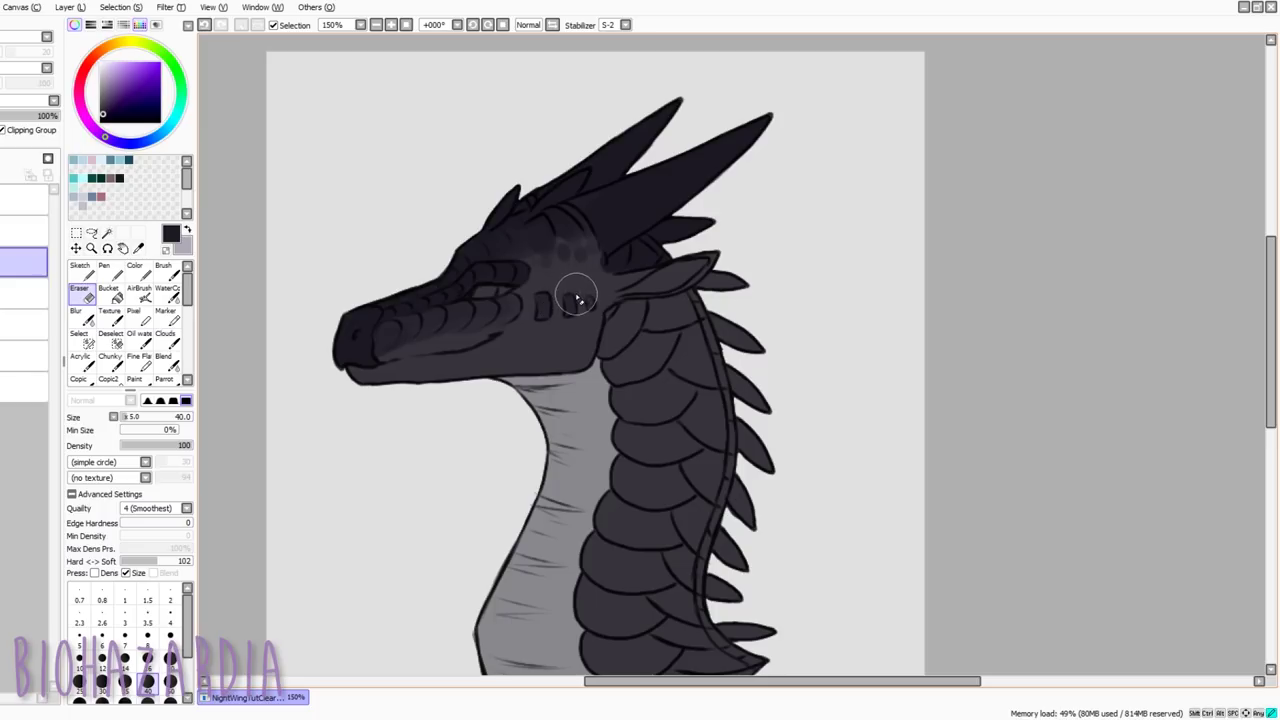
{"action": "key", "text": "e"}
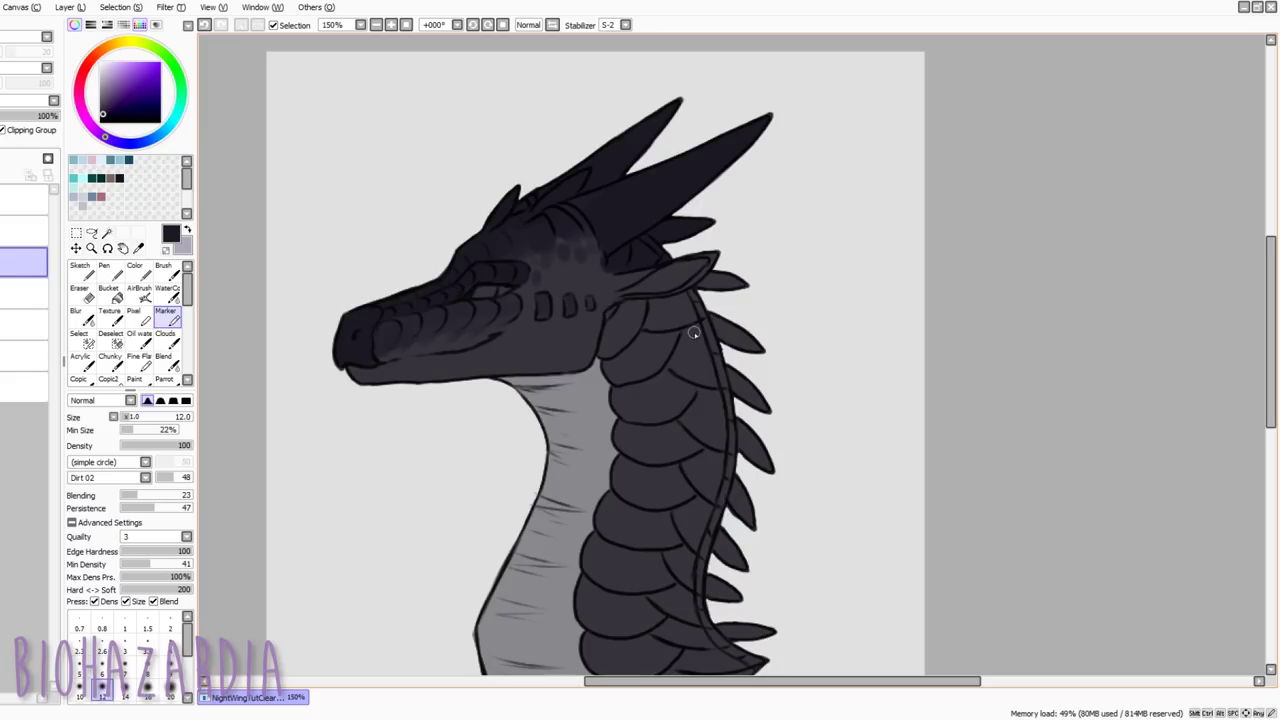
Darken the neck spikes and the ridge strip down the back of the neck with the Marker at size 25
{"action": "key", "text": "bracketright"}
{"action": "key", "text": "bracketright"}
{"action": "key", "text": "bracketright"}
{"action": "key", "text": "bracketright"}
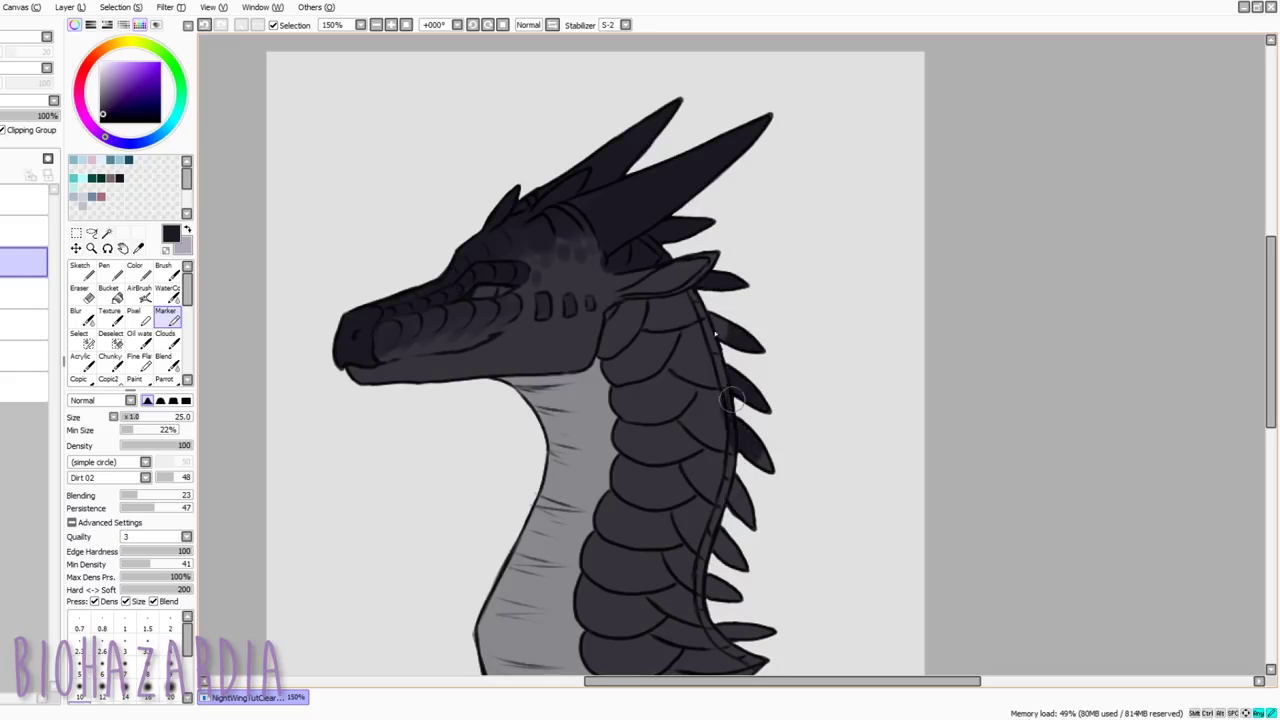
{"action": "scroll", "coordinate": [1262, 393], "scroll_direction": "down", "scroll_amount": 2}
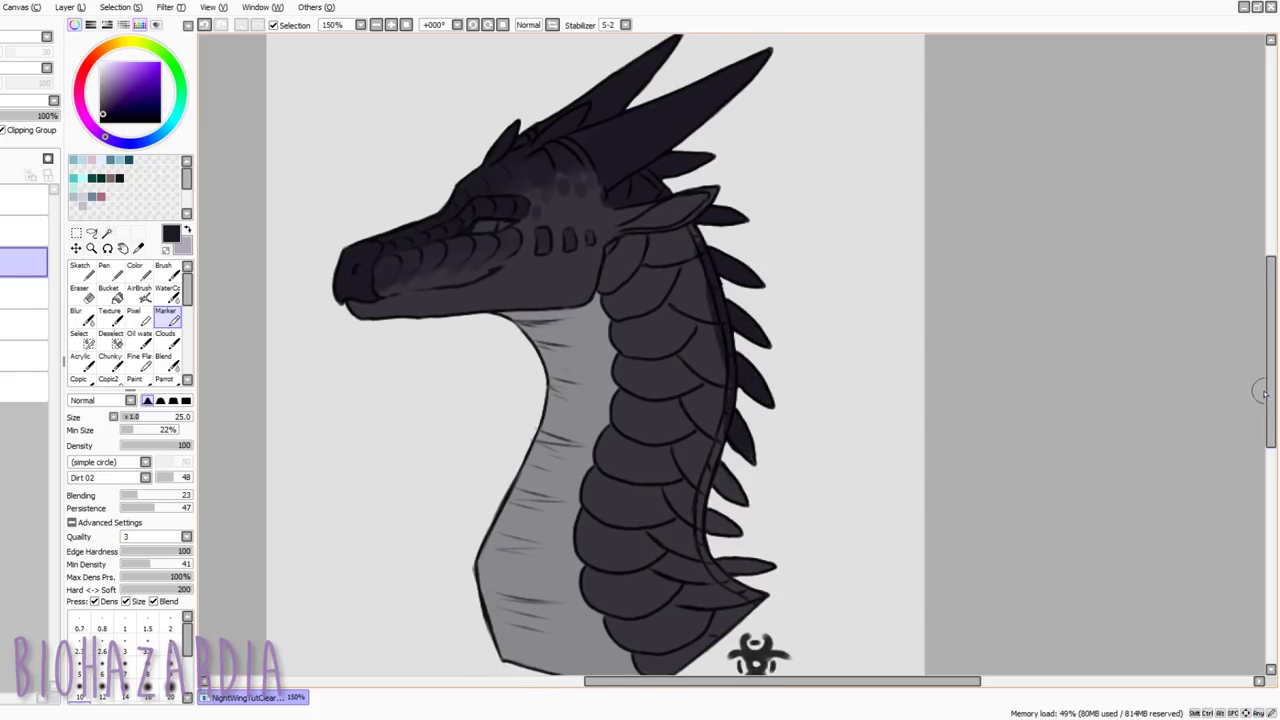
{"action": "mouse_move", "coordinate": [718, 468]}
{"action": "left_mouse_down"}
{"action": "mouse_move", "coordinate": [737, 494]}
{"action": "mouse_move", "coordinate": [734, 530]}
{"action": "left_mouse_up"}
{"action": "left_click_drag", "start_coordinate": [757, 567], "coordinate": [724, 568]}
{"action": "mouse_move", "coordinate": [717, 440]}
{"action": "left_mouse_down"}
{"action": "mouse_move", "coordinate": [702, 527]}
{"action": "mouse_move", "coordinate": [714, 570]}
{"action": "left_mouse_up"}
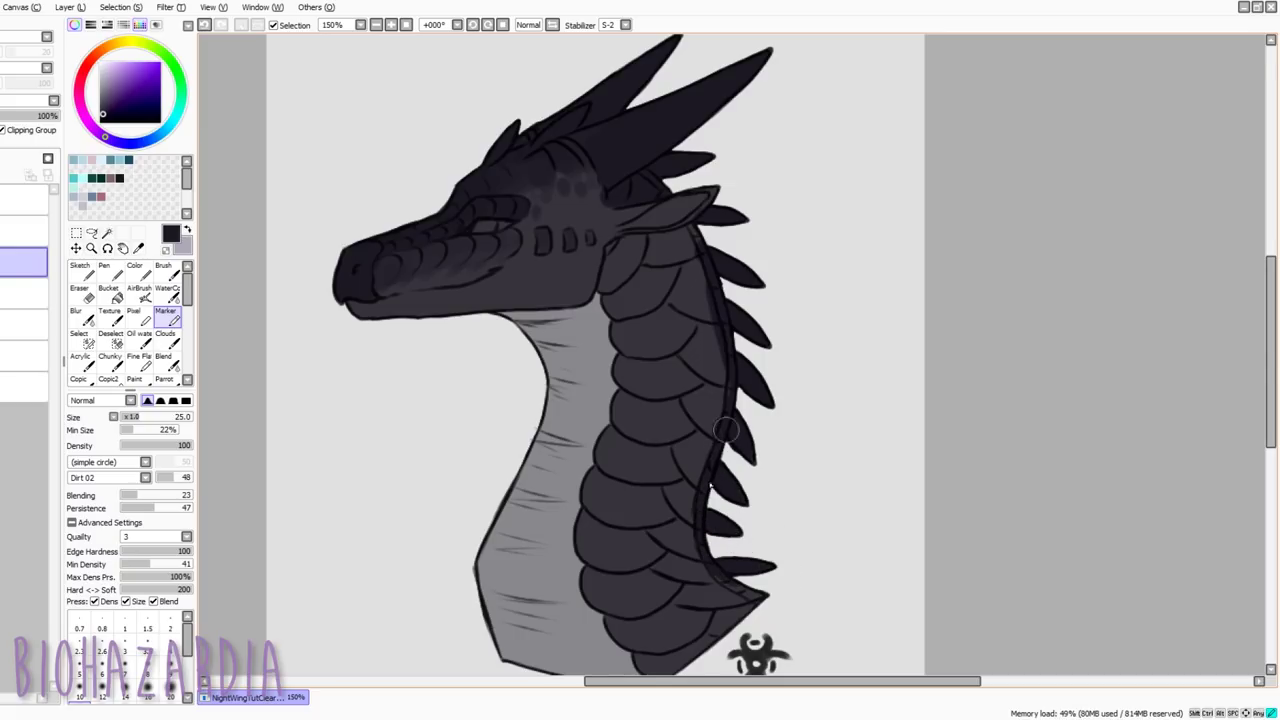
Darken the small scales beside the back ridge on the lower half of the neck with the Marker at size 12
{"action": "key", "text": "bracketleft"}
{"action": "key", "text": "bracketleft"}
{"action": "key", "text": "bracketleft"}
{"action": "key", "text": "bracketleft"}
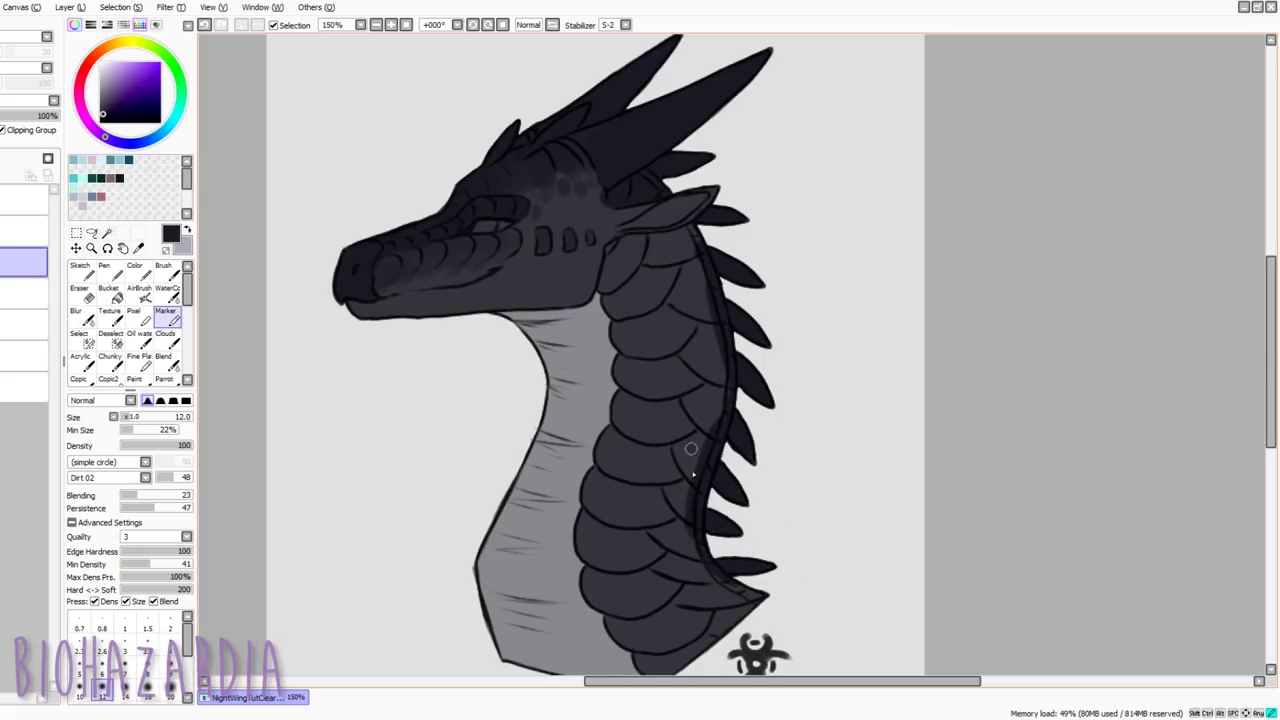
{"action": "mouse_move", "coordinate": [691, 449]}
{"action": "left_mouse_down"}
{"action": "mouse_move", "coordinate": [667, 489]}
{"action": "mouse_move", "coordinate": [696, 500]}
{"action": "mouse_move", "coordinate": [677, 534]}
{"action": "mouse_move", "coordinate": [683, 522]}
{"action": "mouse_move", "coordinate": [664, 530]}
{"action": "mouse_move", "coordinate": [700, 553]}
{"action": "mouse_move", "coordinate": [689, 537]}
{"action": "mouse_move", "coordinate": [657, 565]}
{"action": "mouse_move", "coordinate": [702, 576]}
{"action": "mouse_move", "coordinate": [692, 559]}
{"action": "mouse_move", "coordinate": [710, 578]}
{"action": "mouse_move", "coordinate": [677, 600]}
{"action": "mouse_move", "coordinate": [759, 593]}
{"action": "mouse_move", "coordinate": [733, 581]}
{"action": "mouse_move", "coordinate": [753, 605]}
{"action": "mouse_move", "coordinate": [724, 615]}
{"action": "left_mouse_up"}
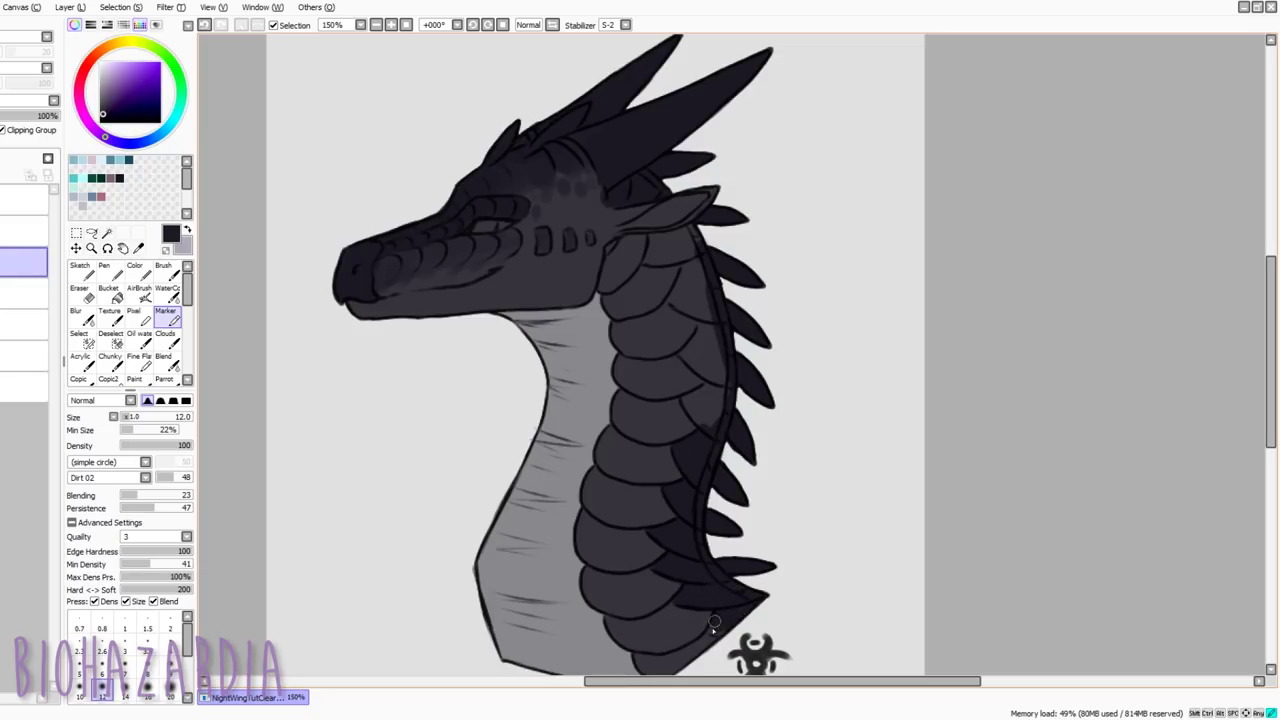
{"action": "mouse_move", "coordinate": [708, 397]}
{"action": "left_mouse_down"}
{"action": "mouse_move", "coordinate": [713, 429]}
{"action": "mouse_move", "coordinate": [714, 386]}
{"action": "mouse_move", "coordinate": [716, 411]}
{"action": "left_mouse_up"}
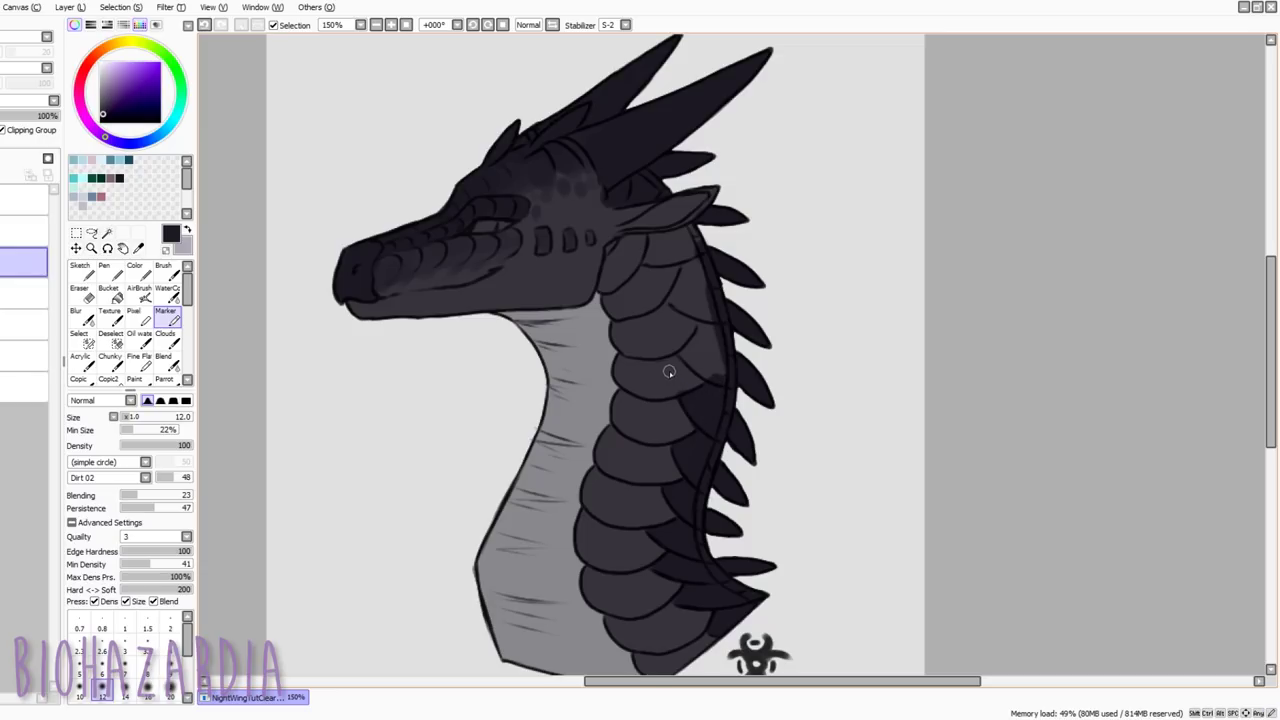
{"action": "key", "text": "ctrl+z"}
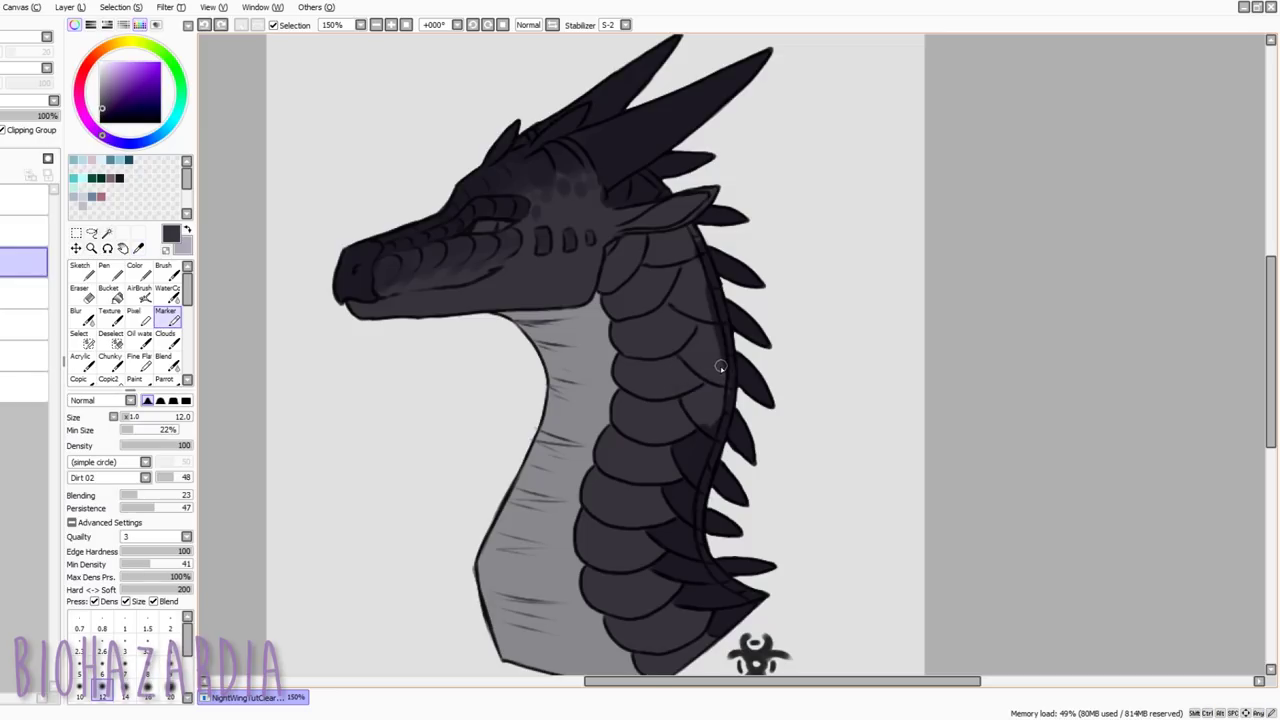
{"action": "left_click", "coordinate": [709, 478], "text": "alt"}
{"action": "mouse_move", "coordinate": [700, 467]}
{"action": "left_mouse_down"}
{"action": "mouse_move", "coordinate": [698, 439]}
{"action": "mouse_move", "coordinate": [706, 488]}
{"action": "mouse_move", "coordinate": [694, 512]}
{"action": "left_mouse_up"}
{"action": "left_click", "coordinate": [100, 113]}
{"action": "key", "text": "ctrl+z"}
{"action": "left_click", "coordinate": [102, 115]}
{"action": "mouse_move", "coordinate": [714, 377]}
{"action": "left_mouse_down"}
{"action": "mouse_move", "coordinate": [712, 414]}
{"action": "mouse_move", "coordinate": [720, 441]}
{"action": "mouse_move", "coordinate": [712, 390]}
{"action": "mouse_move", "coordinate": [696, 469]}
{"action": "left_mouse_up"}
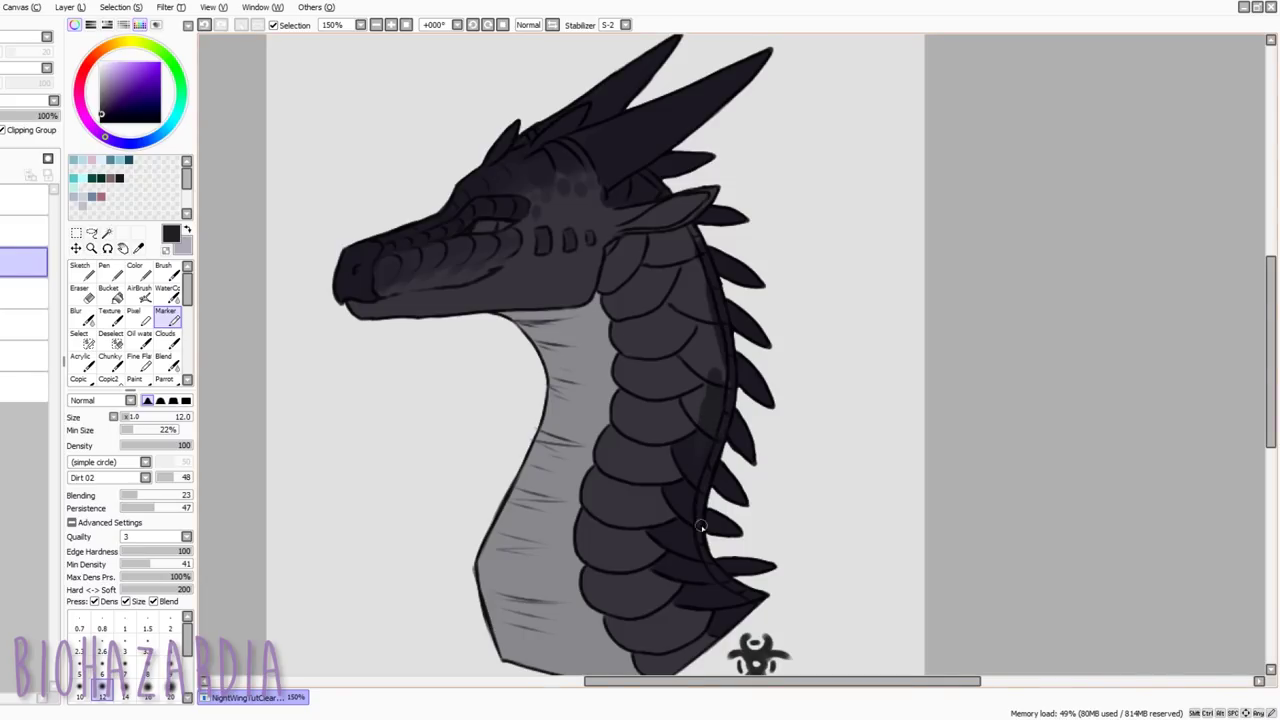
{"action": "key", "text": "ctrl+z"}
Darken the small scales beside the ridge up to behind the ear in the sampled dark shade, cleaning their edges with the Eraser at size 40
{"action": "left_click", "coordinate": [691, 531], "text": "alt"}
{"action": "mouse_move", "coordinate": [714, 368]}
{"action": "left_mouse_down"}
{"action": "mouse_move", "coordinate": [711, 444]}
{"action": "mouse_move", "coordinate": [698, 344]}
{"action": "mouse_move", "coordinate": [701, 417]}
{"action": "mouse_move", "coordinate": [686, 397]}
{"action": "mouse_move", "coordinate": [730, 375]}
{"action": "mouse_move", "coordinate": [701, 455]}
{"action": "mouse_move", "coordinate": [728, 399]}
{"action": "mouse_move", "coordinate": [729, 355]}
{"action": "mouse_move", "coordinate": [709, 350]}
{"action": "mouse_move", "coordinate": [708, 371]}
{"action": "mouse_move", "coordinate": [683, 354]}
{"action": "mouse_move", "coordinate": [711, 313]}
{"action": "left_mouse_up"}
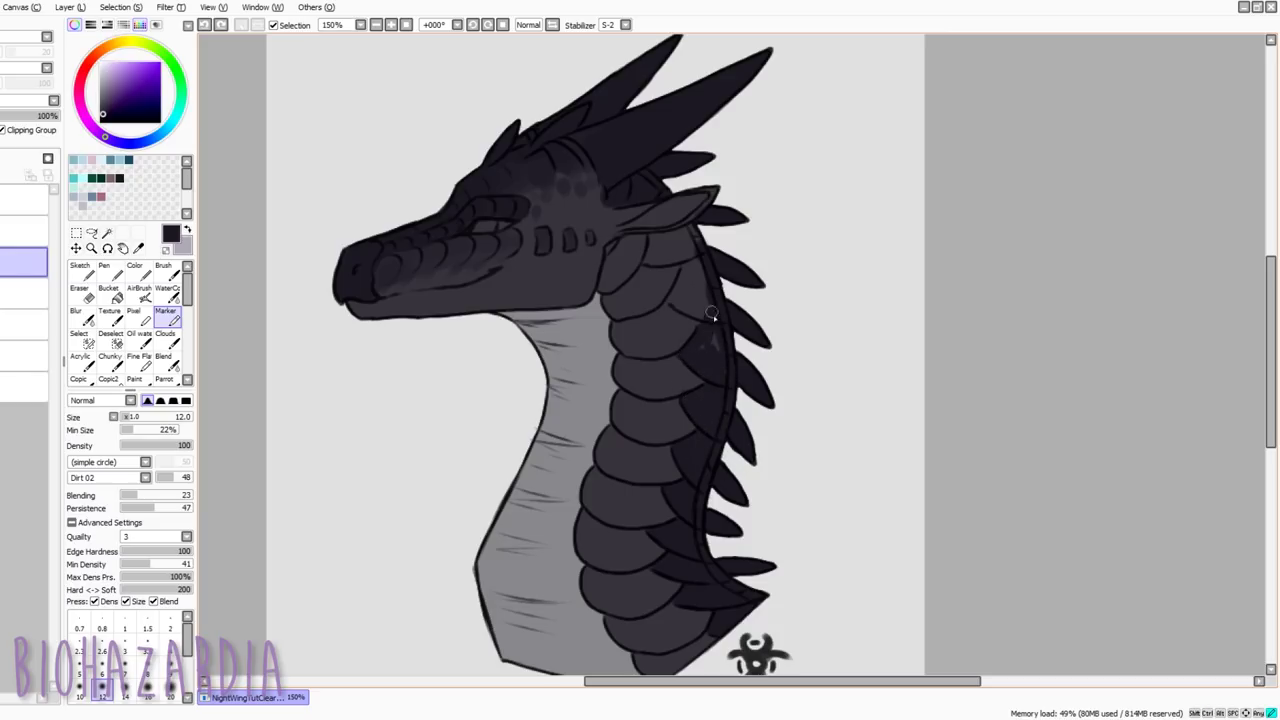
{"action": "left_click_drag", "start_coordinate": [654, 244], "coordinate": [684, 240]}
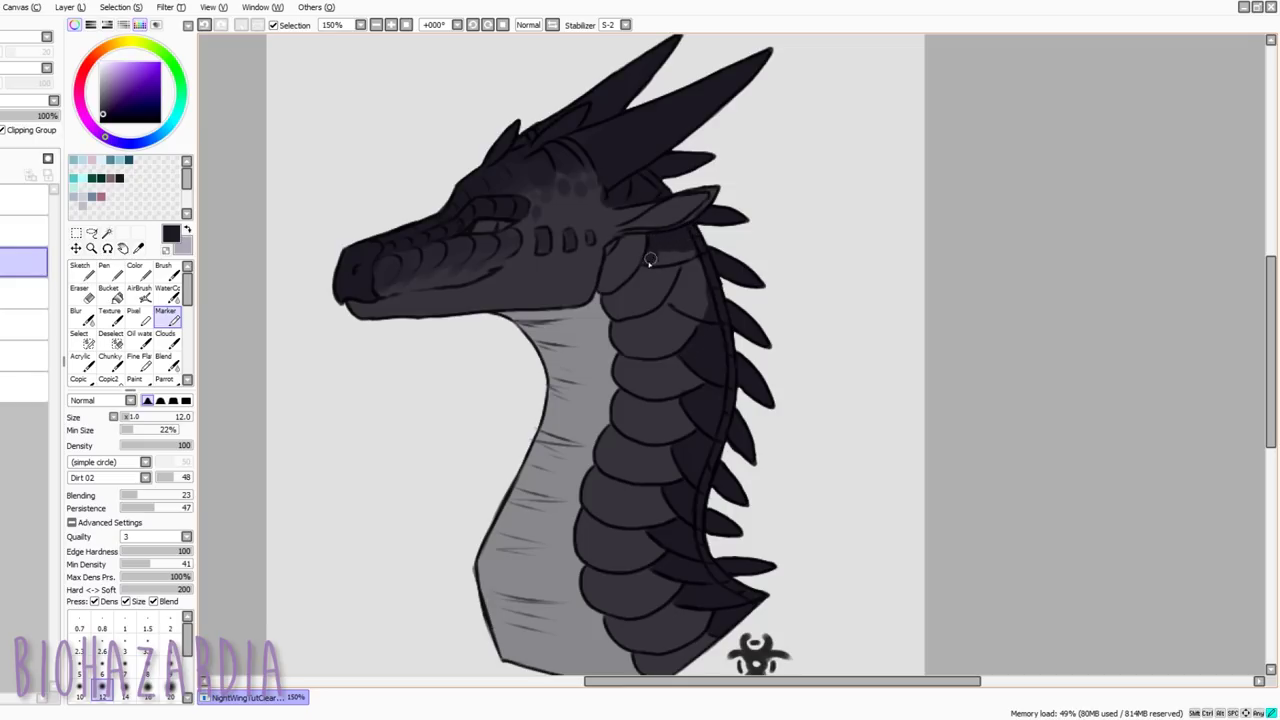
{"action": "mouse_move", "coordinate": [648, 259]}
{"action": "left_mouse_down"}
{"action": "mouse_move", "coordinate": [703, 243]}
{"action": "mouse_move", "coordinate": [648, 260]}
{"action": "mouse_move", "coordinate": [688, 258]}
{"action": "mouse_move", "coordinate": [672, 299]}
{"action": "mouse_move", "coordinate": [711, 310]}
{"action": "mouse_move", "coordinate": [691, 283]}
{"action": "left_mouse_up"}
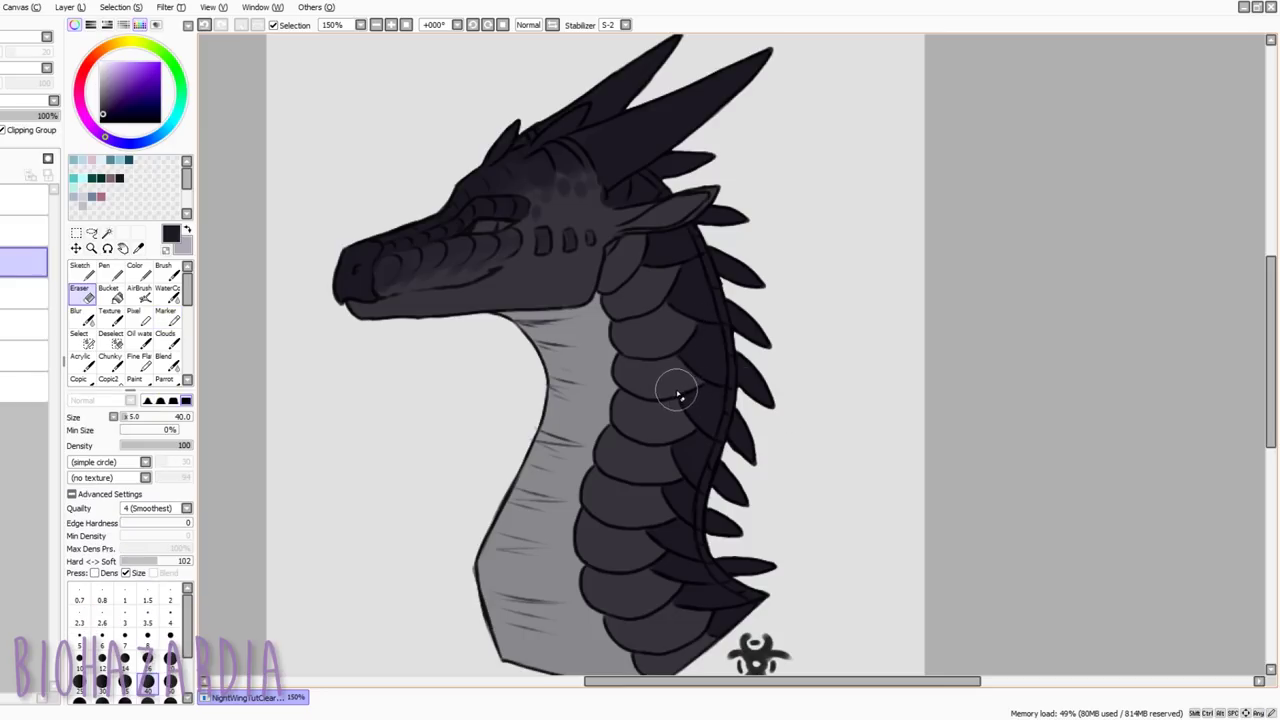
{"action": "left_click_drag", "start_coordinate": [706, 390], "coordinate": [709, 375]}
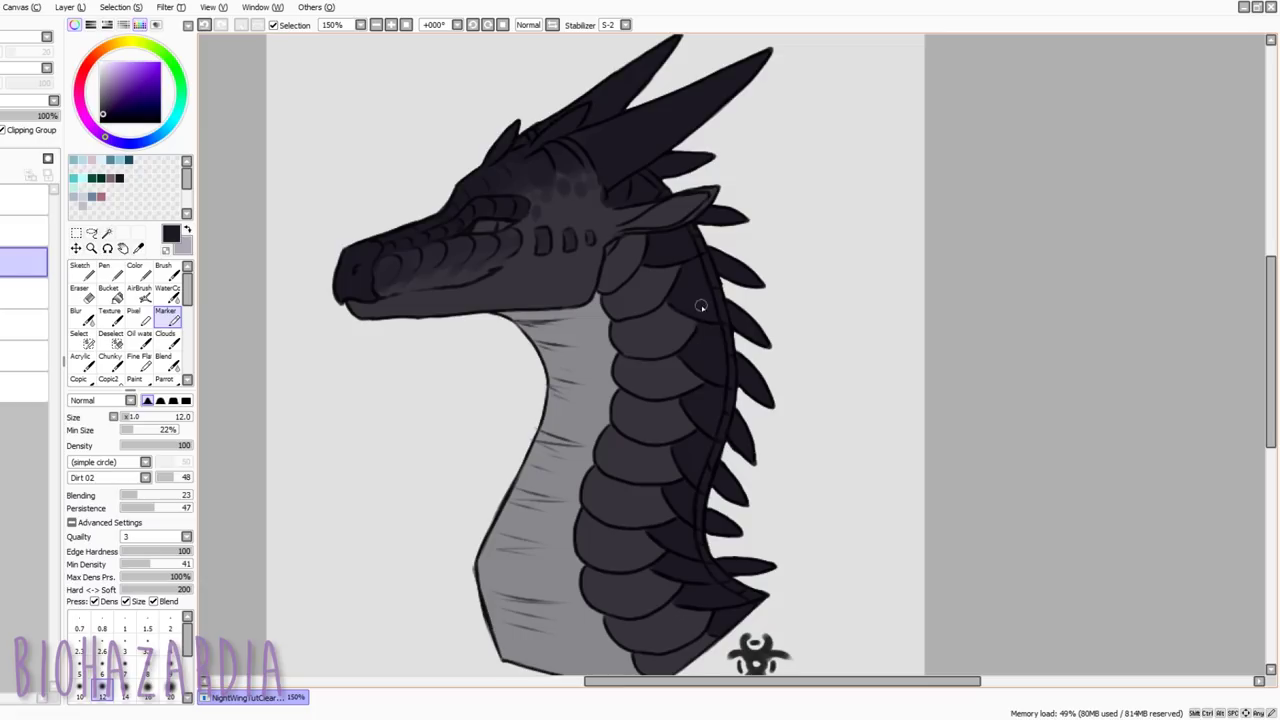
{"action": "left_click_drag", "start_coordinate": [687, 265], "coordinate": [687, 269]}
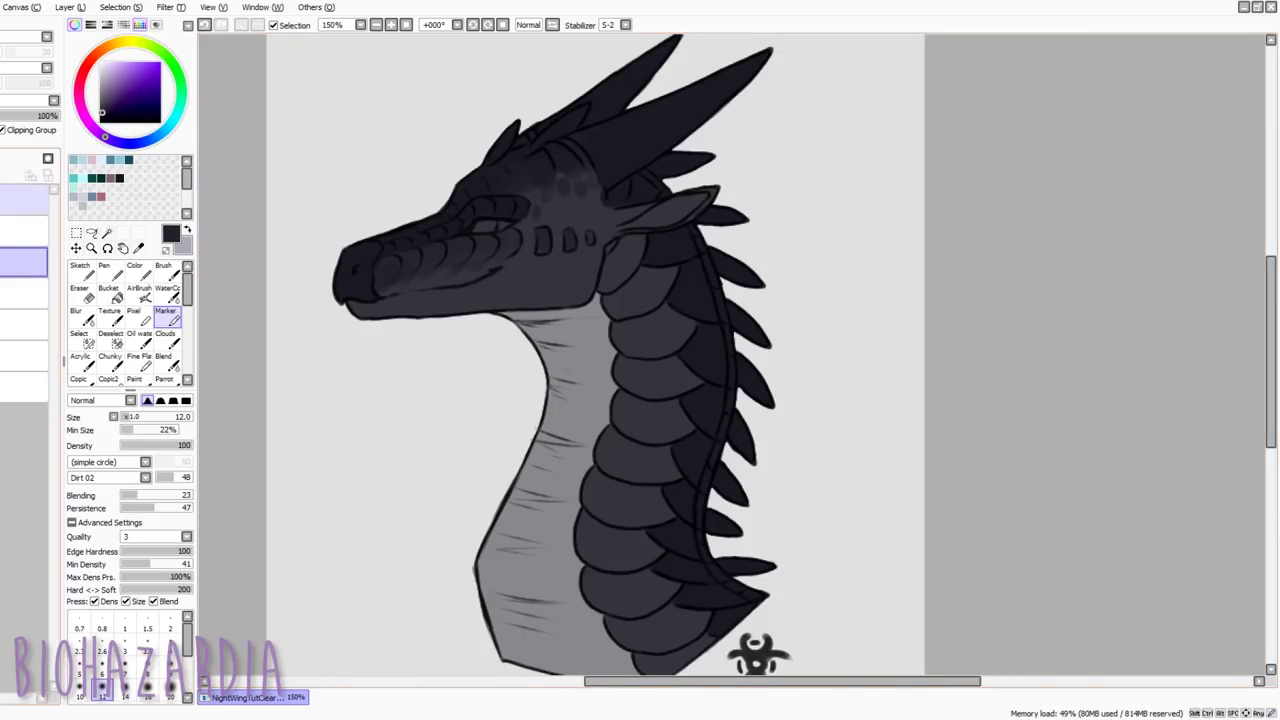
On a new clipped layer, paint the small spikes in front of the horns near-black, raising the Marker size to 16 for the larger one
{"action": "left_click", "coordinate": [3, 130]}
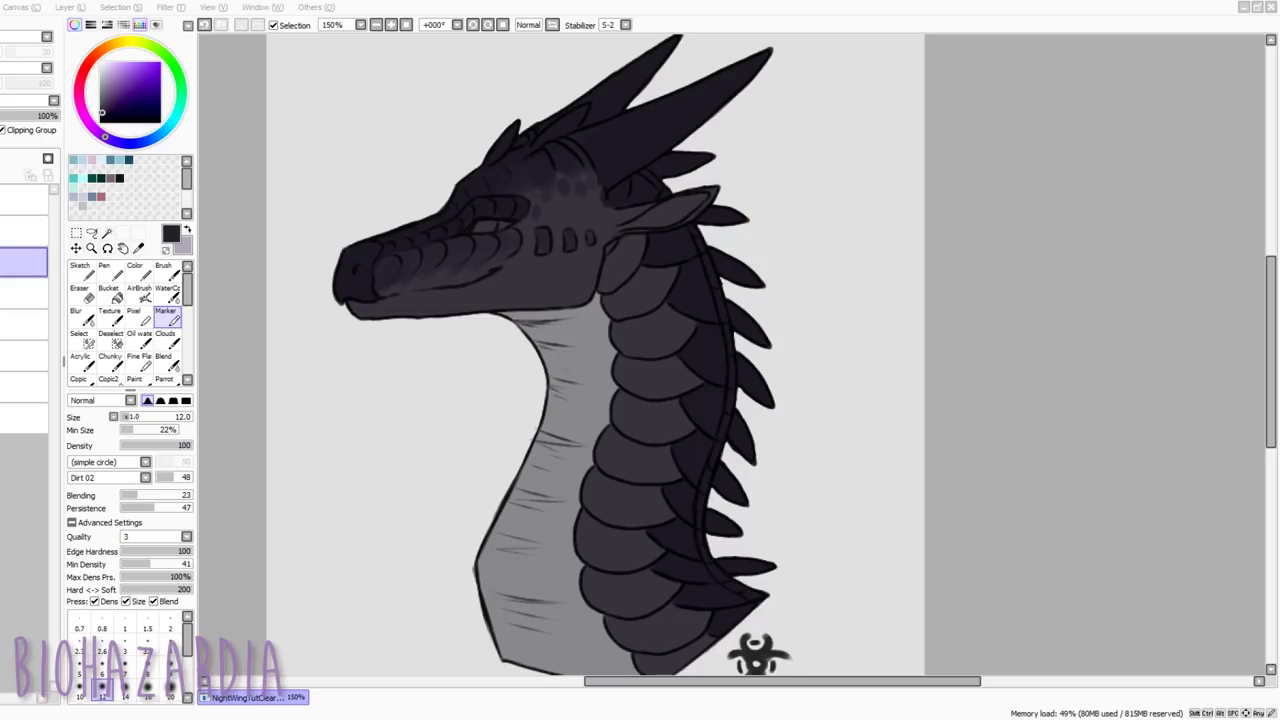
{"action": "scroll", "coordinate": [608, 176], "scroll_direction": "down", "scroll_amount": 1}
{"action": "scroll", "coordinate": [593, 112], "scroll_direction": "up", "scroll_amount": 2}
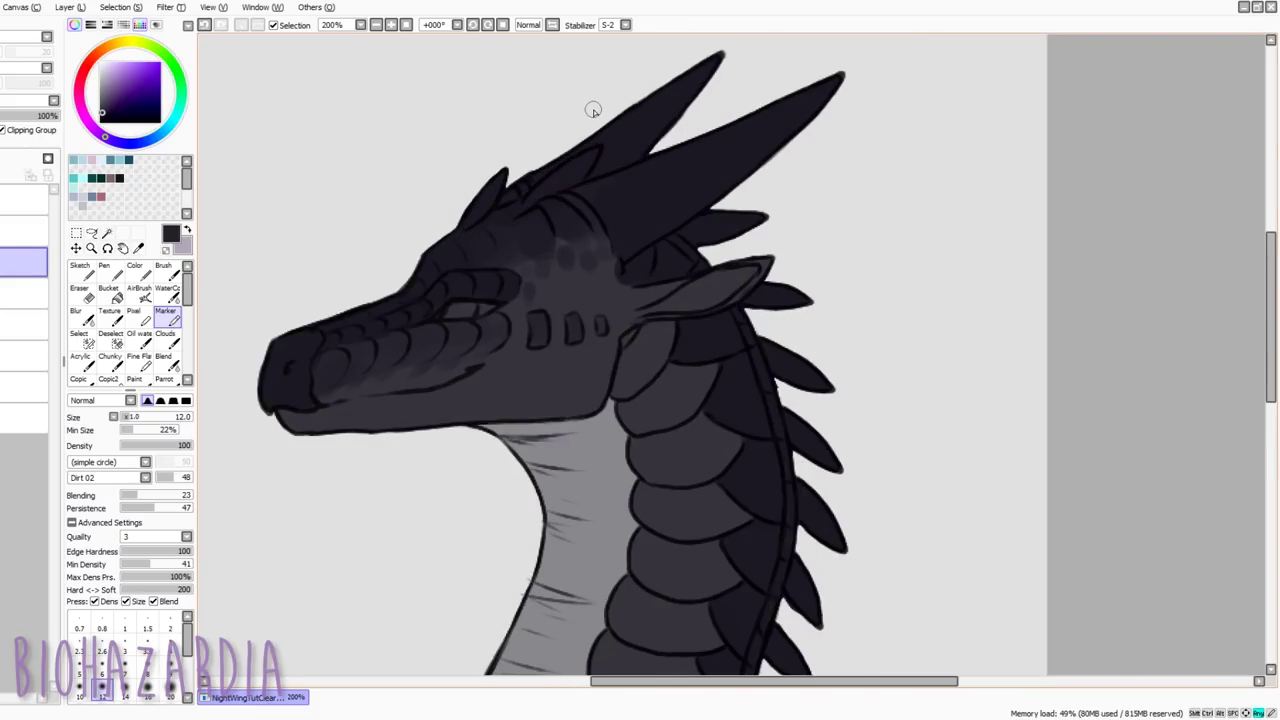
{"action": "right_click", "coordinate": [569, 319]}
{"action": "key", "text": "bracketleft"}
{"action": "key", "text": "bracketleft"}
{"action": "key", "text": "bracketleft"}
{"action": "mouse_move", "coordinate": [488, 191]}
{"action": "left_mouse_down"}
{"action": "mouse_move", "coordinate": [501, 177]}
{"action": "mouse_move", "coordinate": [470, 221]}
{"action": "left_mouse_up"}
{"action": "key", "text": "bracketright"}
{"action": "key", "text": "bracketright"}
{"action": "key", "text": "bracketright"}
{"action": "key", "text": "bracketright"}
{"action": "key", "text": "bracketright"}
{"action": "left_click_drag", "start_coordinate": [535, 196], "coordinate": [596, 154]}
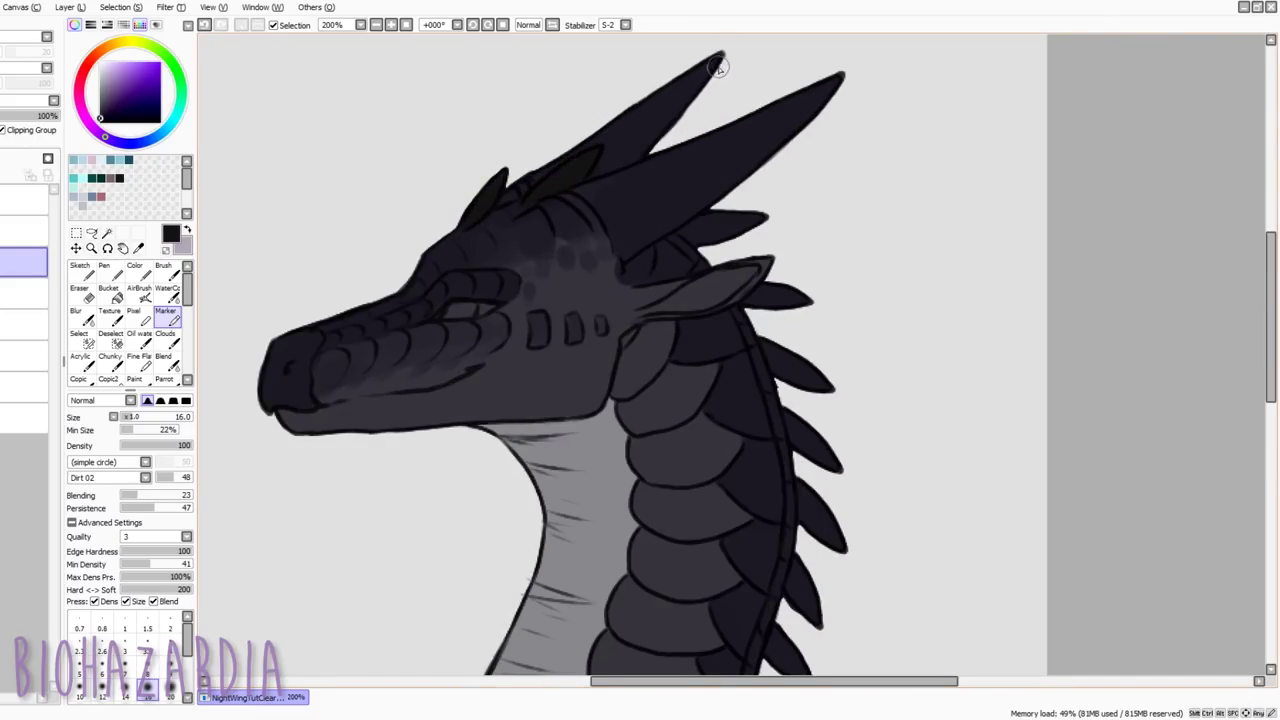
Paint both long horns near-black, filling around the near horn's base with the Marker at size 10
{"action": "key", "text": "bracketright"}
{"action": "mouse_move", "coordinate": [718, 67]}
{"action": "left_mouse_down"}
{"action": "mouse_move", "coordinate": [683, 106]}
{"action": "mouse_move", "coordinate": [569, 162]}
{"action": "mouse_move", "coordinate": [620, 152]}
{"action": "mouse_move", "coordinate": [598, 184]}
{"action": "left_mouse_up"}
{"action": "mouse_move", "coordinate": [836, 78]}
{"action": "left_mouse_down"}
{"action": "mouse_move", "coordinate": [735, 160]}
{"action": "mouse_move", "coordinate": [670, 168]}
{"action": "left_mouse_up"}
{"action": "key", "text": "bracketleft"}
{"action": "key", "text": "bracketleft"}
{"action": "key", "text": "bracketleft"}
{"action": "key", "text": "bracketleft"}
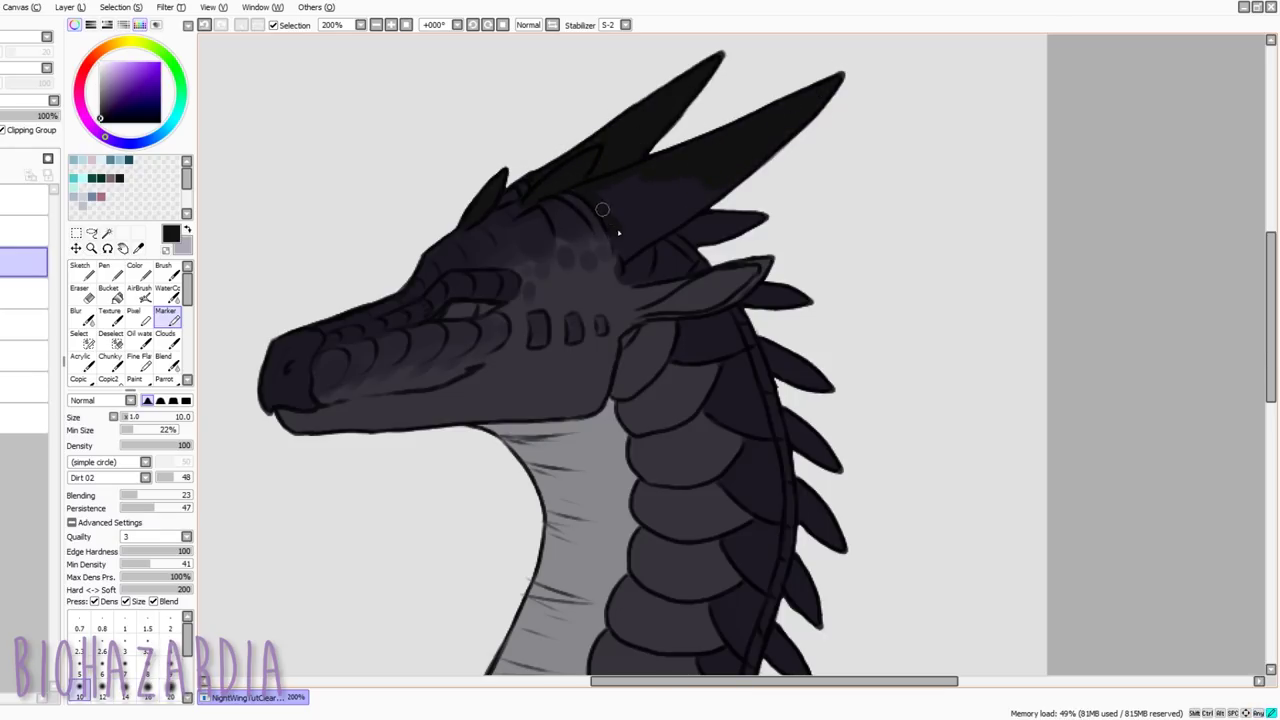
{"action": "mouse_move", "coordinate": [602, 209]}
{"action": "left_mouse_down"}
{"action": "mouse_move", "coordinate": [622, 241]}
{"action": "mouse_move", "coordinate": [652, 237]}
{"action": "mouse_move", "coordinate": [732, 177]}
{"action": "mouse_move", "coordinate": [637, 196]}
{"action": "left_mouse_up"}
Paint the spikes behind the head and down the back of the neck near-black with the Marker at size 16
{"action": "key", "text": "bracketright"}
{"action": "key", "text": "bracketright"}
{"action": "key", "text": "bracketright"}
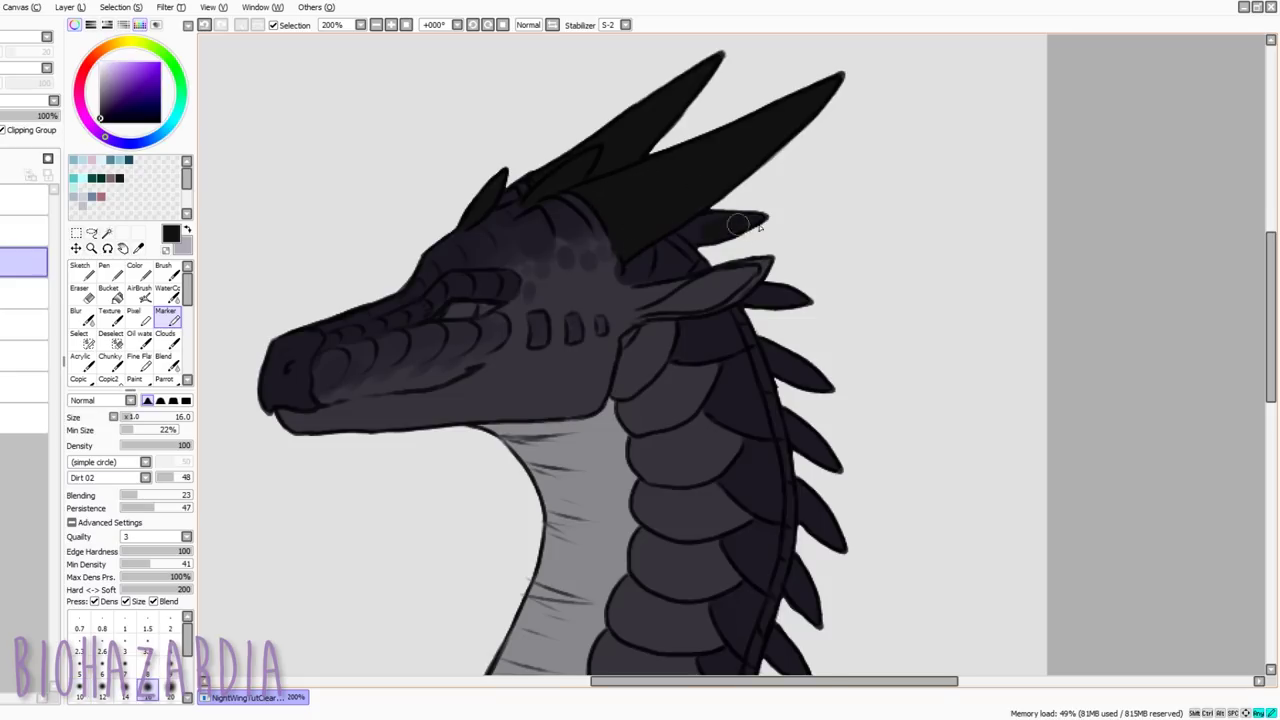
{"action": "scroll", "coordinate": [787, 225], "scroll_direction": "up", "scroll_amount": 2}
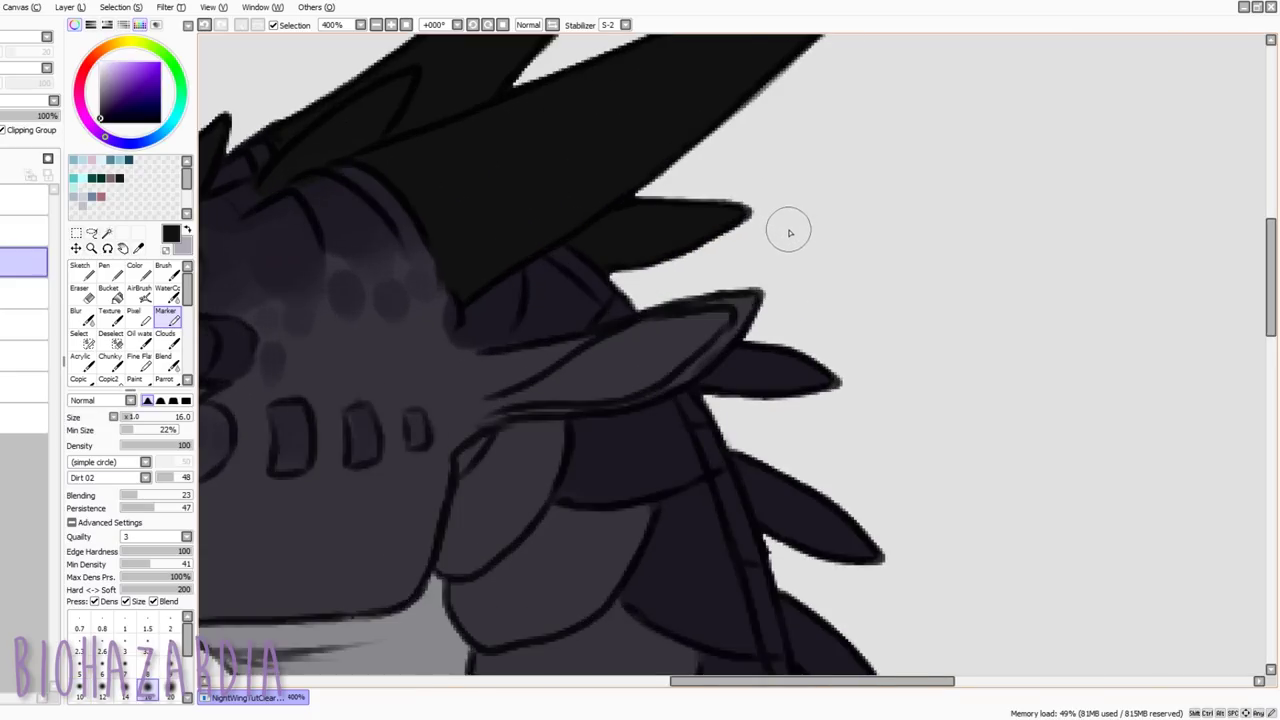
{"action": "scroll", "coordinate": [786, 240], "scroll_direction": "down", "scroll_amount": 4}
{"action": "scroll", "coordinate": [826, 500], "scroll_direction": "up", "scroll_amount": 1}
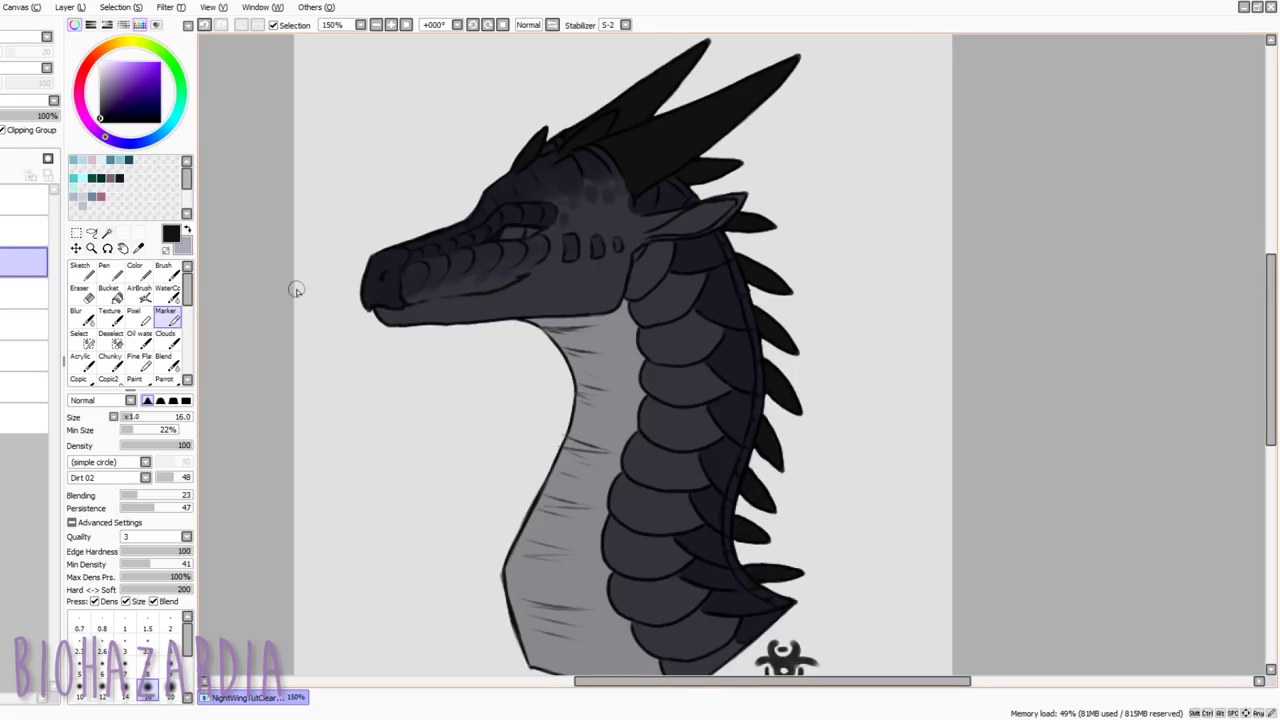
Shift the dark shading layer to a more neutral grey with a filter, and adjust the colour of a lower body layer
{"action": "left_click", "coordinate": [38, 291]}
{"action": "left_click", "coordinate": [173, 7]}
{"action": "left_click", "coordinate": [183, 24]}
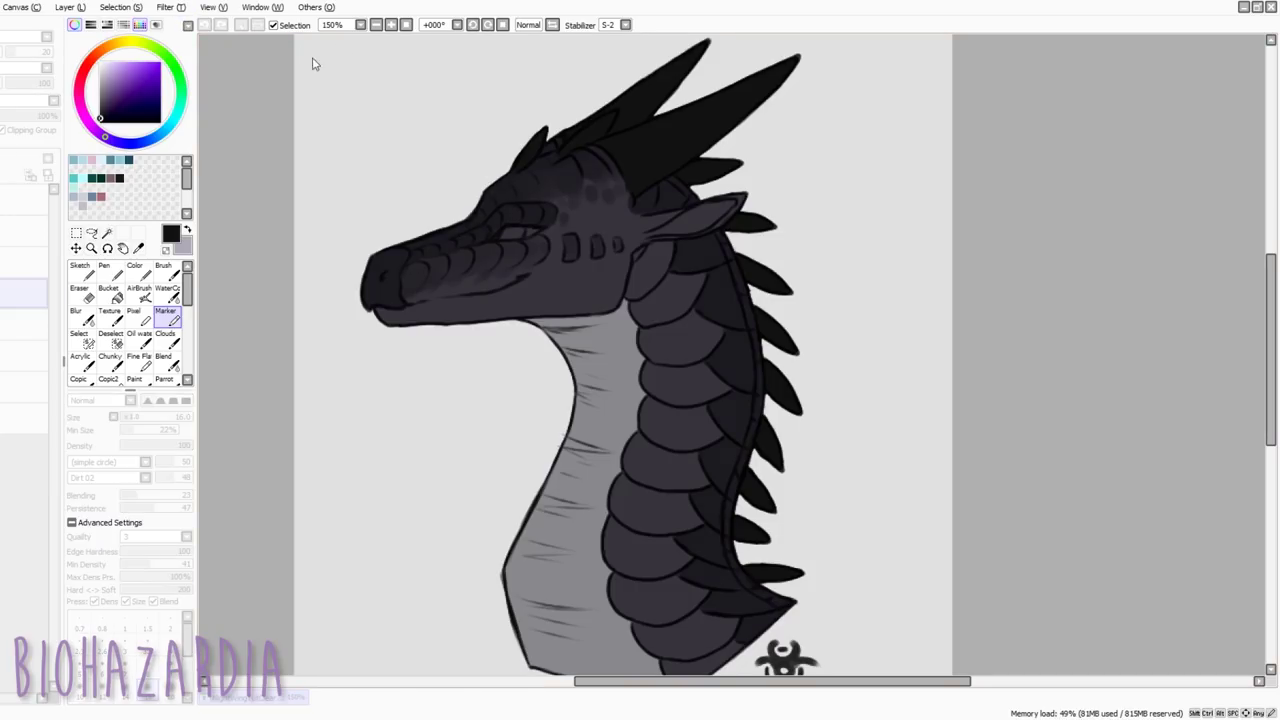
{"action": "left_click", "coordinate": [415, 103]}
{"action": "left_click", "coordinate": [20, 325]}
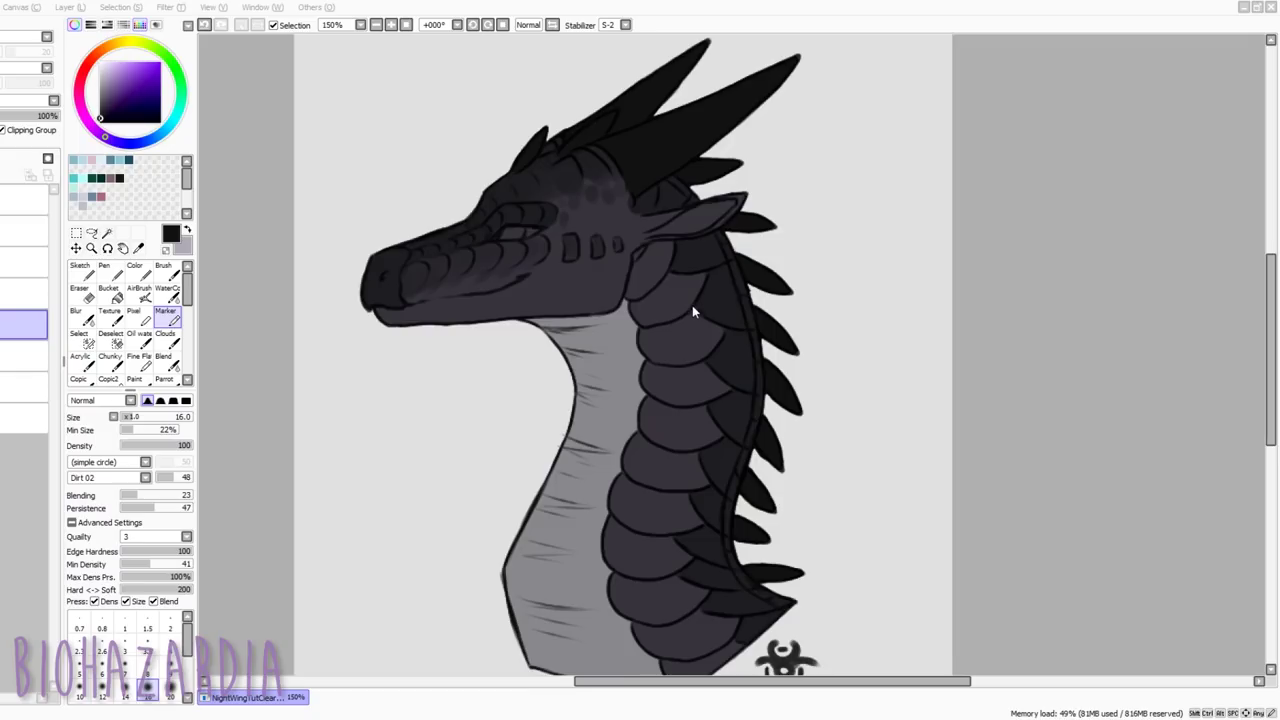
{"action": "left_click", "coordinate": [20, 356]}
{"action": "left_click", "coordinate": [121, 7]}
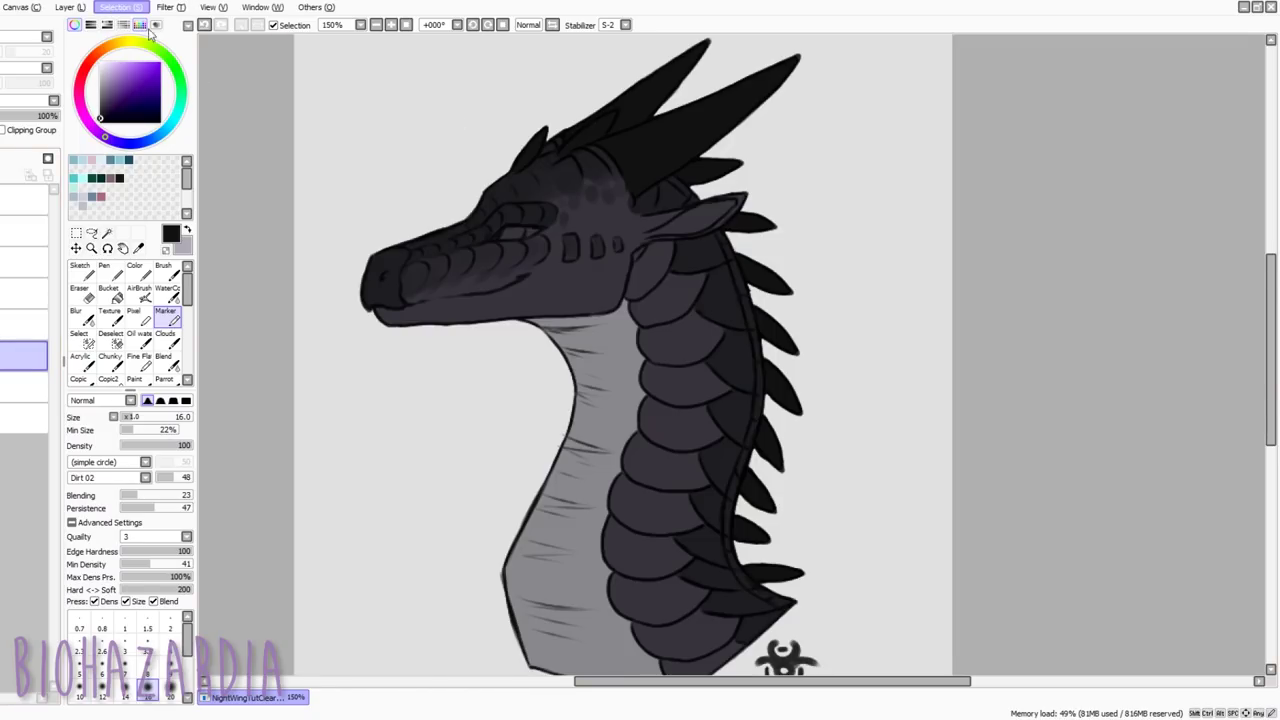
{"action": "mouse_move", "coordinate": [171, 9]}
{"action": "left_click", "coordinate": [186, 40]}
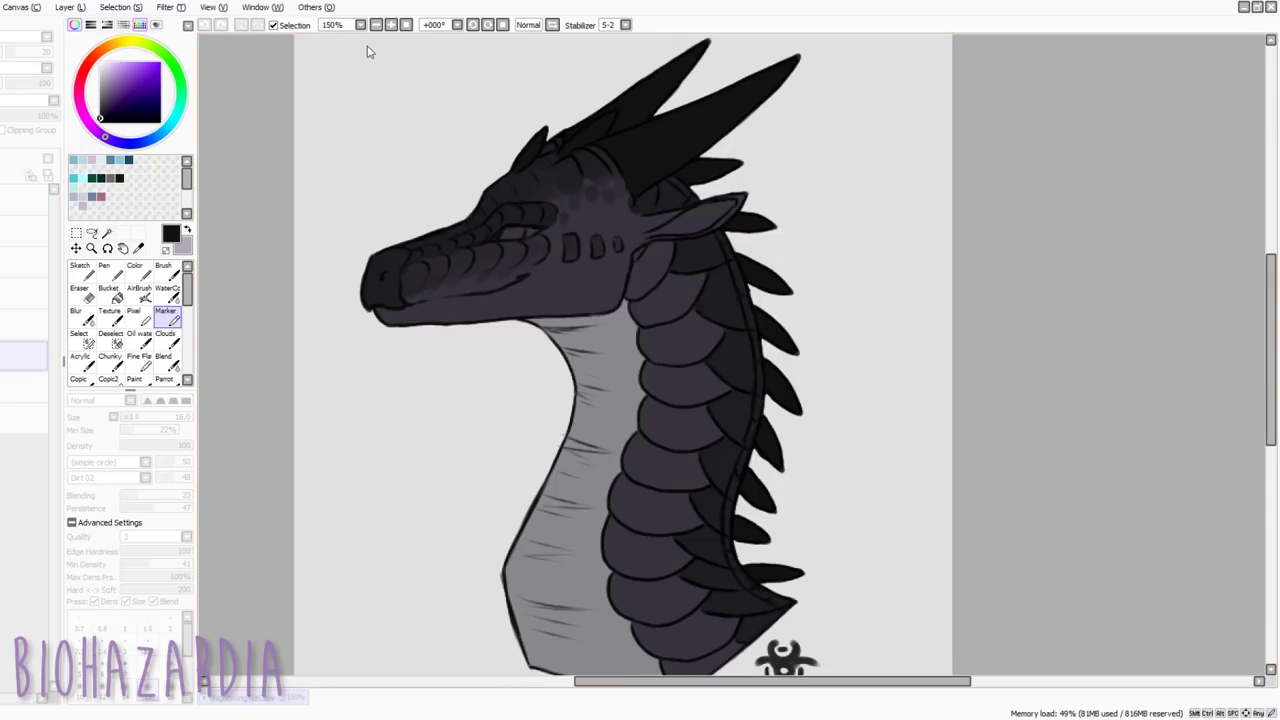
{"action": "left_click", "coordinate": [411, 95]}
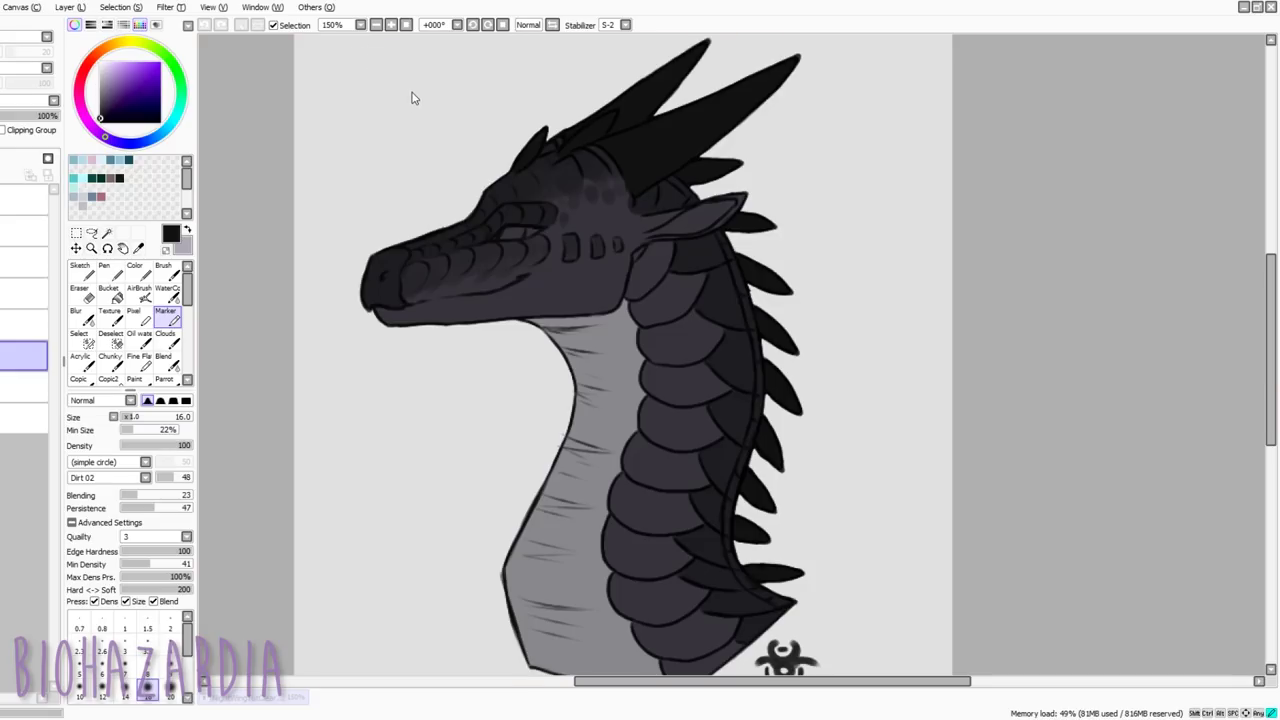
Paint the back corner of the eye pale lavender-grey with the Marker at size 7 on the spike colour layer
{"action": "left_click", "coordinate": [18, 263]}
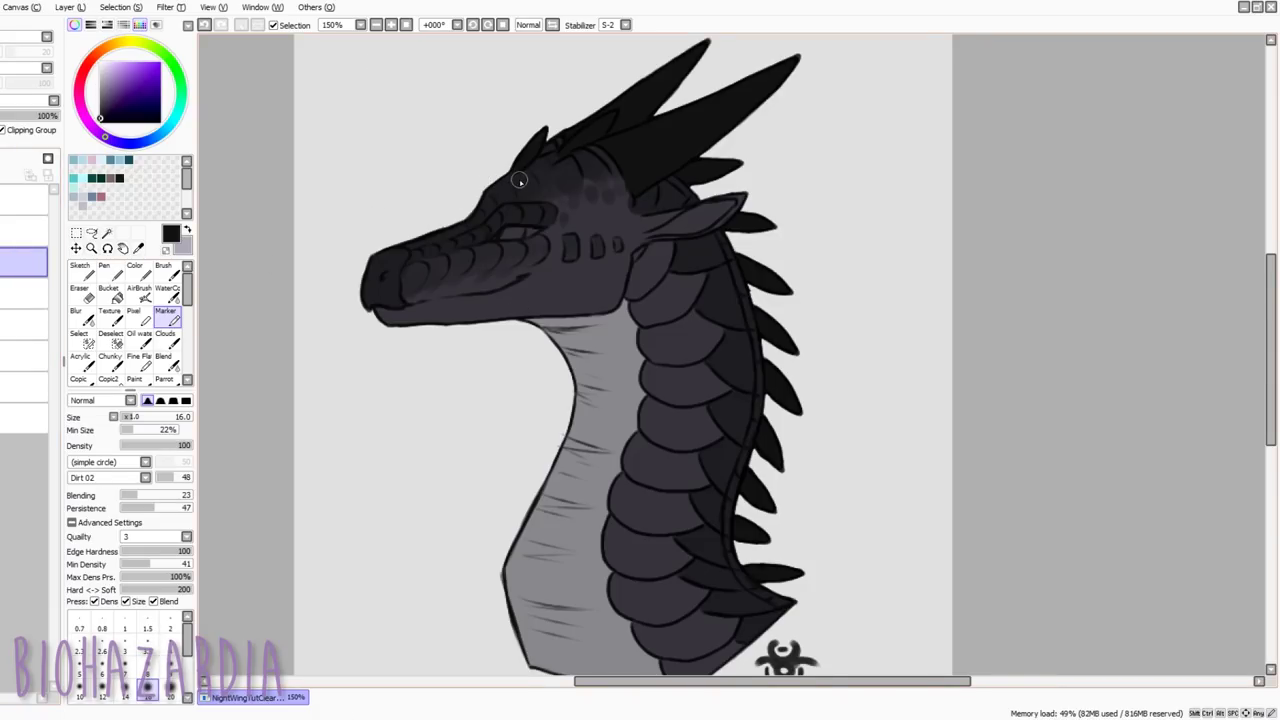
{"action": "scroll", "coordinate": [511, 212], "scroll_direction": "down", "scroll_amount": 3}
{"action": "scroll", "coordinate": [514, 225], "scroll_direction": "up", "scroll_amount": 5}
{"action": "left_click", "coordinate": [83, 206]}
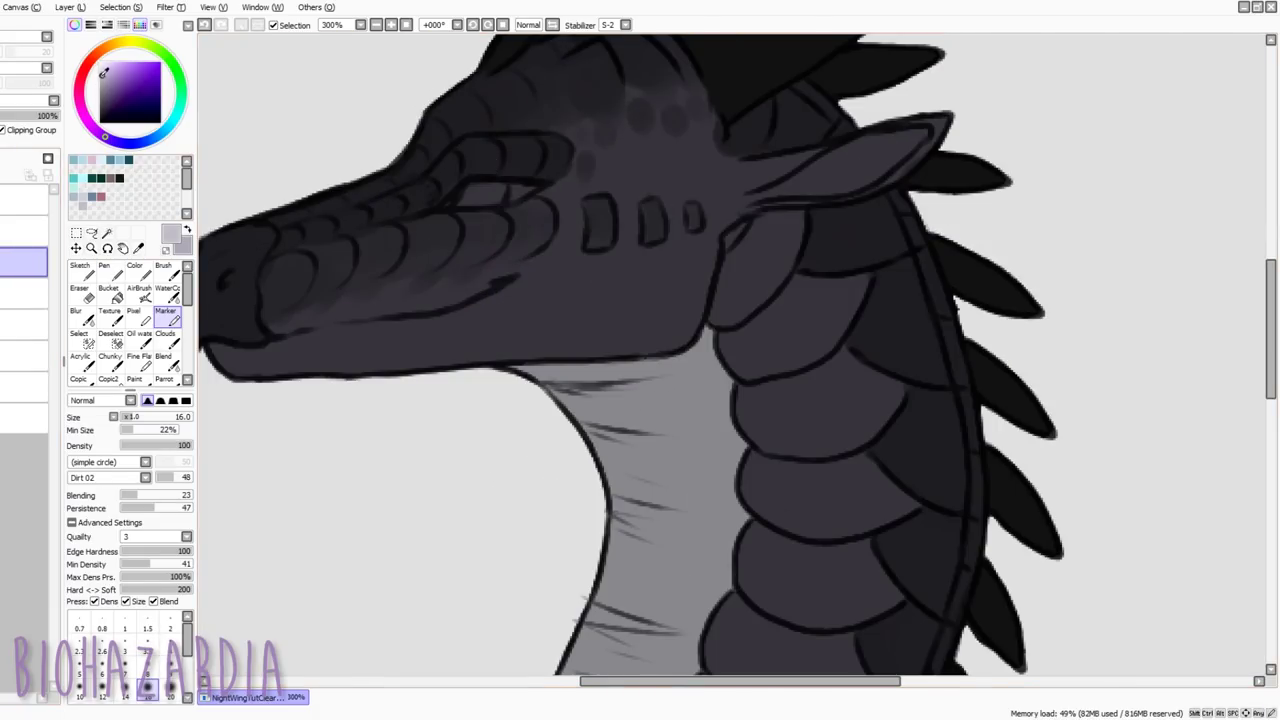
{"action": "key", "text": "bracketleft"}
{"action": "key", "text": "bracketleft"}
{"action": "key", "text": "bracketleft"}
{"action": "key", "text": "bracketleft"}
{"action": "key", "text": "bracketleft"}
{"action": "key", "text": "bracketleft"}
{"action": "left_click_drag", "start_coordinate": [515, 193], "coordinate": [505, 195]}
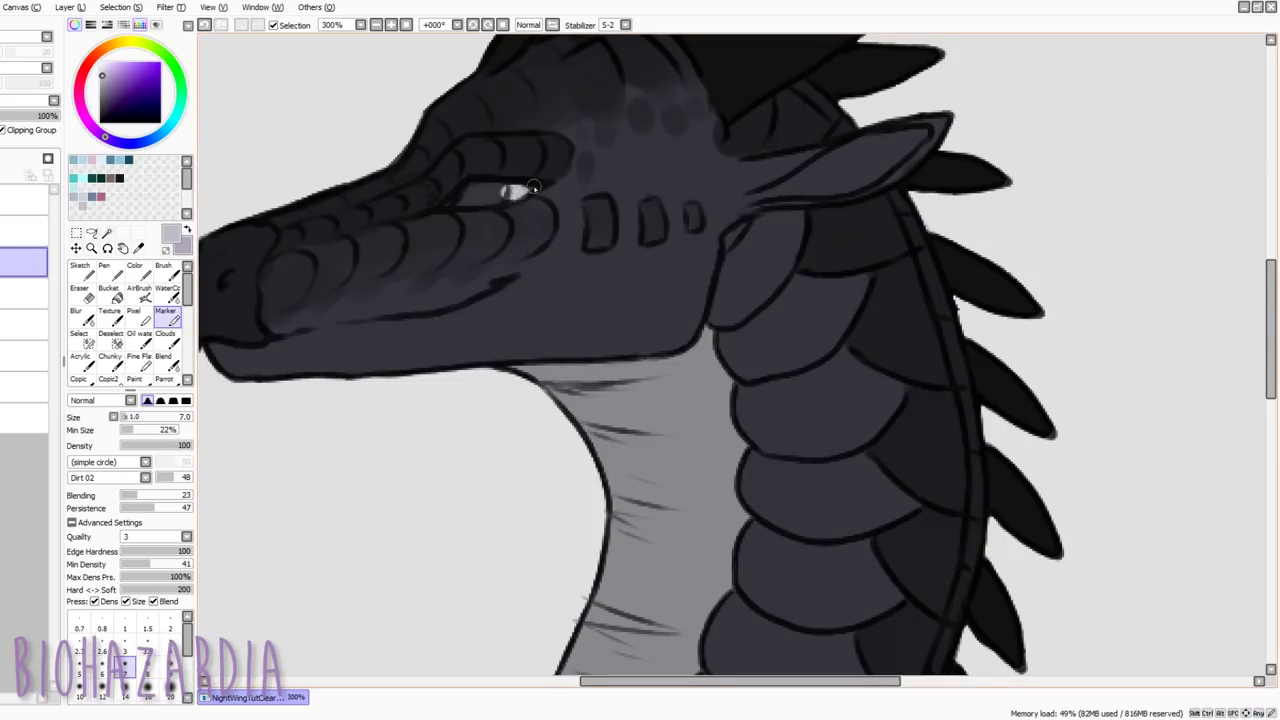
Refine the inside of the eye with thin muted purple strokes, reducing the Marker to size 3
{"action": "key", "text": "bracketleft"}
{"action": "key", "text": "bracketleft"}
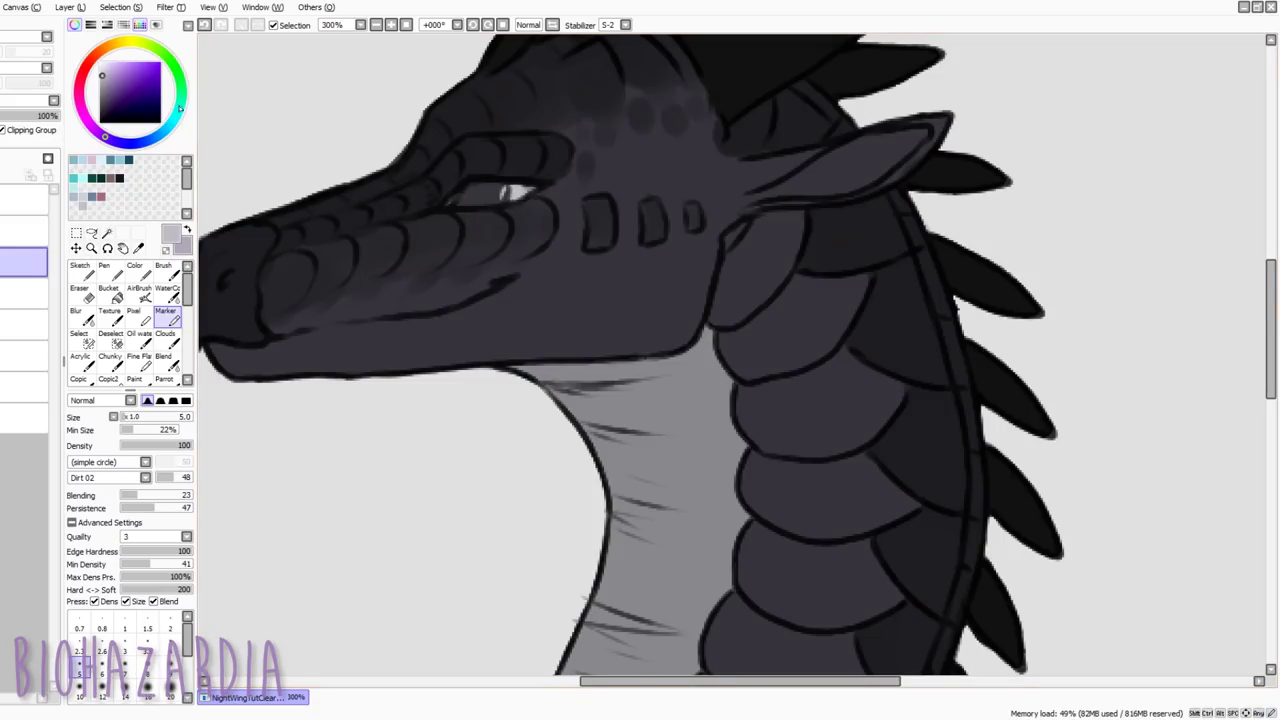
{"action": "key", "text": "x"}
{"action": "key", "text": "bracketleft"}
{"action": "key", "text": "bracketleft"}
{"action": "key", "text": "bracketleft"}
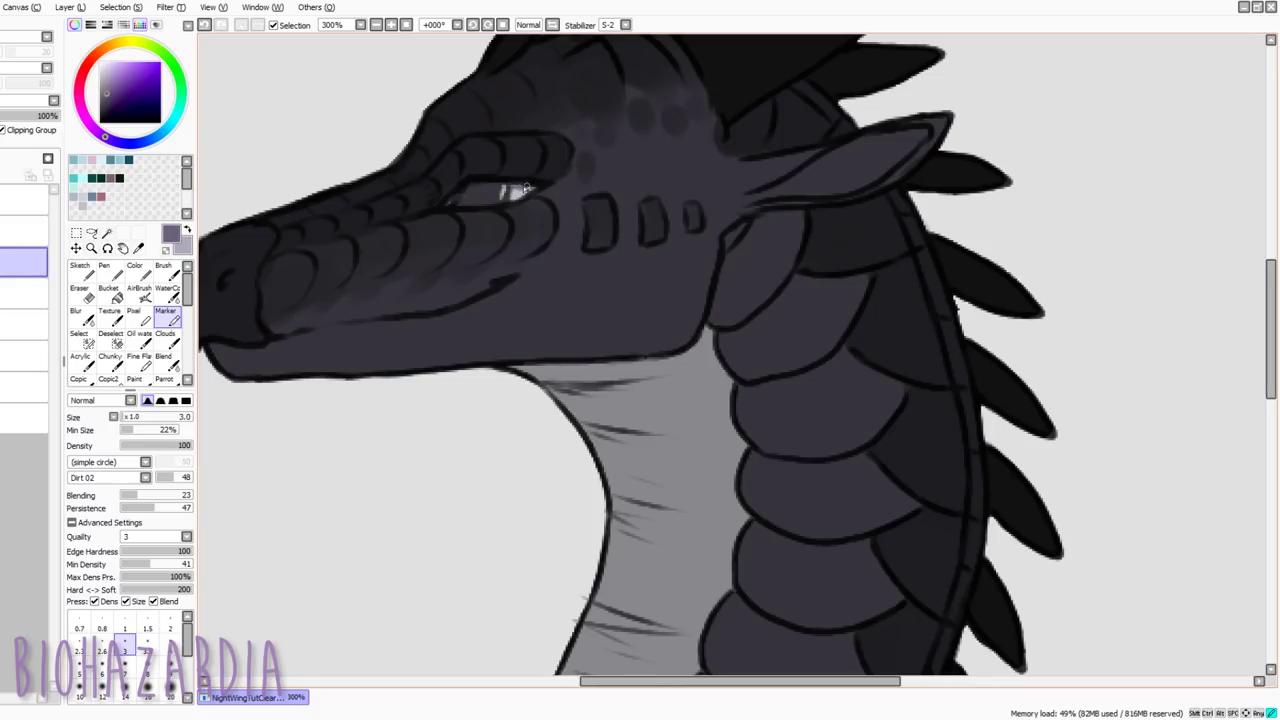
{"action": "left_click_drag", "start_coordinate": [514, 187], "coordinate": [503, 203]}
Paint the inner ear pale lavender with muted purple shading, using the Marker at size 7
{"action": "key", "text": "x"}
{"action": "key", "text": "bracketright"}
{"action": "key", "text": "bracketright"}
{"action": "key", "text": "bracketright"}
{"action": "key", "text": "bracketright"}
{"action": "key", "text": "bracketright"}
{"action": "mouse_move", "coordinate": [877, 163]}
{"action": "left_mouse_down"}
{"action": "mouse_move", "coordinate": [824, 182]}
{"action": "mouse_move", "coordinate": [921, 135]}
{"action": "mouse_move", "coordinate": [853, 177]}
{"action": "mouse_move", "coordinate": [872, 178]}
{"action": "mouse_move", "coordinate": [891, 160]}
{"action": "mouse_move", "coordinate": [800, 185]}
{"action": "mouse_move", "coordinate": [843, 155]}
{"action": "mouse_move", "coordinate": [779, 189]}
{"action": "mouse_move", "coordinate": [835, 187]}
{"action": "mouse_move", "coordinate": [855, 172]}
{"action": "mouse_move", "coordinate": [766, 194]}
{"action": "mouse_move", "coordinate": [907, 137]}
{"action": "mouse_move", "coordinate": [820, 181]}
{"action": "left_mouse_up"}
{"action": "left_click", "coordinate": [106, 95]}
{"action": "left_click_drag", "start_coordinate": [896, 140], "coordinate": [810, 183]}
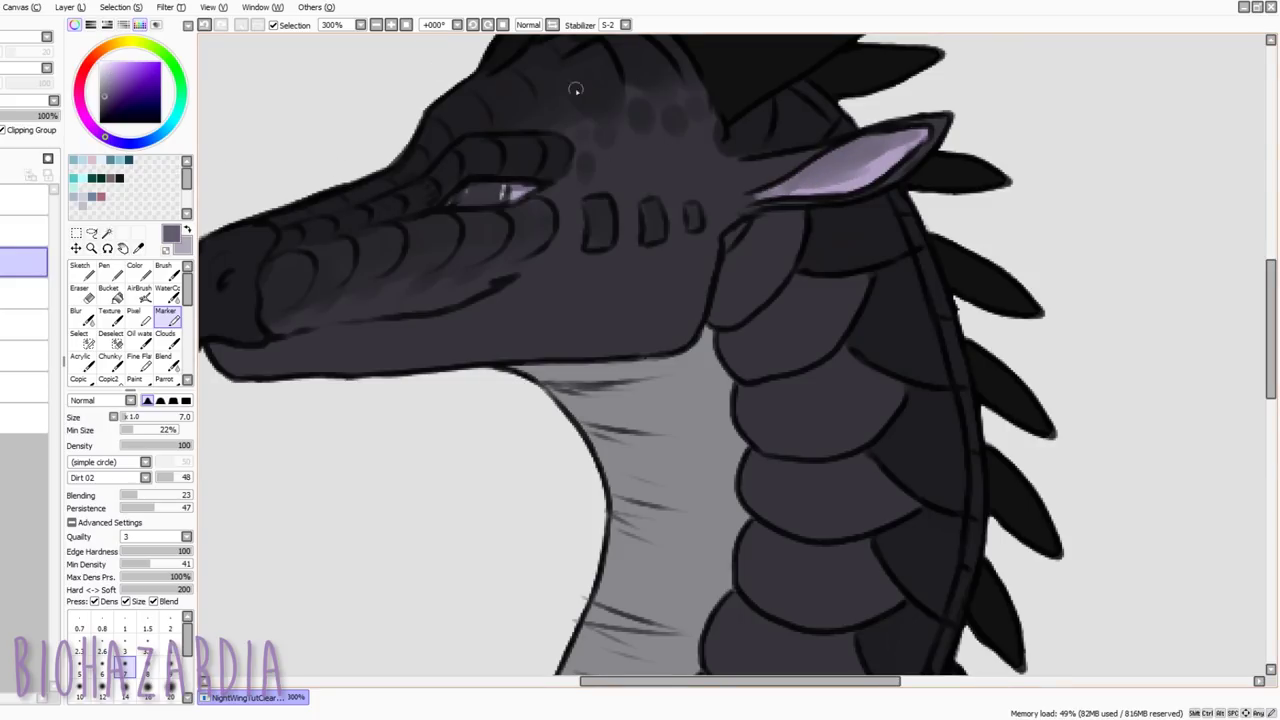
Tint the inner ear with soft pink and shade it with a darker muted pink
{"action": "left_click", "coordinate": [115, 74]}
{"action": "left_click", "coordinate": [84, 108]}
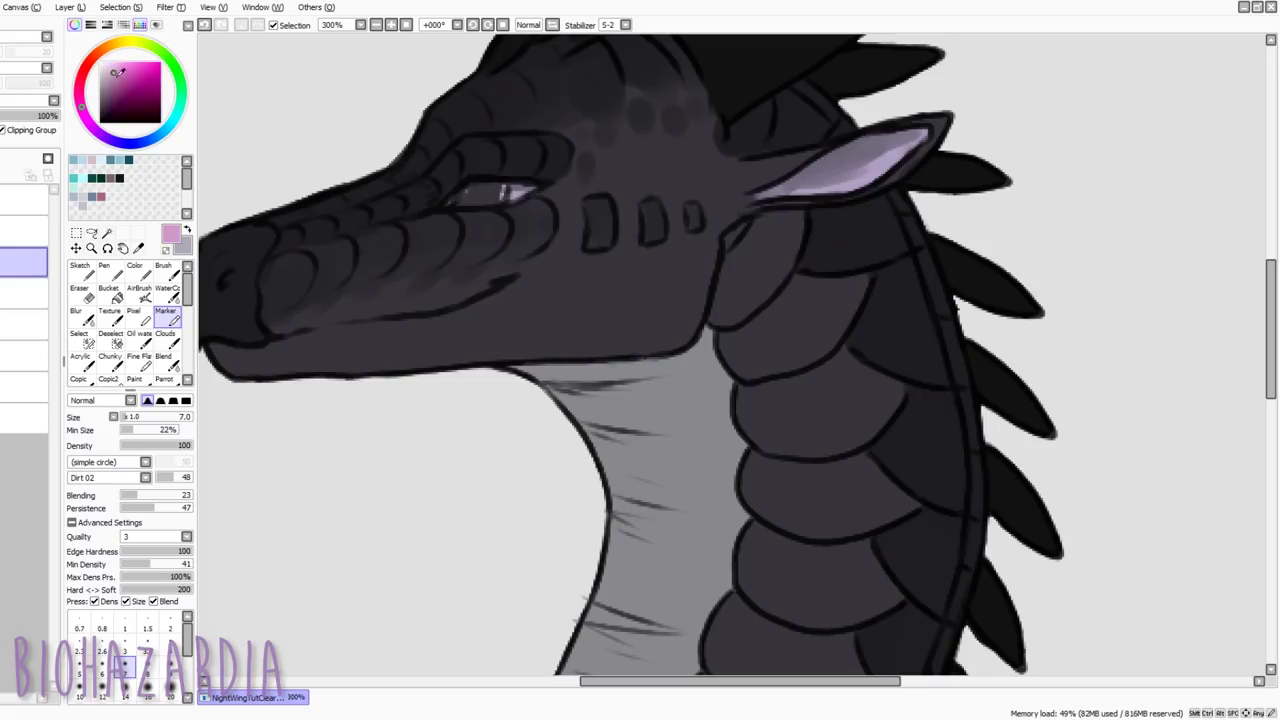
{"action": "mouse_move", "coordinate": [912, 138]}
{"action": "left_mouse_down"}
{"action": "mouse_move", "coordinate": [886, 170]}
{"action": "mouse_move", "coordinate": [800, 188]}
{"action": "mouse_move", "coordinate": [893, 162]}
{"action": "mouse_move", "coordinate": [790, 183]}
{"action": "mouse_move", "coordinate": [833, 160]}
{"action": "mouse_move", "coordinate": [869, 154]}
{"action": "mouse_move", "coordinate": [785, 193]}
{"action": "mouse_move", "coordinate": [904, 139]}
{"action": "mouse_move", "coordinate": [765, 195]}
{"action": "mouse_move", "coordinate": [886, 152]}
{"action": "left_mouse_up"}
{"action": "left_click", "coordinate": [109, 96]}
{"action": "scroll", "coordinate": [893, 336], "scroll_direction": "down", "scroll_amount": 2}
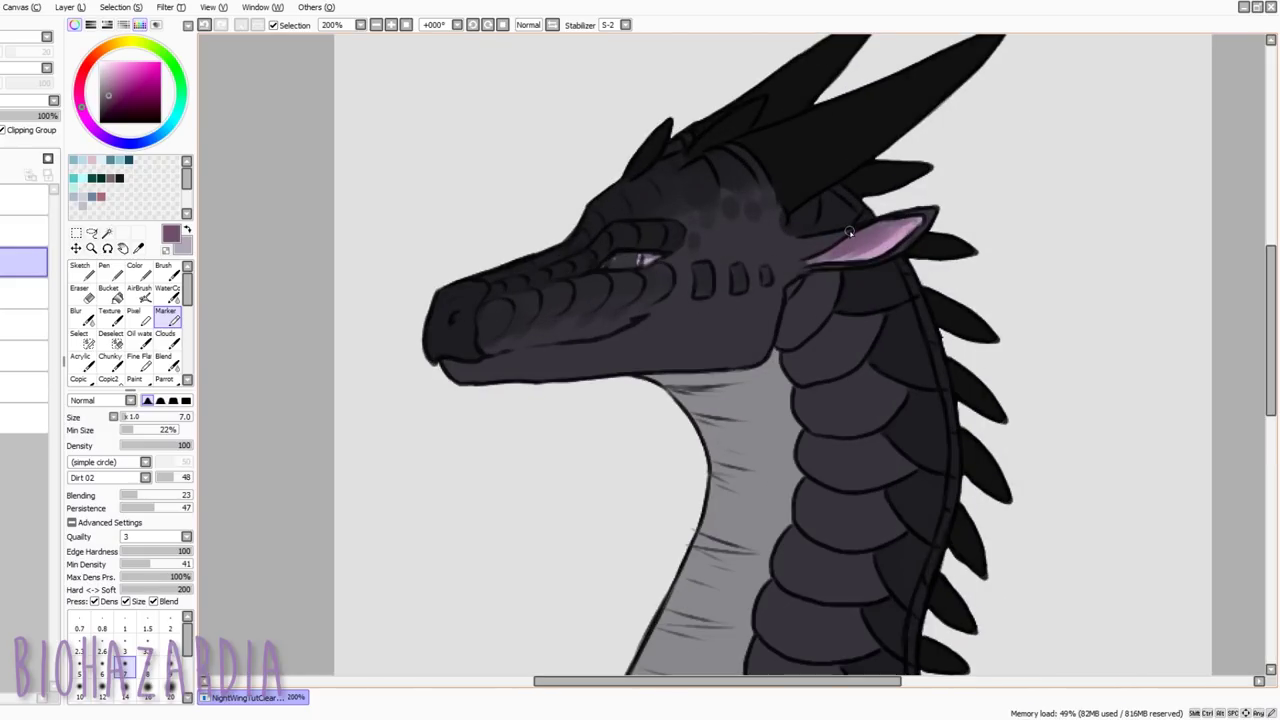
Fill the iris with saturated blue-violet using the Marker at size 7, undoing the last change
{"action": "scroll", "coordinate": [759, 257], "scroll_direction": "up", "scroll_amount": 3}
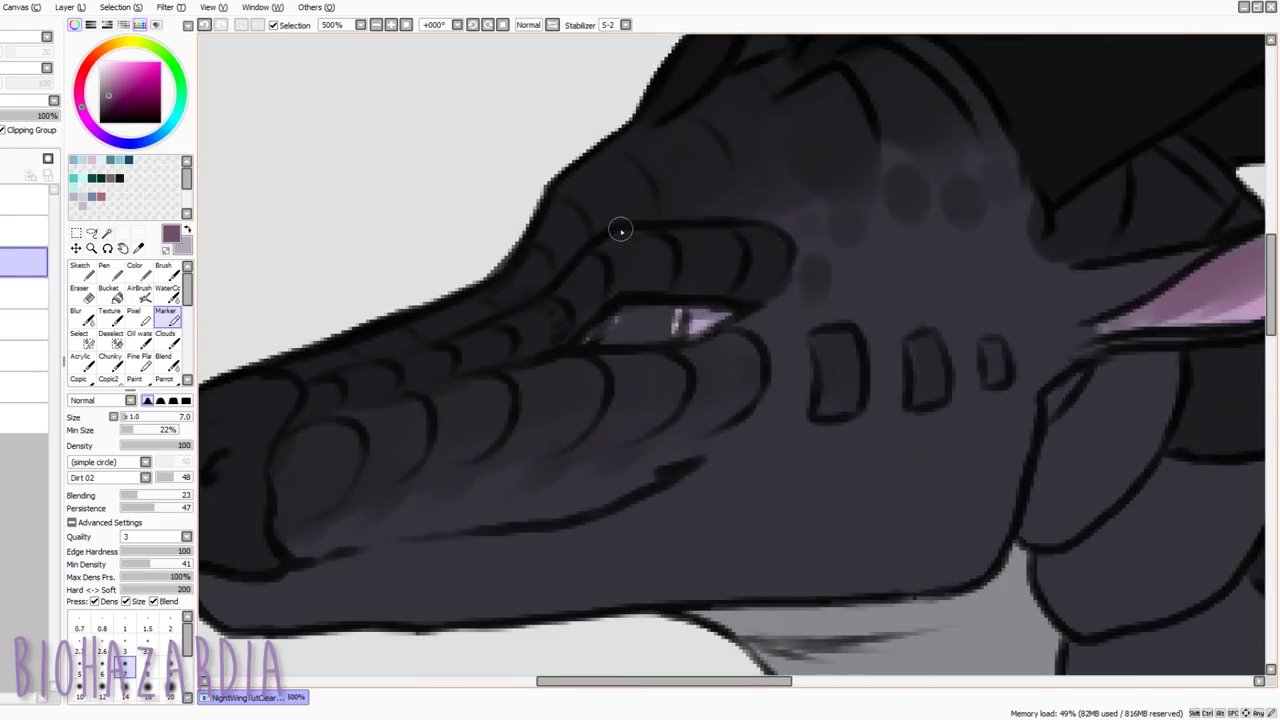
{"action": "left_click", "coordinate": [105, 138]}
{"action": "left_click_drag", "start_coordinate": [138, 84], "coordinate": [131, 86]}
{"action": "mouse_move", "coordinate": [651, 323]}
{"action": "left_mouse_down"}
{"action": "mouse_move", "coordinate": [634, 317]}
{"action": "mouse_move", "coordinate": [674, 320]}
{"action": "mouse_move", "coordinate": [606, 337]}
{"action": "mouse_move", "coordinate": [621, 317]}
{"action": "mouse_move", "coordinate": [669, 323]}
{"action": "mouse_move", "coordinate": [628, 317]}
{"action": "left_mouse_up"}
{"action": "left_click", "coordinate": [116, 141]}
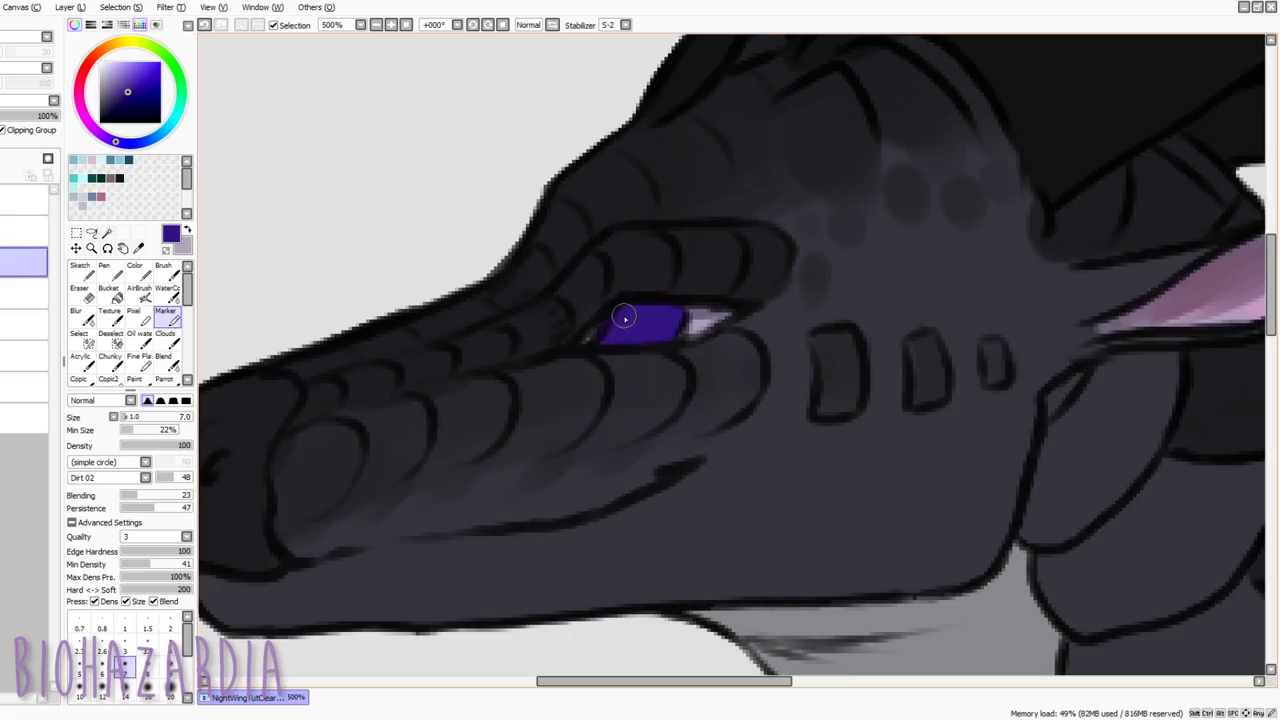
{"action": "left_click", "coordinate": [128, 88]}
{"action": "left_click", "coordinate": [129, 97]}
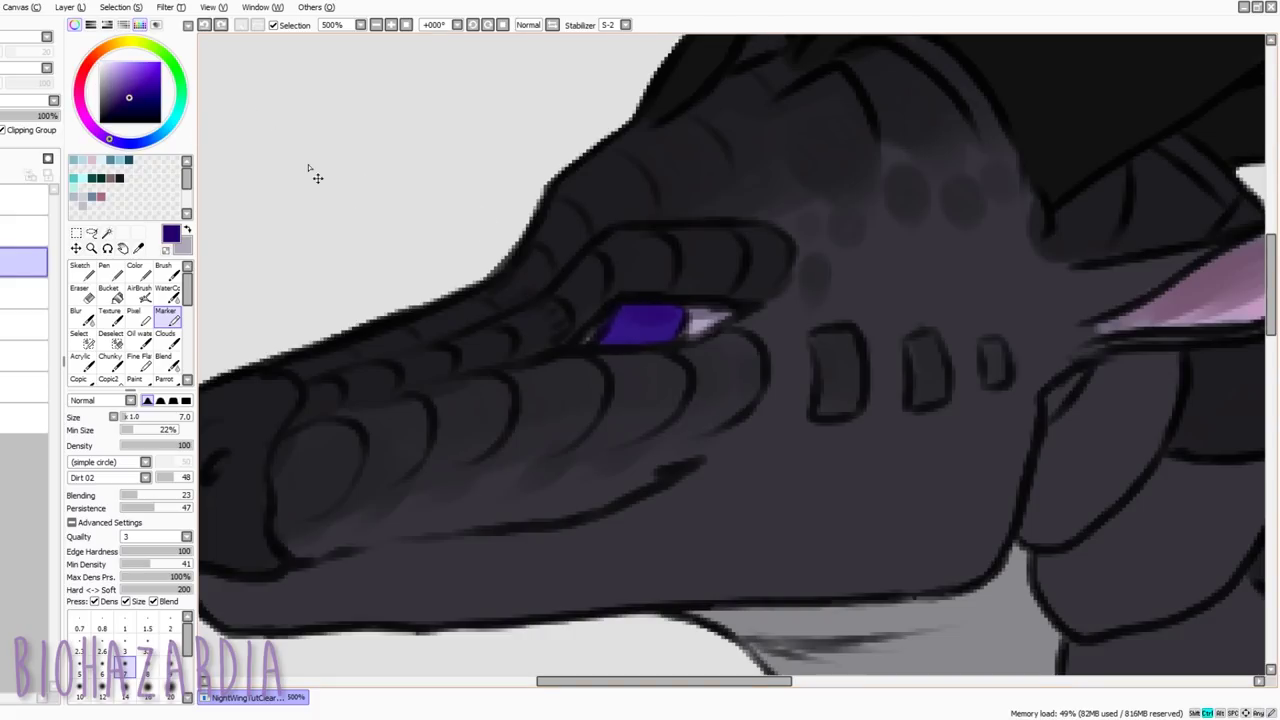
{"action": "key", "text": "ctrl+z"}
Paint a round pupil and shade the iris edges in very dark purple with the Marker at size 3.5
{"action": "left_click", "coordinate": [131, 105]}
{"action": "key", "text": "["}
{"action": "key", "text": "["}
{"action": "key", "text": "["}
{"action": "key", "text": "["}
{"action": "mouse_move", "coordinate": [622, 308]}
{"action": "left_mouse_down"}
{"action": "mouse_move", "coordinate": [681, 317]}
{"action": "mouse_move", "coordinate": [626, 313]}
{"action": "mouse_move", "coordinate": [650, 316]}
{"action": "mouse_move", "coordinate": [605, 334]}
{"action": "left_mouse_up"}
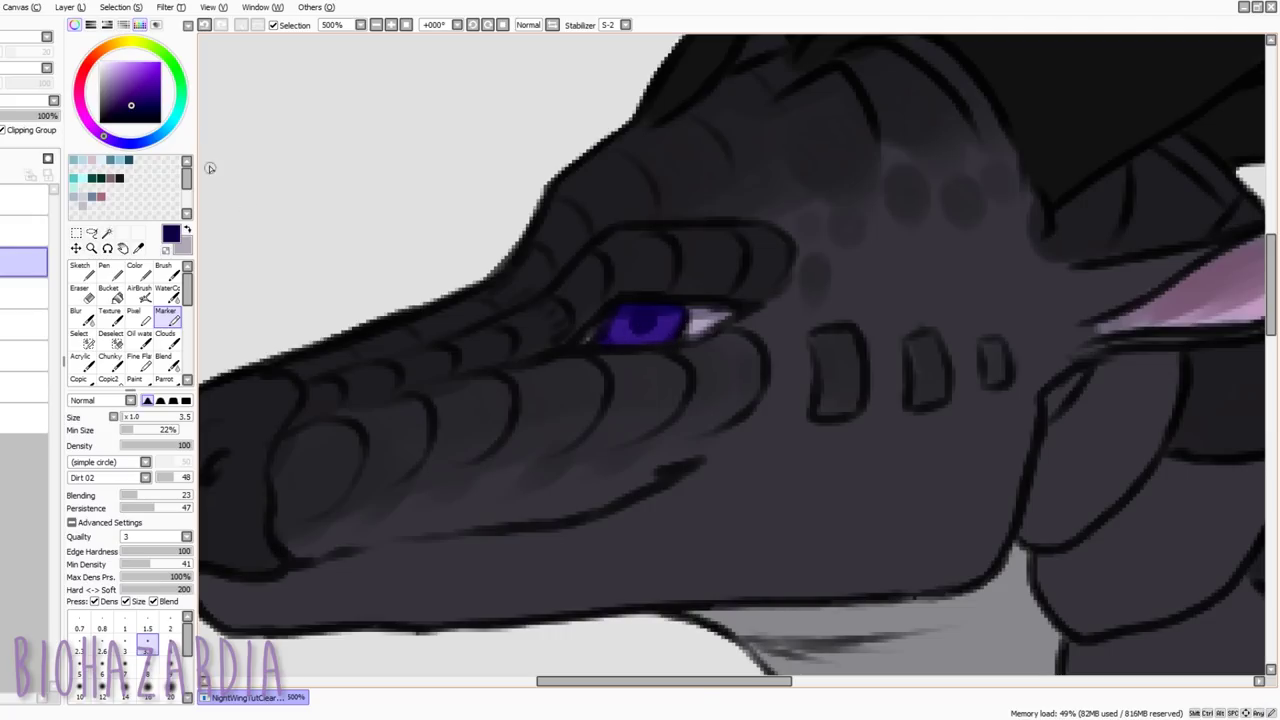
Add lighter violet highlights around the pupil with the Marker at size 2.6
{"action": "left_click", "coordinate": [131, 74]}
{"action": "key", "text": "bracketleft"}
{"action": "key", "text": "bracketleft"}
{"action": "mouse_move", "coordinate": [625, 313]}
{"action": "left_mouse_down"}
{"action": "mouse_move", "coordinate": [667, 307]}
{"action": "mouse_move", "coordinate": [652, 339]}
{"action": "mouse_move", "coordinate": [658, 311]}
{"action": "mouse_move", "coordinate": [664, 331]}
{"action": "mouse_move", "coordinate": [648, 337]}
{"action": "mouse_move", "coordinate": [620, 313]}
{"action": "mouse_move", "coordinate": [670, 323]}
{"action": "mouse_move", "coordinate": [656, 314]}
{"action": "mouse_move", "coordinate": [662, 325]}
{"action": "mouse_move", "coordinate": [624, 342]}
{"action": "mouse_move", "coordinate": [657, 318]}
{"action": "mouse_move", "coordinate": [643, 315]}
{"action": "mouse_move", "coordinate": [637, 343]}
{"action": "mouse_move", "coordinate": [667, 333]}
{"action": "left_mouse_up"}
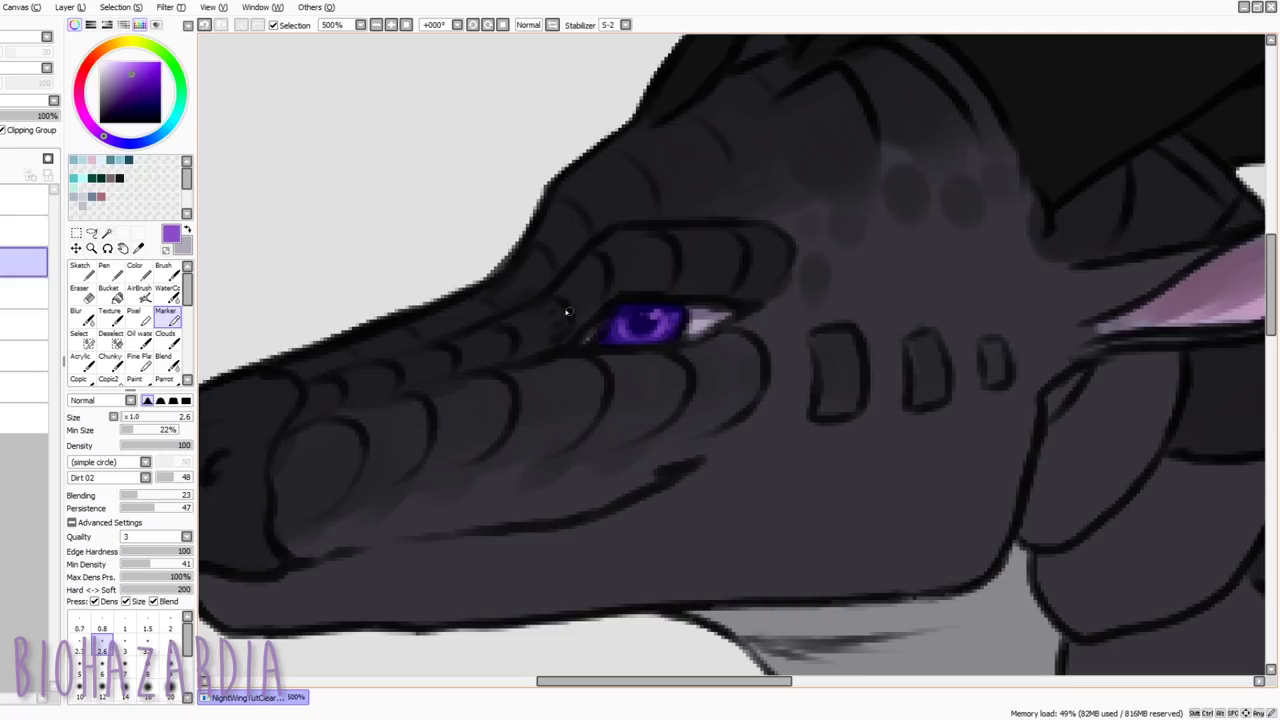
Add light violet highlights to the iris with the Pen at size 3
{"action": "left_click_drag", "start_coordinate": [127, 71], "coordinate": [122, 63]}
{"action": "key", "text": "n"}
{"action": "key", "text": "bracketleft"}
{"action": "key", "text": "bracketleft"}
{"action": "key", "text": "bracketleft"}
{"action": "key", "text": "bracketleft"}
{"action": "key", "text": "bracketleft"}
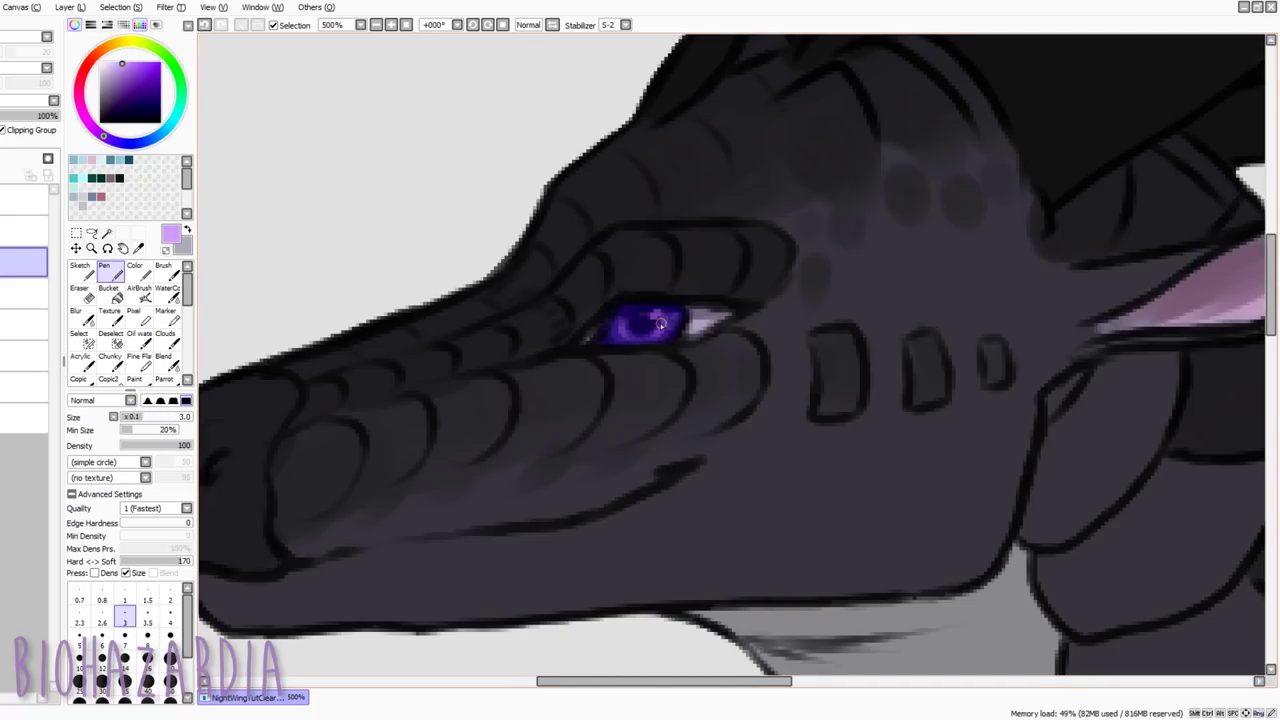
{"action": "mouse_move", "coordinate": [620, 320]}
{"action": "left_mouse_down"}
{"action": "mouse_move", "coordinate": [627, 337]}
{"action": "mouse_move", "coordinate": [653, 315]}
{"action": "left_mouse_up"}
Dot very pale lavender glints into the iris with the Pen at size 2.6
{"action": "left_click", "coordinate": [107, 62]}
{"action": "scroll", "coordinate": [608, 384], "scroll_direction": "down", "scroll_amount": 5}
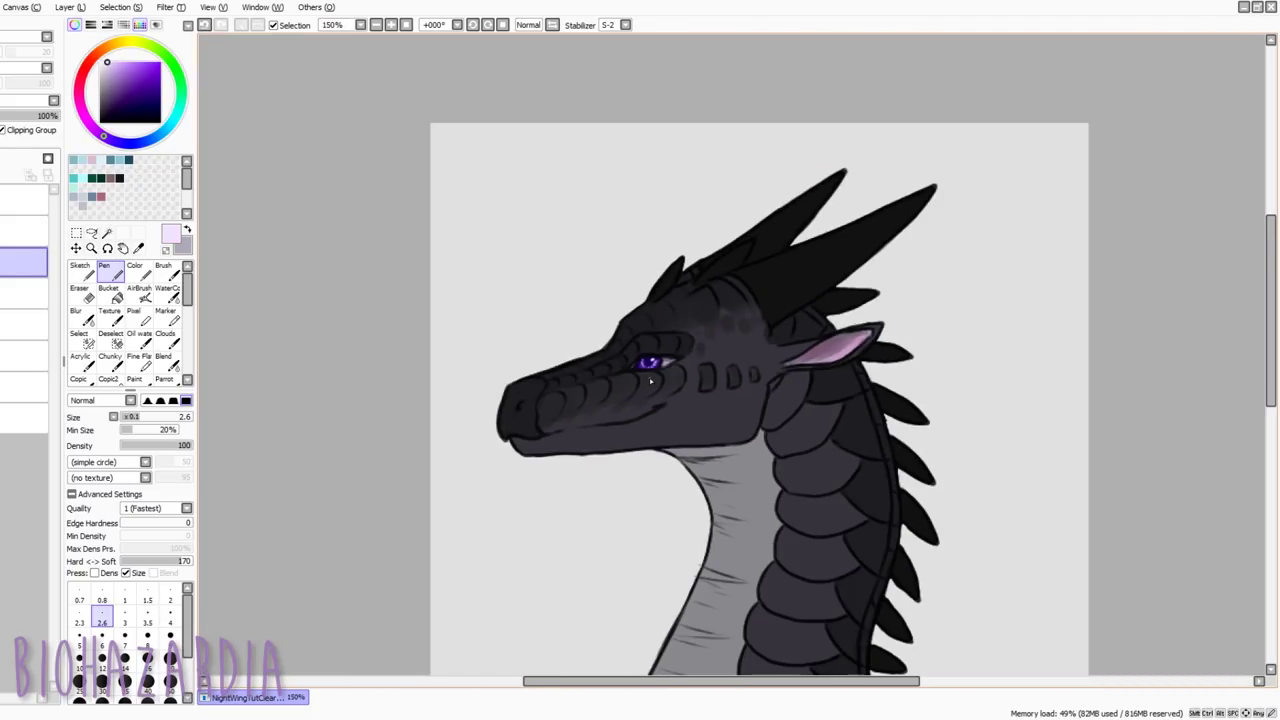
{"action": "scroll", "coordinate": [652, 381], "scroll_direction": "up", "scroll_amount": 6}
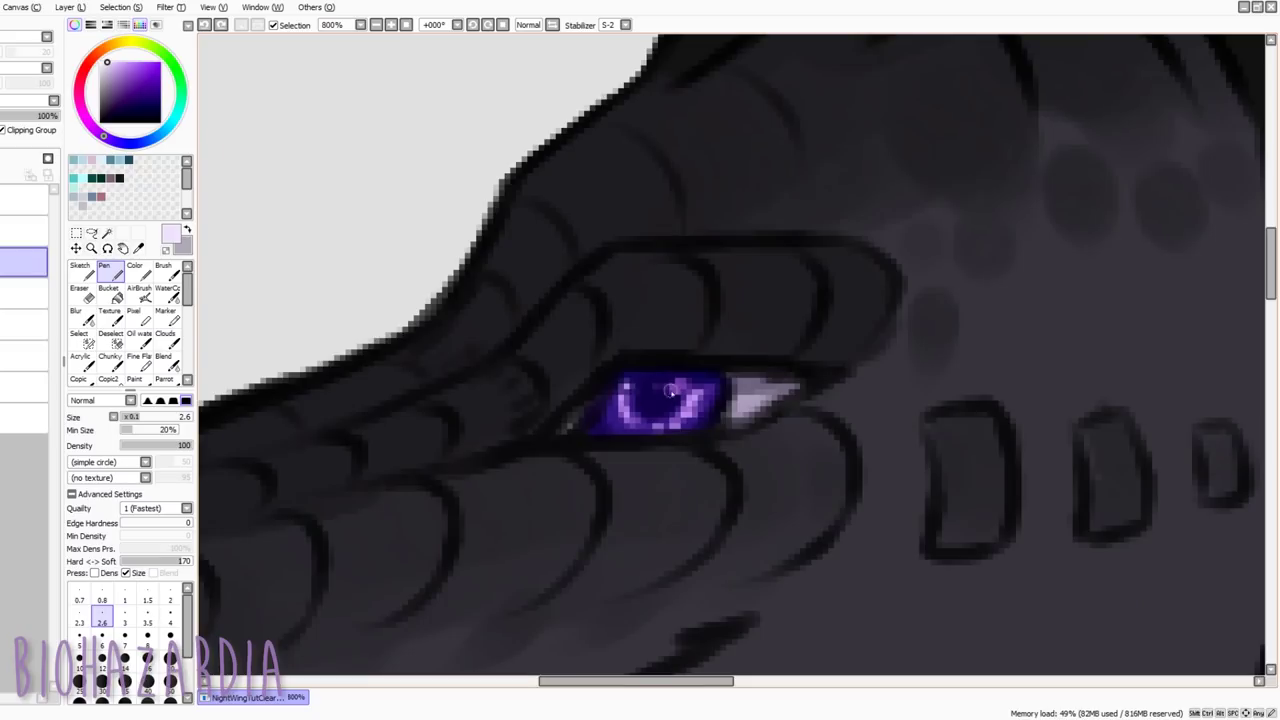
{"action": "scroll", "coordinate": [620, 380], "scroll_direction": "down", "scroll_amount": 6}
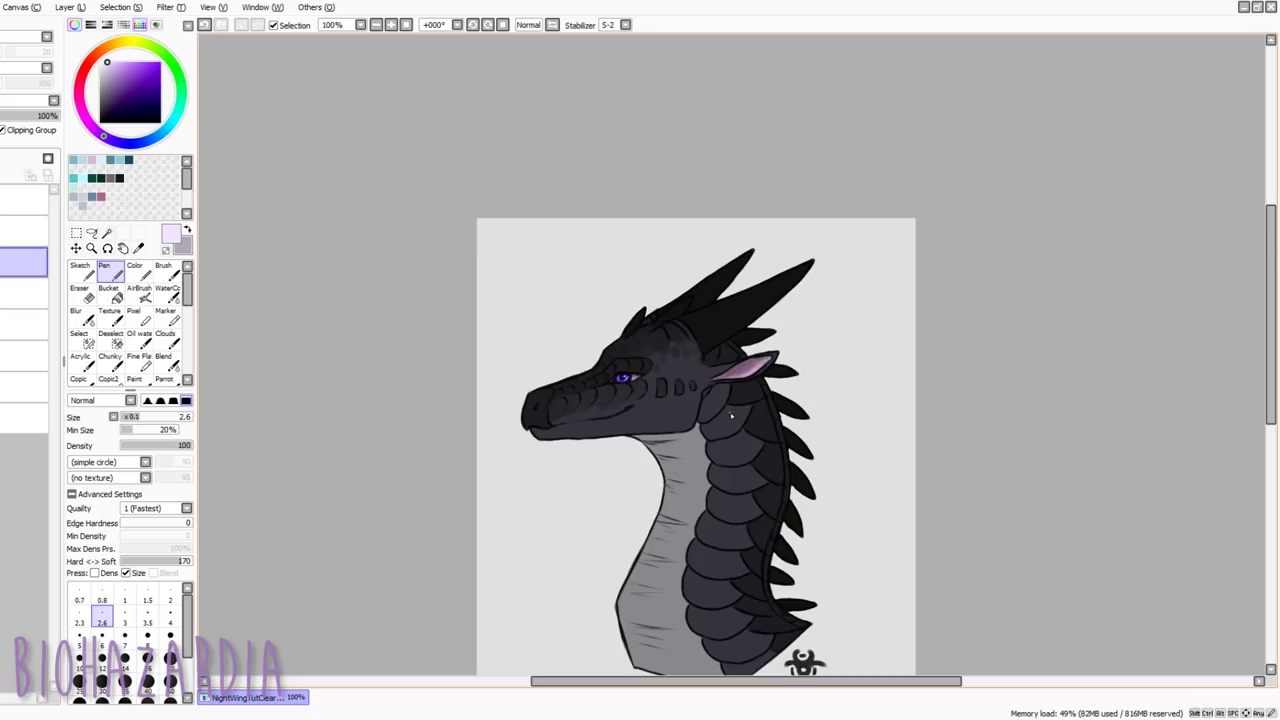
{"action": "scroll", "coordinate": [731, 416], "scroll_direction": "up", "scroll_amount": 3}
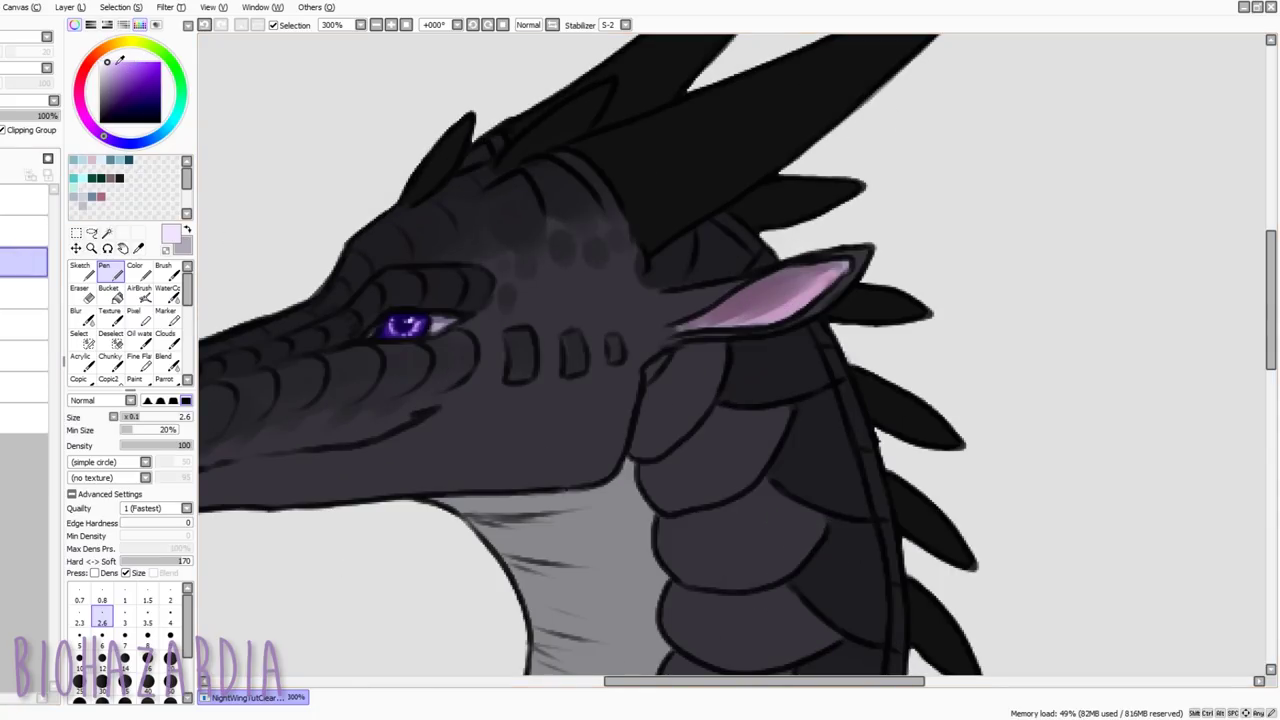
Paint a pale lavender teardrop on each of the top three large neck scales with the Marker at size 4
{"action": "left_click_drag", "start_coordinate": [116, 65], "coordinate": [108, 50]}
{"action": "key", "text": "m"}
{"action": "left_click", "coordinate": [107, 65]}
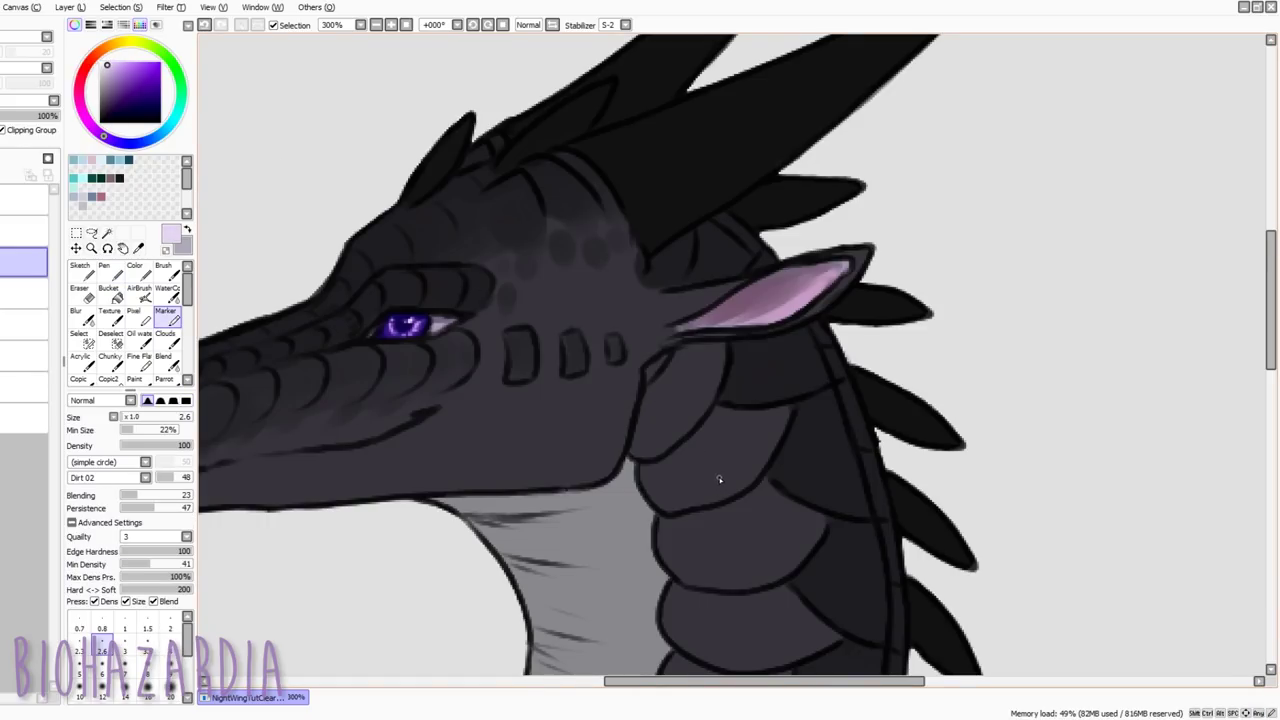
{"action": "key", "text": "bracketright"}
{"action": "key", "text": "bracketright"}
{"action": "key", "text": "bracketright"}
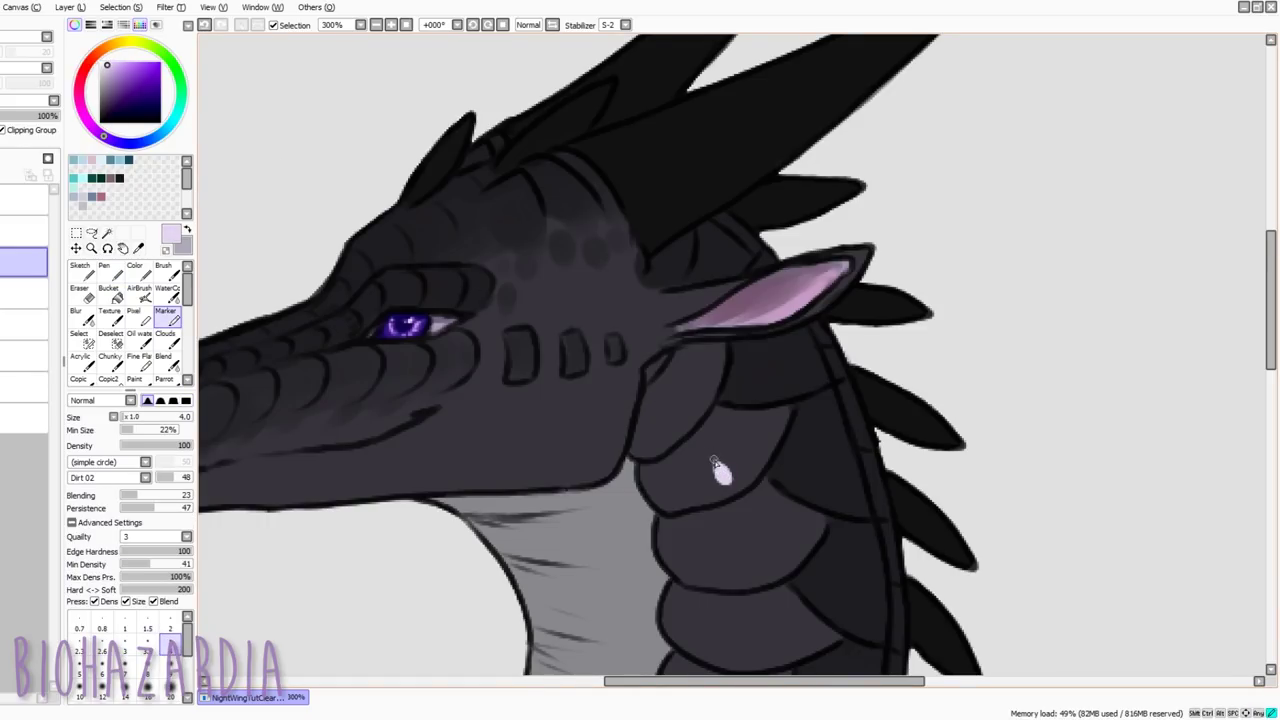
{"action": "left_click_drag", "start_coordinate": [677, 397], "coordinate": [681, 410]}
{"action": "left_click_drag", "start_coordinate": [749, 568], "coordinate": [744, 545]}
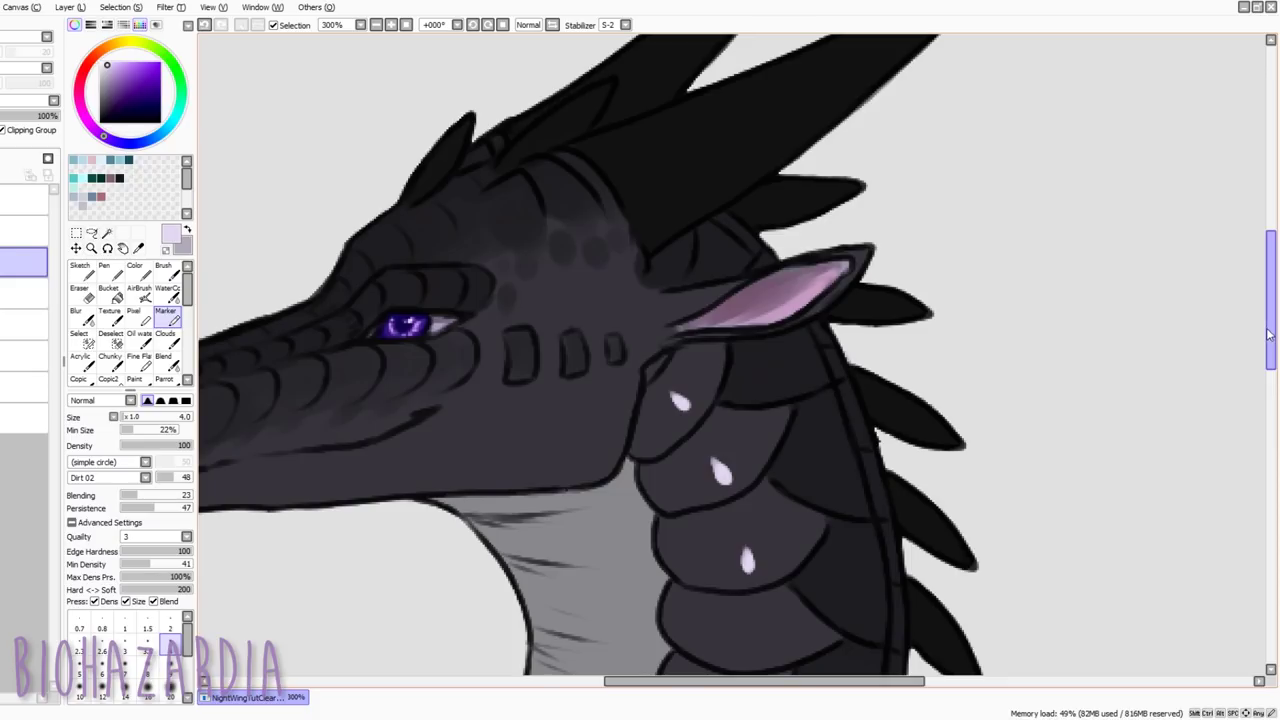
Continue the row of pale lavender teardrops over the next four neck scales and touch up the third one
{"action": "scroll", "coordinate": [768, 328], "scroll_direction": "down", "scroll_amount": 4}
{"action": "left_click_drag", "start_coordinate": [747, 376], "coordinate": [747, 367]}
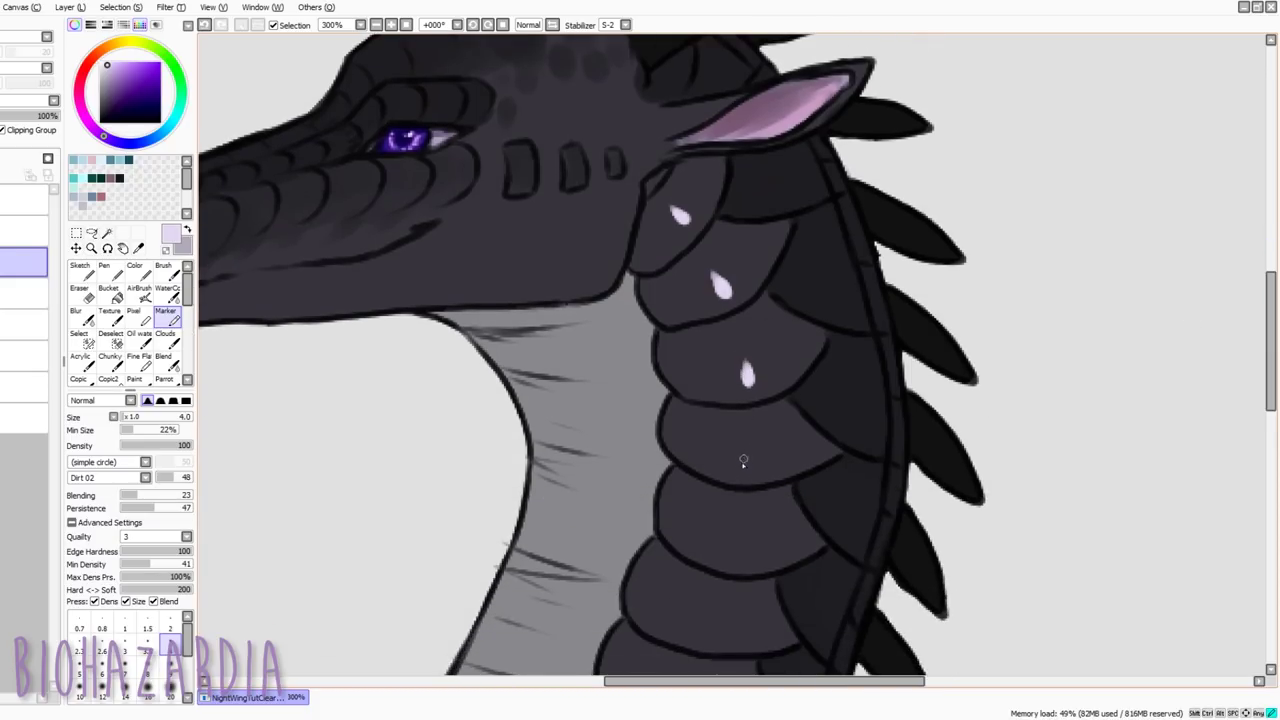
{"action": "left_click_drag", "start_coordinate": [745, 468], "coordinate": [744, 454]}
{"action": "left_click_drag", "start_coordinate": [738, 558], "coordinate": [737, 543]}
{"action": "scroll", "coordinate": [1257, 406], "scroll_direction": "down", "scroll_amount": 3}
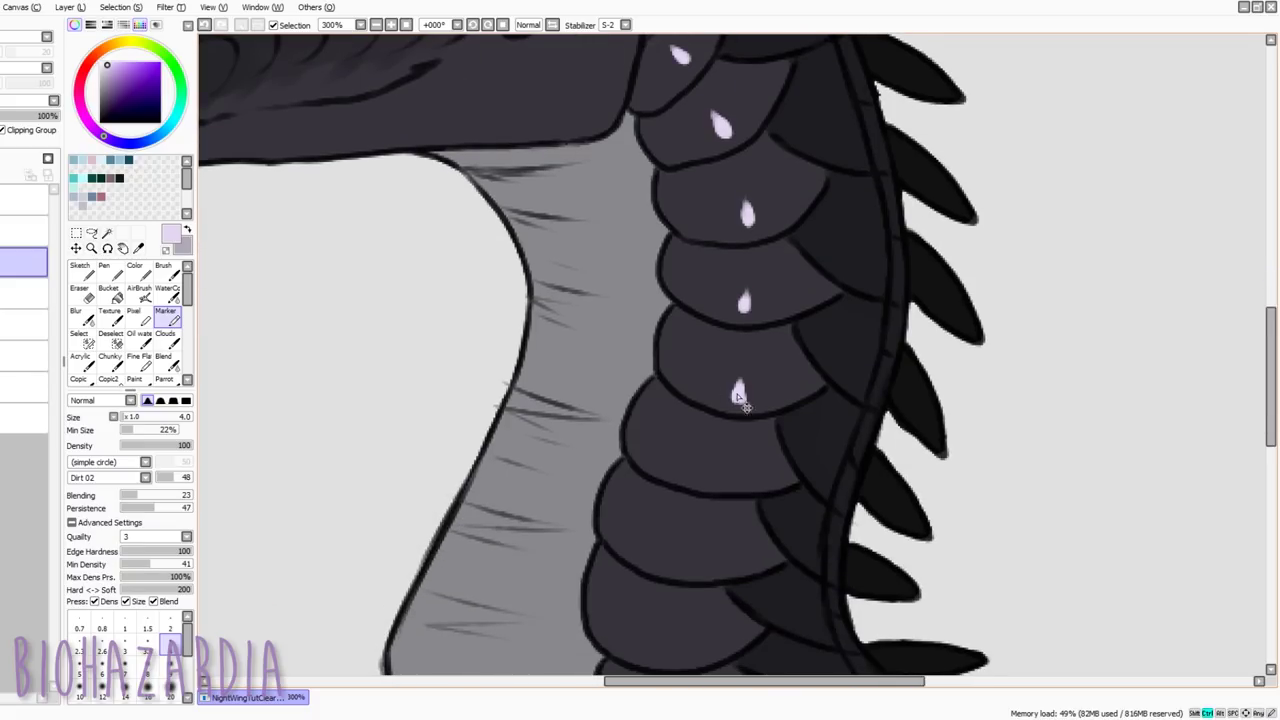
{"action": "left_click_drag", "start_coordinate": [726, 476], "coordinate": [726, 464]}
{"action": "mouse_move", "coordinate": [727, 466]}
{"action": "left_mouse_down"}
{"action": "mouse_move", "coordinate": [722, 483]}
{"action": "mouse_move", "coordinate": [710, 458]}
{"action": "mouse_move", "coordinate": [711, 470]}
{"action": "left_mouse_up"}
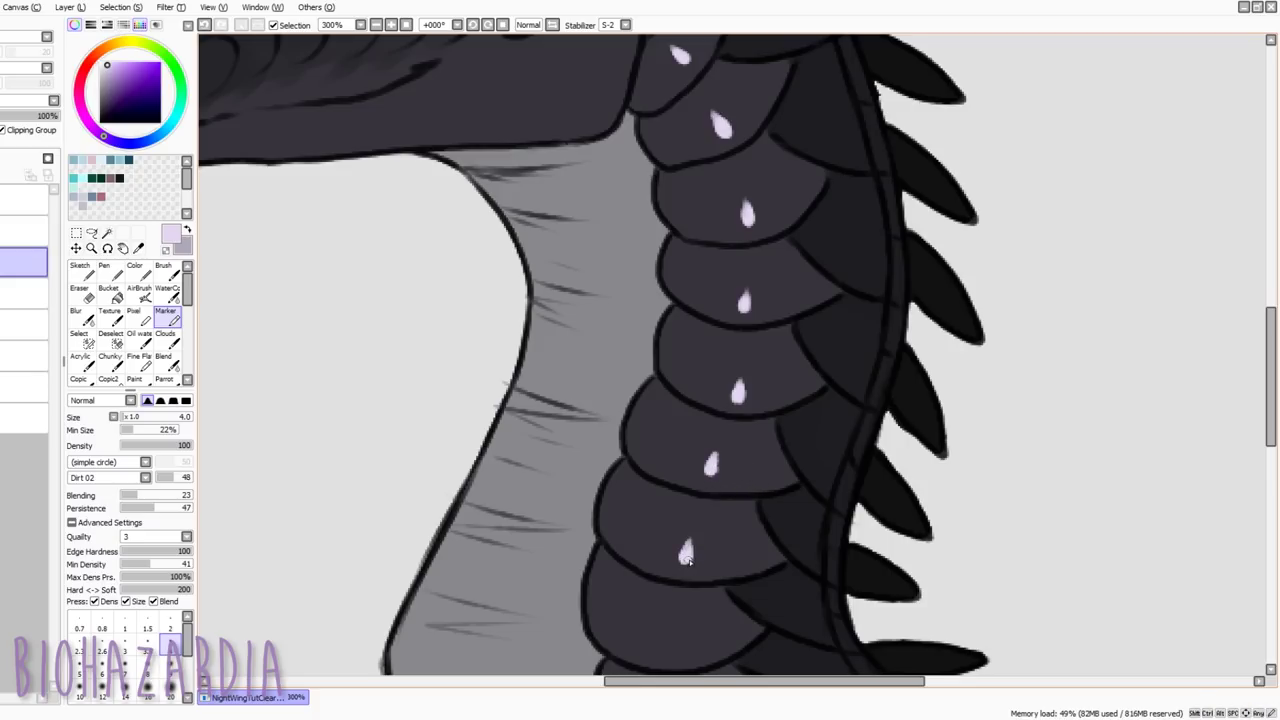
Paint pale lavender teardrops on the remaining scales down to the base of the neck, undoing misplaced strokes
{"action": "scroll", "coordinate": [688, 558], "scroll_direction": "down", "scroll_amount": 3}
{"action": "mouse_move", "coordinate": [671, 458]}
{"action": "left_mouse_down"}
{"action": "mouse_move", "coordinate": [674, 442]}
{"action": "mouse_move", "coordinate": [677, 464]}
{"action": "left_mouse_up"}
{"action": "key", "text": "ctrl+z"}
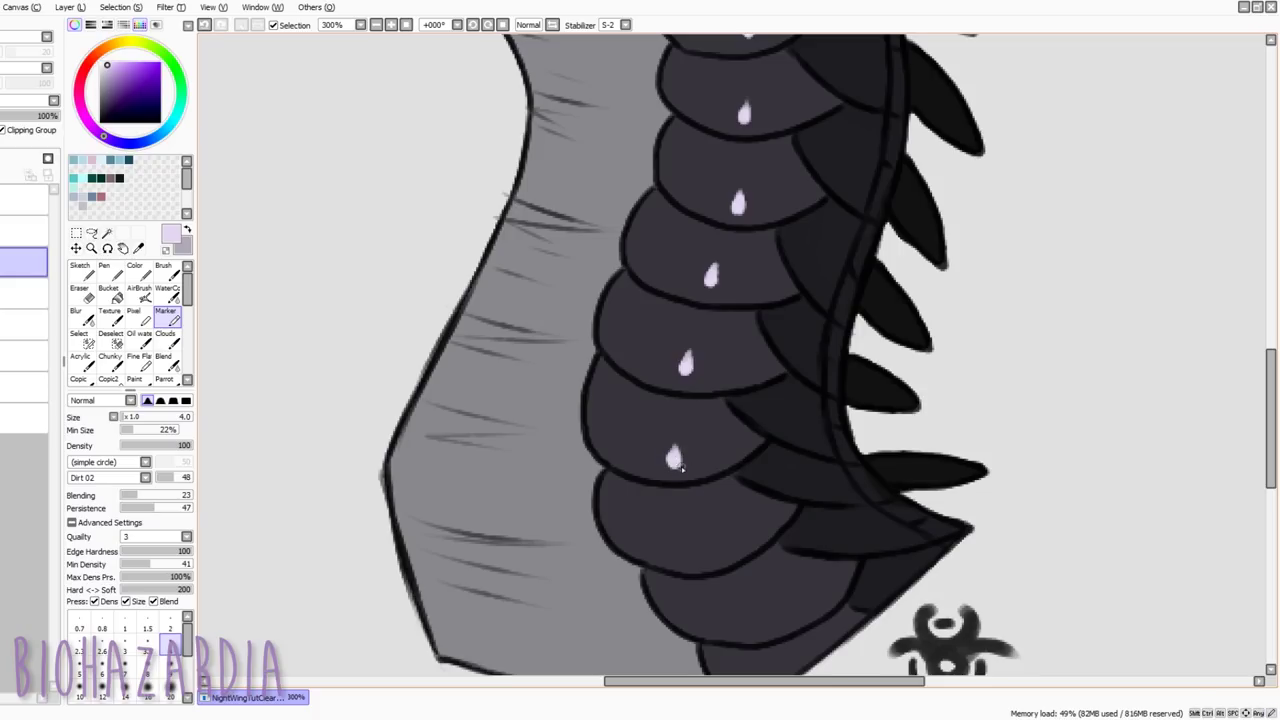
{"action": "left_click_drag", "start_coordinate": [699, 554], "coordinate": [696, 535]}
{"action": "left_click_drag", "start_coordinate": [756, 604], "coordinate": [759, 617]}
{"action": "left_click_drag", "start_coordinate": [1271, 466], "coordinate": [1271, 486]}
{"action": "left_click_drag", "start_coordinate": [759, 521], "coordinate": [768, 532]}
{"action": "key", "text": "ctrl+z"}
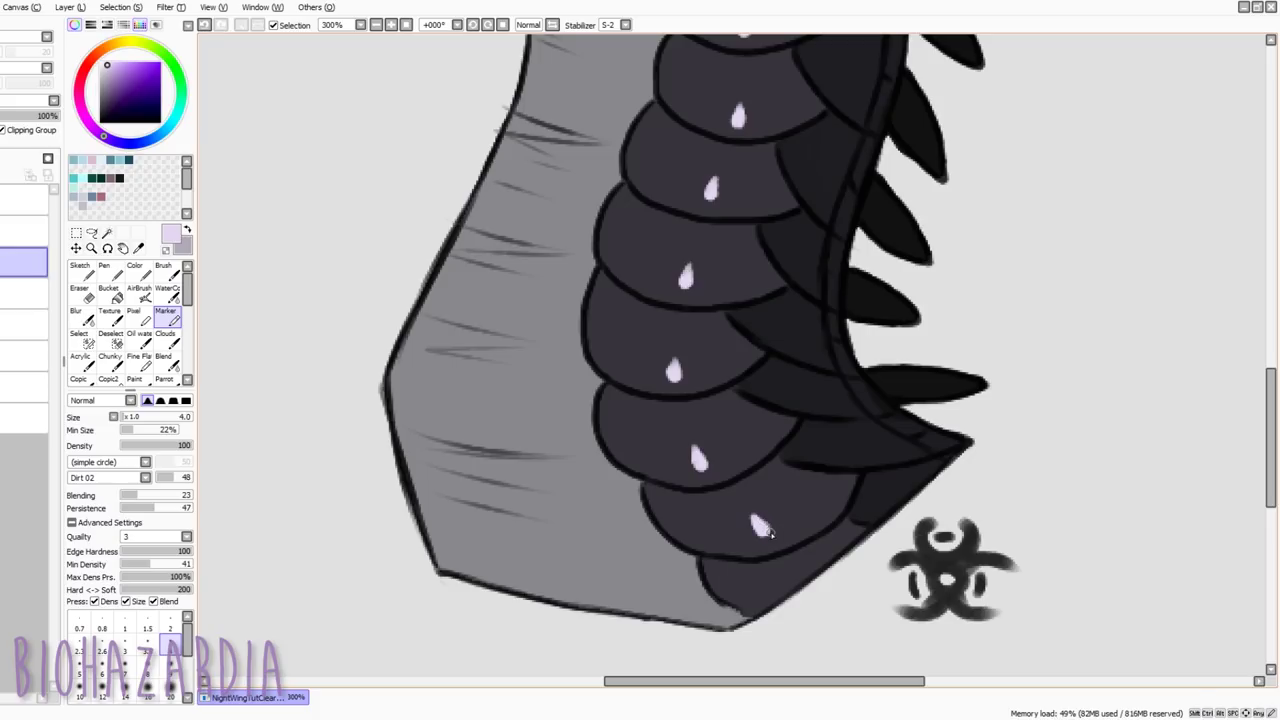
{"action": "key", "text": "ctrl+z"}
{"action": "left_click_drag", "start_coordinate": [816, 573], "coordinate": [812, 569]}
Examine the colouring and teardrop markings across the dragon's head, neck and belly
{"action": "scroll", "coordinate": [719, 351], "scroll_direction": "up", "scroll_amount": 1}
{"action": "scroll", "coordinate": [434, 355], "scroll_direction": "down", "scroll_amount": 4}
{"action": "scroll", "coordinate": [365, 110], "scroll_direction": "up", "scroll_amount": 1}
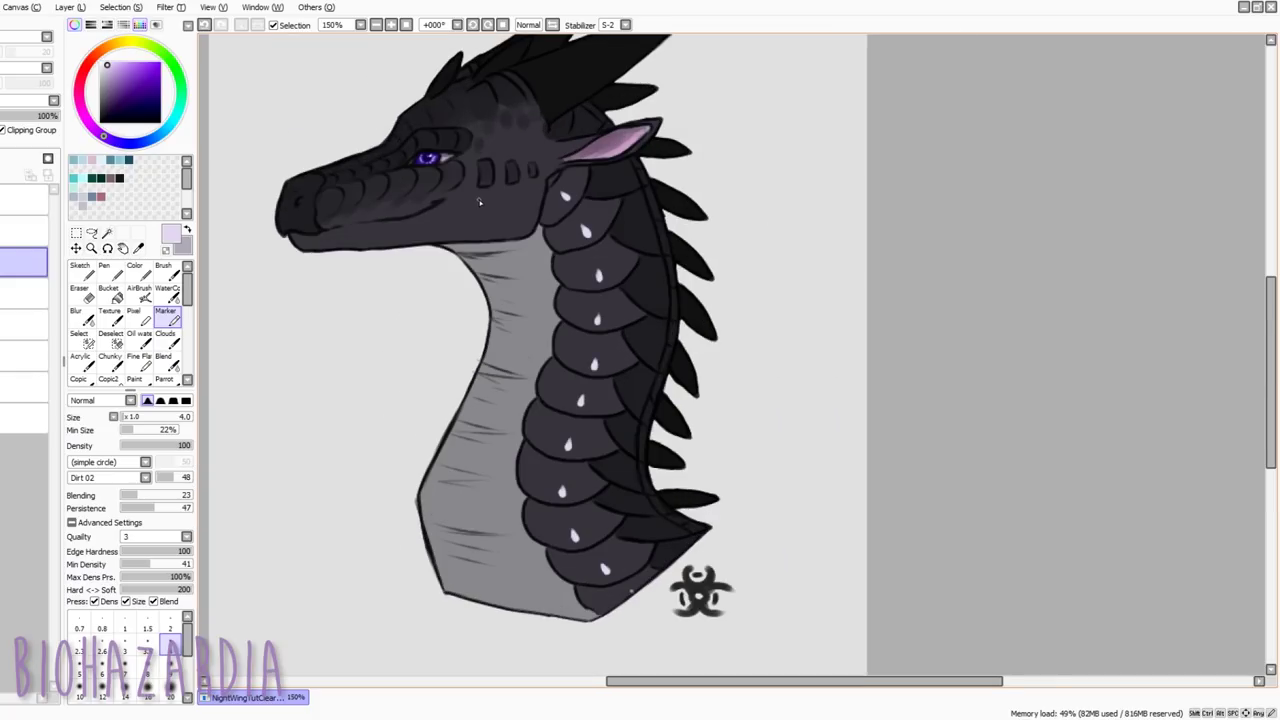
{"action": "scroll", "coordinate": [402, 101], "scroll_direction": "up", "scroll_amount": 1}
{"action": "scroll", "coordinate": [465, 158], "scroll_direction": "down", "scroll_amount": 2}
{"action": "scroll", "coordinate": [428, 105], "scroll_direction": "up", "scroll_amount": 1}
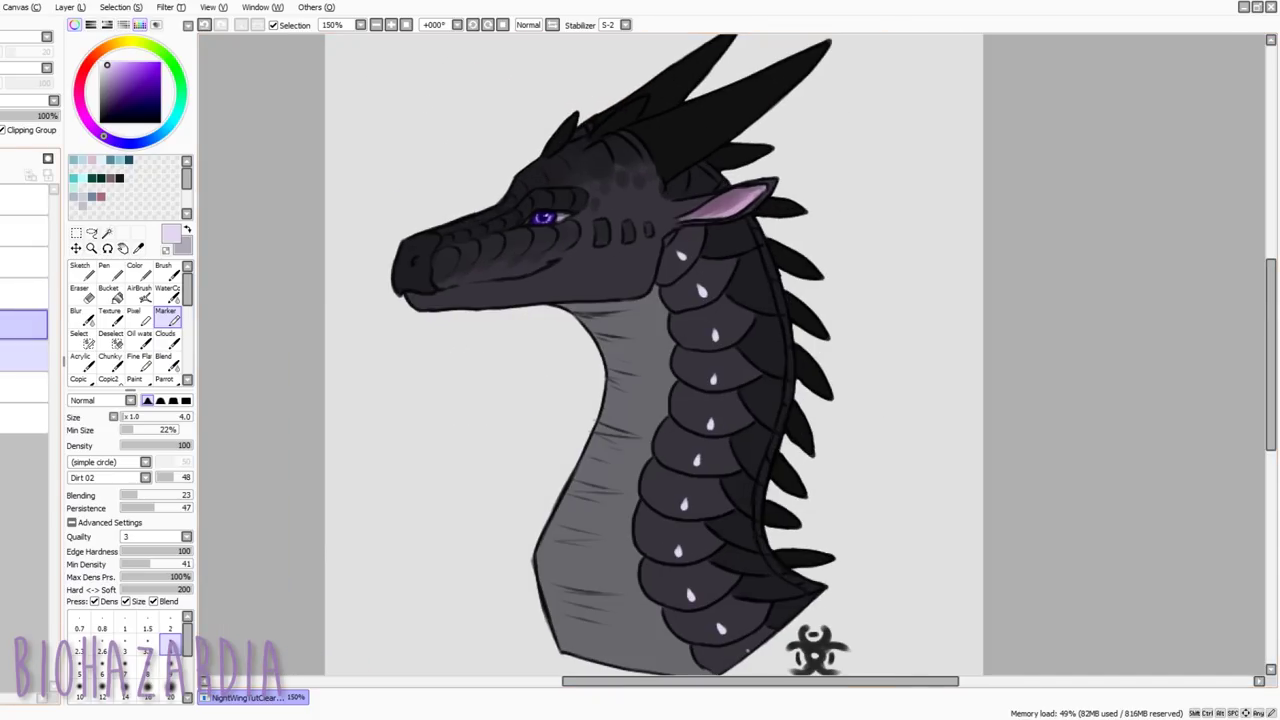
{"action": "left_click", "coordinate": [24, 357]}
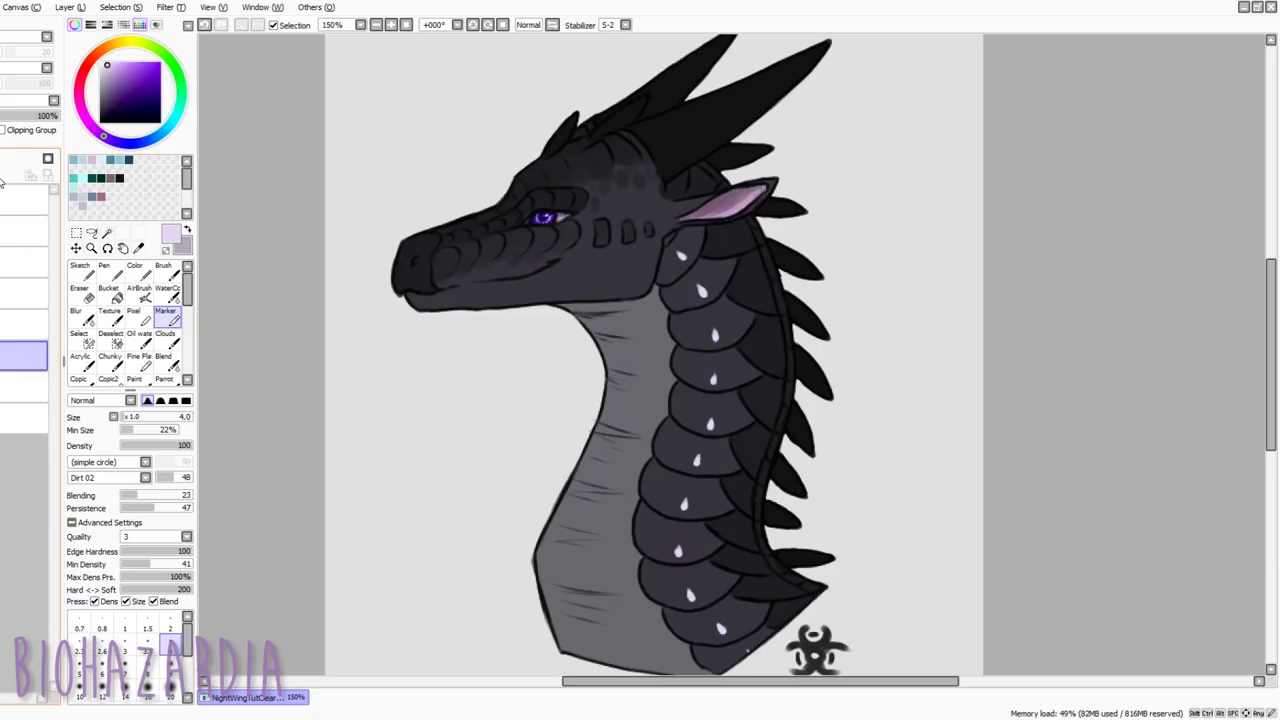
{"action": "scroll", "coordinate": [457, 317], "scroll_direction": "up", "scroll_amount": 1}
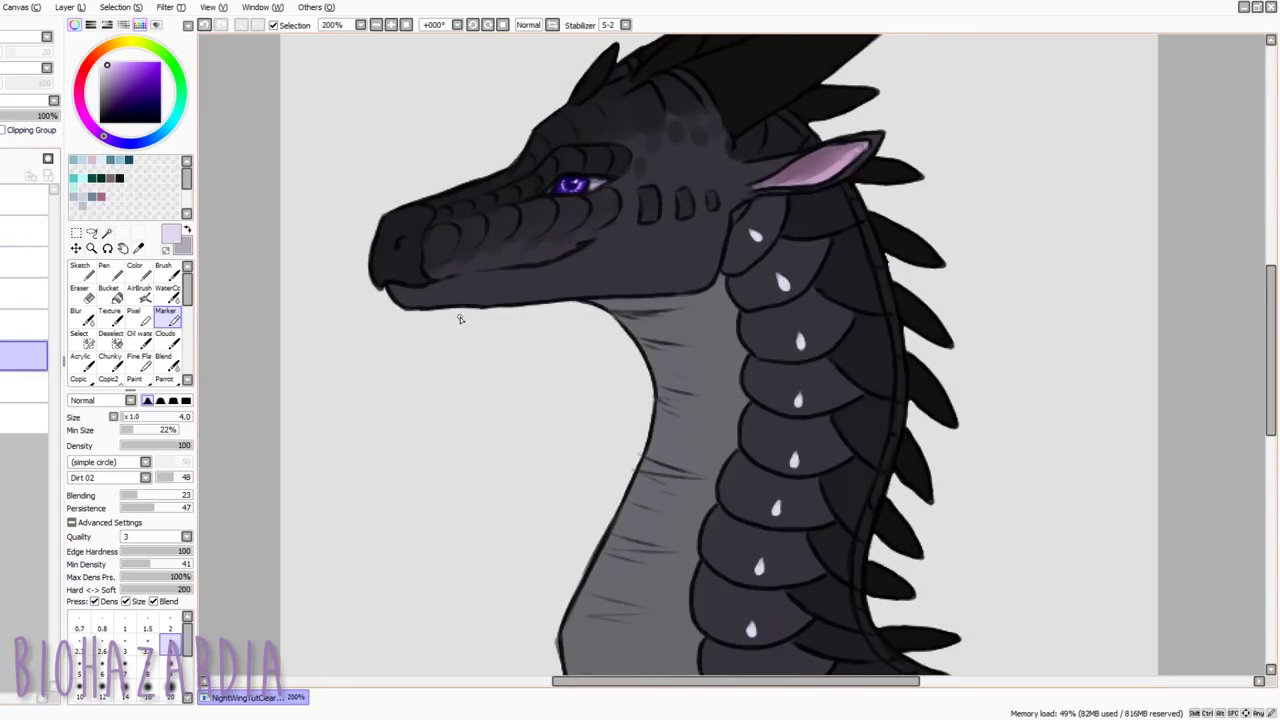
{"action": "scroll", "coordinate": [476, 309], "scroll_direction": "down", "scroll_amount": 2}
{"action": "scroll", "coordinate": [904, 334], "scroll_direction": "up", "scroll_amount": 1}
{"action": "scroll", "coordinate": [660, 365], "scroll_direction": "down", "scroll_amount": 2}
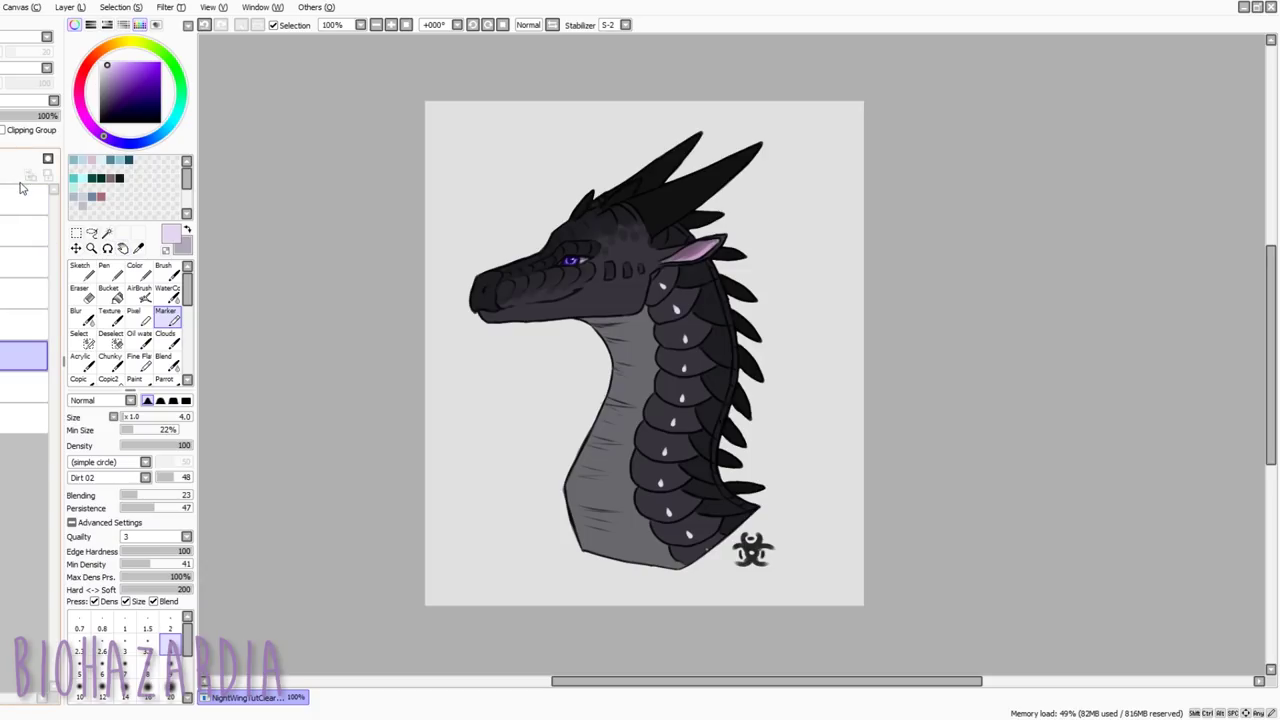
Fade the dragon by lowering the line art layer's opacity to 6% and the colour layer's to 13%
{"action": "left_click", "coordinate": [3, 356]}
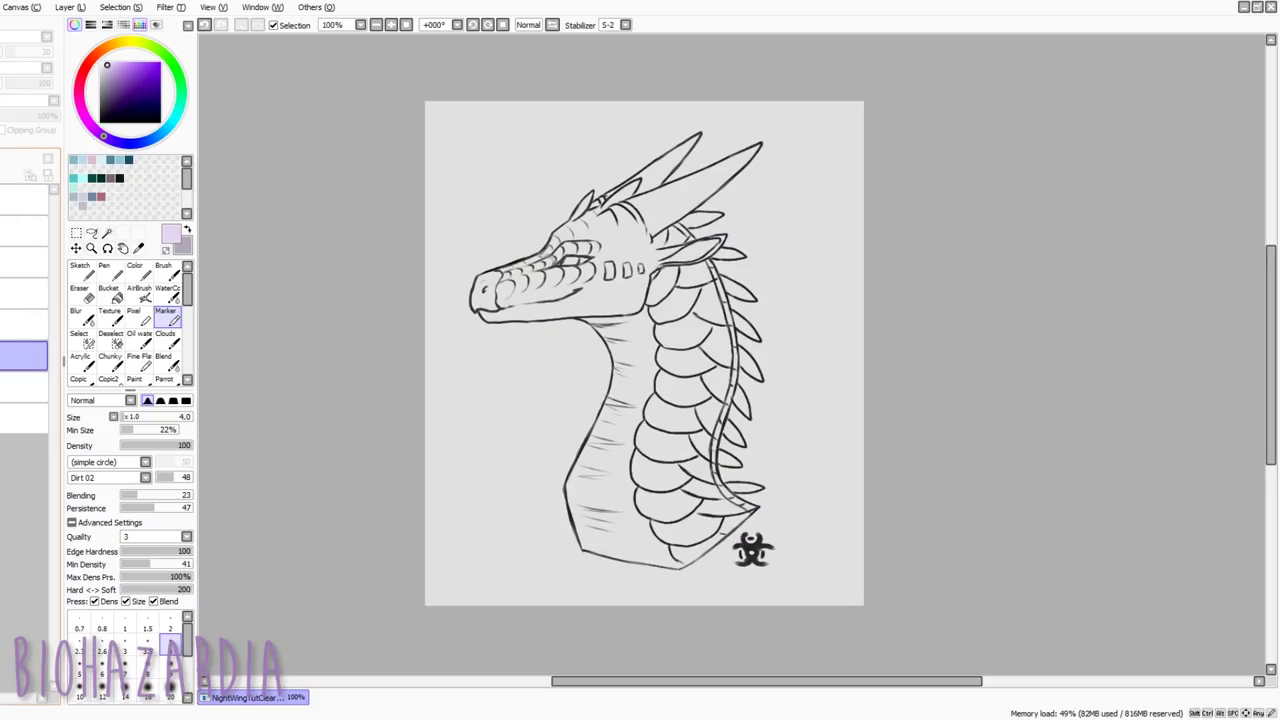
{"action": "left_click", "coordinate": [3, 356]}
{"action": "left_click_drag", "start_coordinate": [2, 120], "coordinate": [0, 118]}
{"action": "left_click", "coordinate": [3, 231]}
{"action": "left_click", "coordinate": [23, 360]}
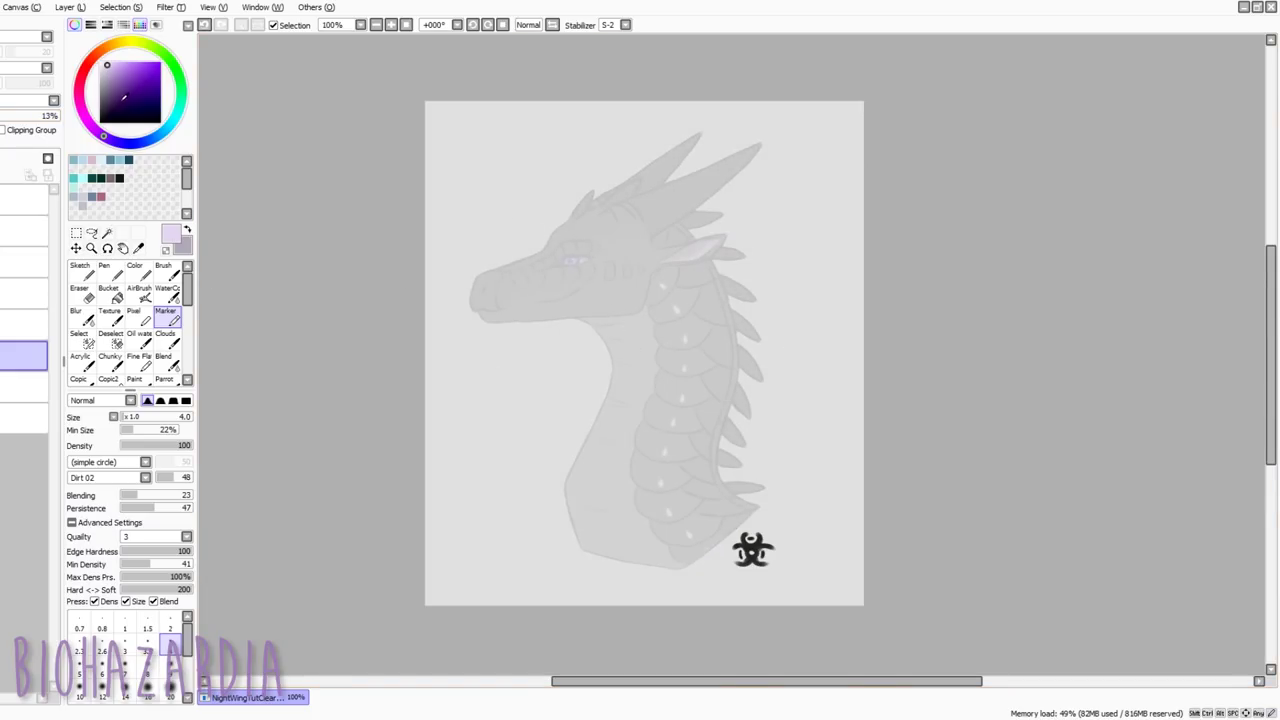
On a new layer above the line art, outline a blindfold's front and lower edge in black with the Marker at size 3
{"action": "left_click", "coordinate": [119, 178]}
{"action": "left_click", "coordinate": [24, 231]}
{"action": "left_click", "coordinate": [0, 158]}
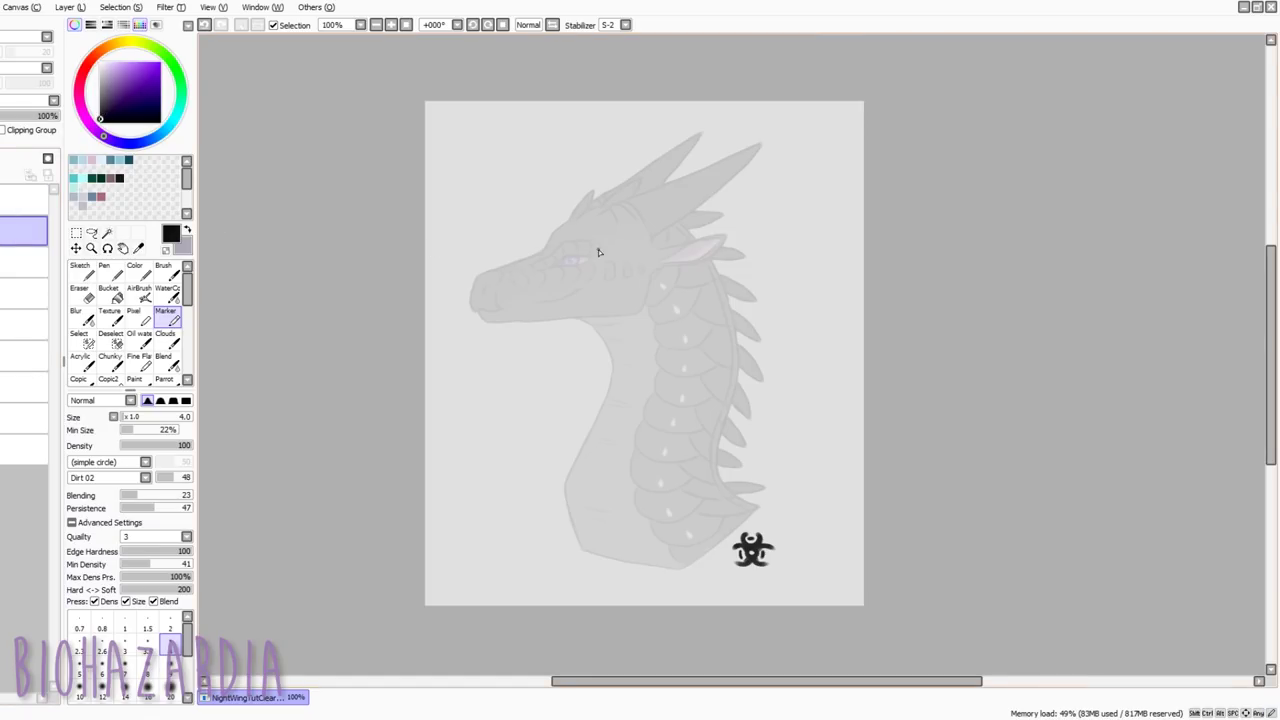
{"action": "scroll", "coordinate": [586, 245], "scroll_direction": "up", "scroll_amount": 2}
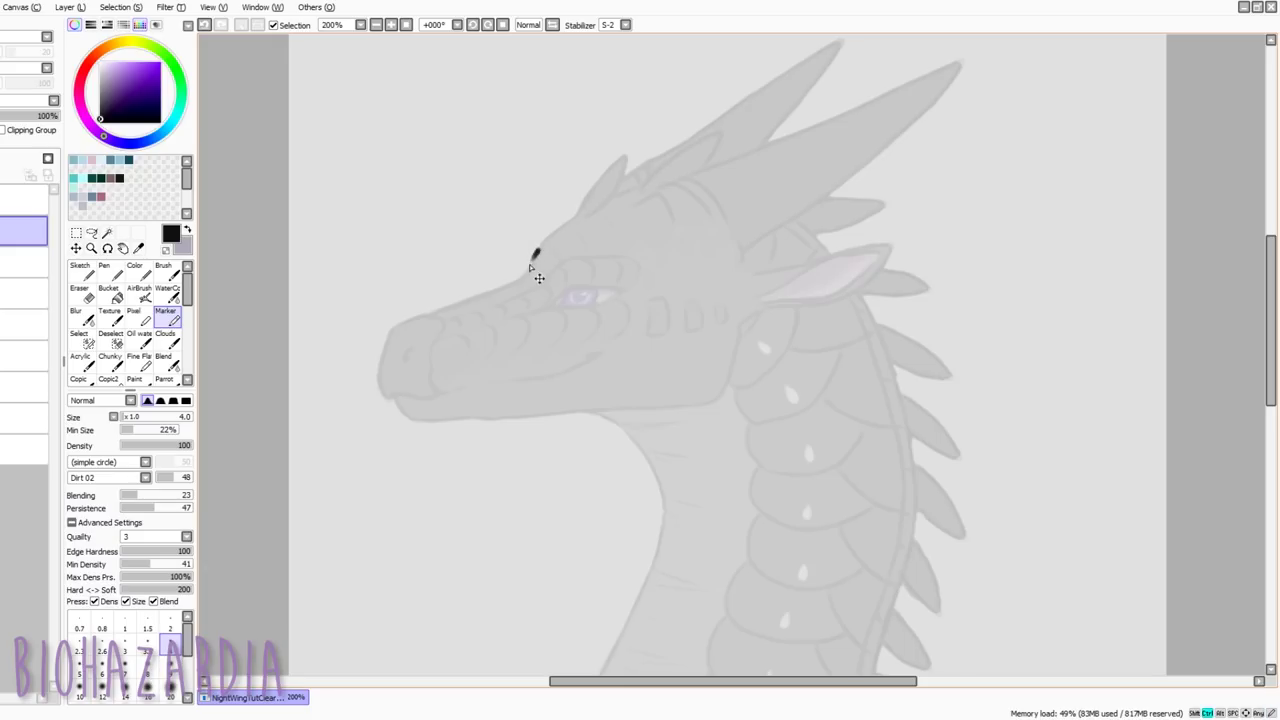
{"action": "key", "text": "bracketleft"}
{"action": "mouse_move", "coordinate": [532, 263]}
{"action": "left_mouse_down"}
{"action": "mouse_move", "coordinate": [534, 251]}
{"action": "mouse_move", "coordinate": [492, 293]}
{"action": "mouse_move", "coordinate": [603, 266]}
{"action": "mouse_move", "coordinate": [491, 292]}
{"action": "mouse_move", "coordinate": [550, 314]}
{"action": "mouse_move", "coordinate": [628, 312]}
{"action": "left_mouse_up"}
{"action": "key", "text": "ctrl+z"}
{"action": "key", "text": "ctrl+z"}
{"action": "key", "text": "ctrl+z"}
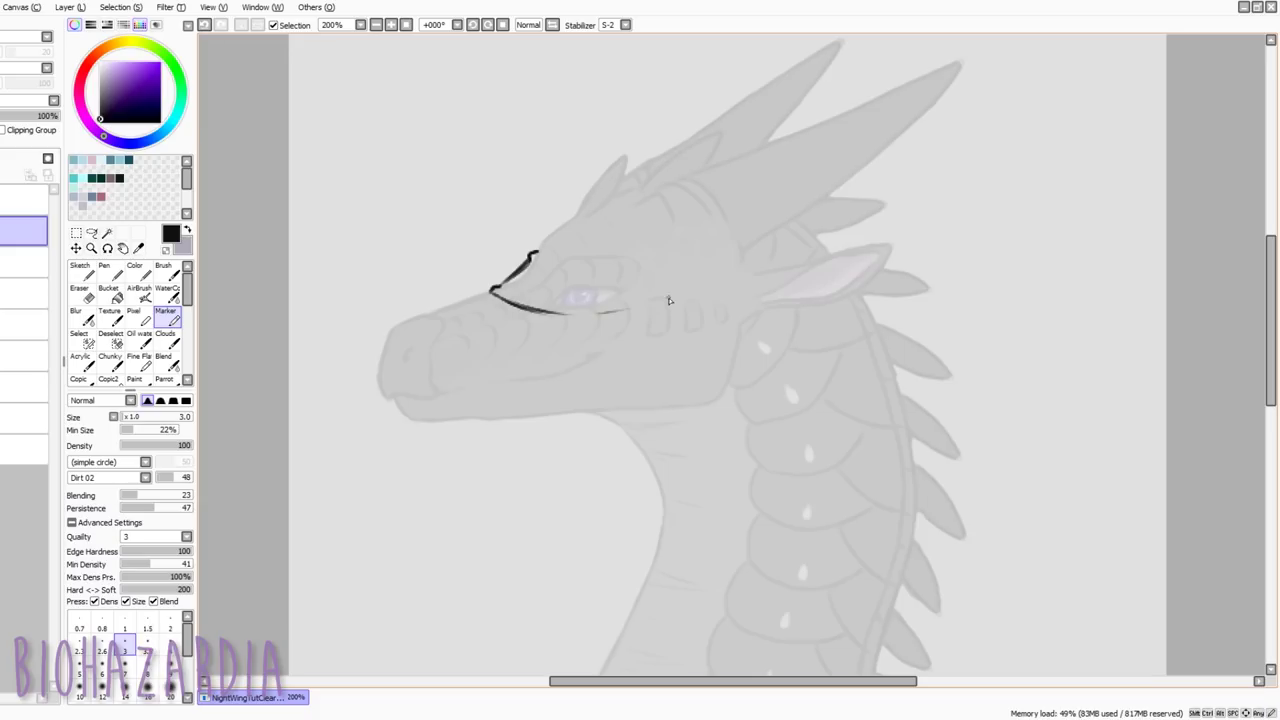
Draw the blindfold's upper edge back across the head with fold lines over the eye, undoing the part beyond the horn base
{"action": "mouse_move", "coordinate": [534, 264]}
{"action": "left_mouse_down"}
{"action": "mouse_move", "coordinate": [618, 280]}
{"action": "mouse_move", "coordinate": [511, 288]}
{"action": "mouse_move", "coordinate": [594, 277]}
{"action": "mouse_move", "coordinate": [532, 284]}
{"action": "mouse_move", "coordinate": [565, 300]}
{"action": "mouse_move", "coordinate": [652, 269]}
{"action": "mouse_move", "coordinate": [769, 253]}
{"action": "left_mouse_up"}
{"action": "key", "text": "ctrl+z"}
{"action": "key", "text": "ctrl+z"}
{"action": "mouse_move", "coordinate": [690, 267]}
{"action": "left_mouse_down"}
{"action": "mouse_move", "coordinate": [749, 256]}
{"action": "mouse_move", "coordinate": [808, 225]}
{"action": "mouse_move", "coordinate": [781, 243]}
{"action": "mouse_move", "coordinate": [807, 230]}
{"action": "mouse_move", "coordinate": [829, 252]}
{"action": "mouse_move", "coordinate": [769, 272]}
{"action": "mouse_move", "coordinate": [803, 240]}
{"action": "mouse_move", "coordinate": [702, 267]}
{"action": "left_mouse_up"}
{"action": "key", "text": "ctrl+z"}
{"action": "key", "text": "ctrl+z"}
{"action": "key", "text": "ctrl+z"}
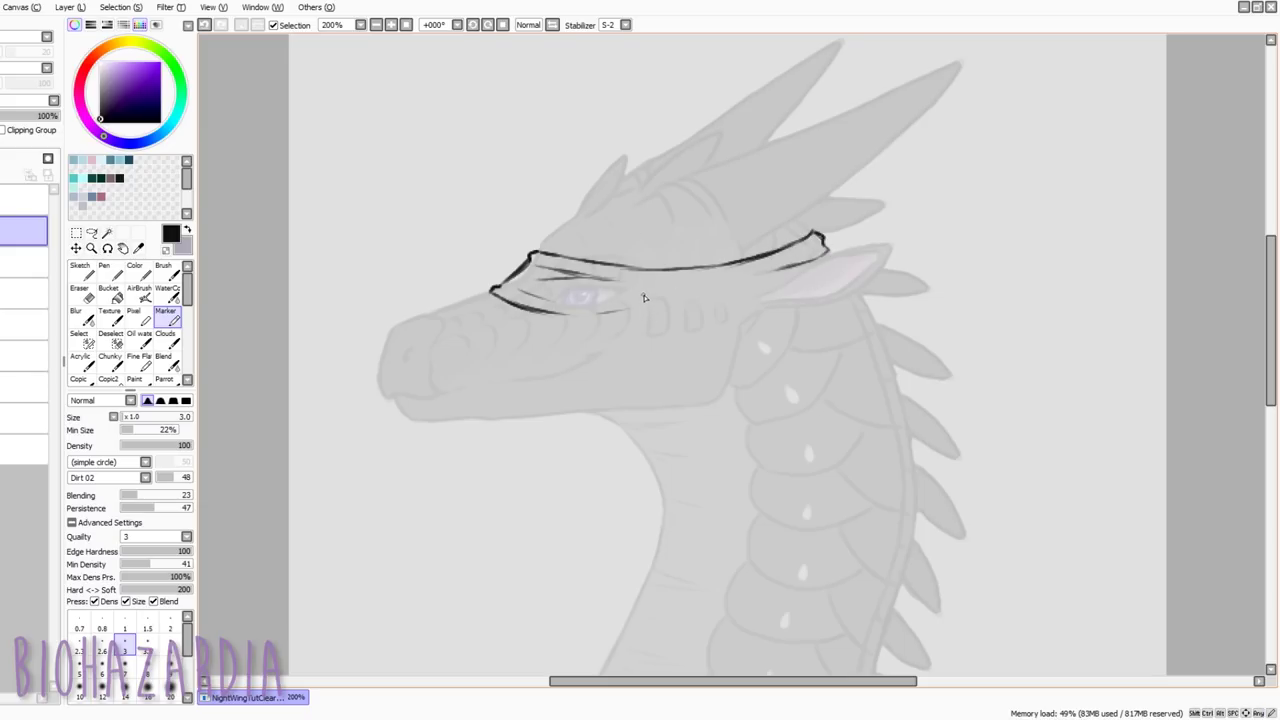
{"action": "key", "text": "ctrl+z"}
{"action": "key", "text": "ctrl+z"}
{"action": "key", "text": "ctrl+z"}
{"action": "key", "text": "ctrl+z"}
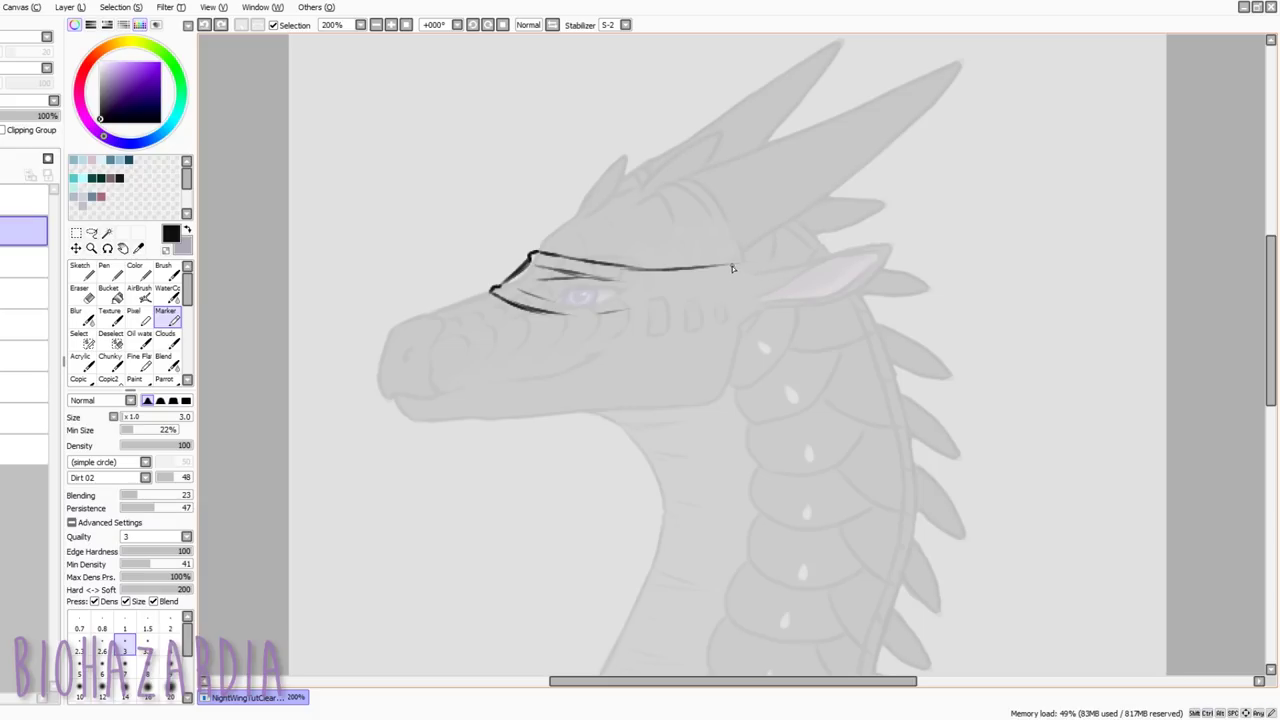
End the blindfold's upper edge at the horn base and thicken that line with the Marker
{"action": "left_click_drag", "start_coordinate": [731, 268], "coordinate": [748, 253]}
{"action": "key", "text": "bracketright"}
{"action": "key", "text": "bracketright"}
{"action": "key", "text": "bracketright"}
{"action": "key", "text": "bracketright"}
{"action": "left_click_drag", "start_coordinate": [750, 252], "coordinate": [652, 269]}
{"action": "key", "text": "bracketleft"}
{"action": "key", "text": "bracketleft"}
{"action": "key", "text": "bracketleft"}
{"action": "left_click_drag", "start_coordinate": [542, 252], "coordinate": [625, 264]}
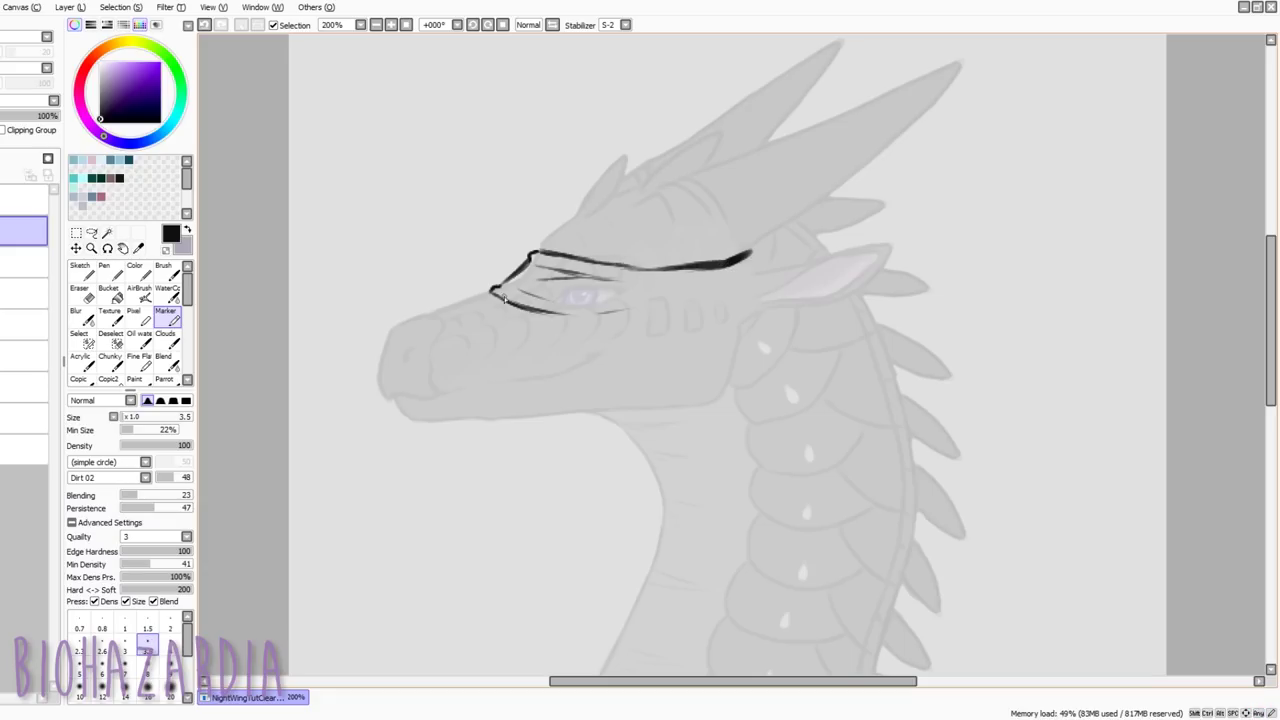
Close the blindfold's back end and draw its lower edge and rear folds in black with the Marker at size 3.5
{"action": "mouse_move", "coordinate": [491, 291]}
{"action": "left_mouse_down"}
{"action": "mouse_move", "coordinate": [533, 310]}
{"action": "mouse_move", "coordinate": [611, 313]}
{"action": "mouse_move", "coordinate": [690, 297]}
{"action": "left_mouse_up"}
{"action": "mouse_move", "coordinate": [750, 250]}
{"action": "left_mouse_down"}
{"action": "mouse_move", "coordinate": [748, 280]}
{"action": "mouse_move", "coordinate": [643, 303]}
{"action": "left_mouse_up"}
{"action": "left_click_drag", "start_coordinate": [749, 263], "coordinate": [590, 297]}
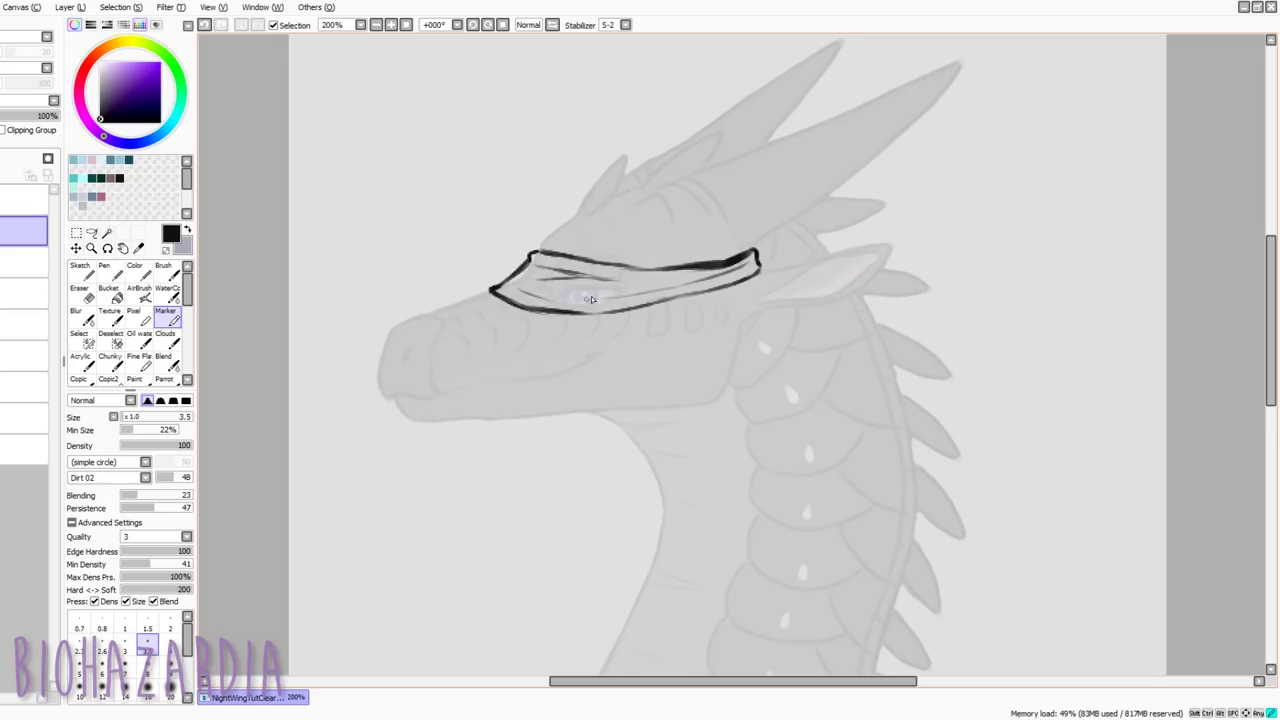
{"action": "mouse_move", "coordinate": [756, 274]}
{"action": "left_mouse_down"}
{"action": "mouse_move", "coordinate": [655, 322]}
{"action": "mouse_move", "coordinate": [567, 307]}
{"action": "left_mouse_up"}
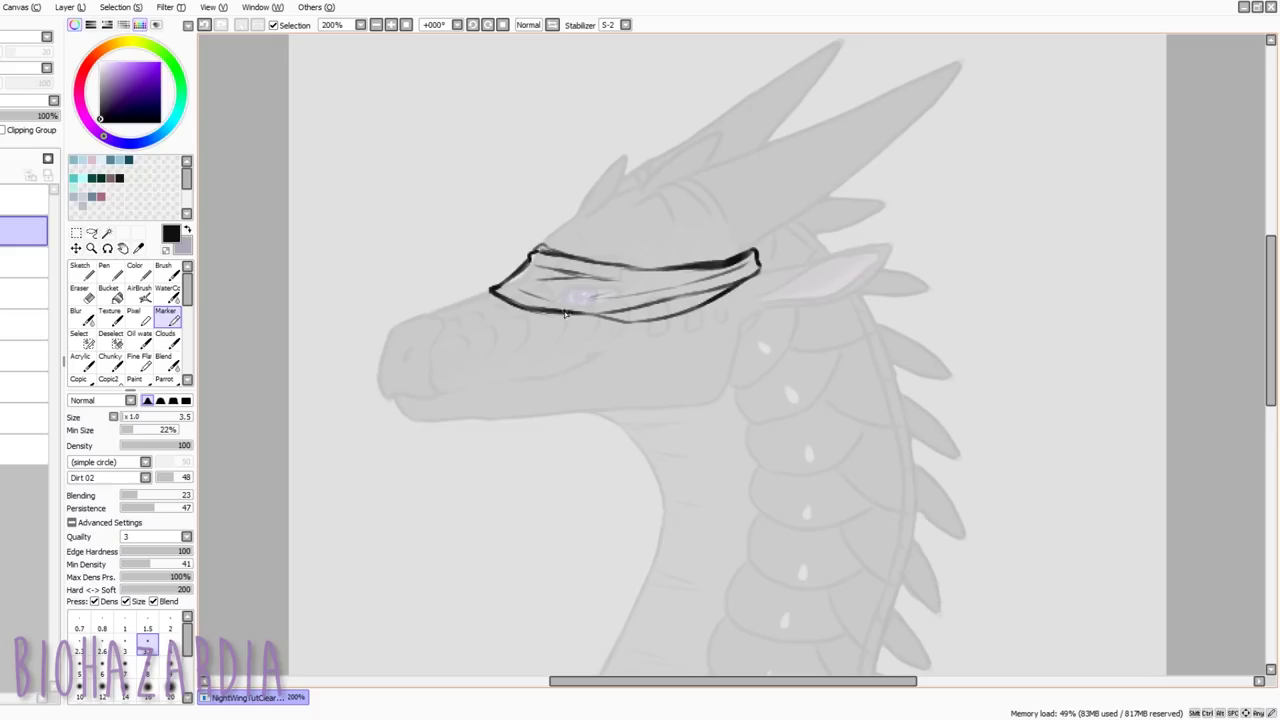
{"action": "left_click_drag", "start_coordinate": [542, 313], "coordinate": [661, 313]}
Fill the blindfold with dark green on a new layer beneath its black outlines, using an enlarged Marker
{"action": "left_click_drag", "start_coordinate": [82, 89], "coordinate": [79, 100]}
{"action": "left_click", "coordinate": [24, 262]}
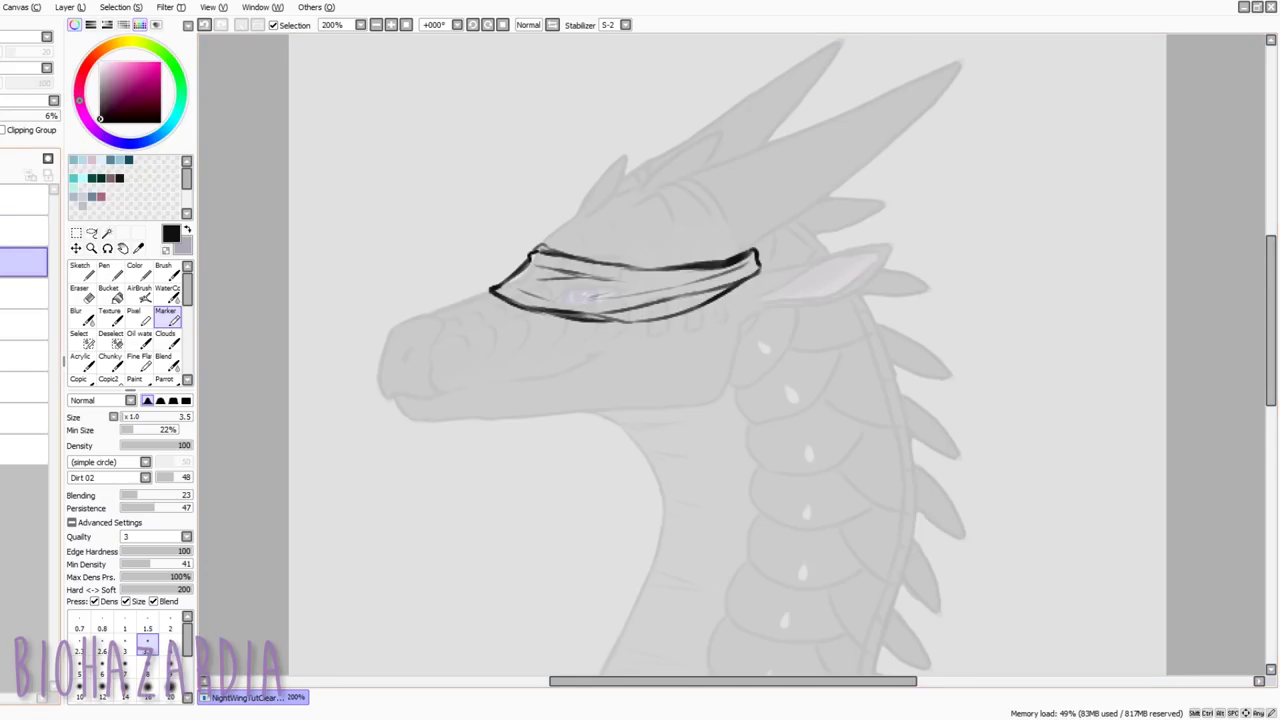
{"action": "key", "text": "ctrl+shift+n"}
{"action": "left_click", "coordinate": [130, 67]}
{"action": "left_click", "coordinate": [80, 78]}
{"action": "left_click", "coordinate": [124, 88]}
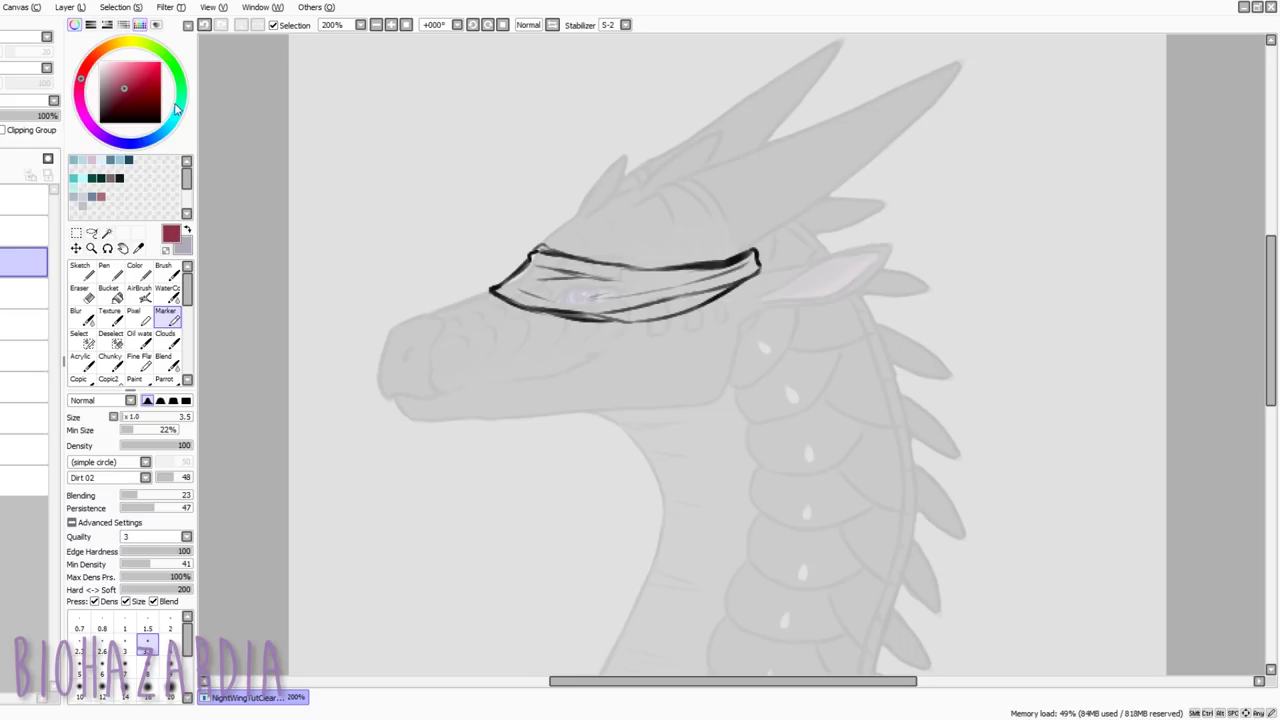
{"action": "left_click", "coordinate": [180, 88]}
{"action": "key", "text": "bracketright"}
{"action": "key", "text": "bracketright"}
{"action": "key", "text": "bracketright"}
{"action": "key", "text": "bracketright"}
{"action": "key", "text": "bracketright"}
{"action": "key", "text": "bracketright"}
{"action": "key", "text": "bracketright"}
{"action": "key", "text": "bracketright"}
{"action": "key", "text": "bracketright"}
{"action": "key", "text": "bracketright"}
{"action": "key", "text": "bracketright"}
{"action": "key", "text": "bracketright"}
{"action": "key", "text": "bracketright"}
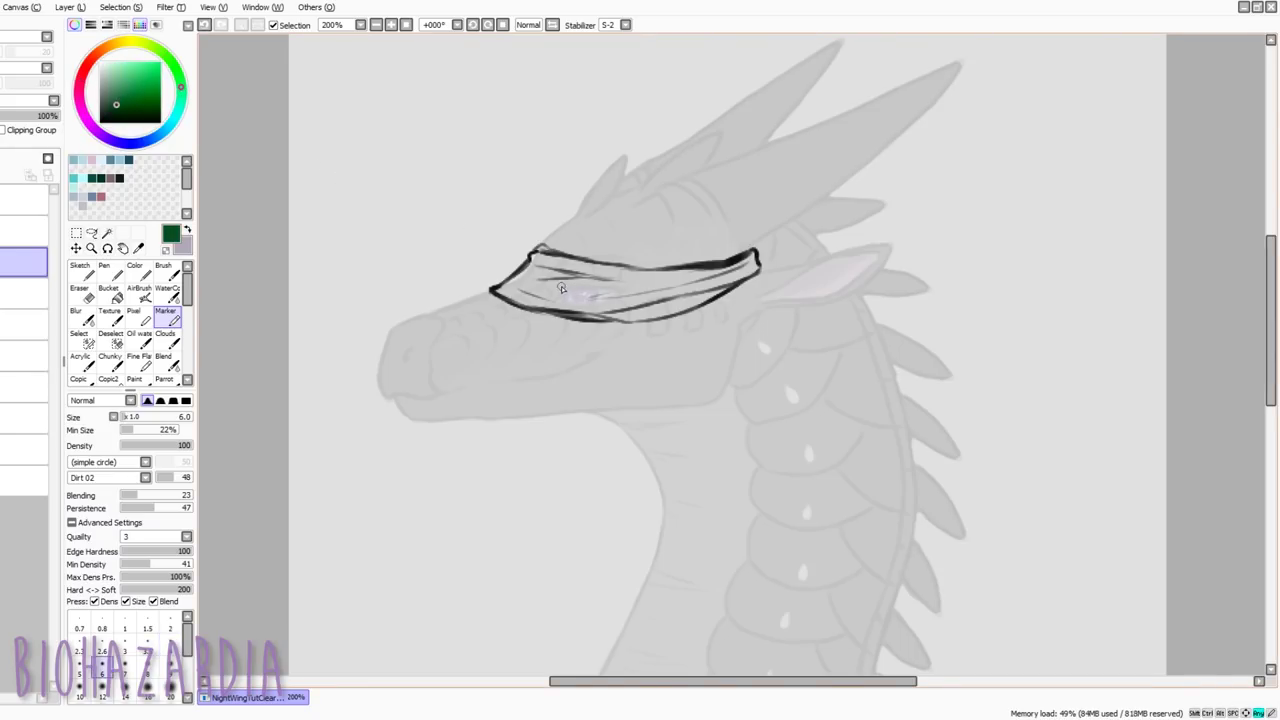
{"action": "mouse_move", "coordinate": [554, 282]}
{"action": "left_mouse_down"}
{"action": "mouse_move", "coordinate": [589, 291]}
{"action": "mouse_move", "coordinate": [498, 290]}
{"action": "mouse_move", "coordinate": [540, 260]}
{"action": "mouse_move", "coordinate": [620, 310]}
{"action": "mouse_move", "coordinate": [655, 275]}
{"action": "mouse_move", "coordinate": [606, 270]}
{"action": "mouse_move", "coordinate": [680, 285]}
{"action": "mouse_move", "coordinate": [625, 315]}
{"action": "mouse_move", "coordinate": [705, 300]}
{"action": "mouse_move", "coordinate": [691, 276]}
{"action": "mouse_move", "coordinate": [755, 262]}
{"action": "mouse_move", "coordinate": [633, 315]}
{"action": "left_mouse_up"}
Brush lighter, muted green highlights along the blindfold's folds with the Marker at size 6
{"action": "key", "text": "bracketleft"}
{"action": "key", "text": "bracketleft"}
{"action": "key", "text": "bracketleft"}
{"action": "key", "text": "bracketleft"}
{"action": "key", "text": "bracketleft"}
{"action": "key", "text": "bracketleft"}
{"action": "key", "text": "bracketleft"}
{"action": "left_click", "coordinate": [114, 88]}
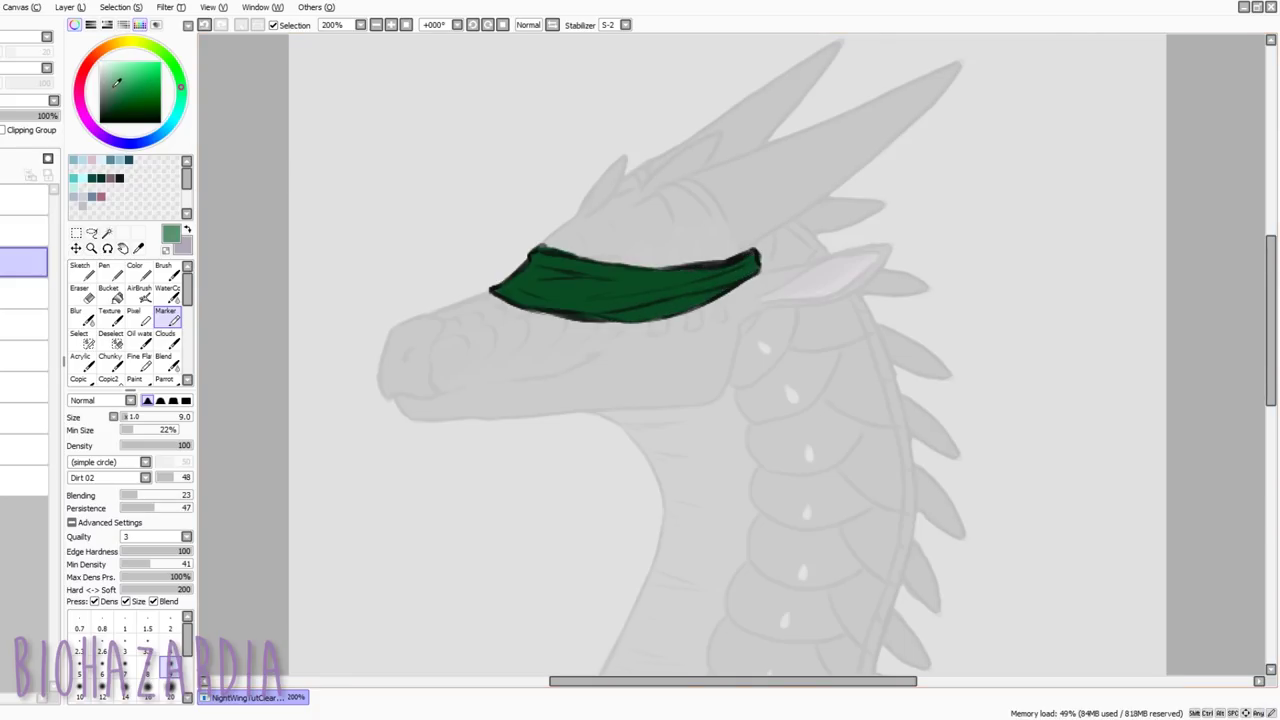
{"action": "key", "text": "bracketleft"}
{"action": "key", "text": "bracketleft"}
{"action": "key", "text": "bracketleft"}
{"action": "mouse_move", "coordinate": [550, 260]}
{"action": "left_mouse_down"}
{"action": "mouse_move", "coordinate": [682, 276]}
{"action": "mouse_move", "coordinate": [583, 280]}
{"action": "mouse_move", "coordinate": [636, 287]}
{"action": "mouse_move", "coordinate": [751, 267]}
{"action": "mouse_move", "coordinate": [699, 292]}
{"action": "mouse_move", "coordinate": [577, 307]}
{"action": "left_mouse_up"}
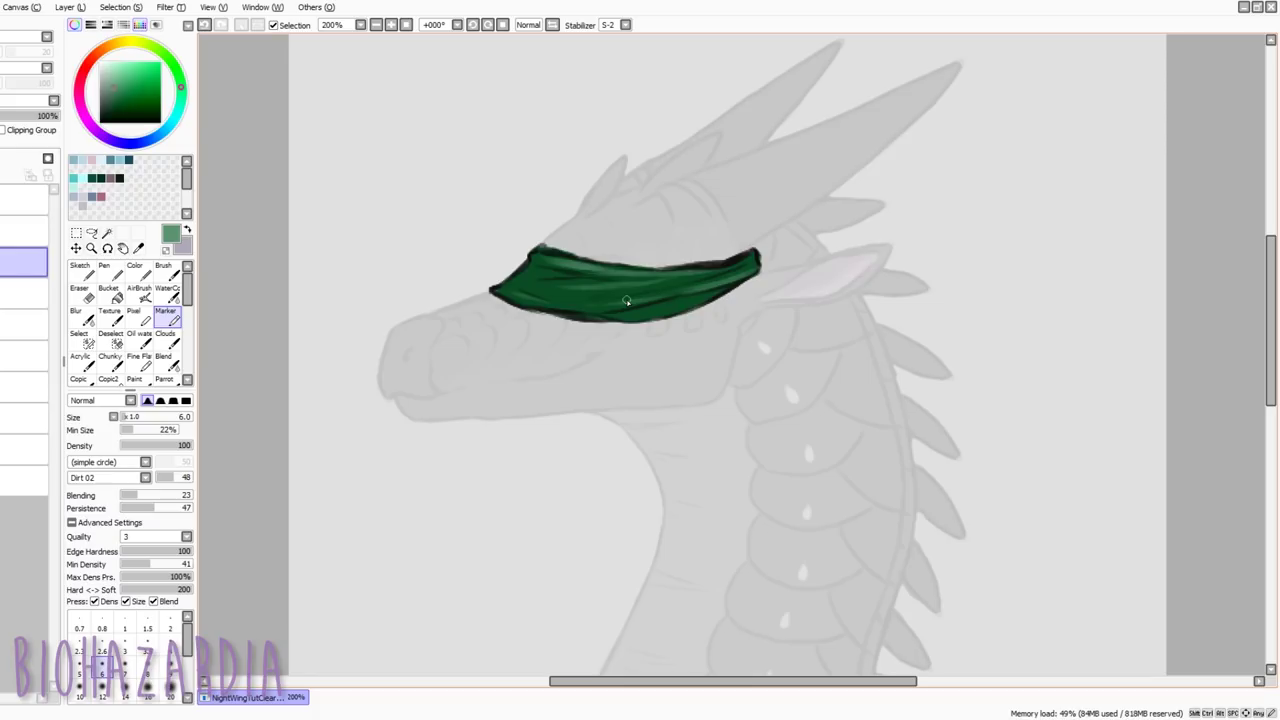
Restore the faded line art and colour layers of the dragon to 100% opacity
{"action": "left_click", "coordinate": [18, 293]}
{"action": "left_click_drag", "start_coordinate": [8, 117], "coordinate": [207, 122]}
{"action": "left_click", "coordinate": [16, 418]}
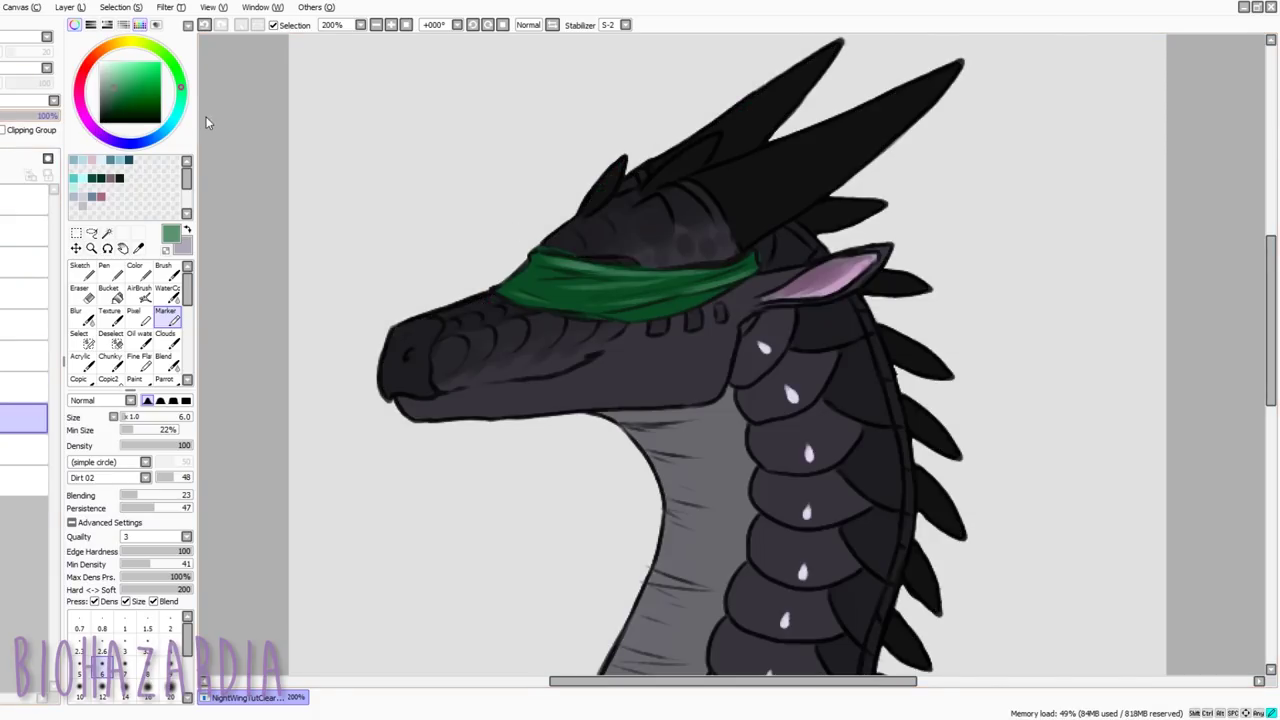
{"action": "scroll", "coordinate": [677, 297], "scroll_direction": "down", "scroll_amount": 1}
{"action": "scroll", "coordinate": [680, 300], "scroll_direction": "up", "scroll_amount": 2}
{"action": "scroll", "coordinate": [717, 327], "scroll_direction": "down", "scroll_amount": 3}
{"action": "scroll", "coordinate": [717, 327], "scroll_direction": "up", "scroll_amount": 1}
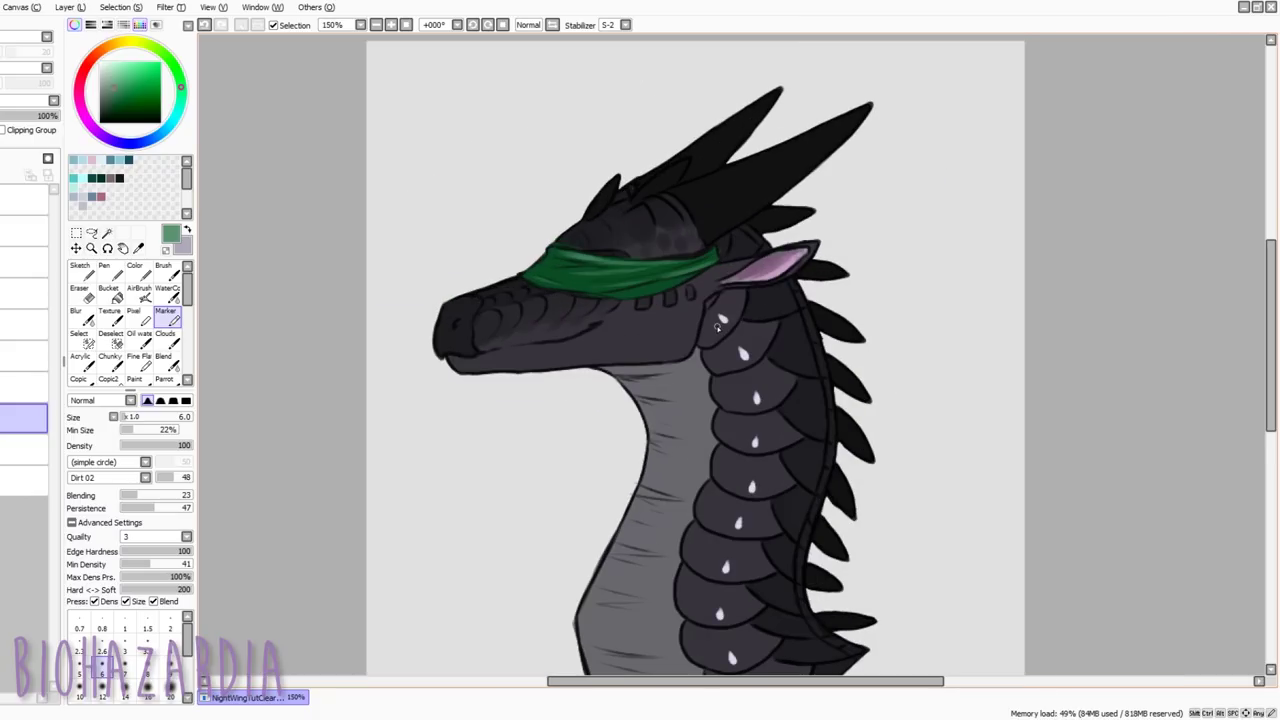
Extend the blindfold's front end over its edge in green sampled from the cloth, on the upper layer with the Marker at size 6
{"action": "left_click", "coordinate": [25, 260]}
{"action": "key", "text": "e"}
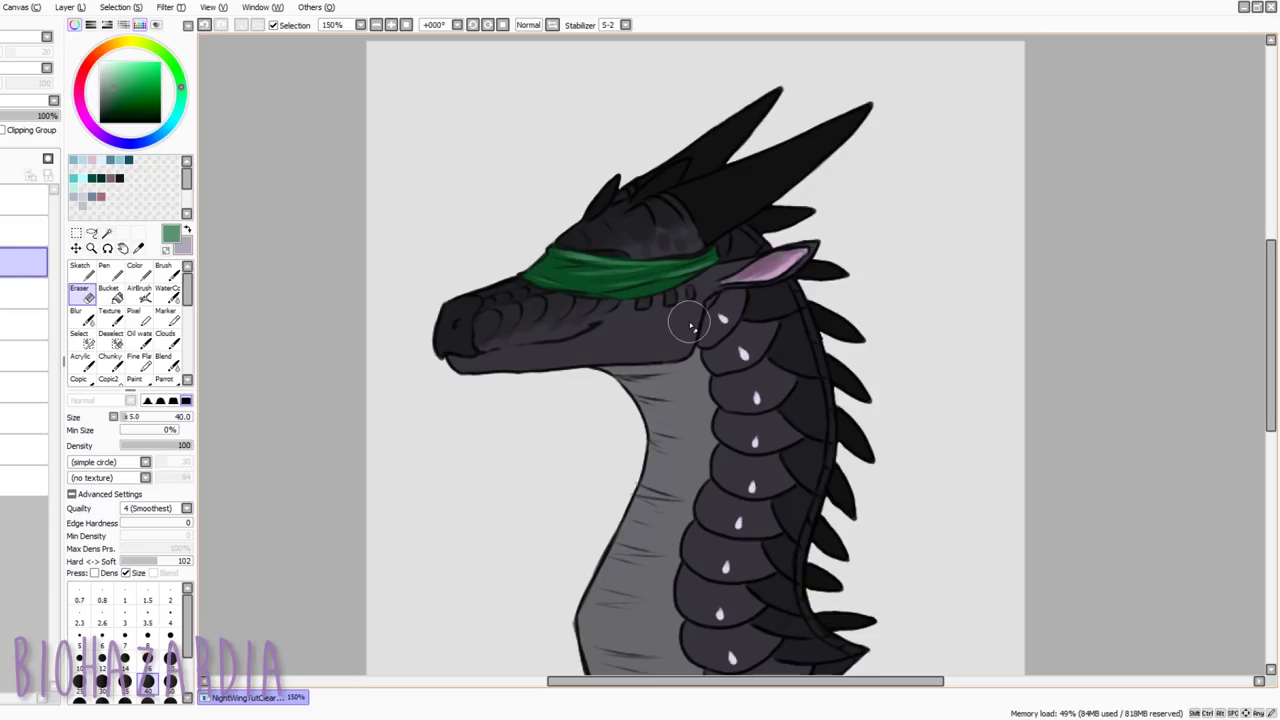
{"action": "scroll", "coordinate": [737, 371], "scroll_direction": "down", "scroll_amount": 1}
{"action": "scroll", "coordinate": [761, 471], "scroll_direction": "up", "scroll_amount": 1}
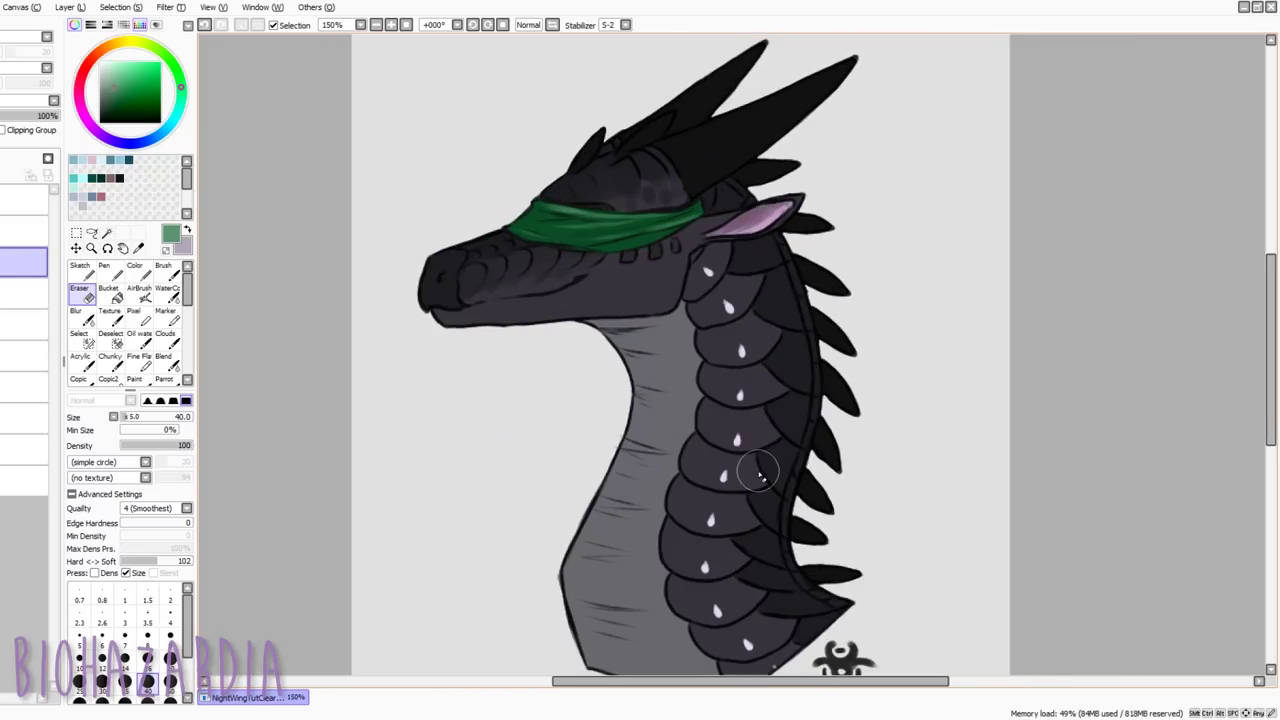
{"action": "left_click", "coordinate": [28, 232]}
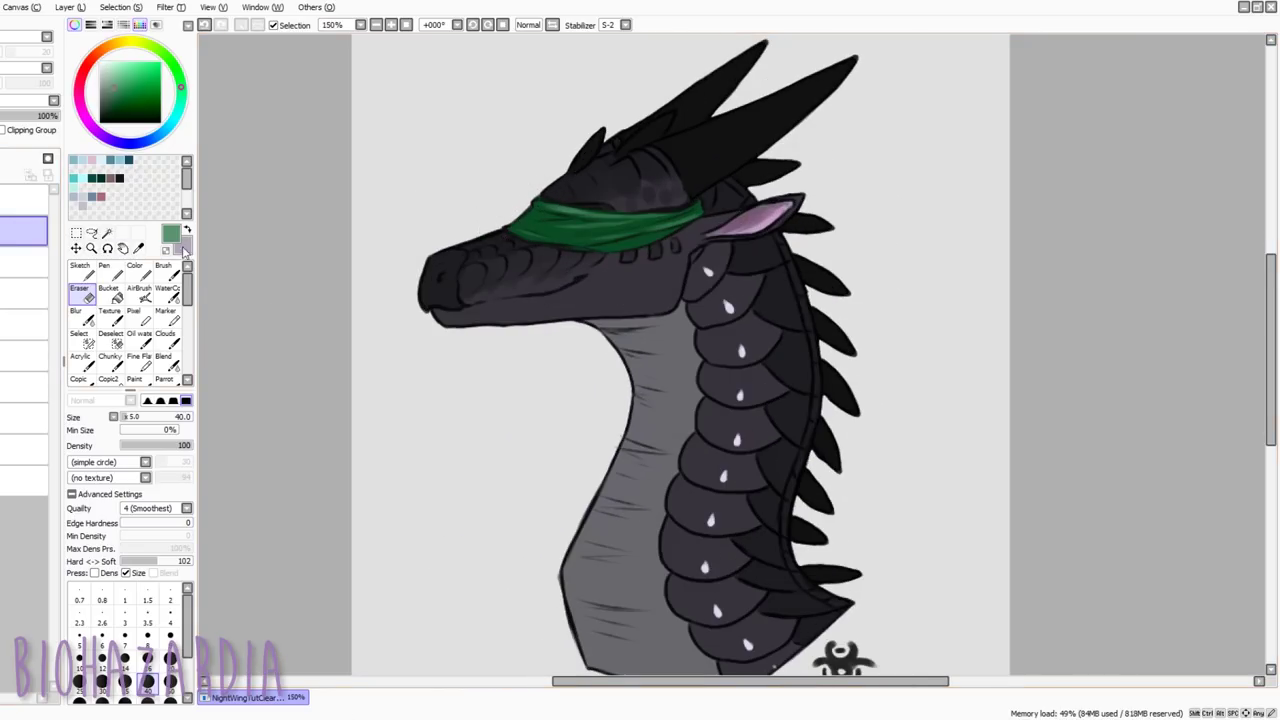
{"action": "left_click", "coordinate": [165, 316]}
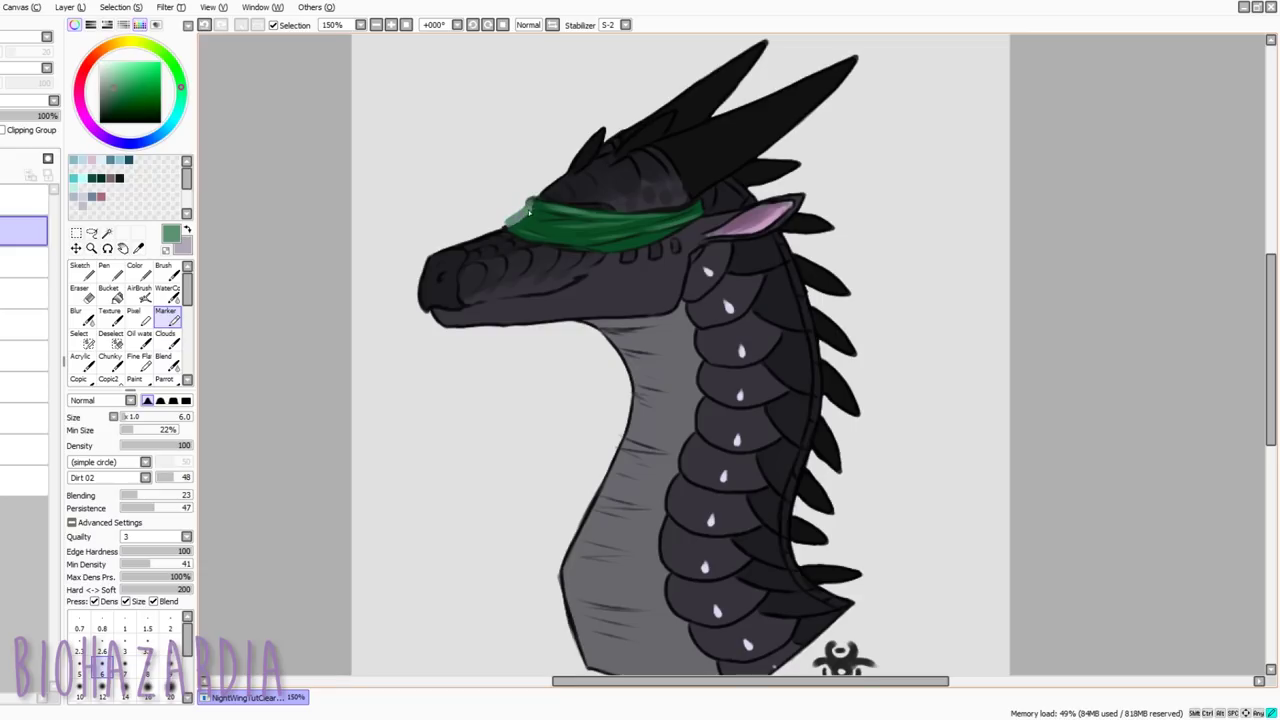
{"action": "left_click_drag", "start_coordinate": [529, 212], "coordinate": [525, 205]}
{"action": "left_click", "coordinate": [547, 224], "text": "alt"}
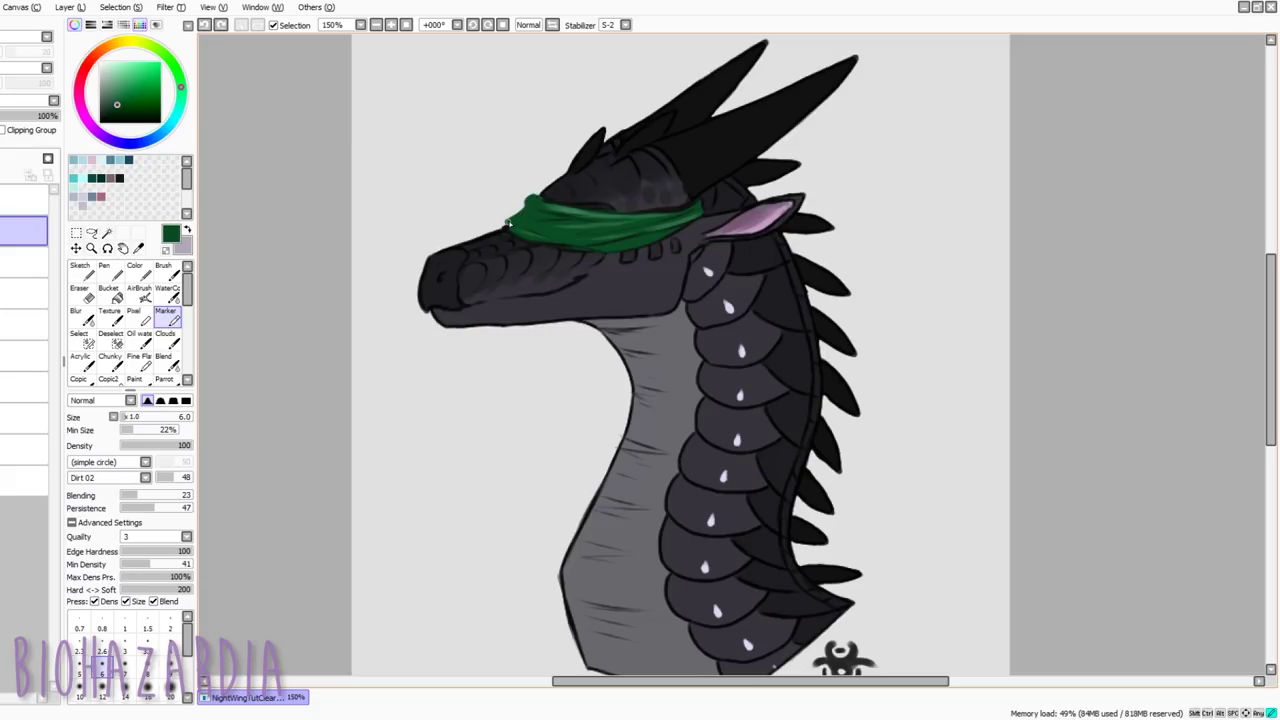
{"action": "left_click_drag", "start_coordinate": [505, 226], "coordinate": [507, 223]}
Brush brighter green highlights on the blindfold's front folds, undoing the unwanted strokes
{"action": "left_click", "coordinate": [133, 74]}
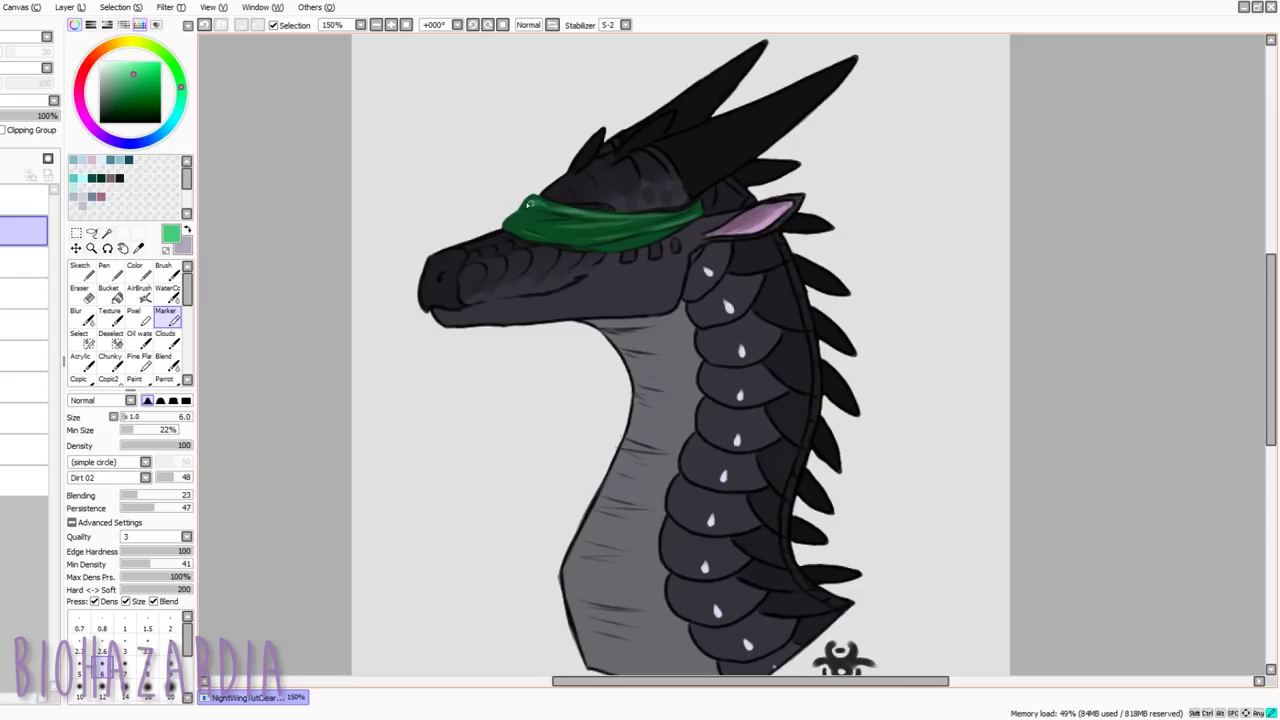
{"action": "key", "text": "ctrl+z"}
{"action": "left_click_drag", "start_coordinate": [509, 221], "coordinate": [528, 227]}
{"action": "key", "text": "ctrl+z"}
{"action": "left_click", "coordinate": [496, 199], "text": "alt"}
{"action": "key", "text": "ctrl+z"}
Shade the blindfold's folds with a very dark green using the Marker at size 6, undoing the unwanted stroke
{"action": "left_click", "coordinate": [113, 115]}
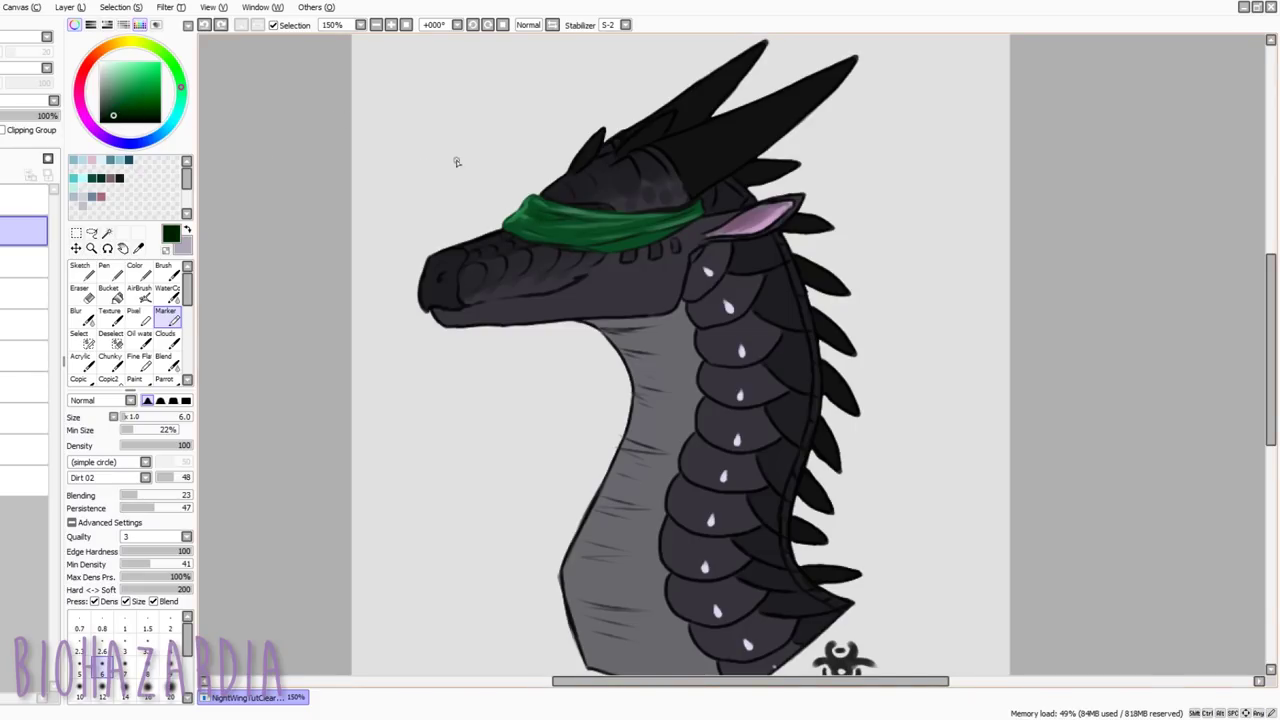
{"action": "mouse_move", "coordinate": [551, 208]}
{"action": "left_mouse_down"}
{"action": "mouse_move", "coordinate": [573, 216]}
{"action": "mouse_move", "coordinate": [529, 208]}
{"action": "mouse_move", "coordinate": [554, 237]}
{"action": "mouse_move", "coordinate": [580, 241]}
{"action": "mouse_move", "coordinate": [582, 226]}
{"action": "left_mouse_up"}
{"action": "key", "text": "ctrl+z"}
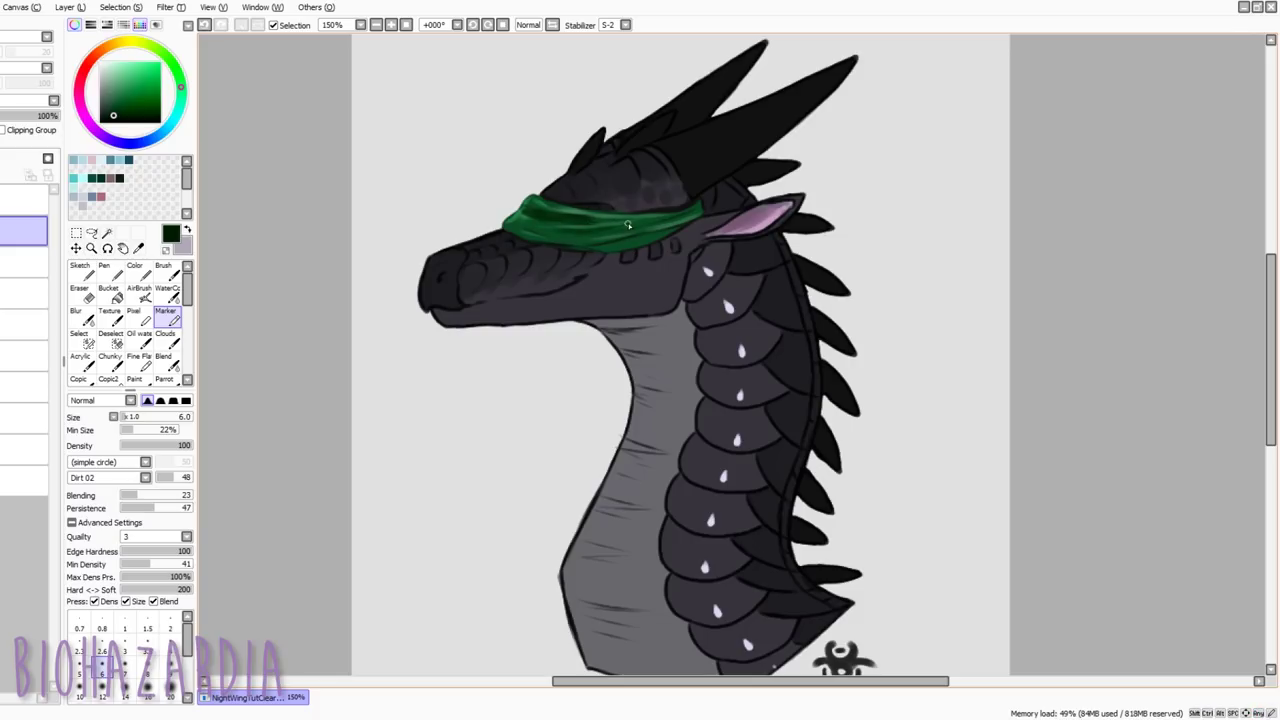
Hide both blindfold layers to show the dragon's uncovered face and violet eye
{"action": "scroll", "coordinate": [600, 262], "scroll_direction": "down", "scroll_amount": 2}
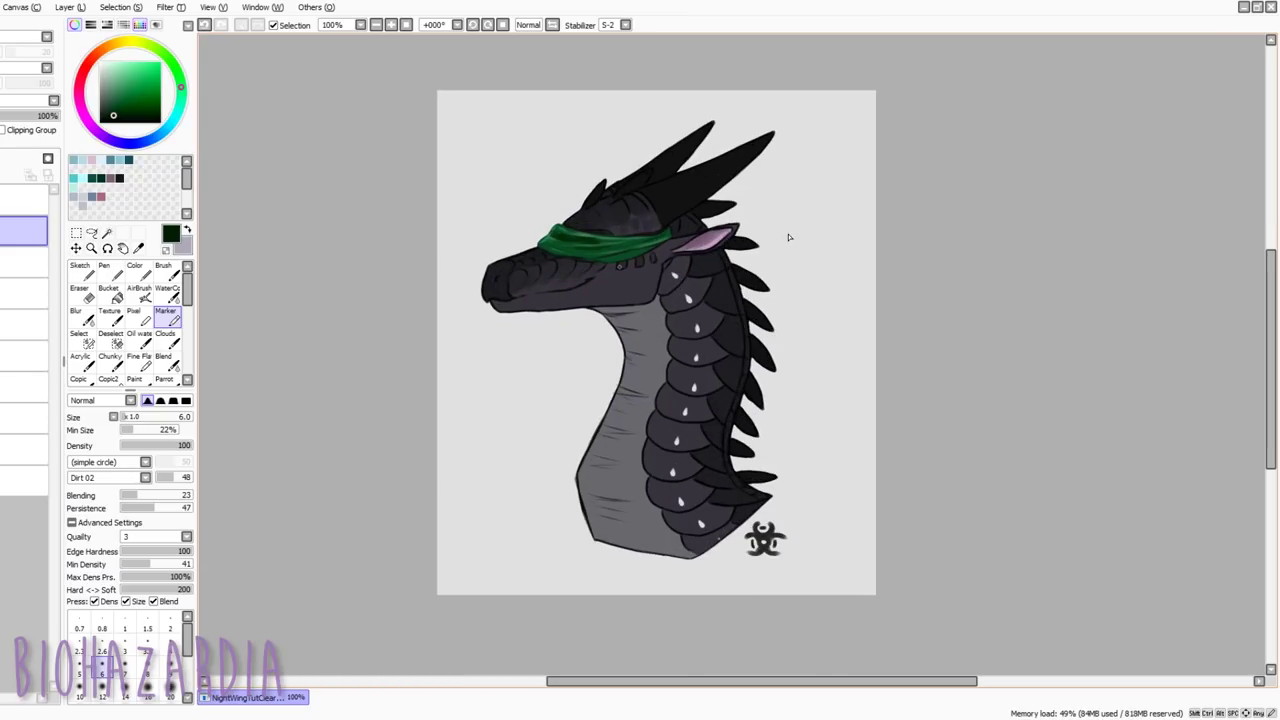
{"action": "left_click", "coordinate": [1, 230]}
{"action": "left_click", "coordinate": [1, 261]}
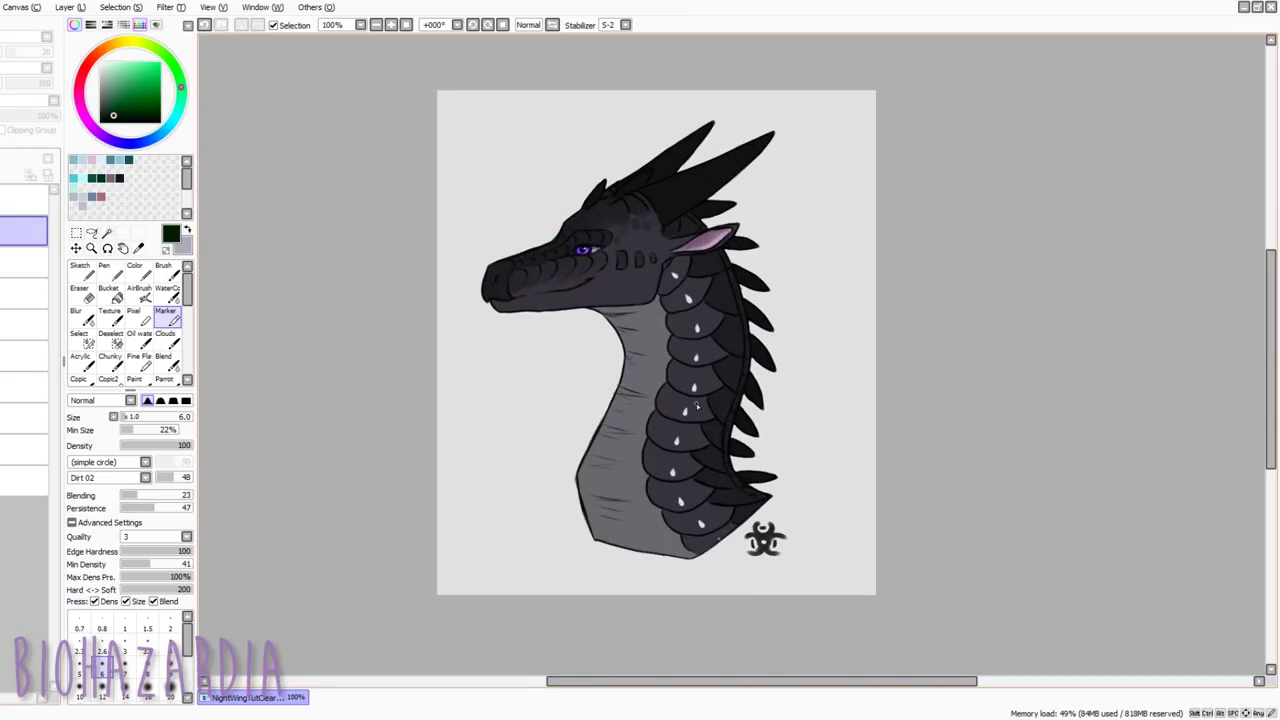
{"action": "scroll", "coordinate": [958, 370], "scroll_direction": "up", "scroll_amount": 1}
{"action": "scroll", "coordinate": [694, 330], "scroll_direction": "down", "scroll_amount": 1}
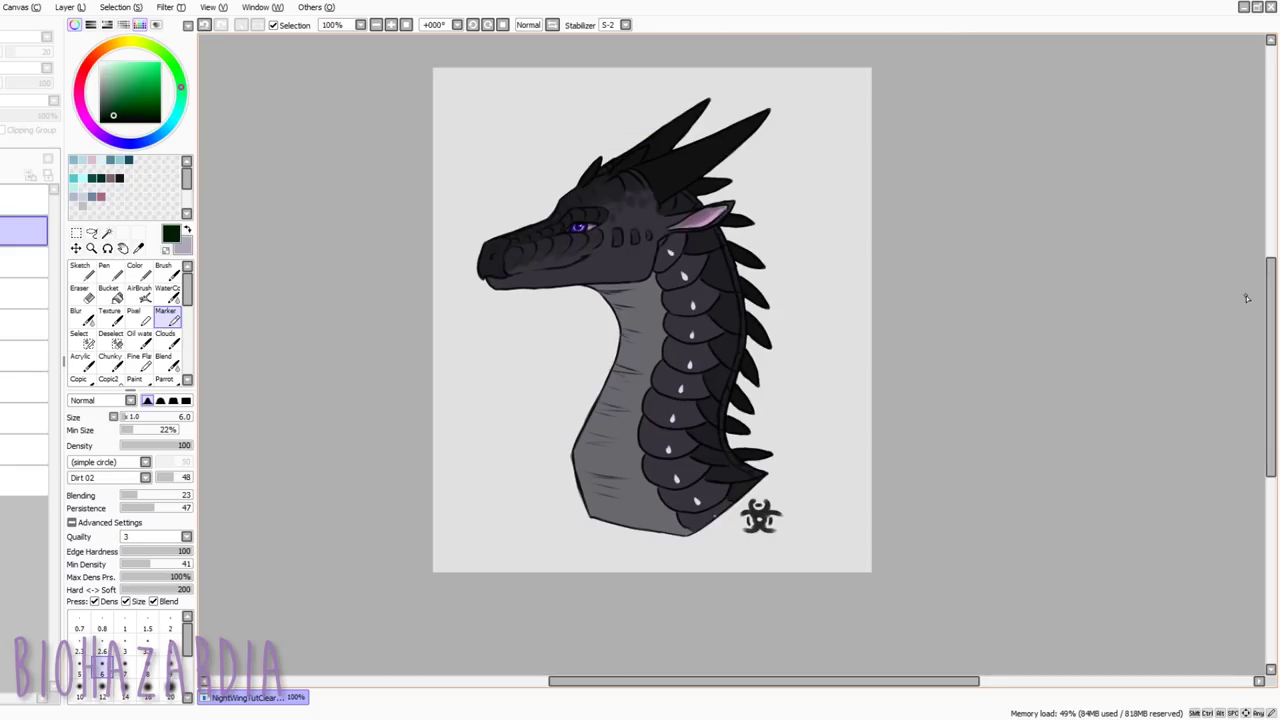
{"action": "left_click_drag", "start_coordinate": [1274, 322], "coordinate": [1274, 314]}
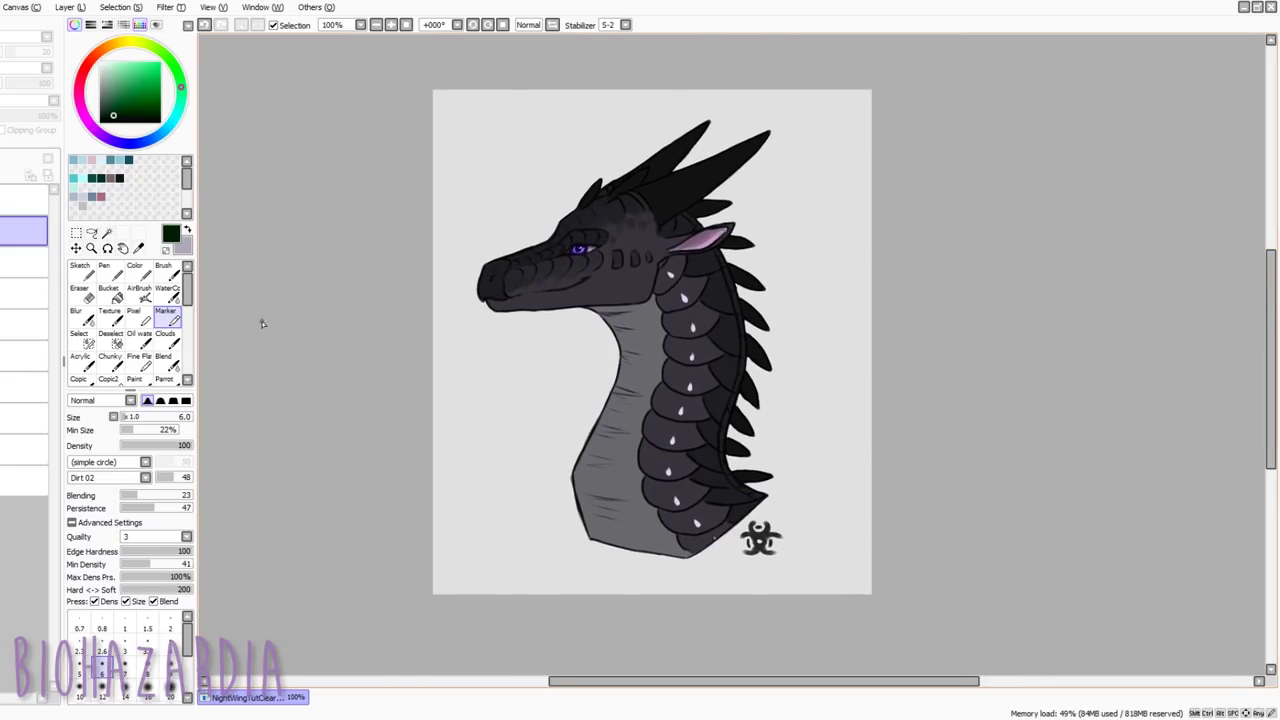